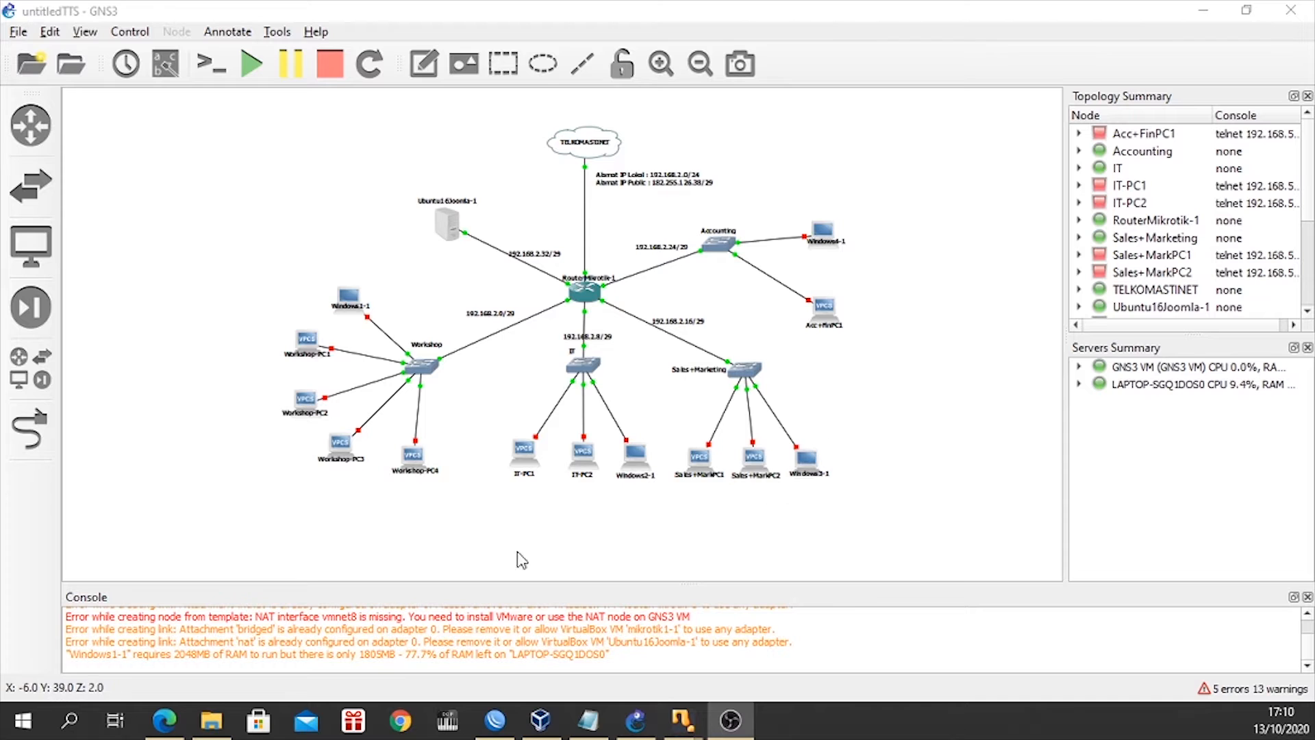
# Review the department list, the server requirement and the local and public IP addresses in the TTS-KAMJAR-2020.pdf assignment in Edge.
pyautogui.click(164, 719)
pyautogui.scroll(-1, 501, 414)
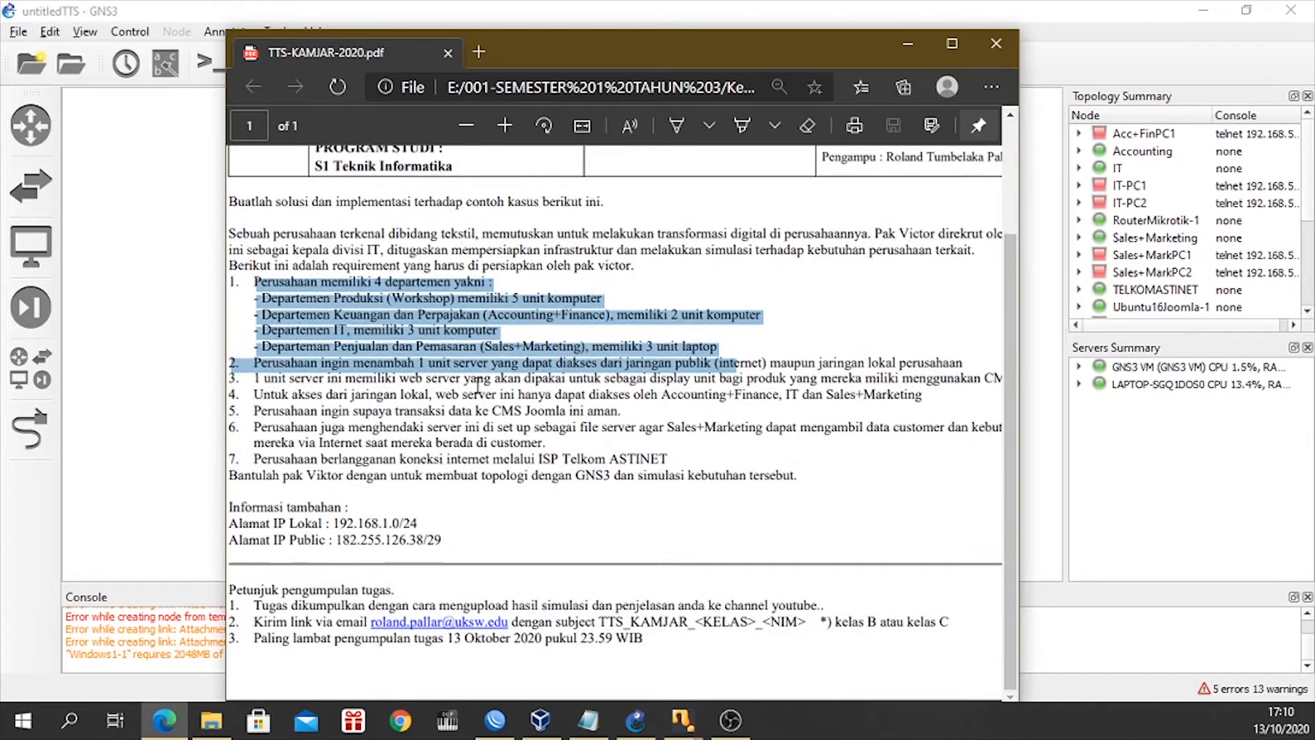
pyautogui.click(461, 343)
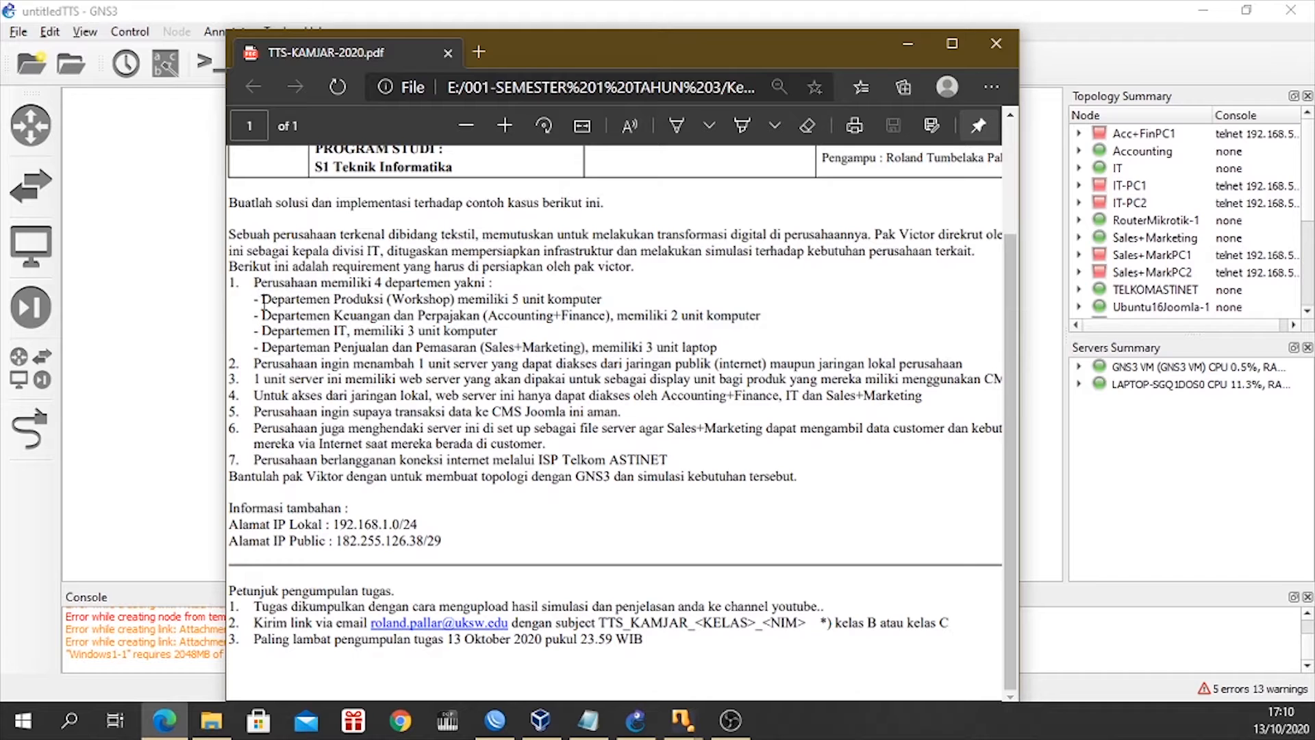
pyautogui.moveTo(256, 299); pyautogui.dragTo(760, 351)
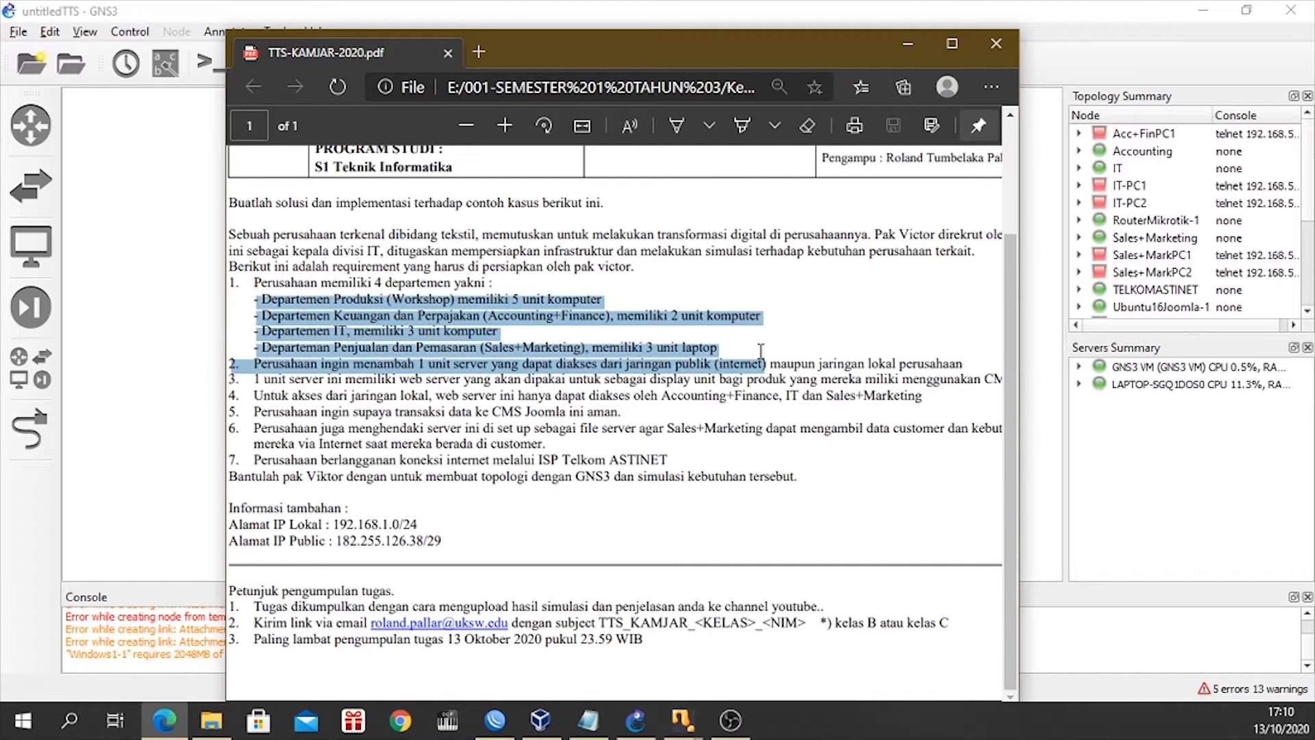
pyautogui.click(575, 325)
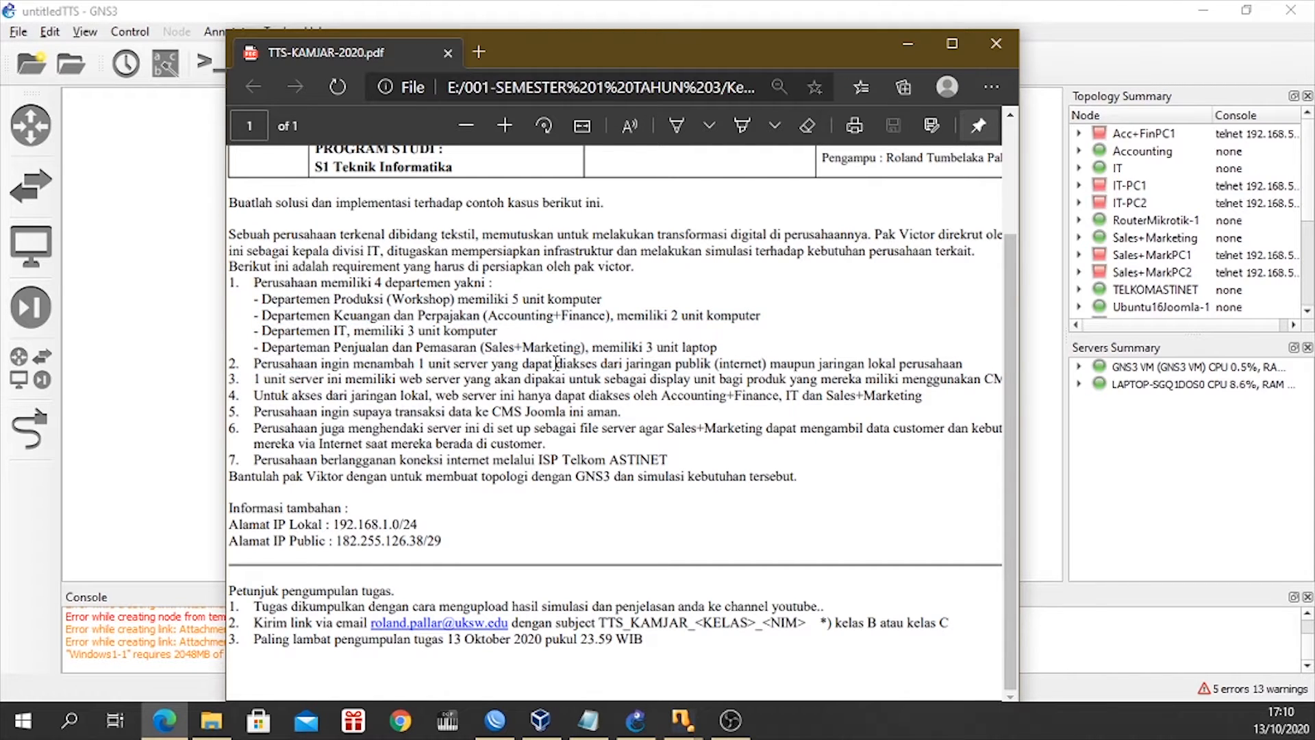
pyautogui.moveTo(232, 524); pyautogui.dragTo(446, 552)
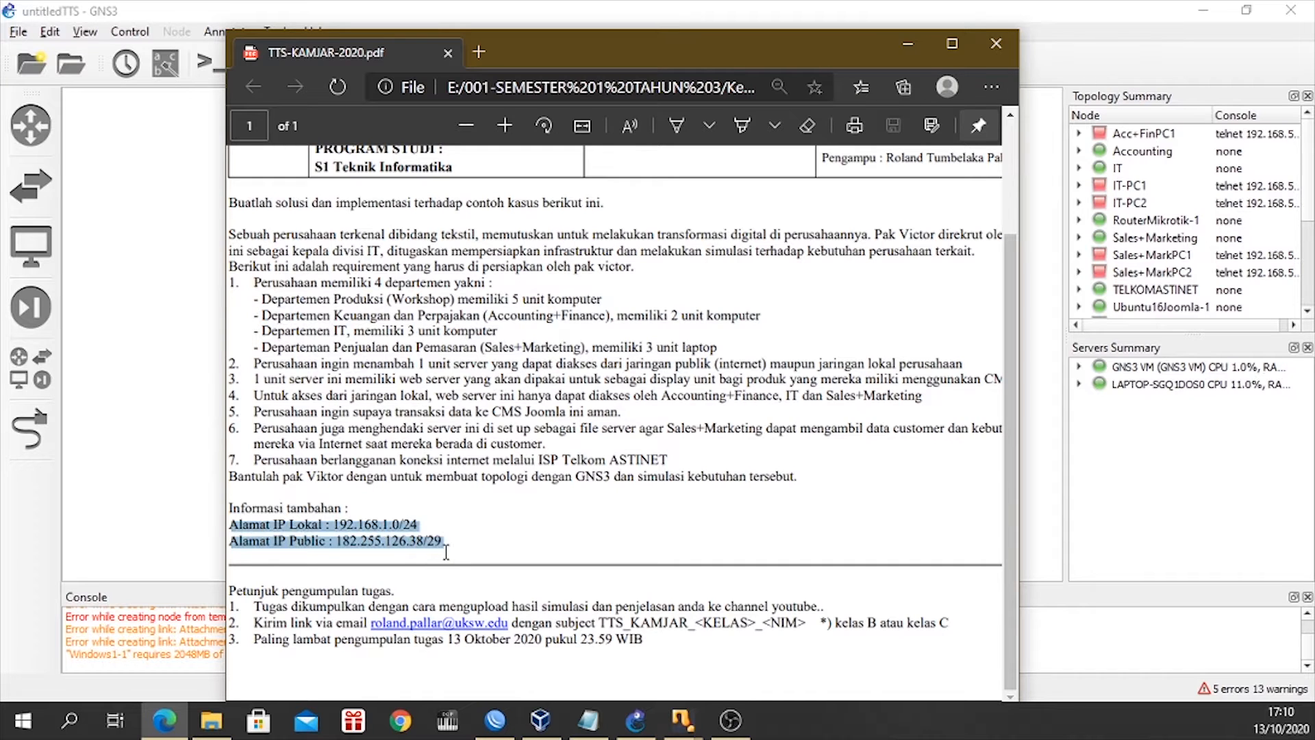
pyautogui.click(366, 420)
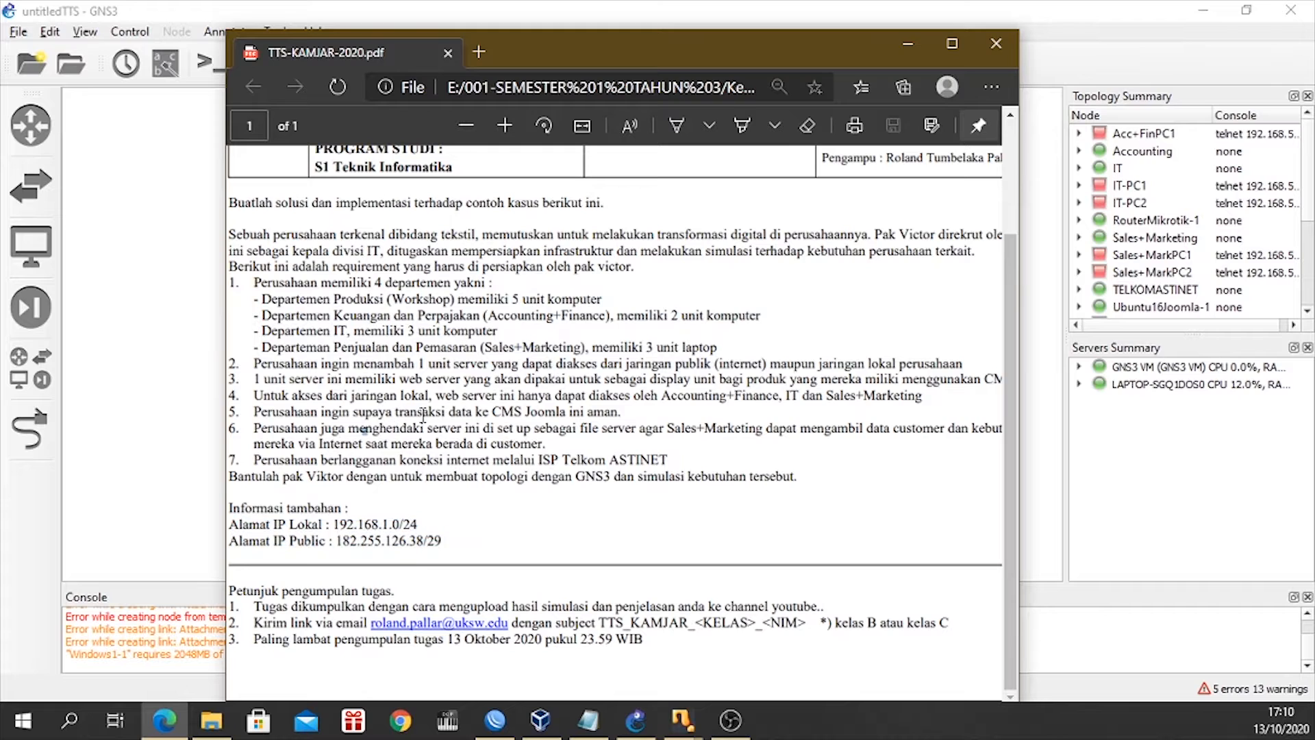
# Review the assignment's CMS Joomla, file server and ISP requirements, then return to the GNS3 topology.
pyautogui.moveTo(493, 412); pyautogui.dragTo(568, 413)
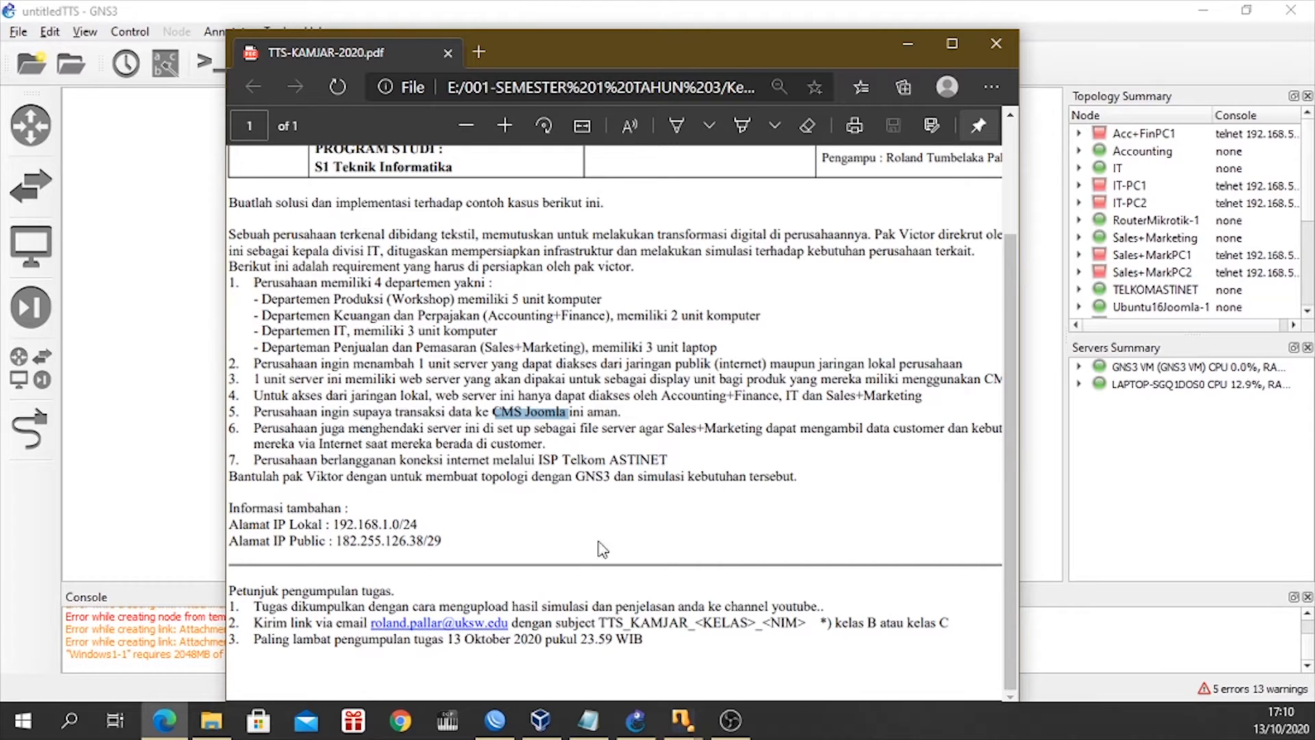
pyautogui.click(664, 465)
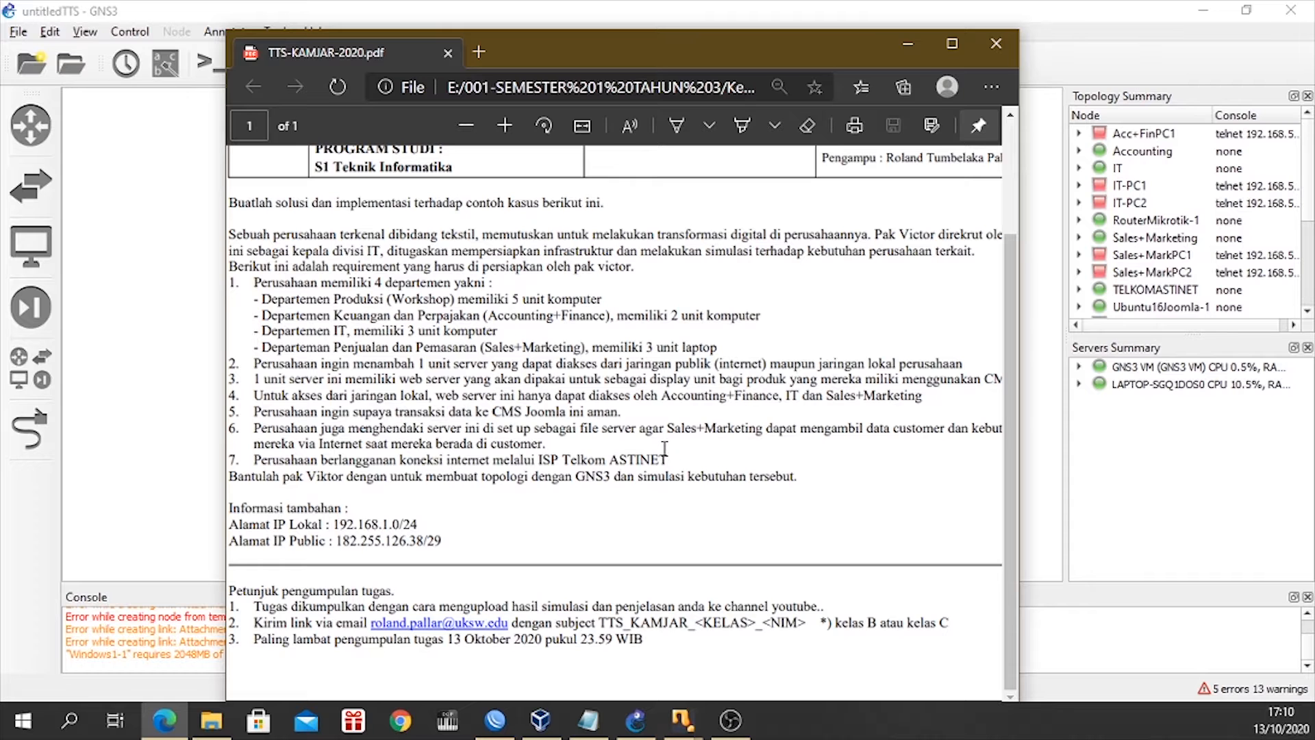
pyautogui.hscroll(3, 664, 449)
pyautogui.moveTo(776, 379); pyautogui.dragTo(966, 379)
pyautogui.click(853, 439)
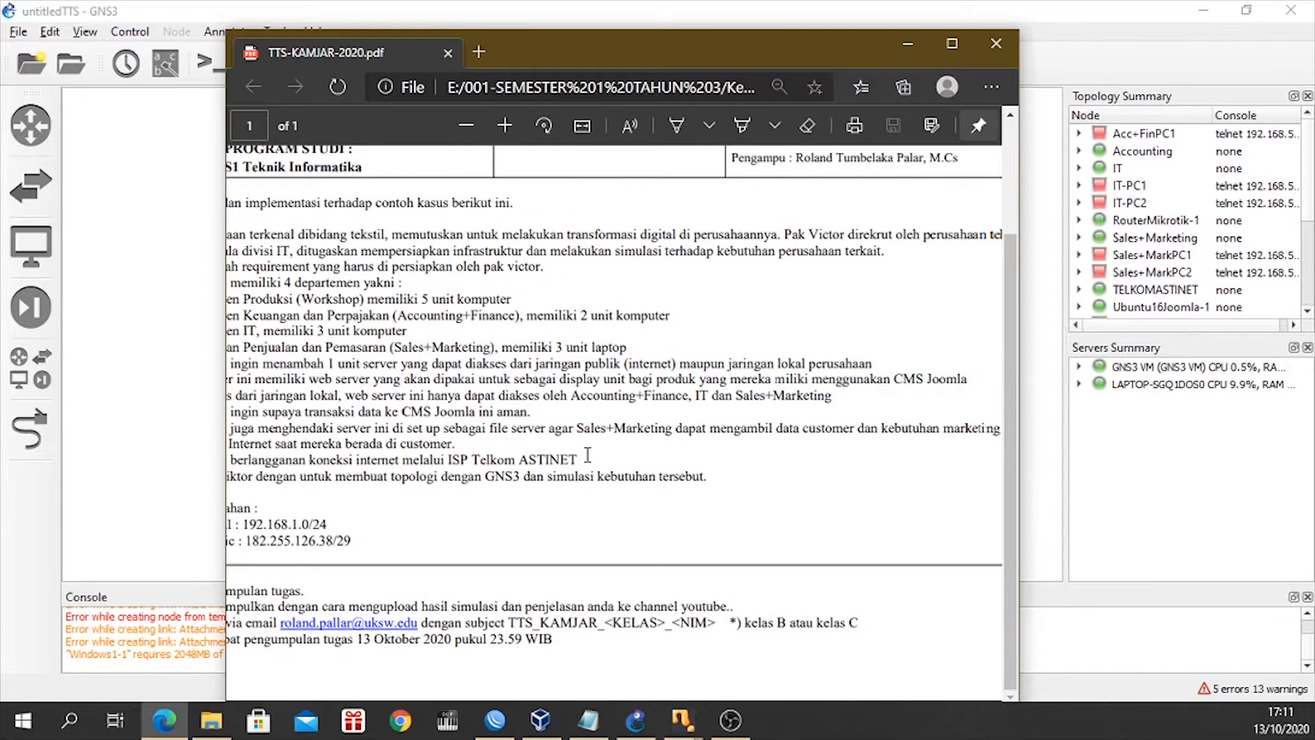
pyautogui.scroll(1, 588, 455)
pyautogui.click(911, 45)
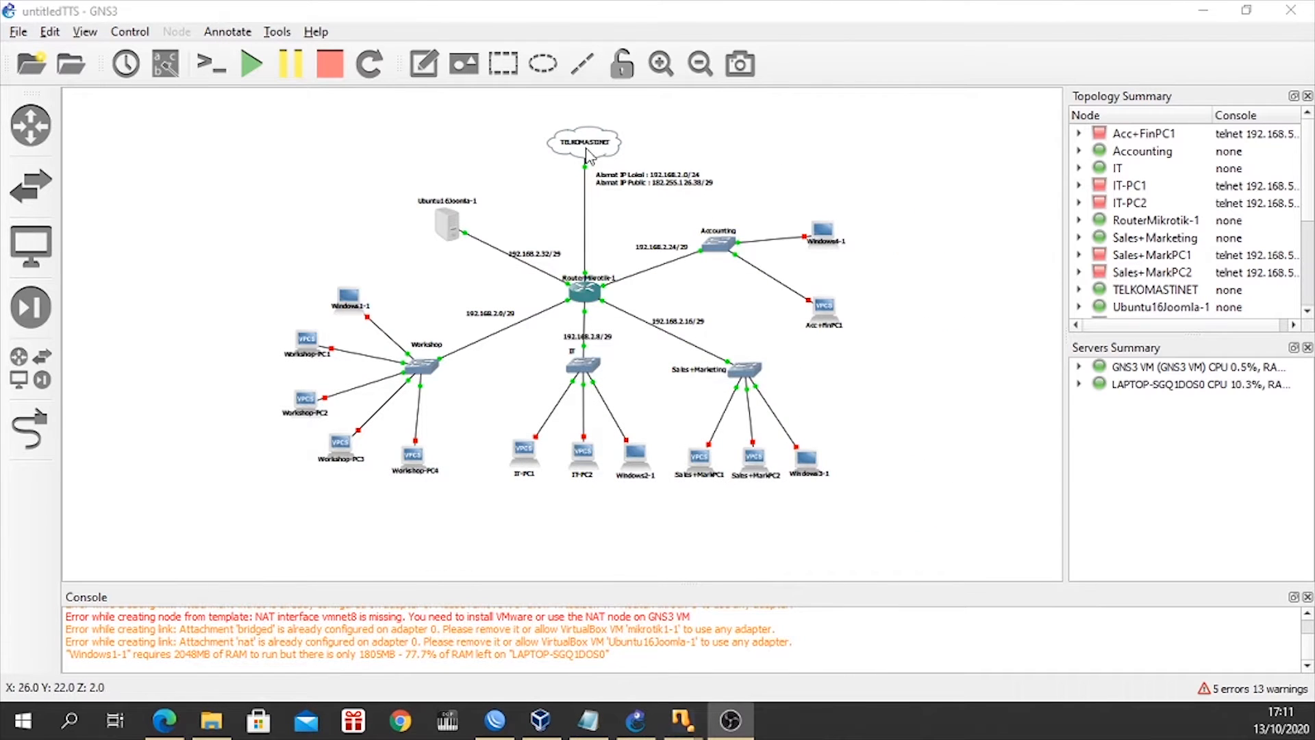
# Examine the TELKOMASTINET cloud, its IP address labels, the Mikrotik router and the subnet labels around it.
pyautogui.scroll(2, 623, 225)
pyautogui.scroll(2, 623, 225)
pyautogui.scroll(3, 582, 270)
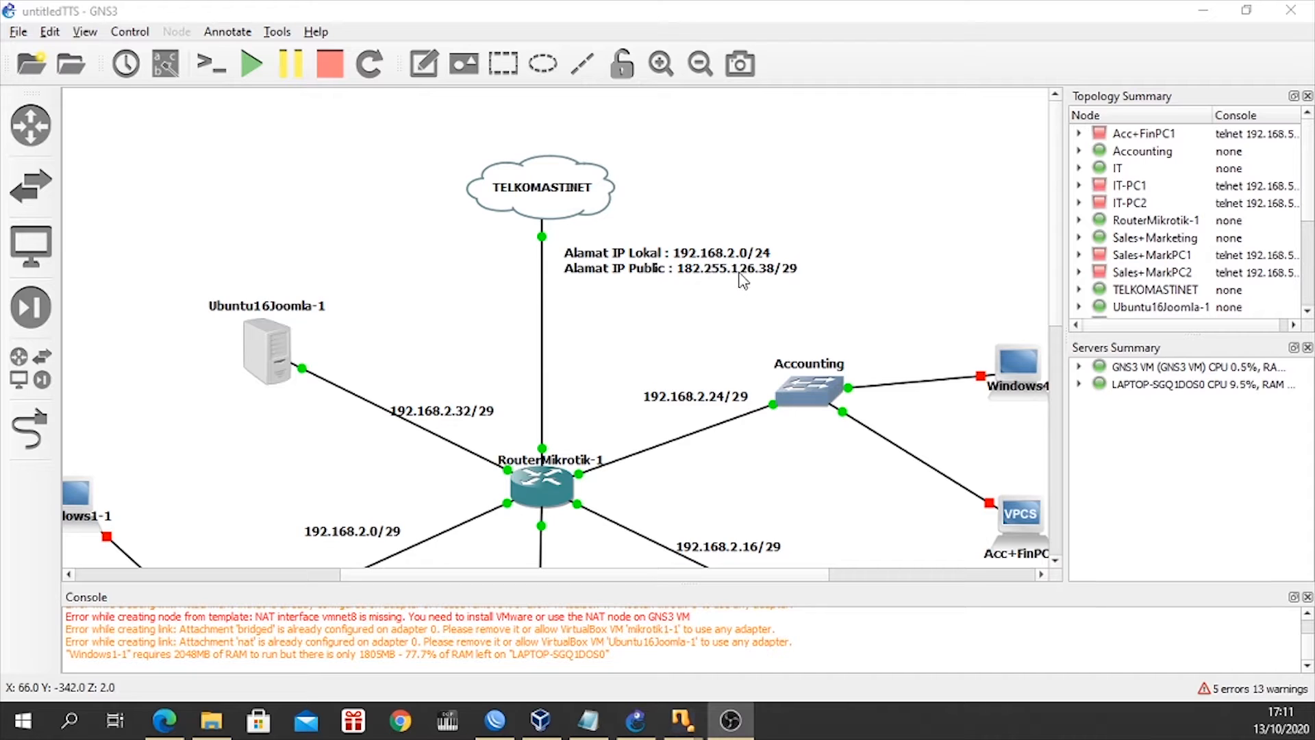
pyautogui.scroll(-2, 606, 343)
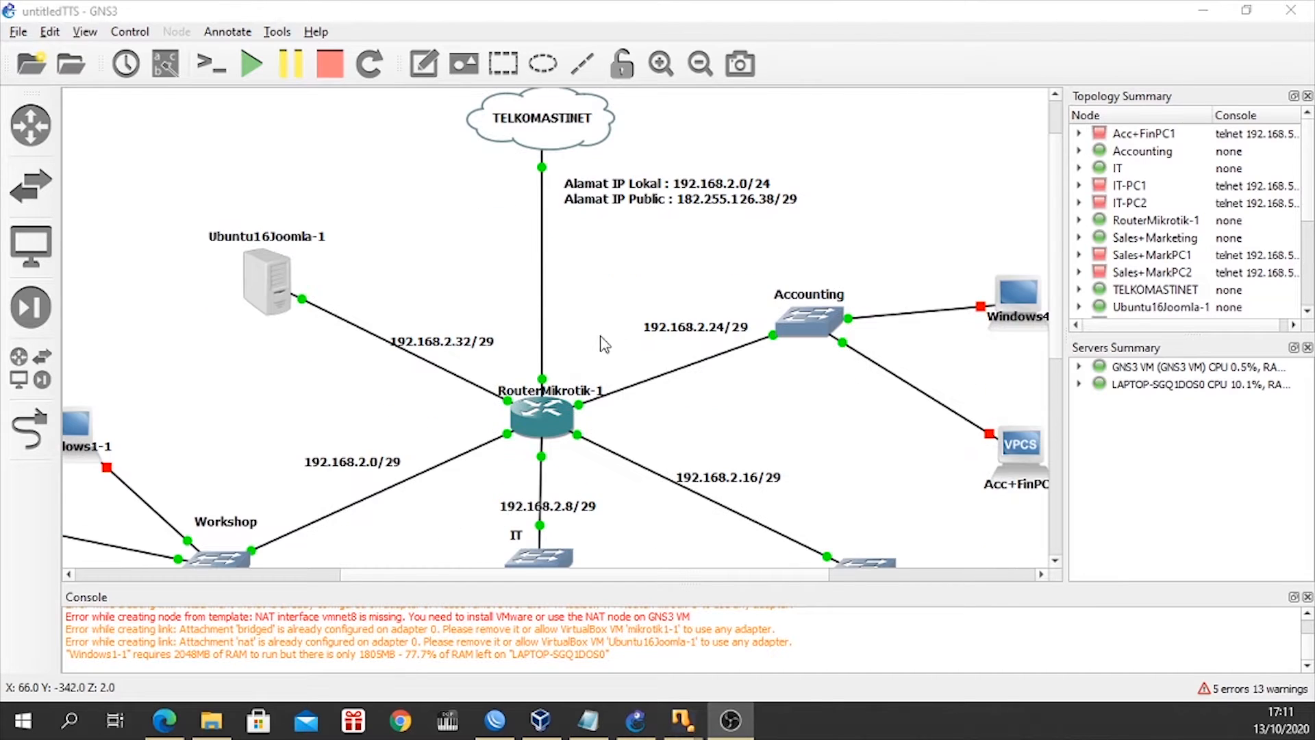
pyautogui.scroll(-2, 445, 345)
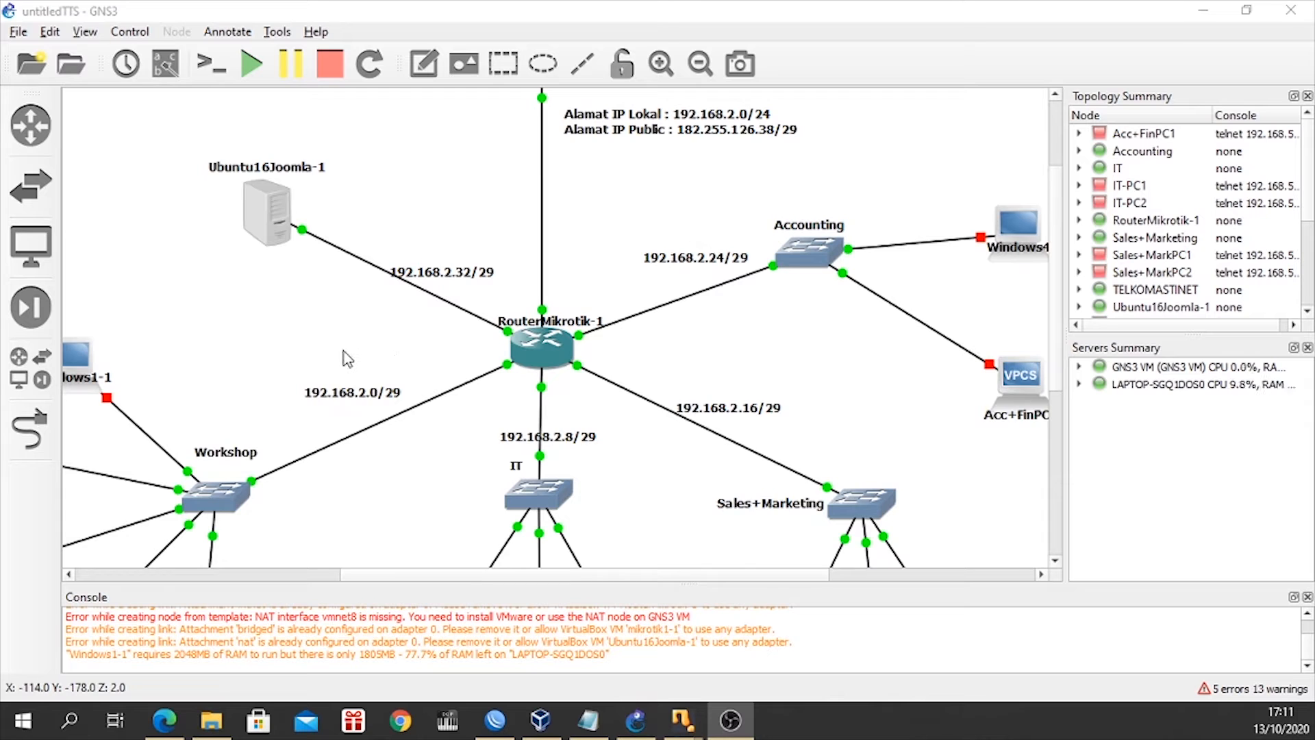
pyautogui.scroll(-4, 348, 358)
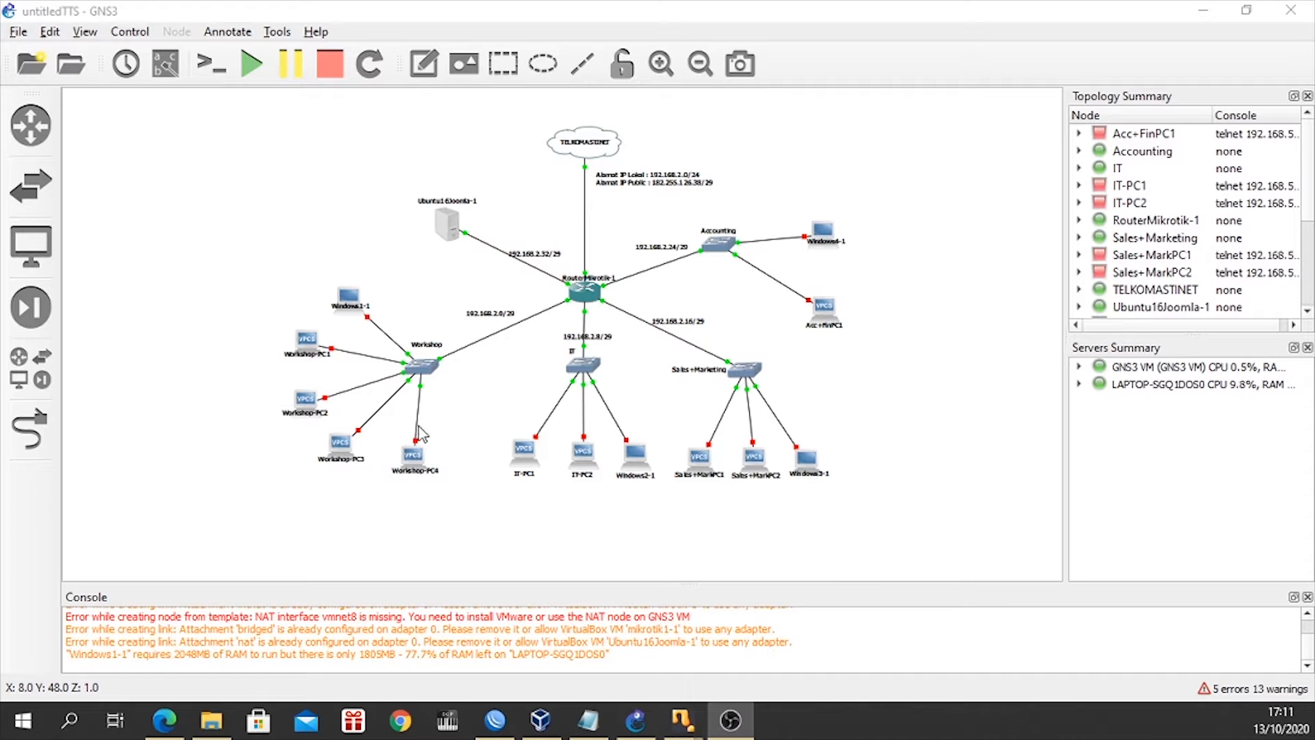
# Examine the Workshop, IT, Sales+Marketing and Accounting networks with their switches, PCs and subnet labels.
pyautogui.click(486, 437)
pyautogui.scroll(5, 478, 435)
pyautogui.scroll(-2, 478, 433)
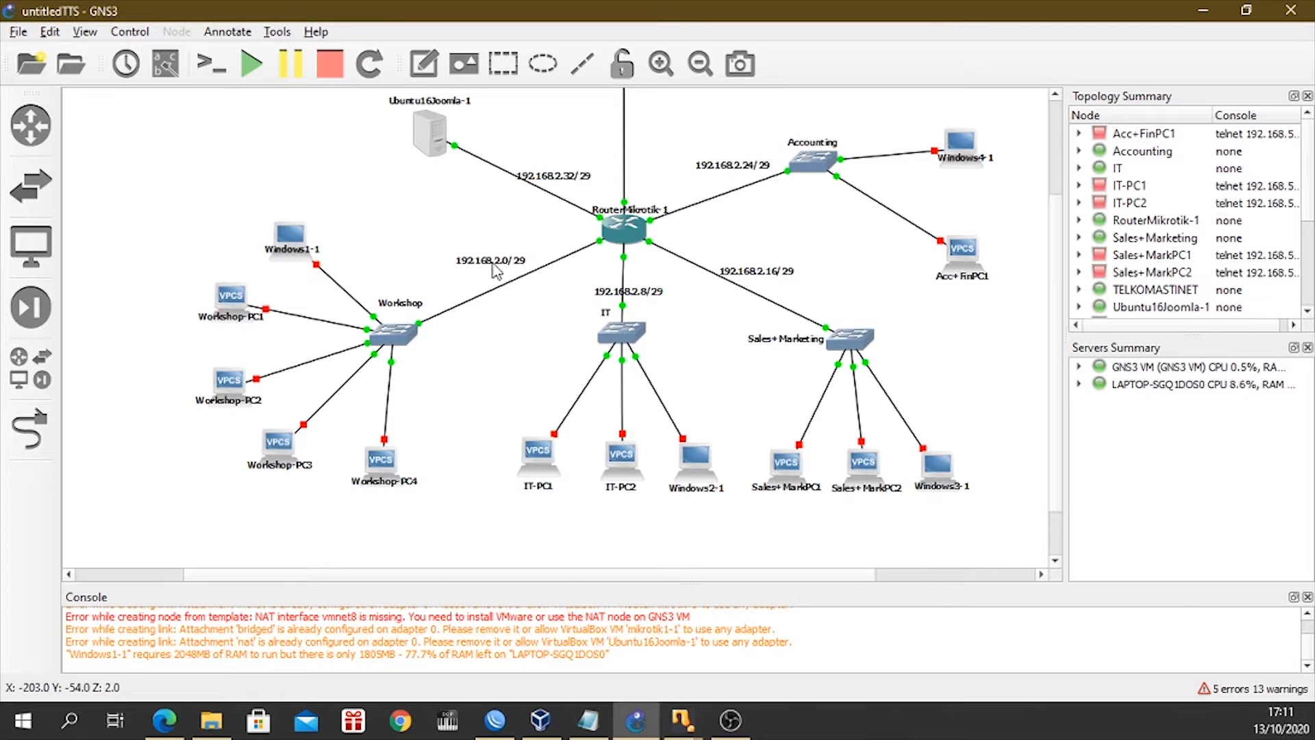
pyautogui.scroll(3, 761, 259)
pyautogui.scroll(-3, 760, 259)
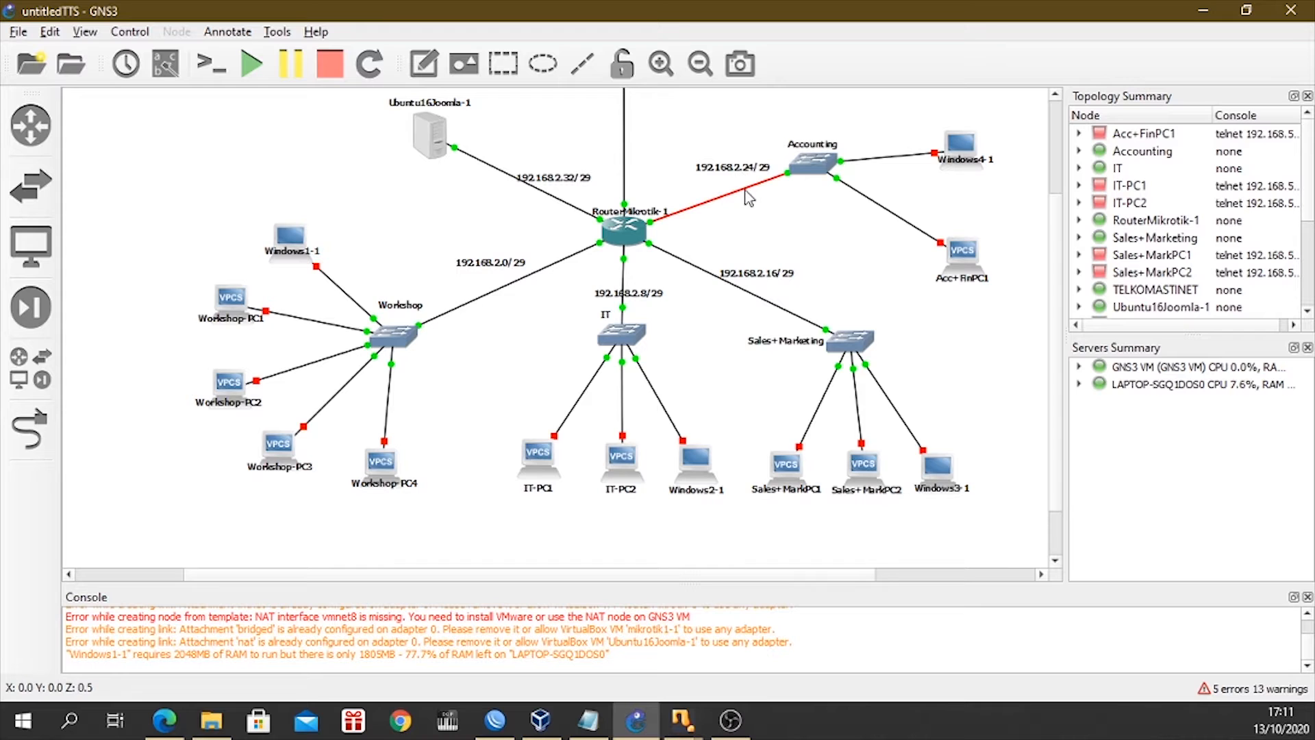
# Open the TTS Kamjar notes in Notepad, widen them to review the full VLSM table, and minimize them.
pyautogui.click(589, 719)
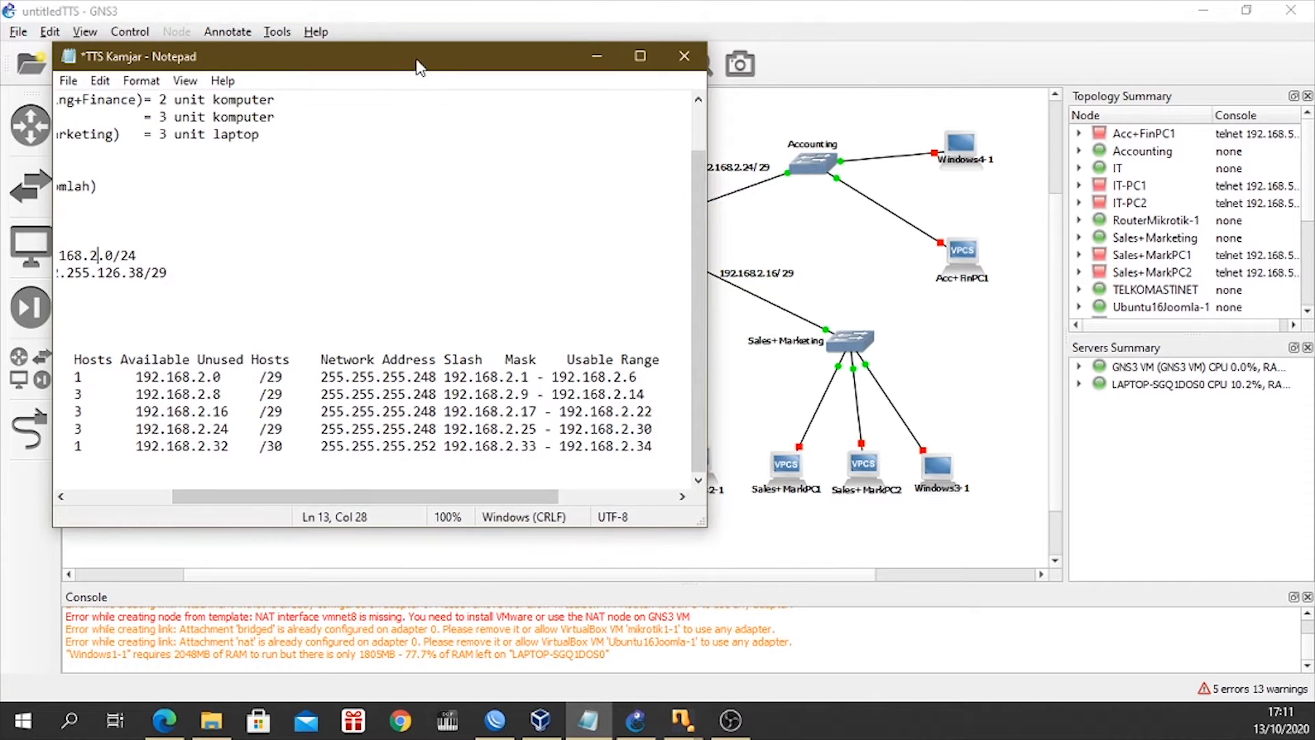
pyautogui.moveTo(421, 63); pyautogui.dragTo(574, 117)
pyautogui.moveTo(500, 551); pyautogui.dragTo(397, 552)
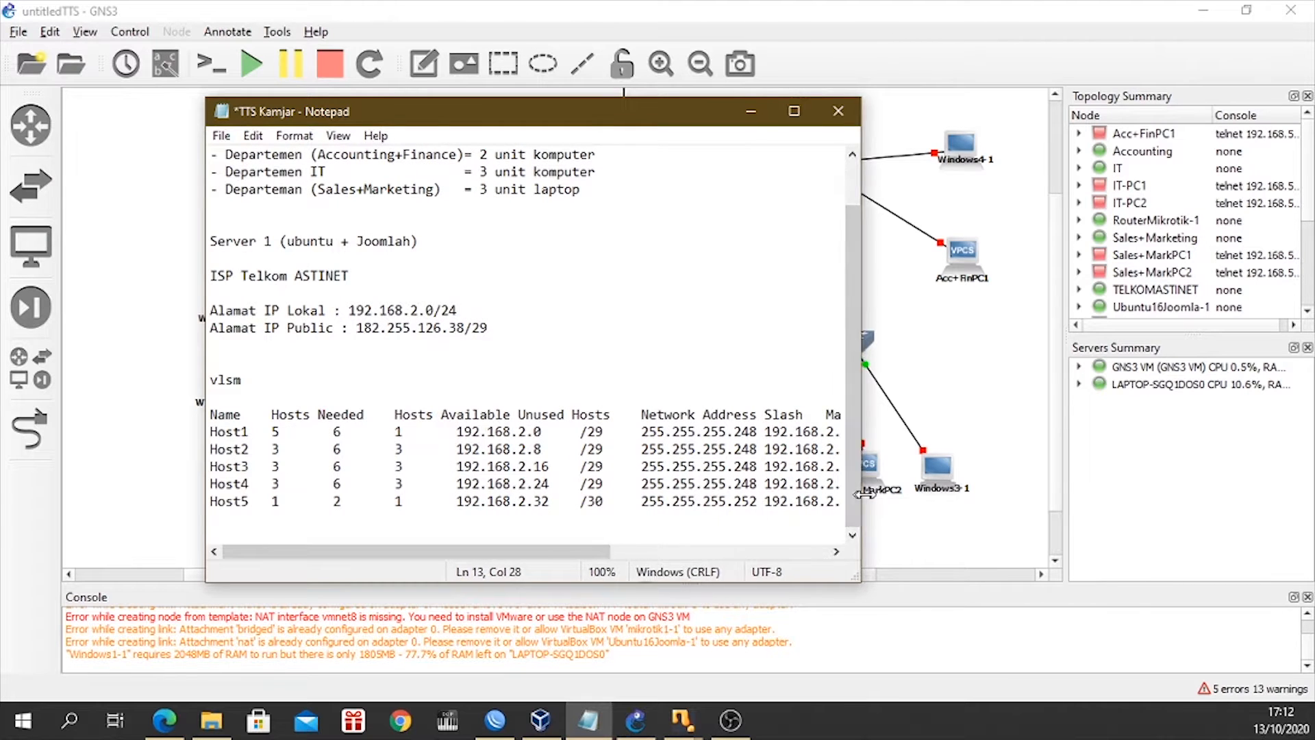
pyautogui.moveTo(861, 511); pyautogui.dragTo(1154, 514)
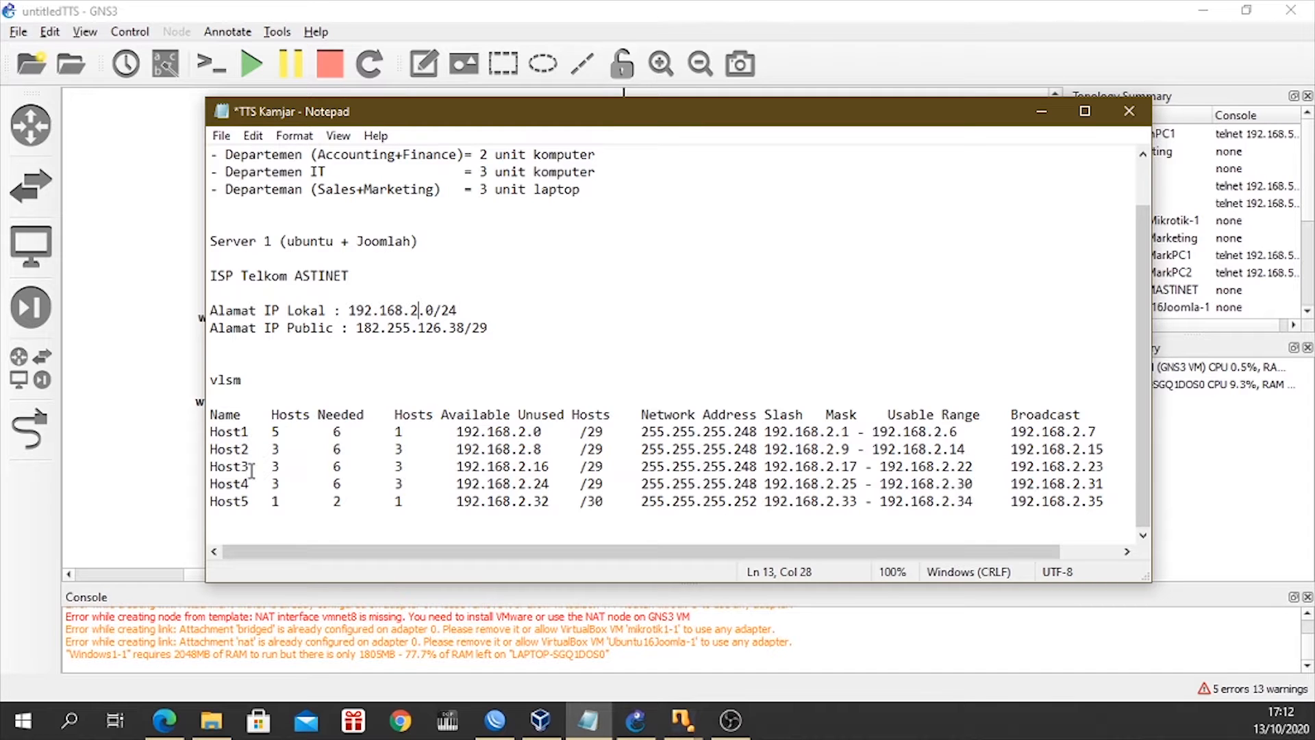
pyautogui.moveTo(581, 125); pyautogui.dragTo(634, 166)
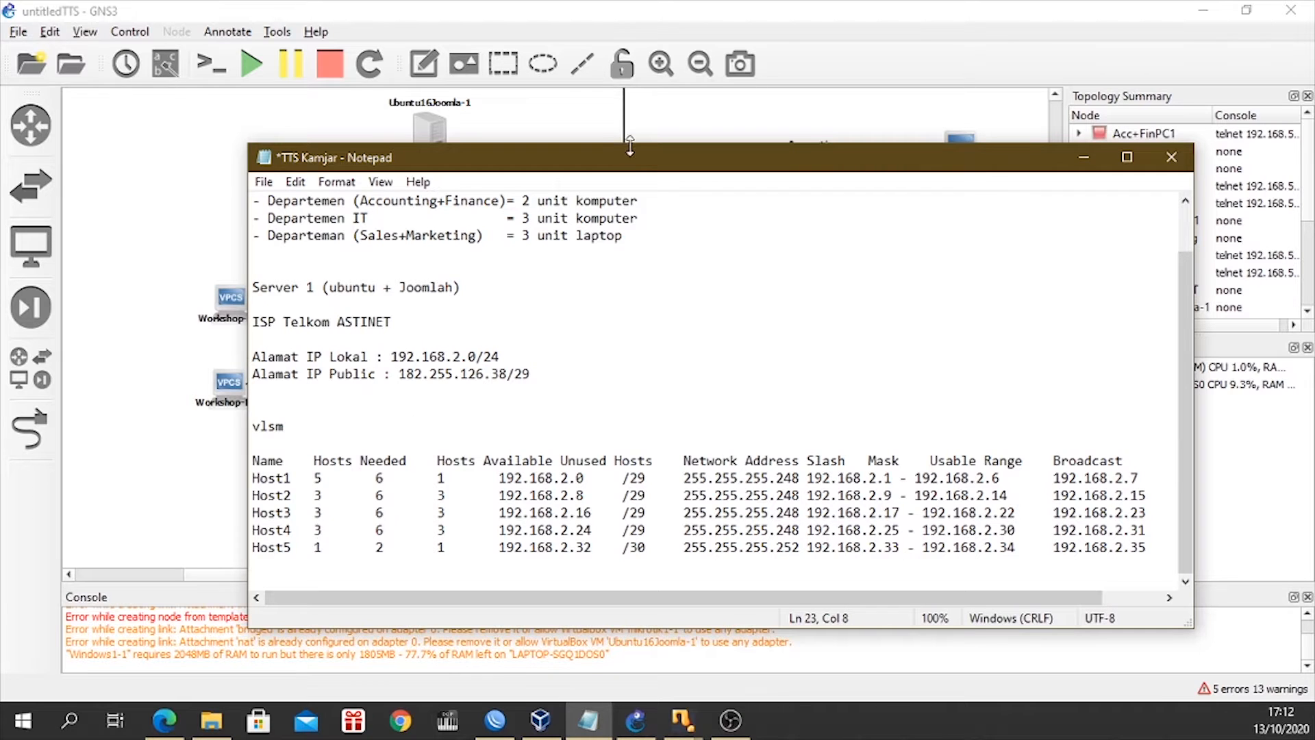
pyautogui.moveTo(634, 161); pyautogui.dragTo(617, 230)
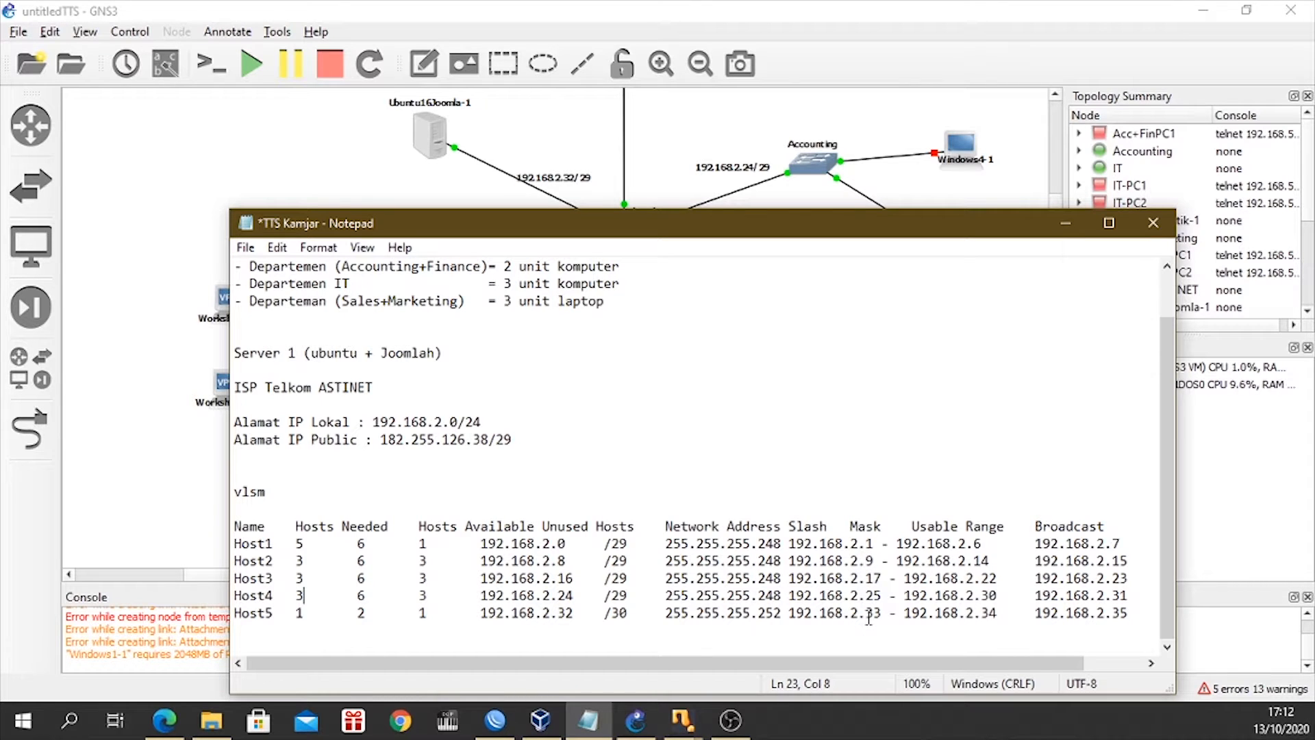
pyautogui.click(1065, 223)
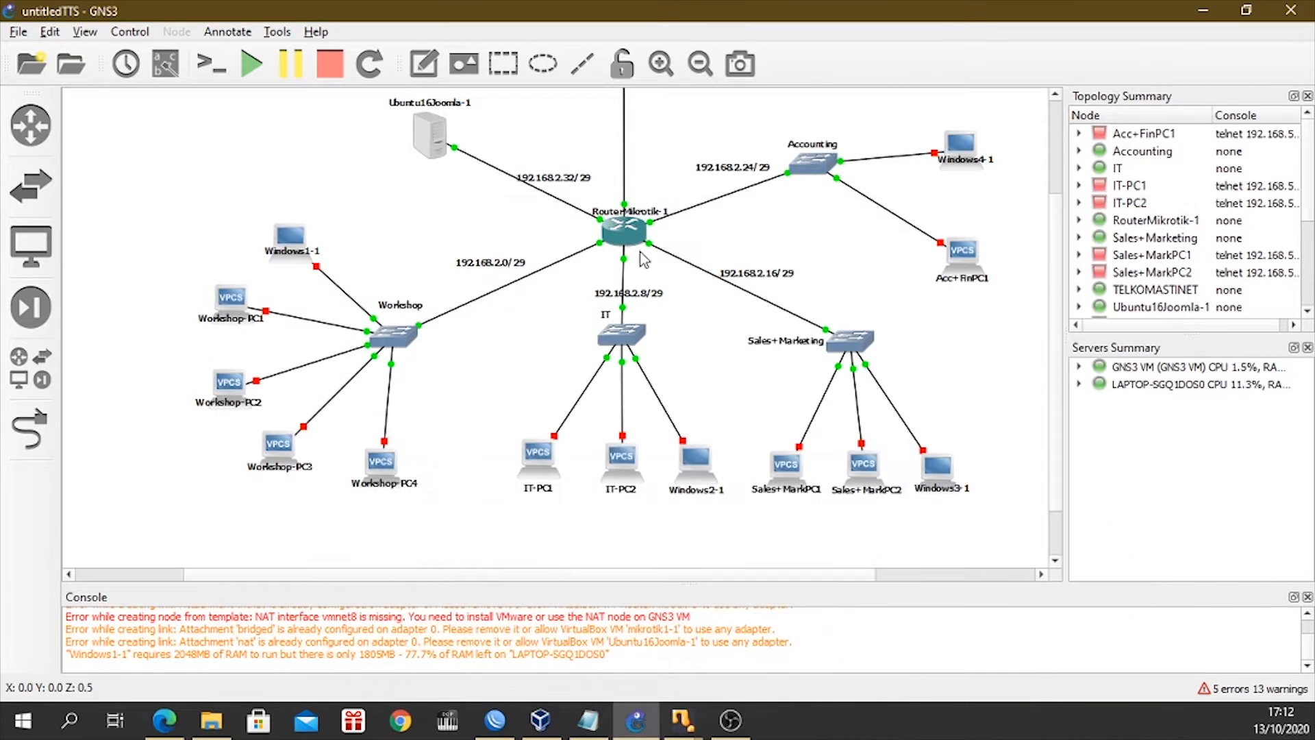
# Reopen the TTS Kamjar notes to check the VLSM usable ranges and broadcast addresses, then return to the topology.
pyautogui.click(589, 720)
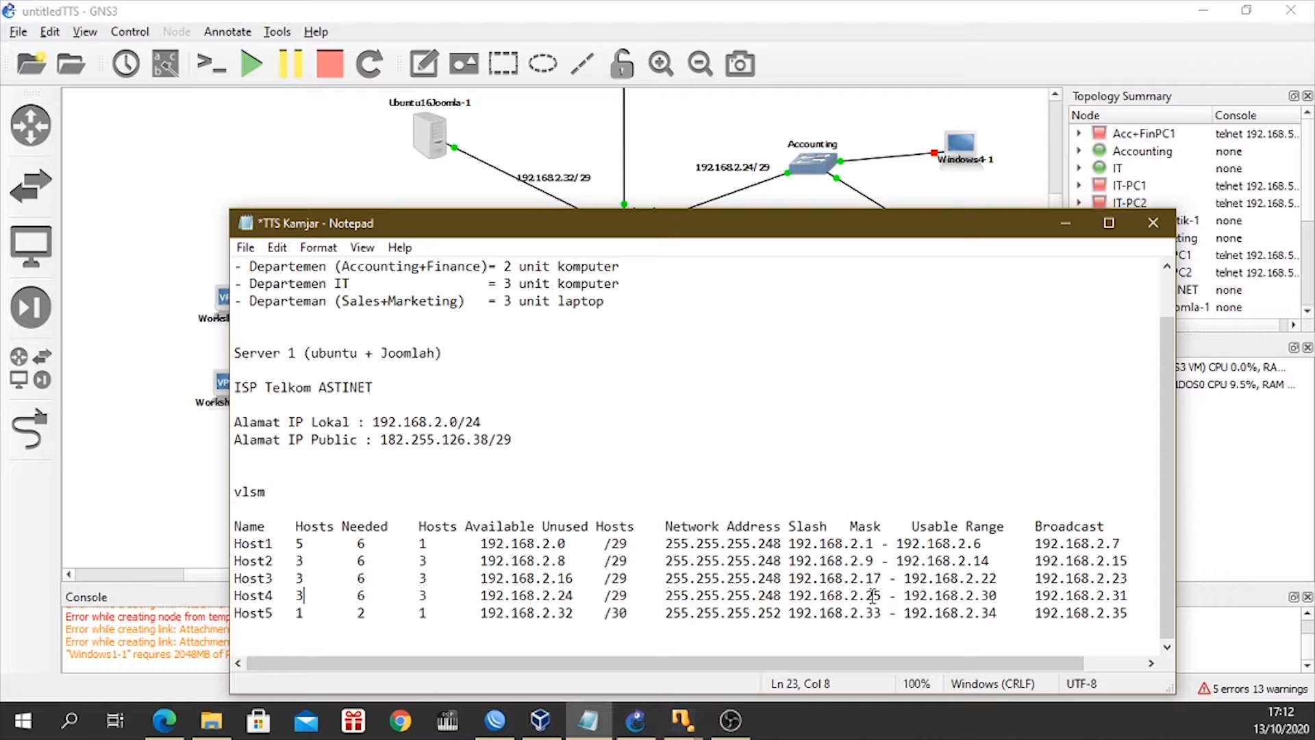
pyautogui.moveTo(746, 224); pyautogui.dragTo(711, 118)
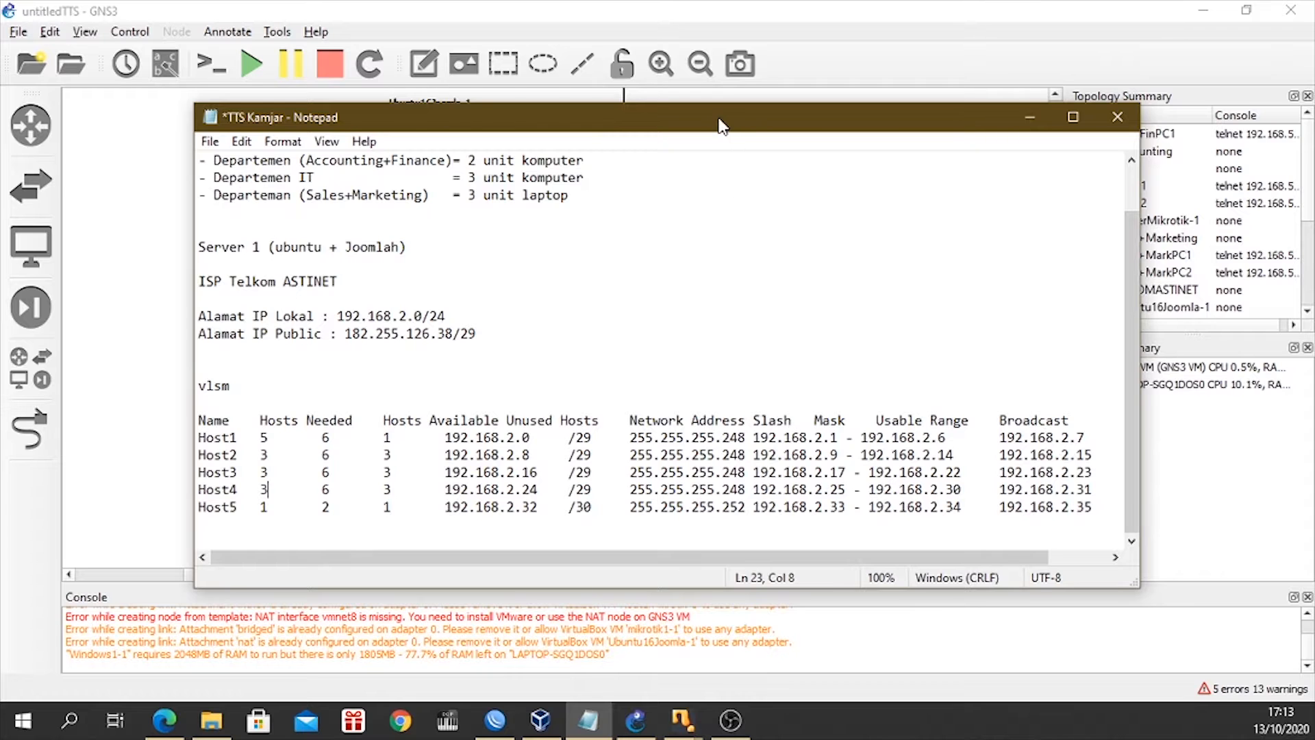
pyautogui.moveTo(716, 132); pyautogui.dragTo(681, 135)
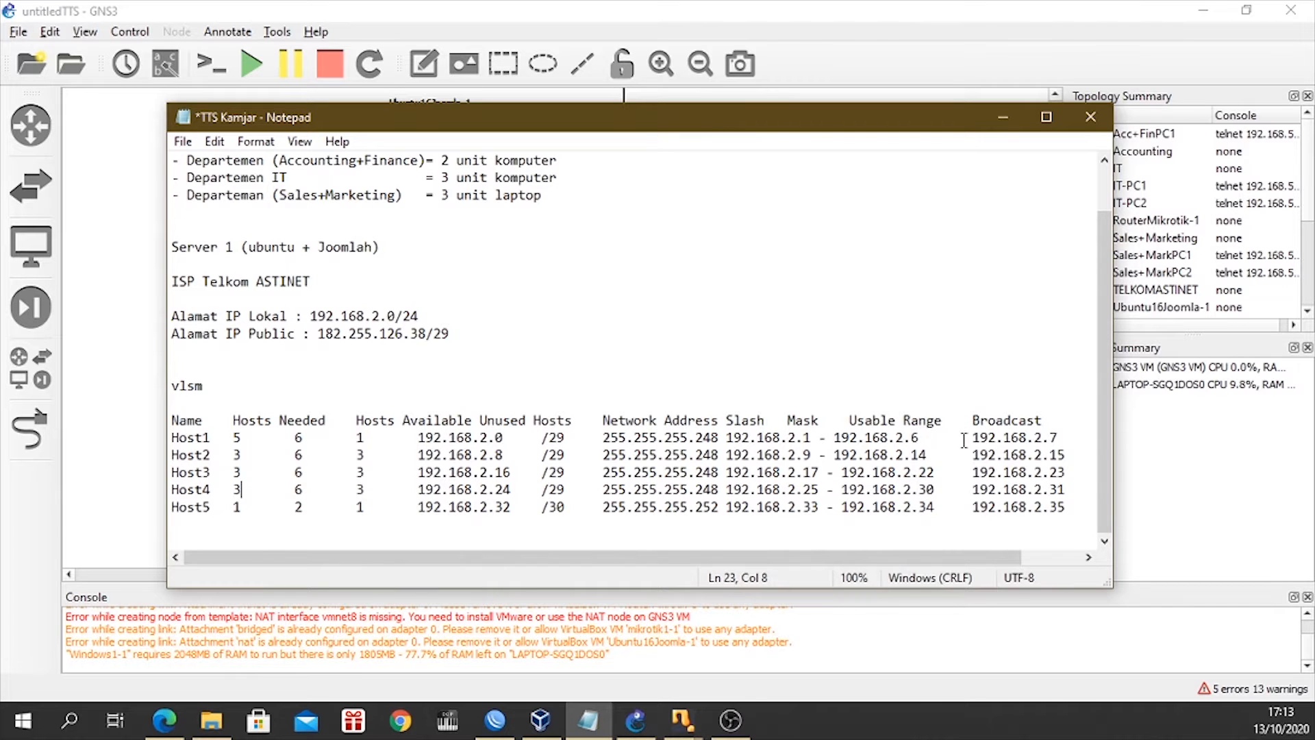
pyautogui.click(1006, 118)
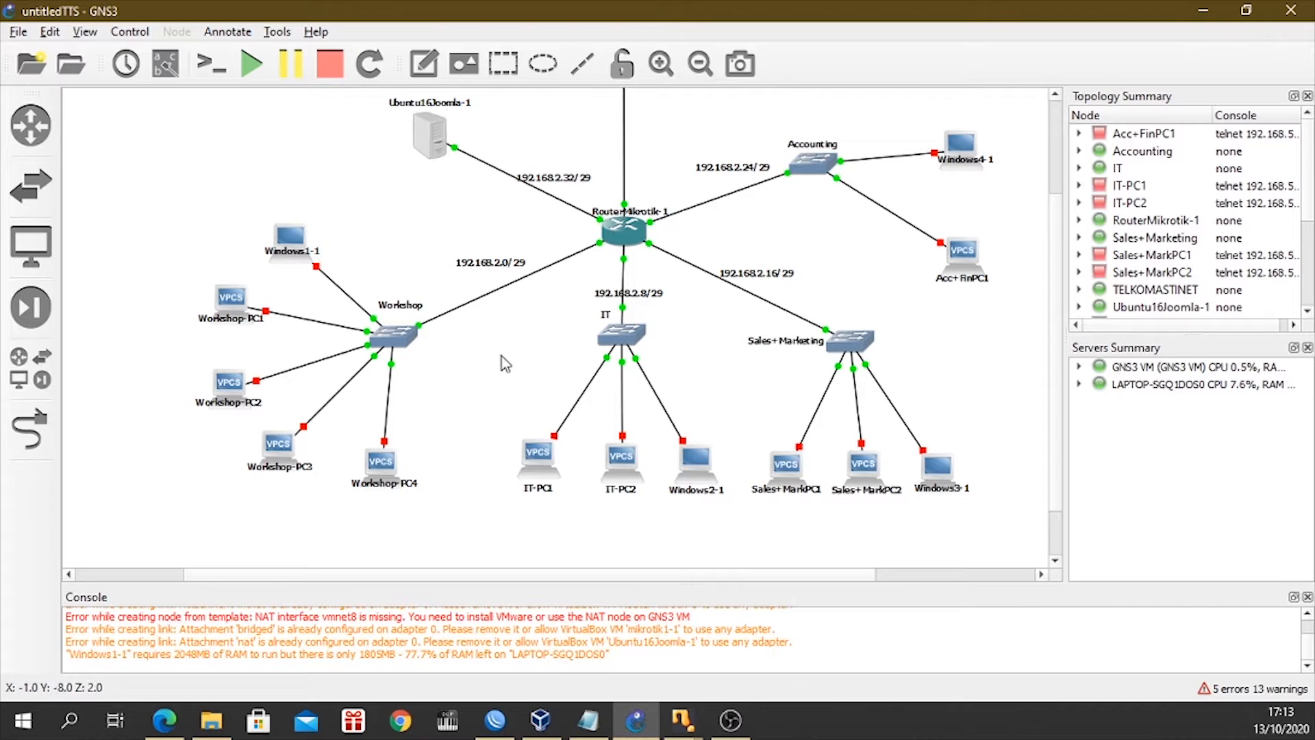
# Display the list of all available device templates alongside the topology and look over the Workshop nodes.
pyautogui.click(40, 375)
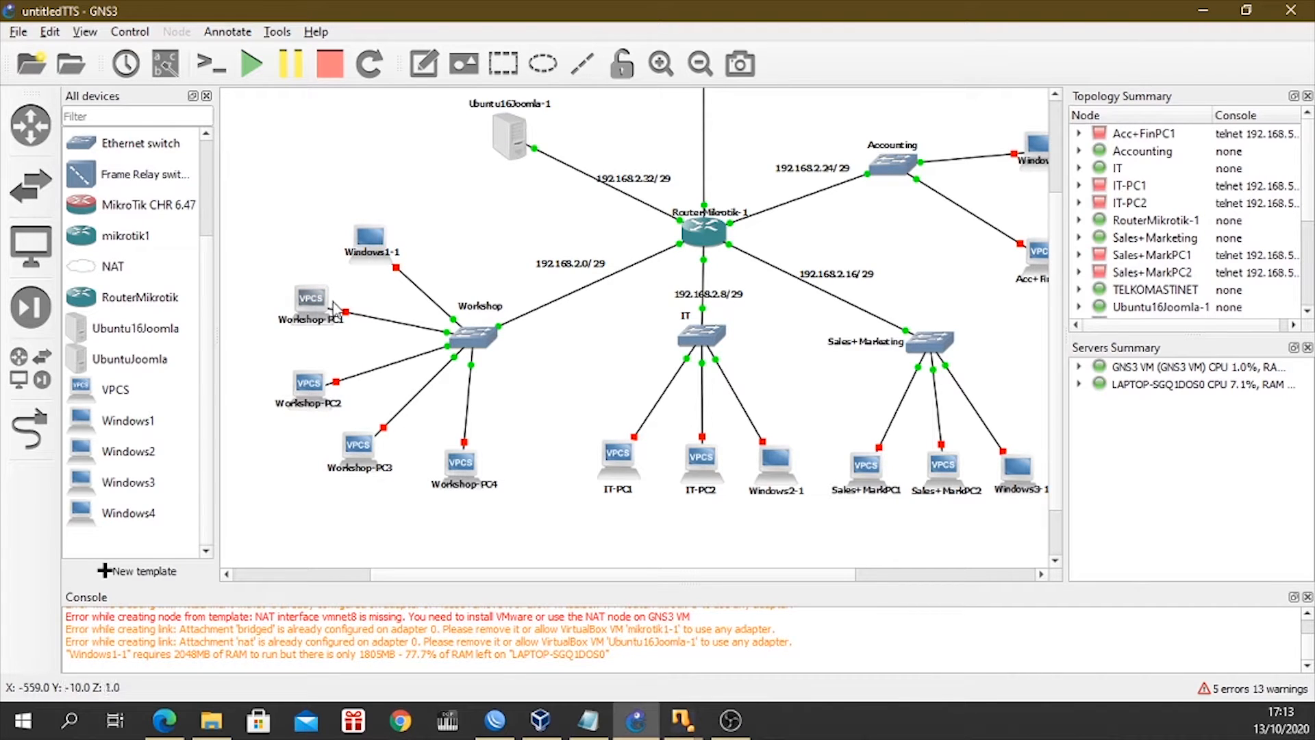
pyautogui.moveTo(303, 322)
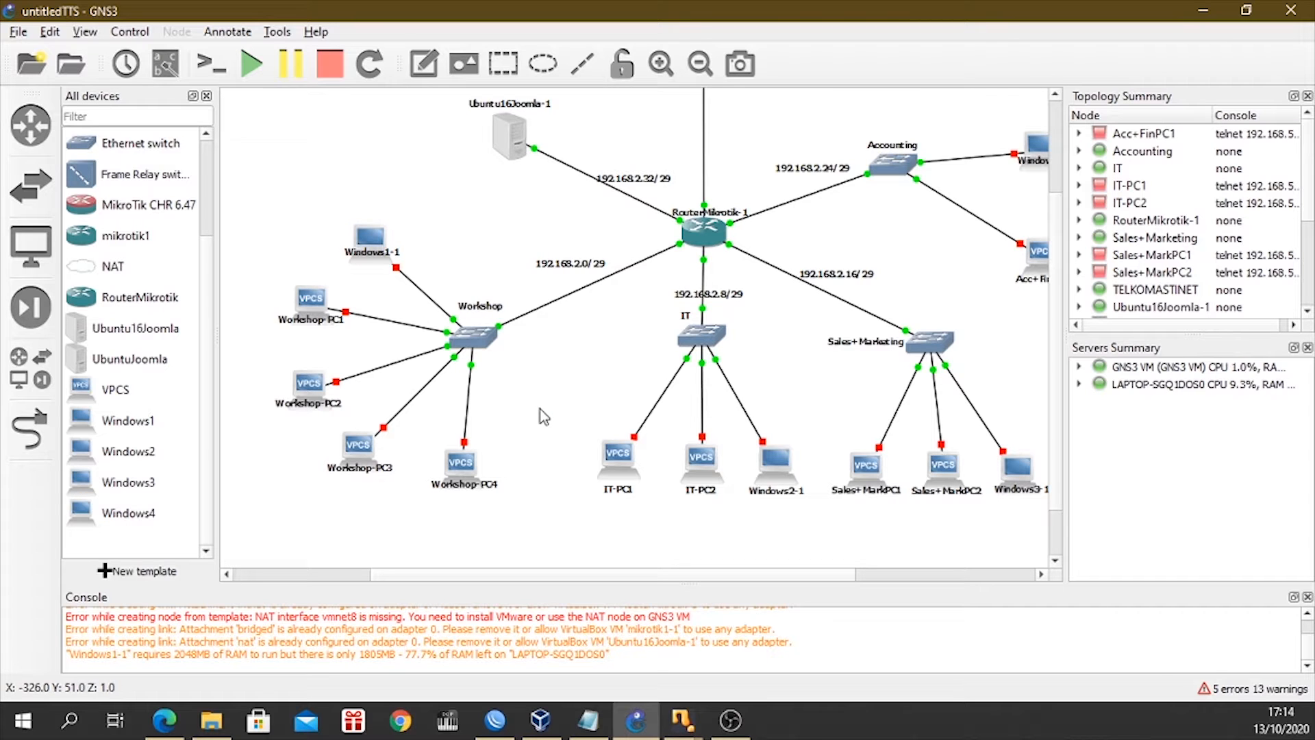
pyautogui.moveTo(541, 575)
pyautogui.mouseDown()
pyautogui.moveTo(501, 576)
pyautogui.moveTo(542, 577)
pyautogui.mouseUp()
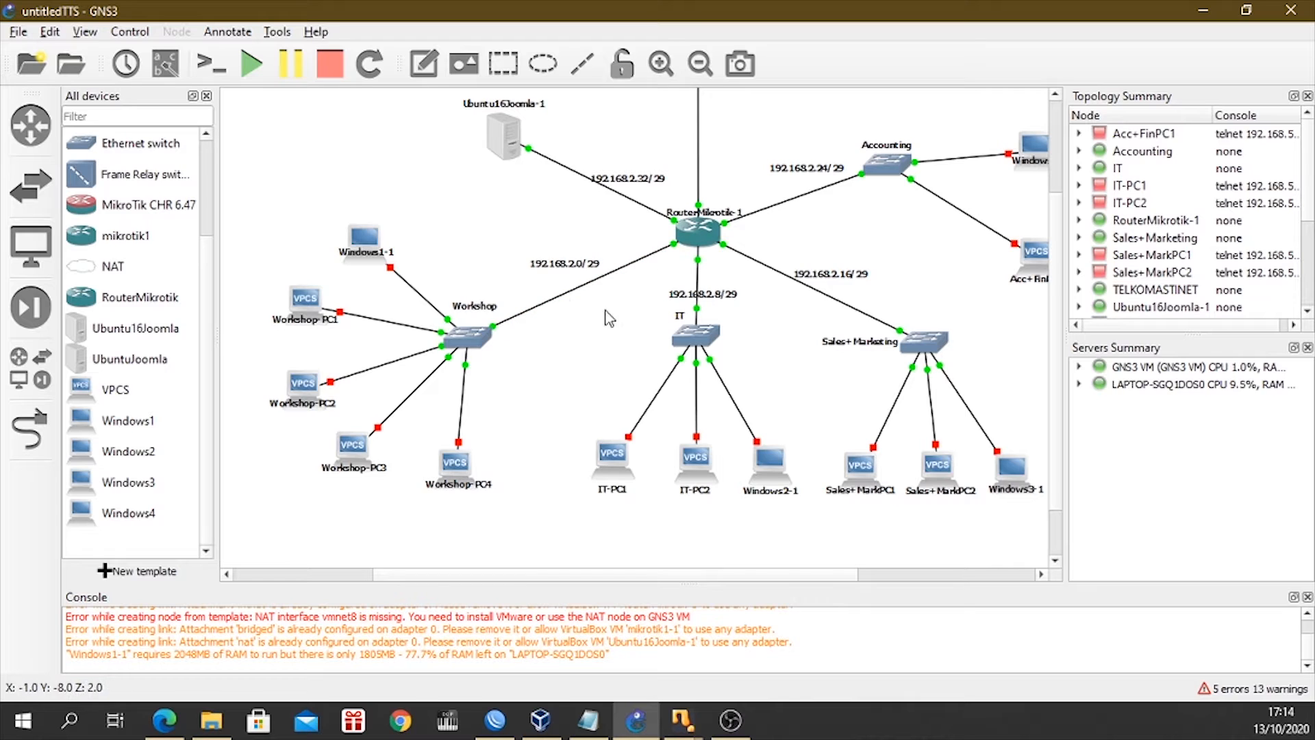
# Start the Workshop-PC1 node, open its console and minimize the console window.
pyautogui.rightClick(306, 316)
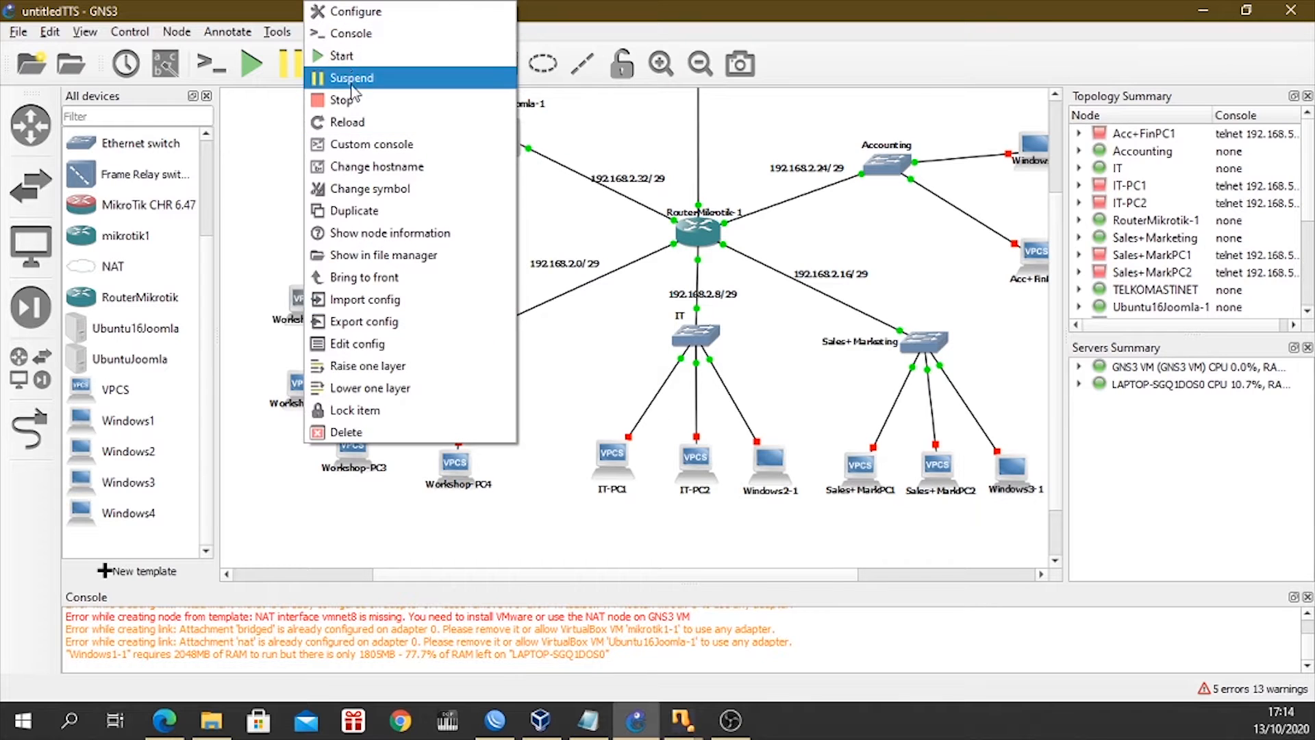
pyautogui.click(340, 56)
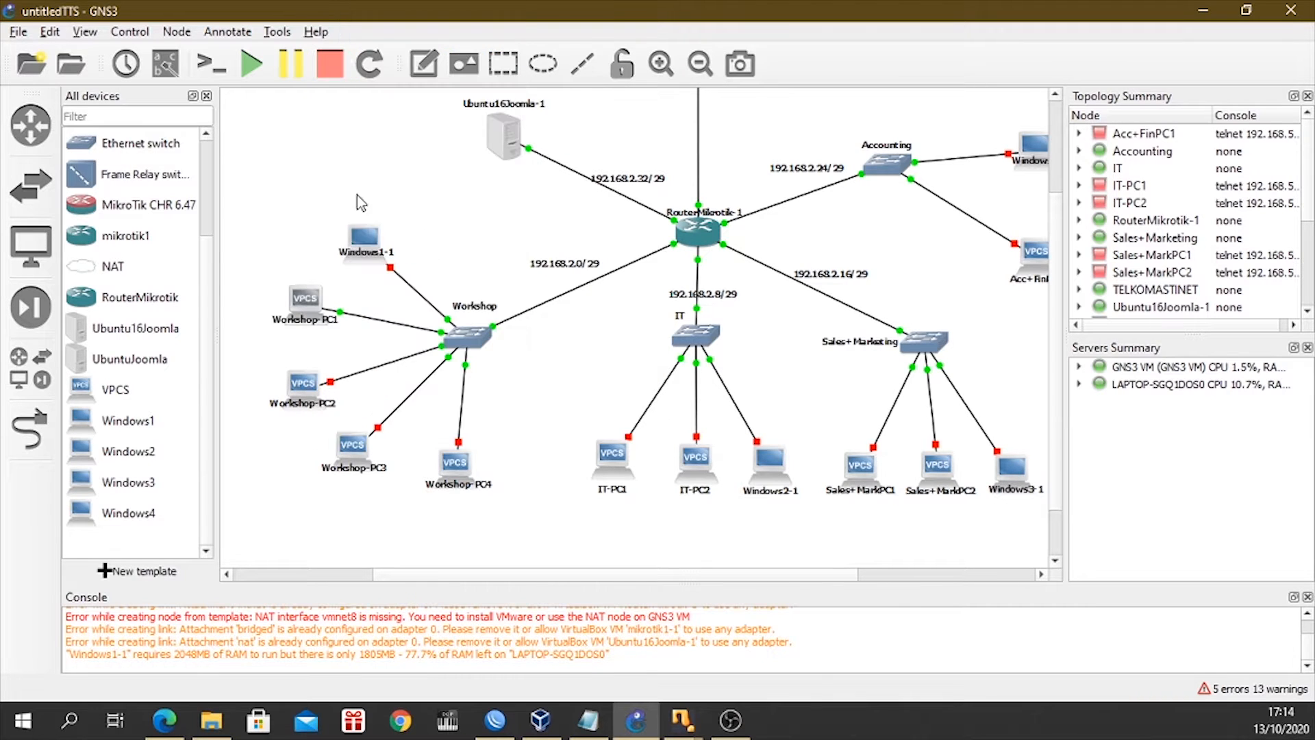
pyautogui.rightClick(306, 315)
pyautogui.click(356, 34)
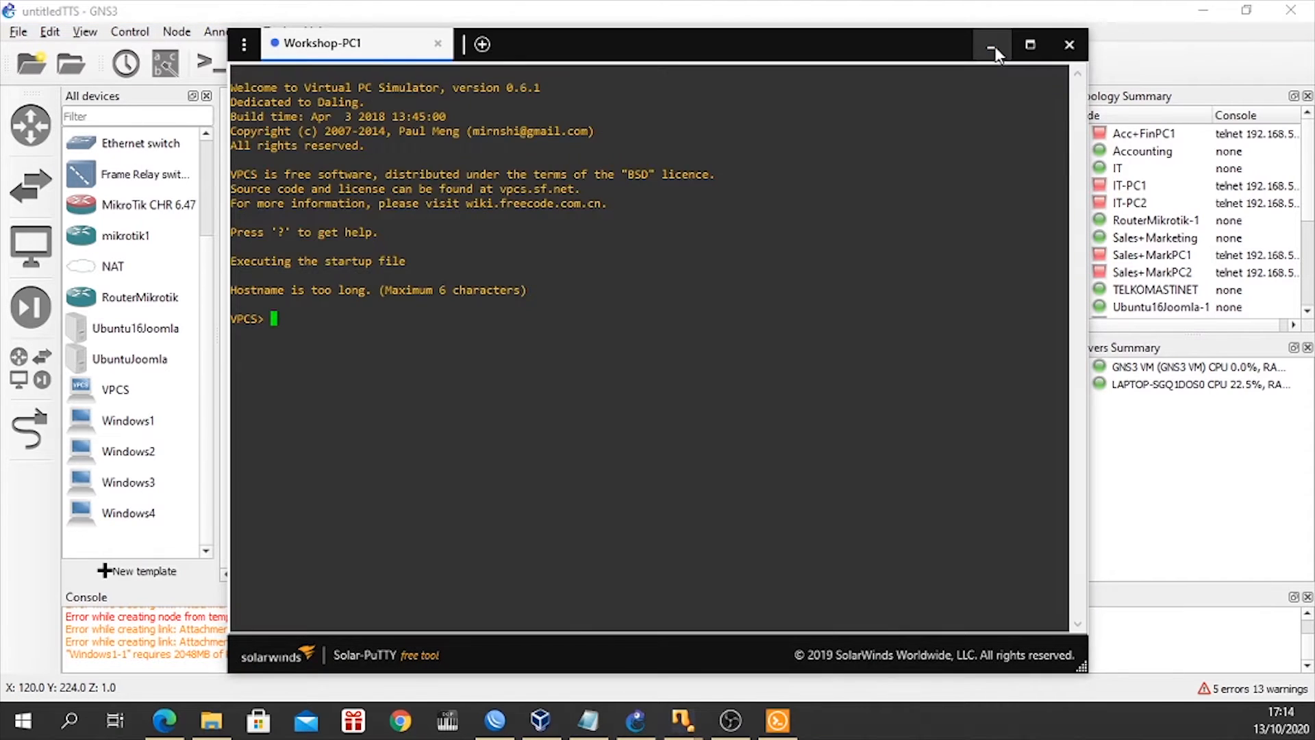
pyautogui.click(991, 45)
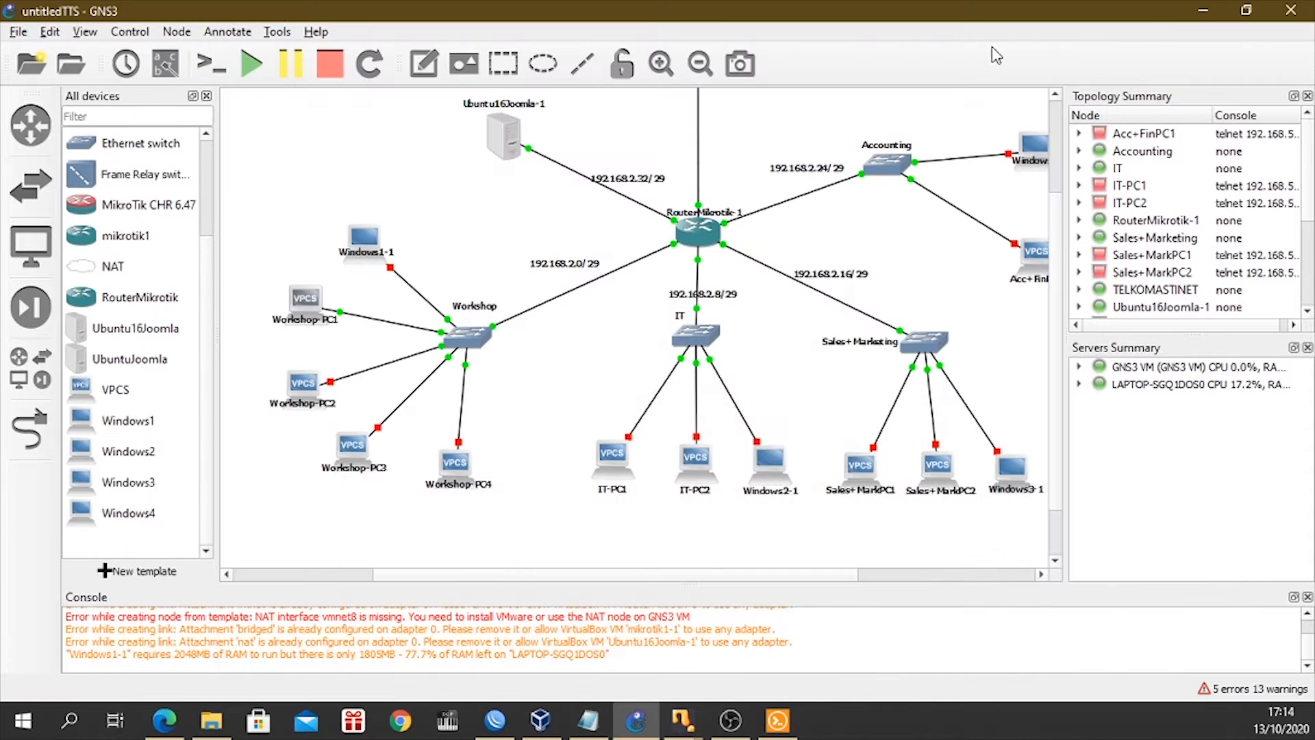
# Start the IT-PC1, Sales+MarkPC1 and Acc+FinPC1 nodes.
pyautogui.rightClick(612, 460)
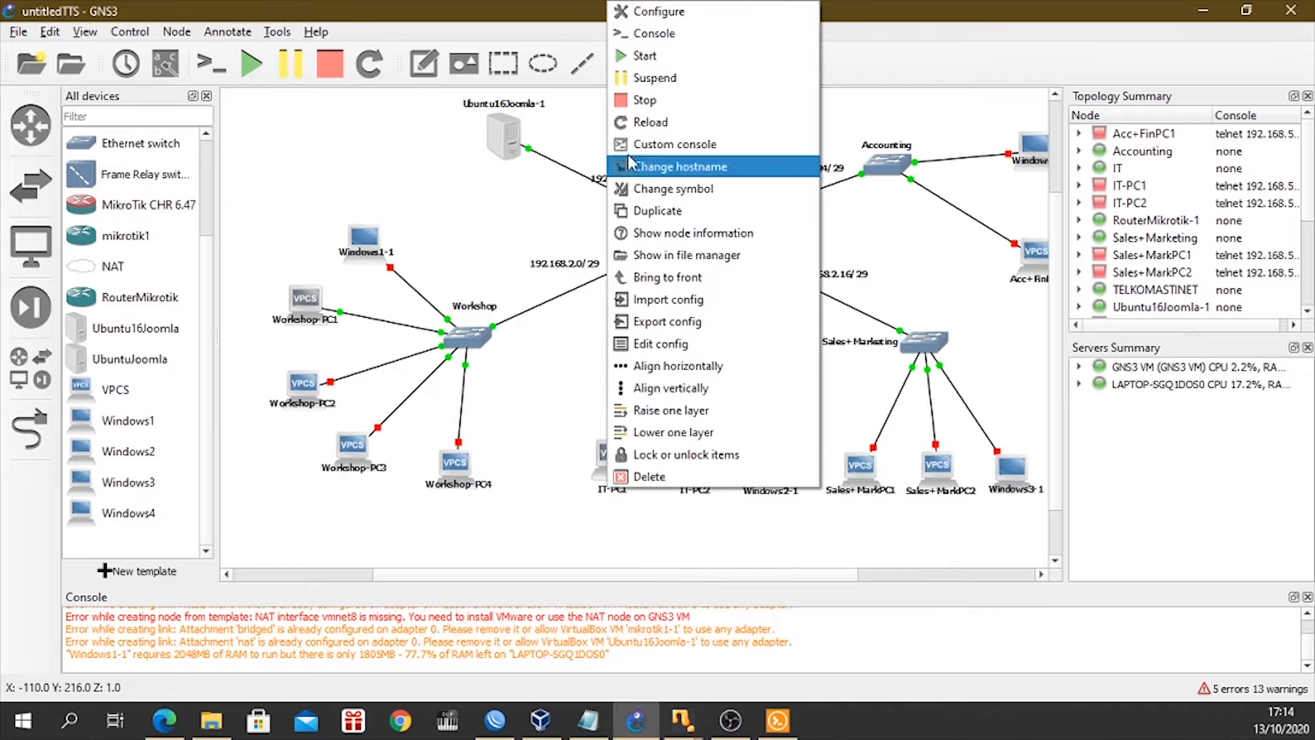
pyautogui.click(646, 78)
pyautogui.rightClick(869, 469)
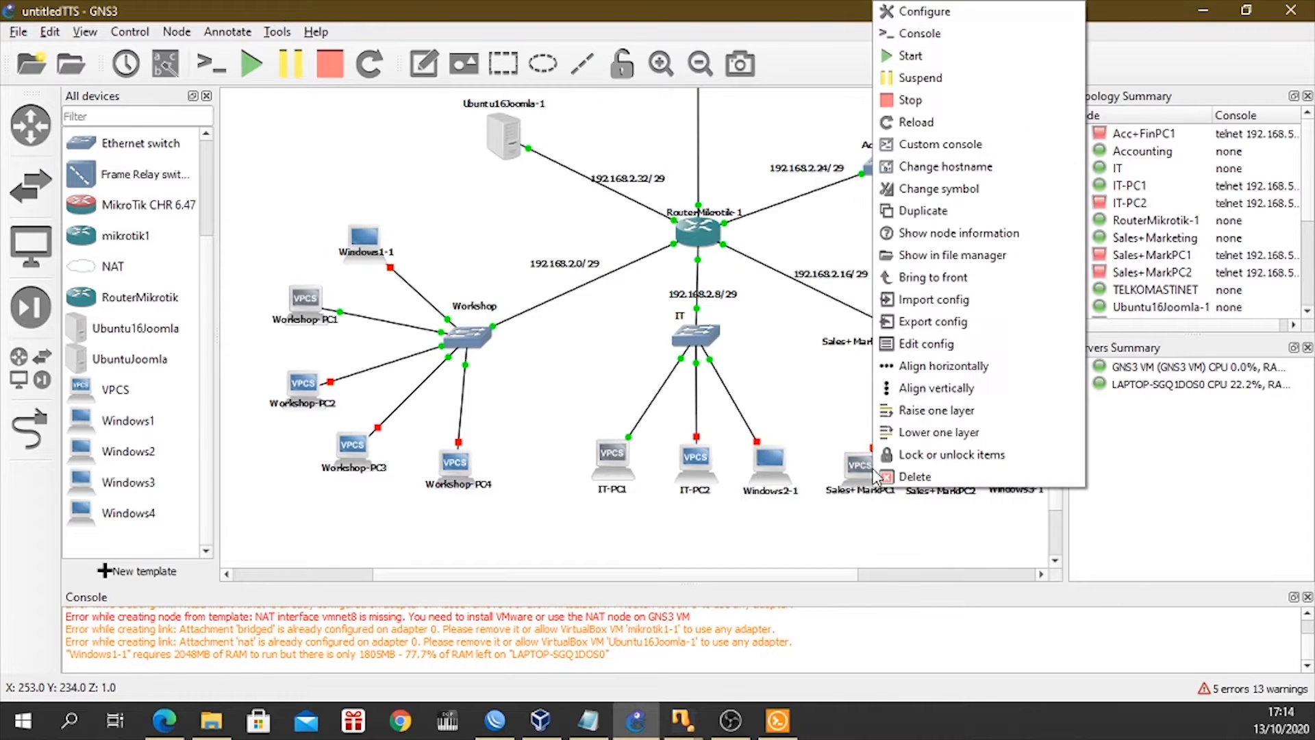
pyautogui.click(911, 56)
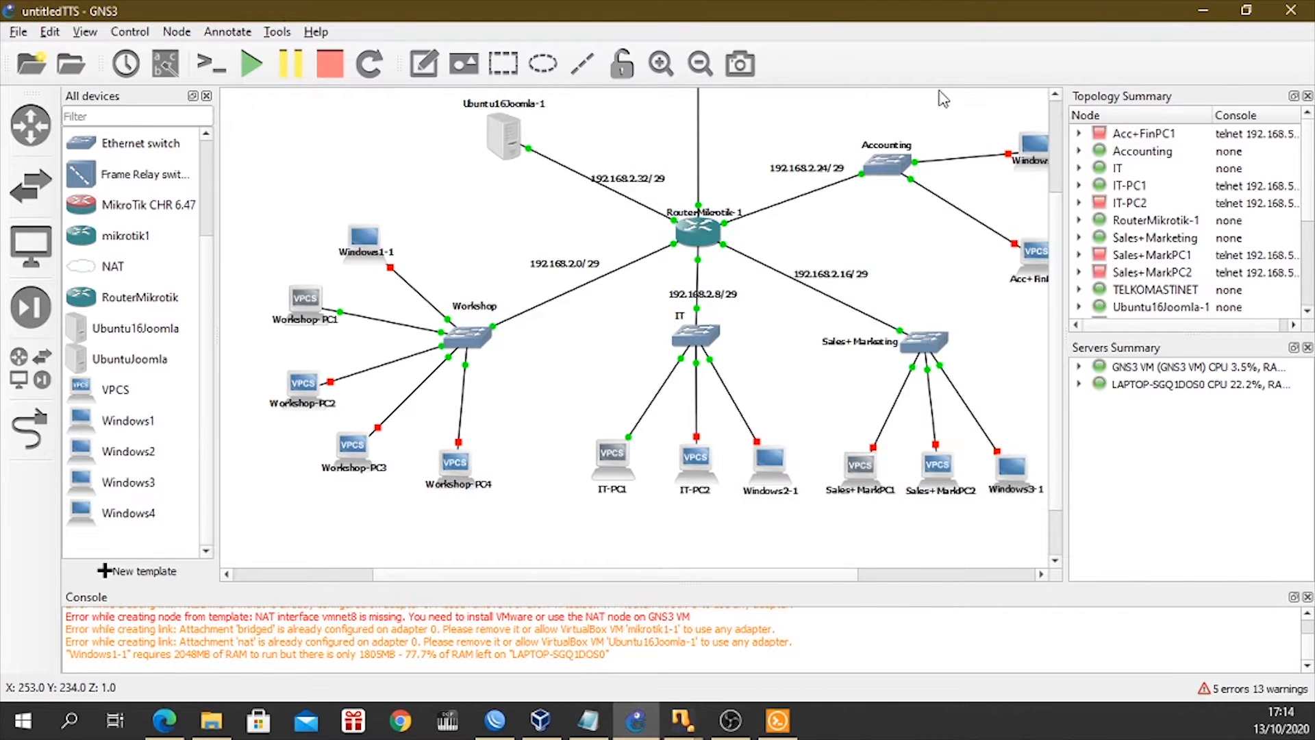
pyautogui.rightClick(1038, 259)
pyautogui.click(1062, 304)
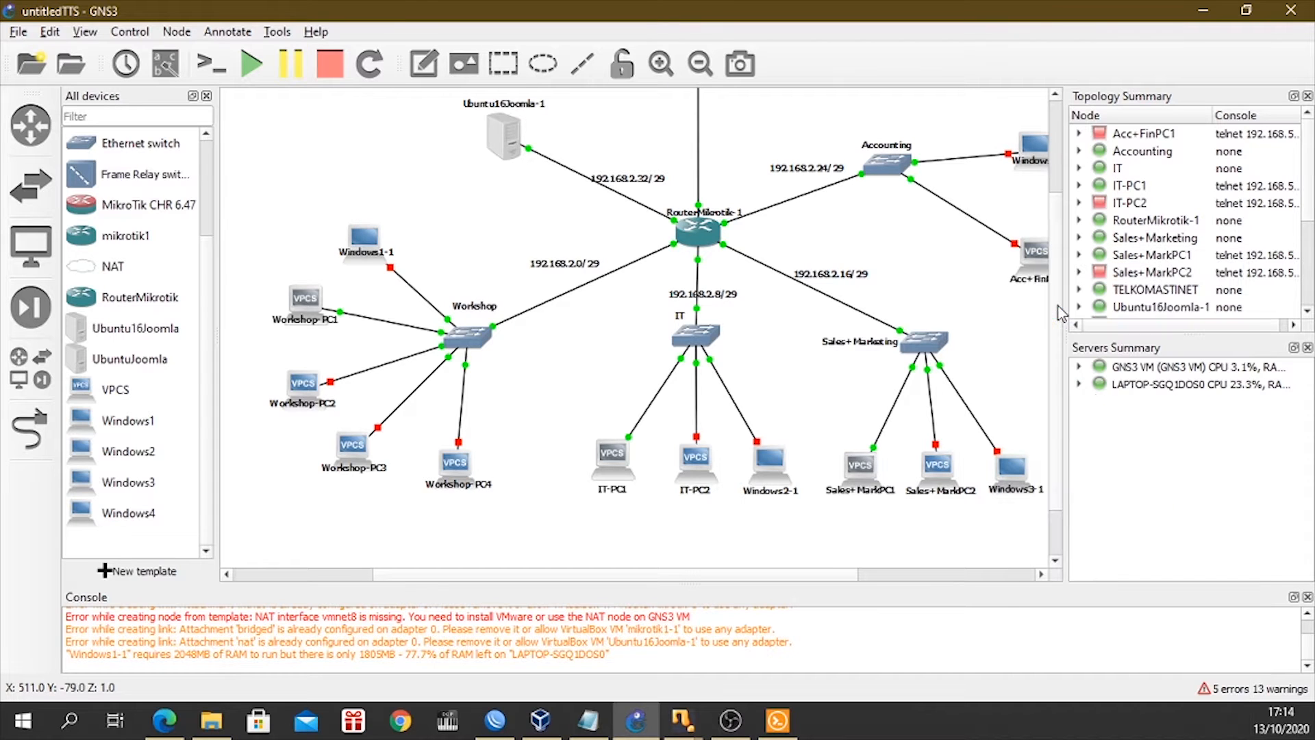
# Open the consoles of IT-PC1, Sales+MarkPC1 and Acc+FinPC1, minimizing the console window whenever it covers the topology.
pyautogui.rightClick(621, 470)
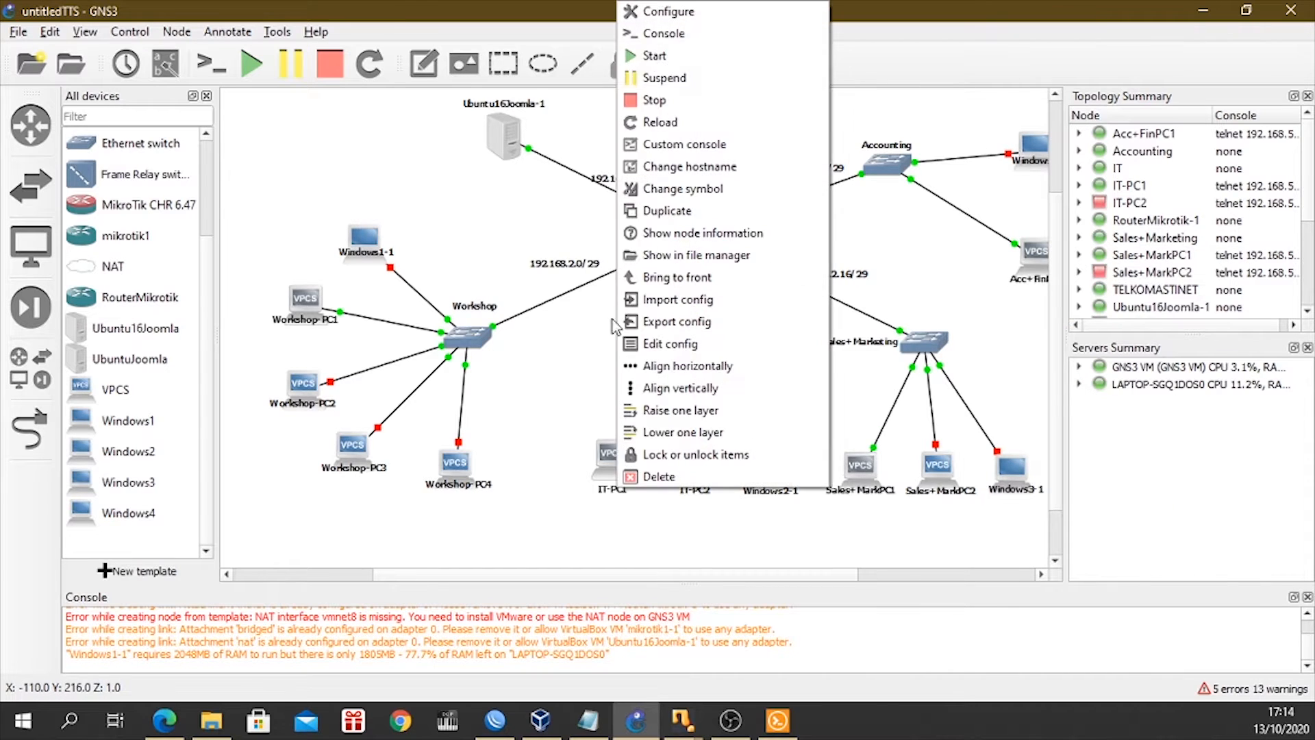
pyautogui.click(643, 36)
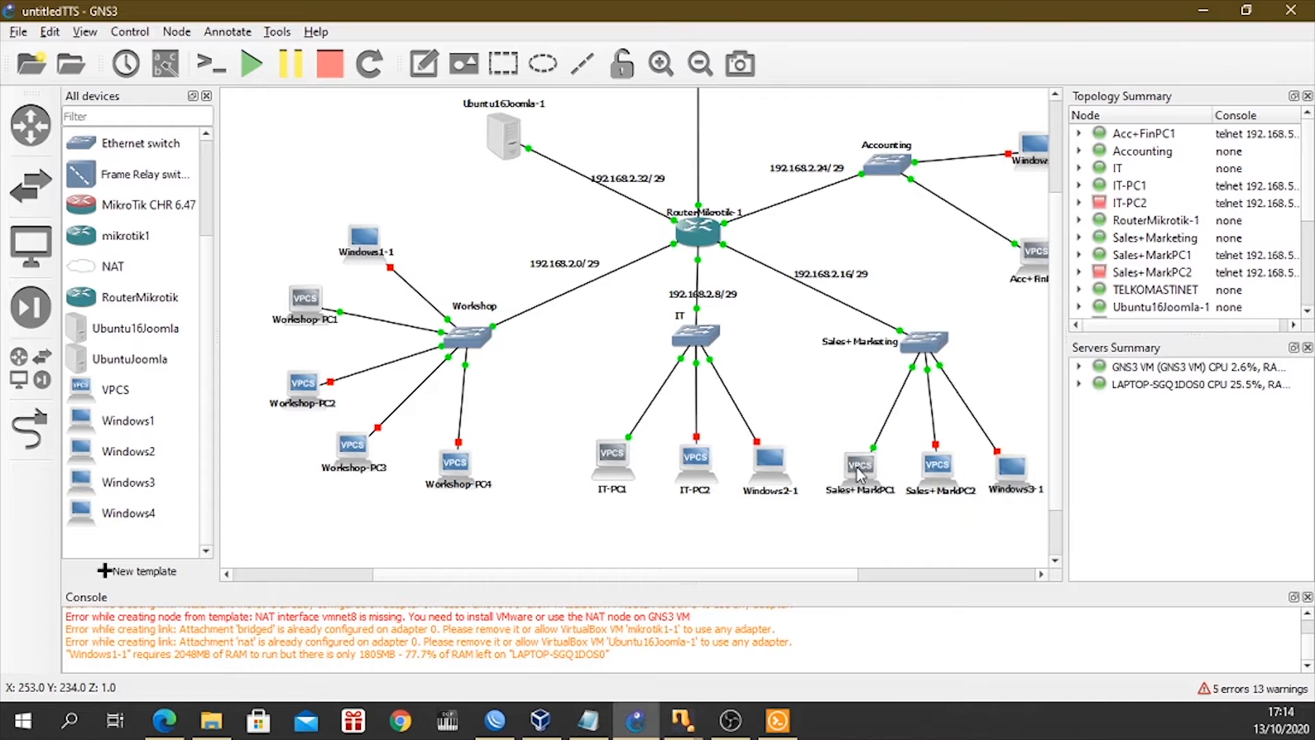
pyautogui.rightClick(857, 469)
pyautogui.click(902, 38)
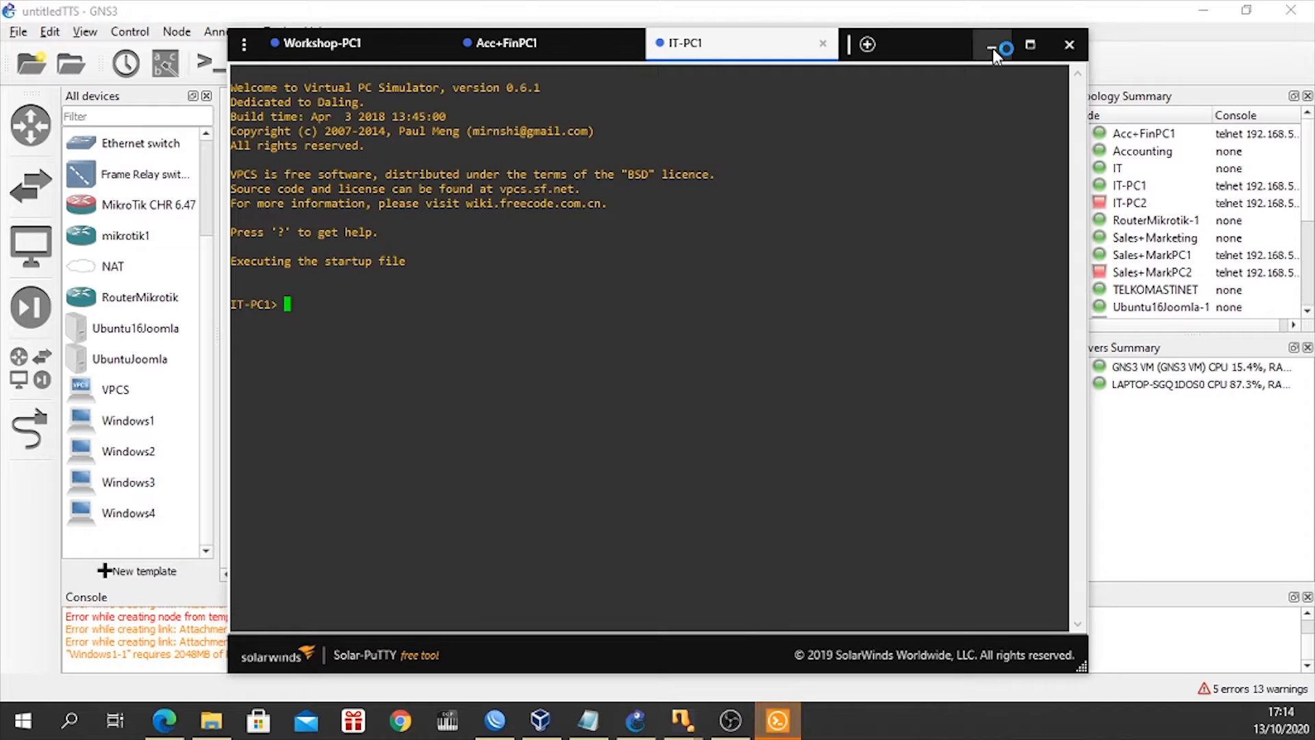
pyautogui.click(991, 45)
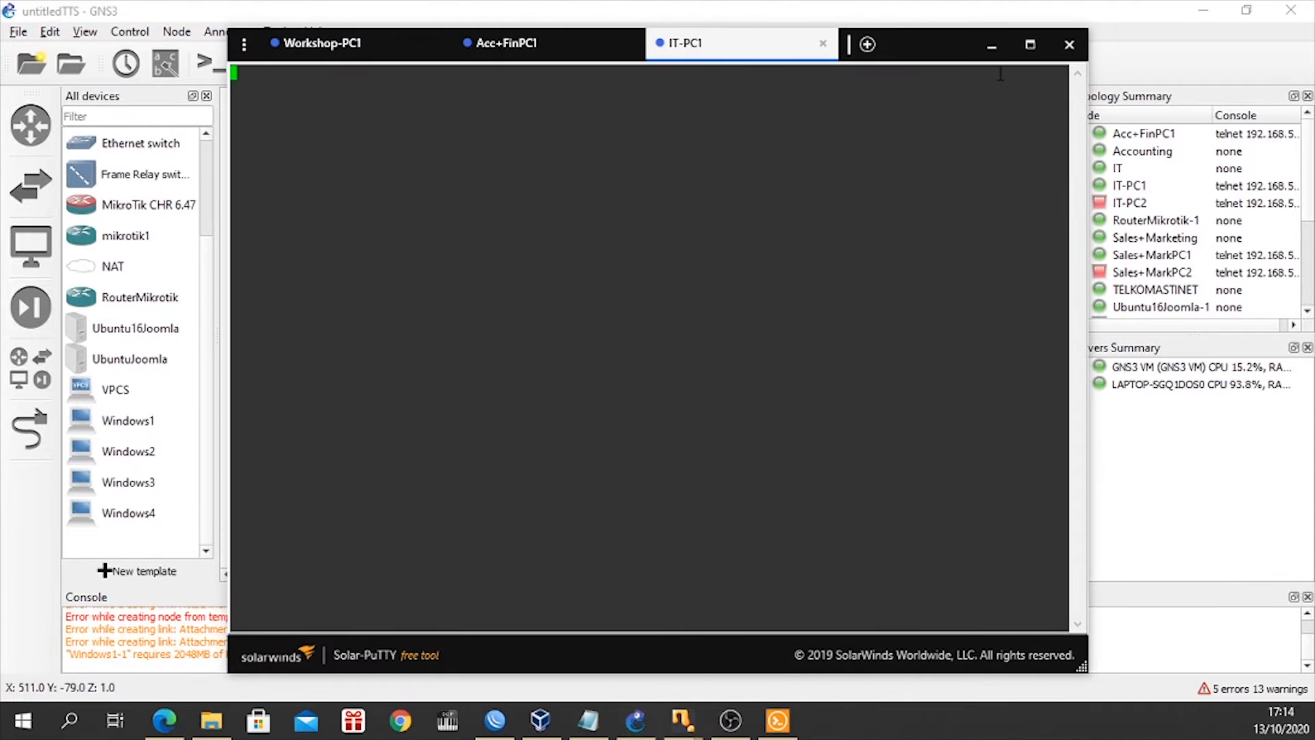
pyautogui.click(995, 46)
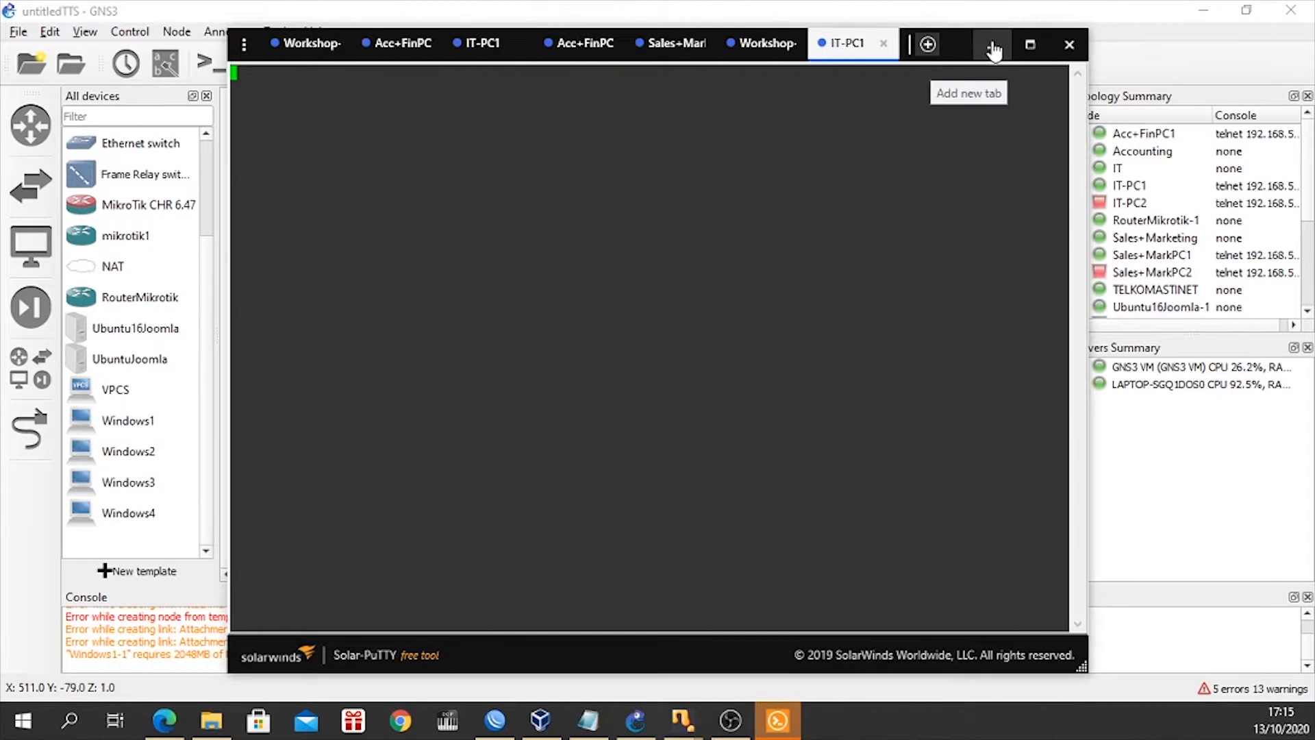
pyautogui.click(993, 47)
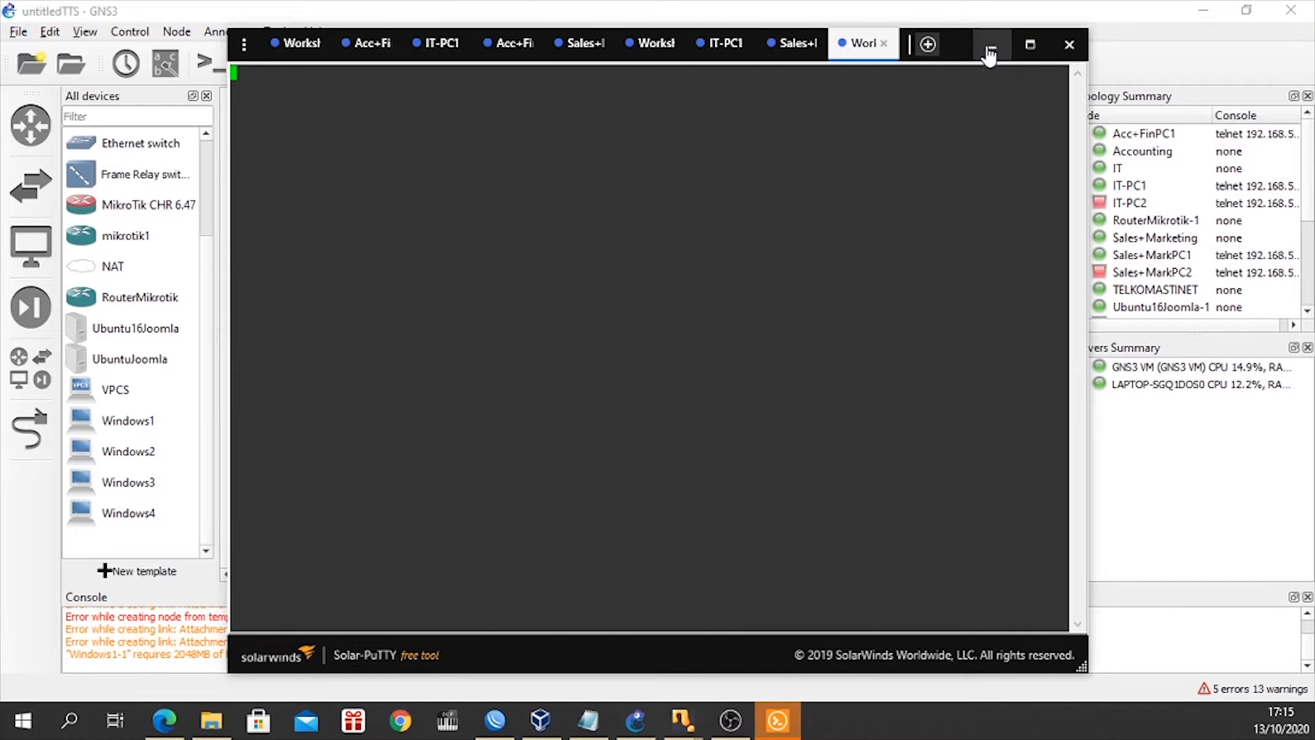
pyautogui.click(991, 49)
pyautogui.rightClick(1027, 259)
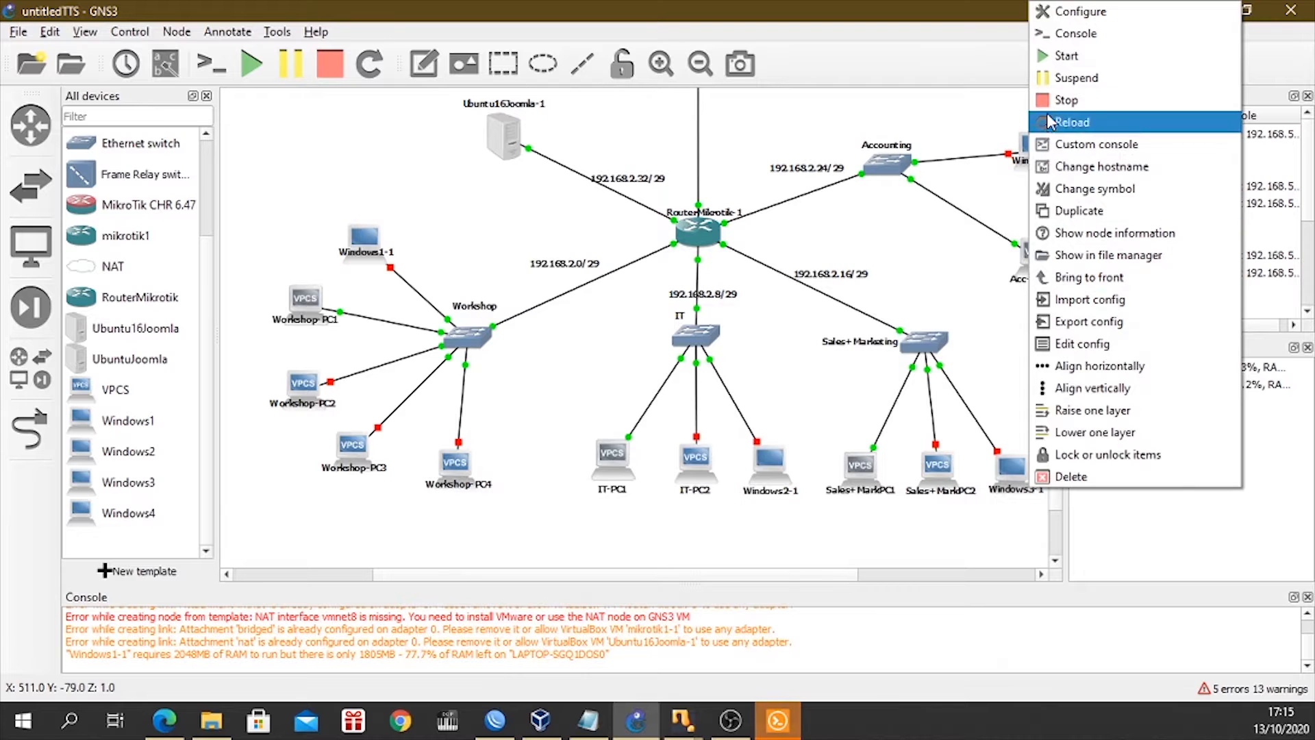
pyautogui.click(1073, 33)
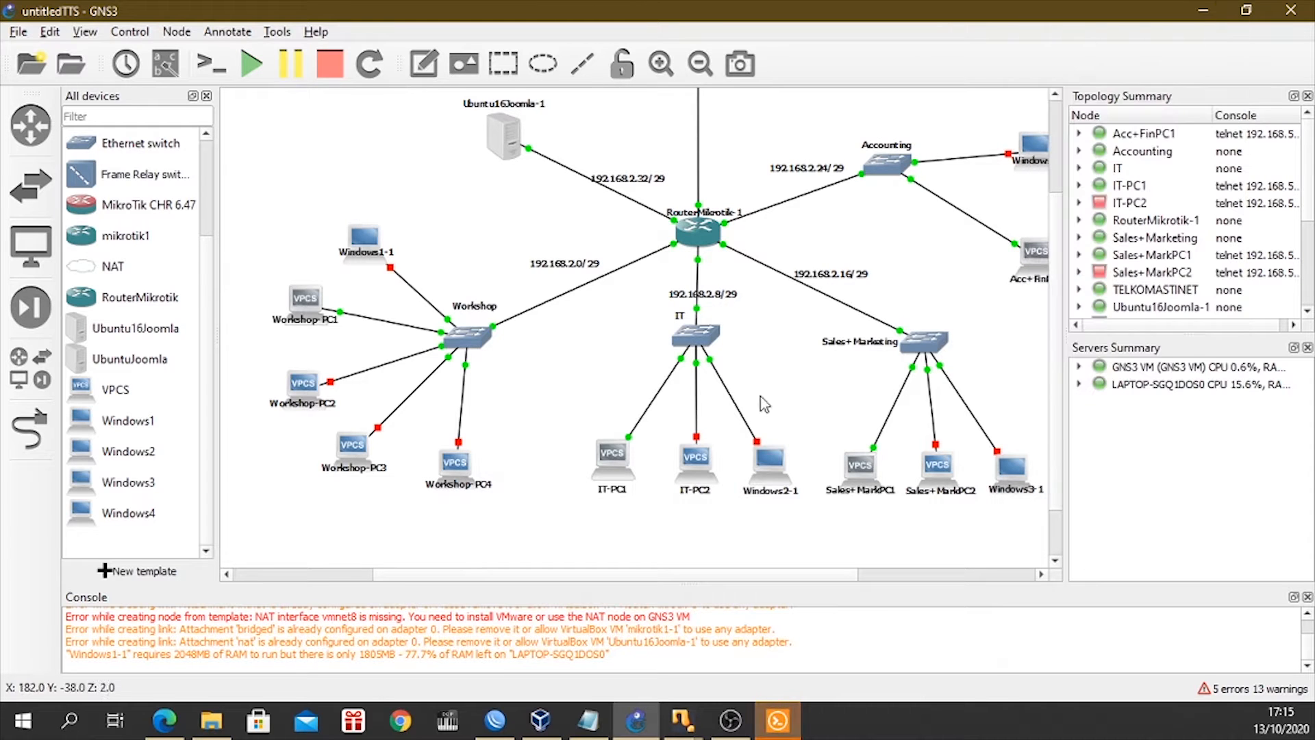
# Restore the console window and close the duplicate sessions, keeping one each for Workshop-PC1, IT-PC1, Sales+MarkPC1 and Acc+FinPC1.
pyautogui.click(793, 726)
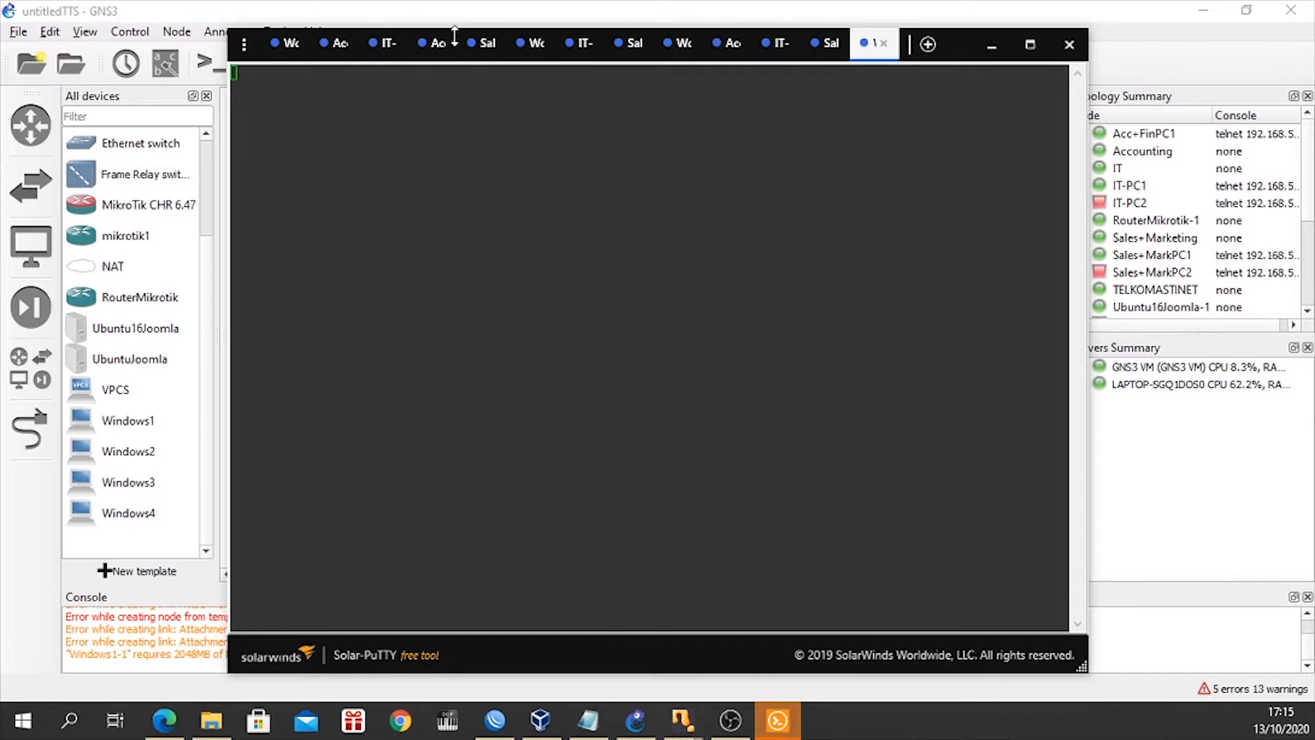
pyautogui.click(444, 45)
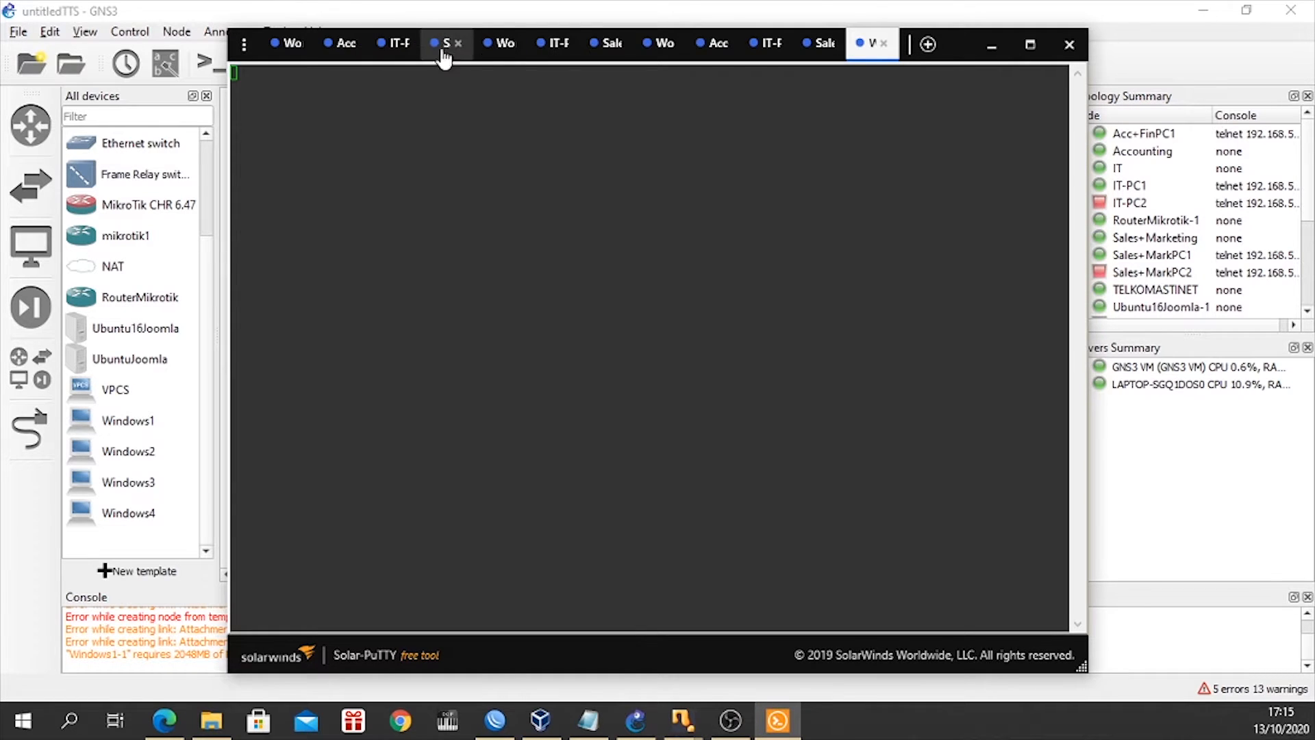
pyautogui.click(511, 43)
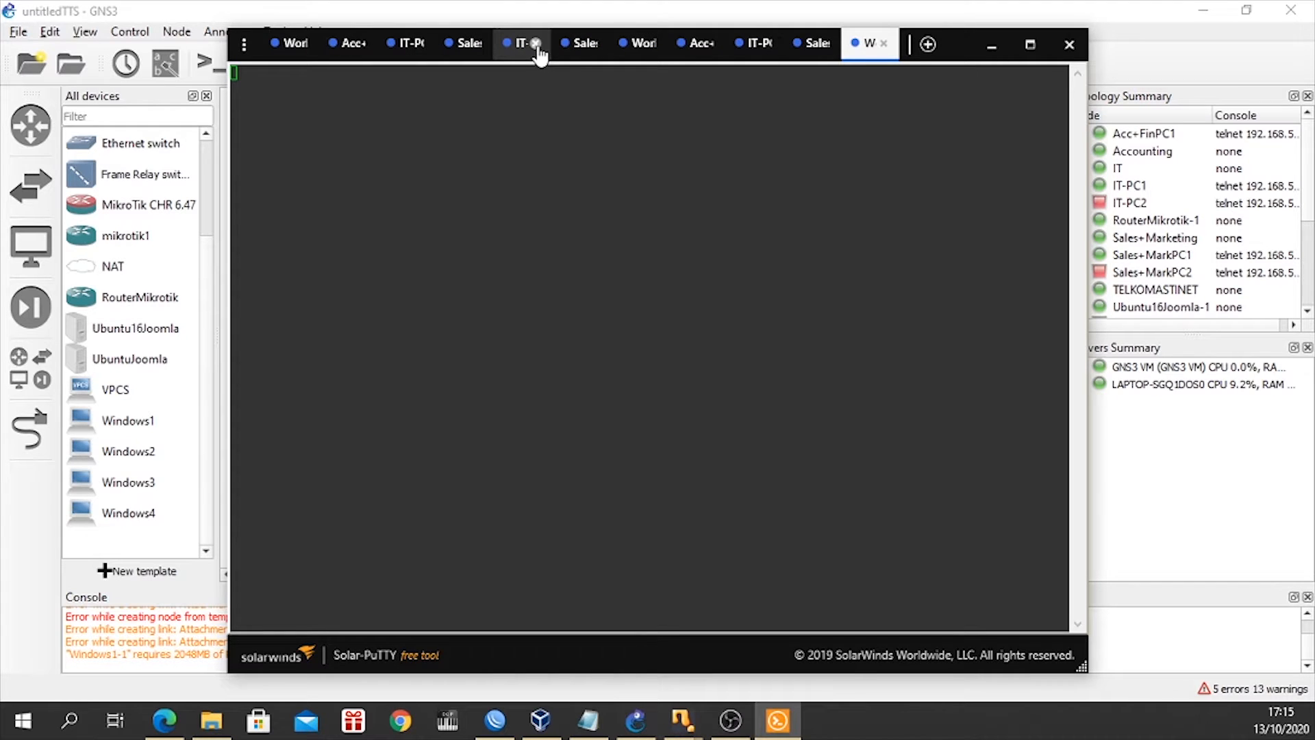
pyautogui.click(362, 43)
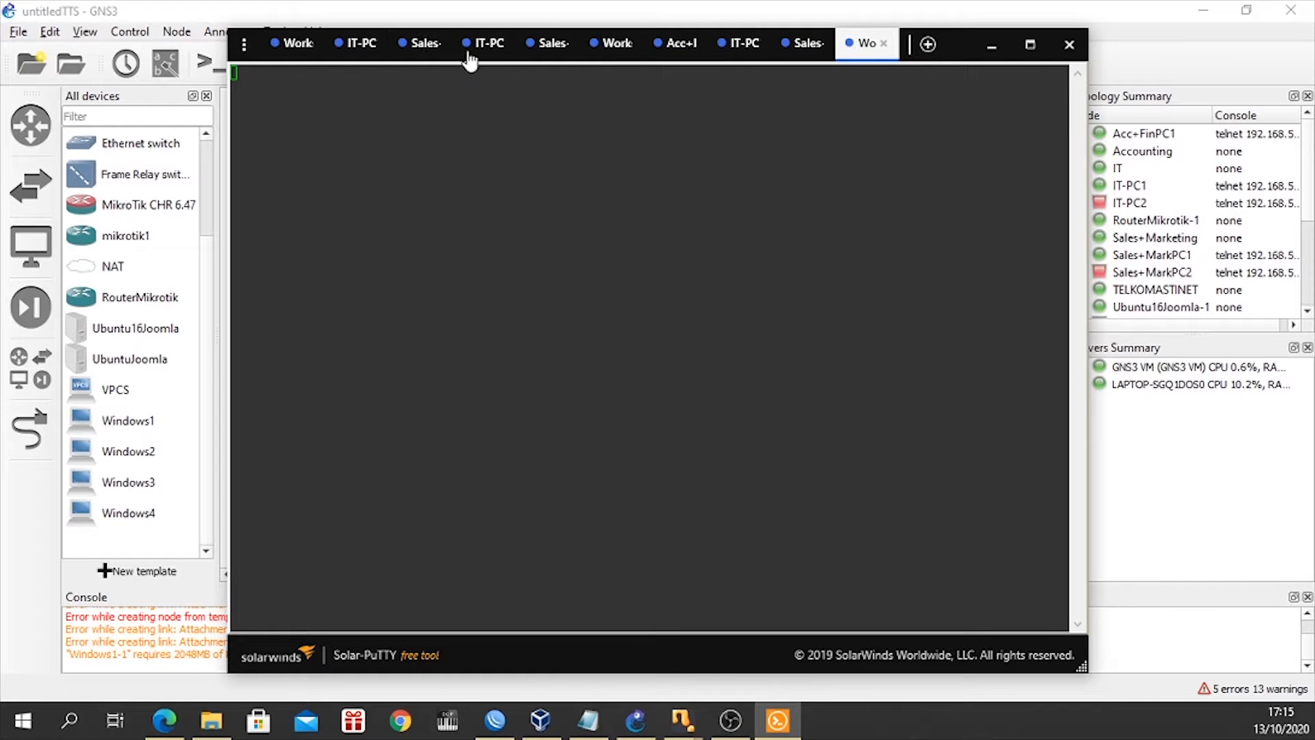
pyautogui.click(504, 45)
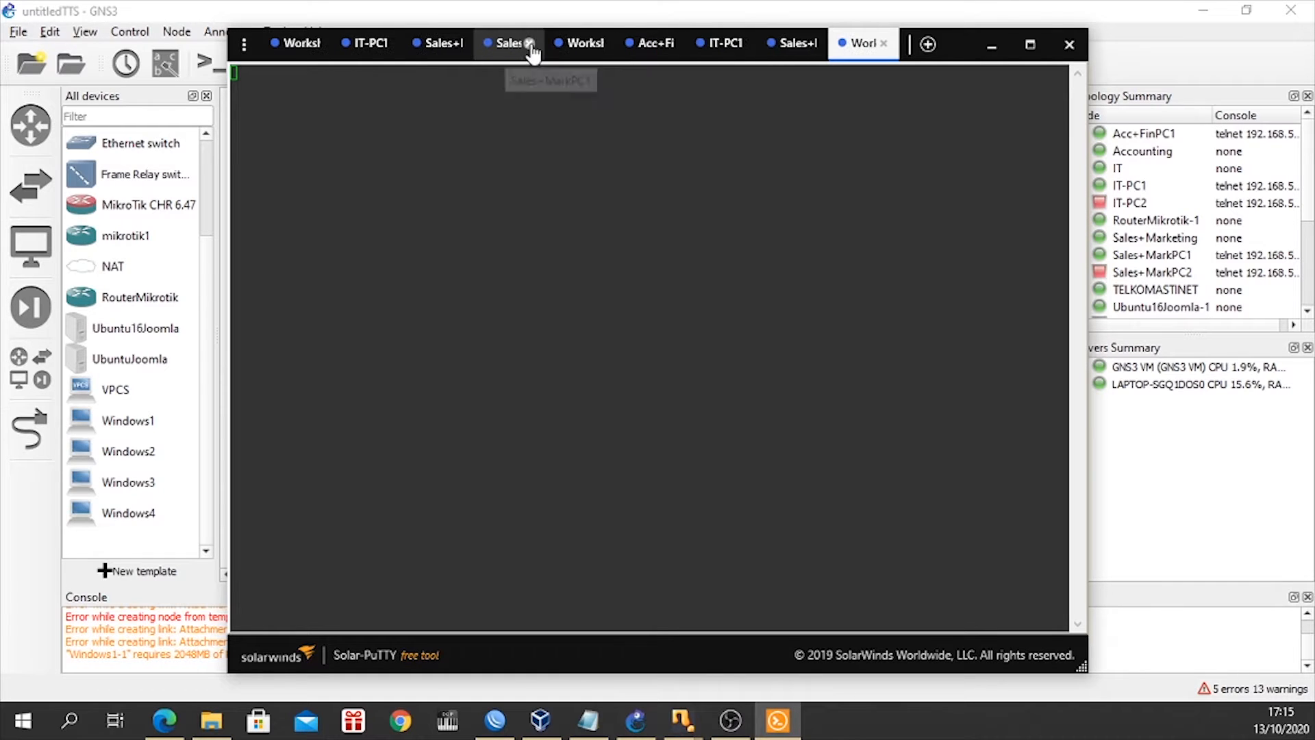
pyautogui.click(529, 43)
pyautogui.click(563, 44)
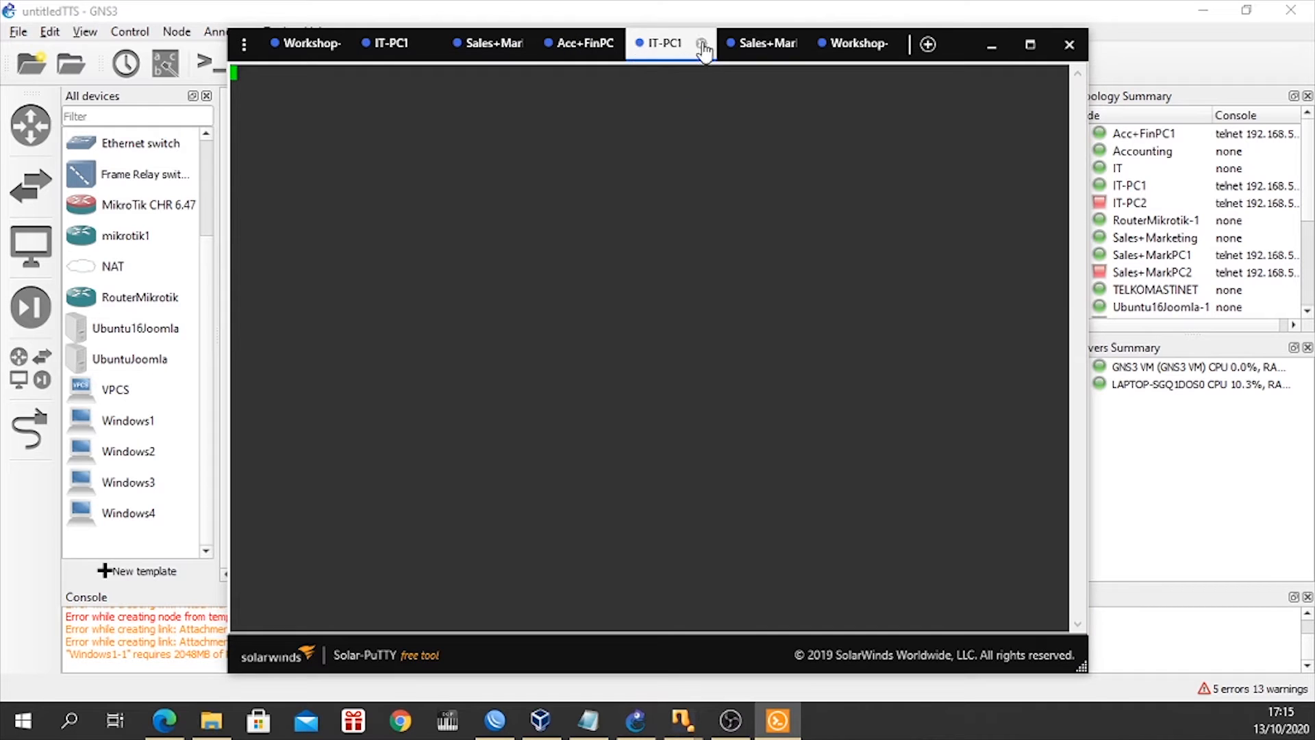
pyautogui.click(701, 44)
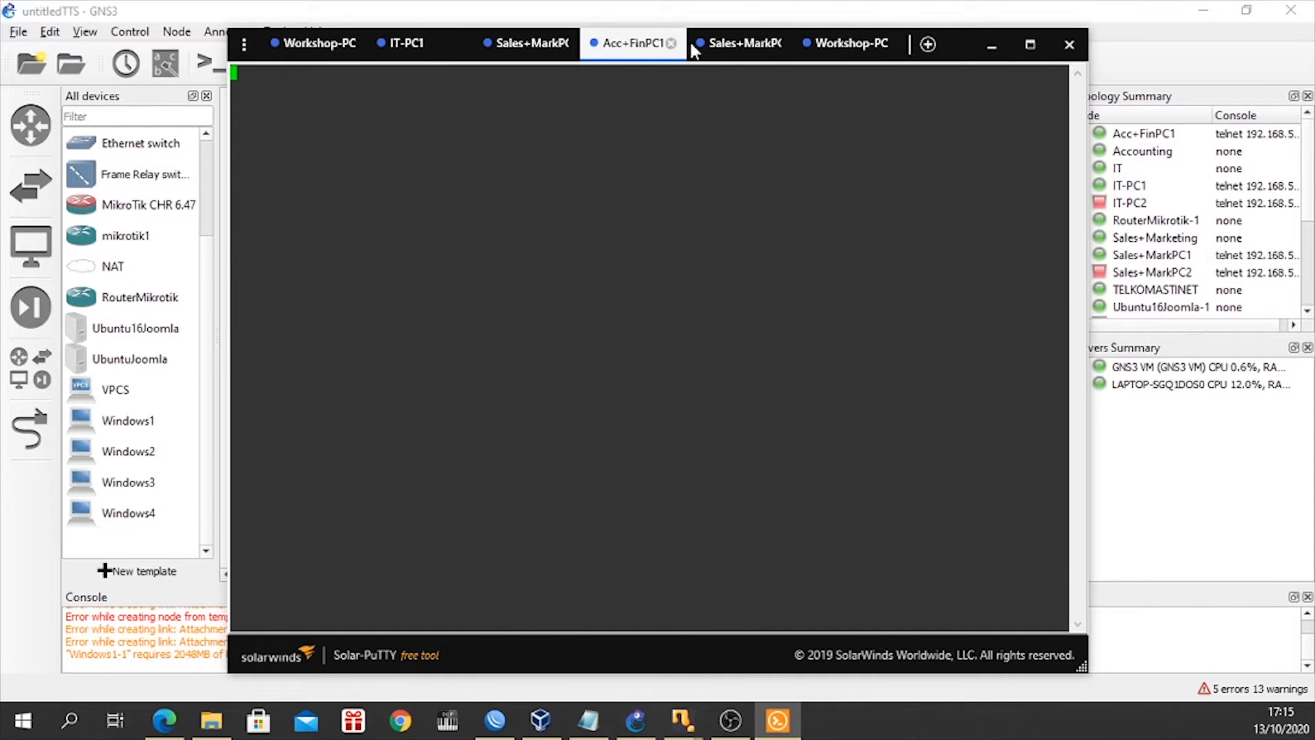
pyautogui.click(781, 44)
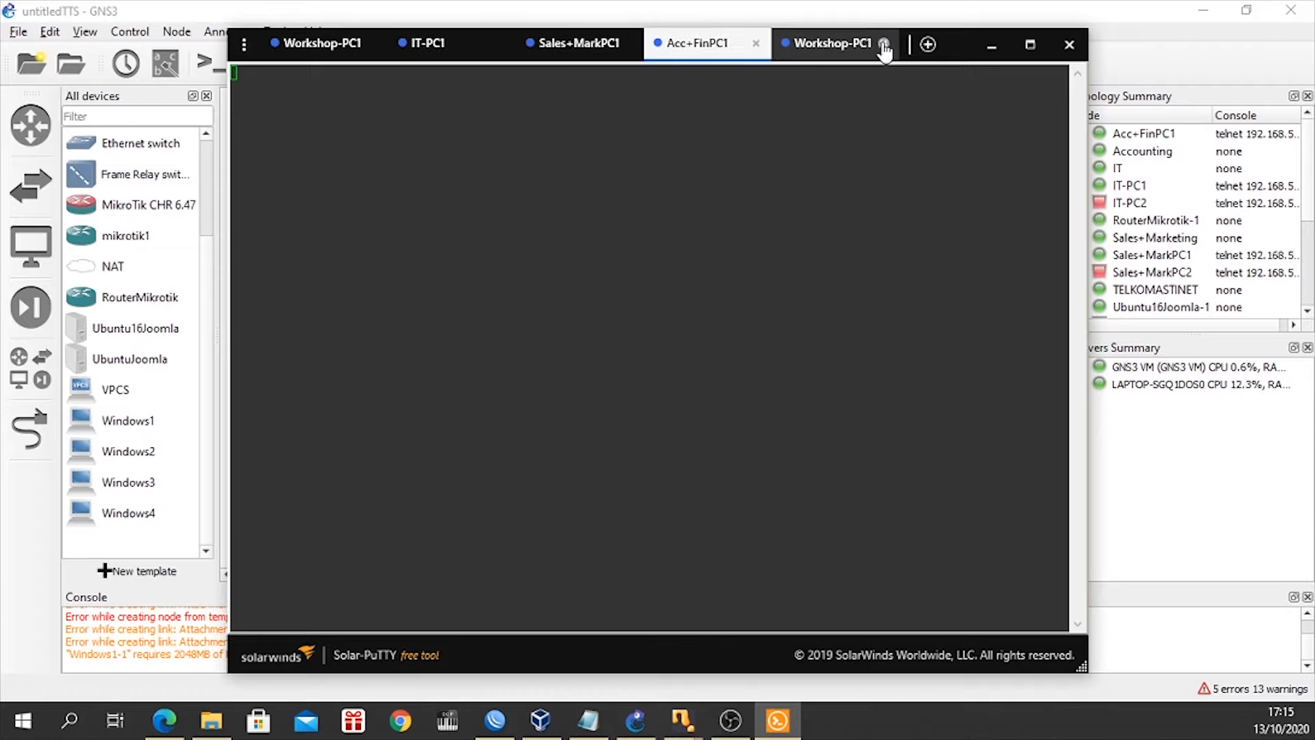
pyautogui.click(884, 45)
# In the Workshop-PC1 console, request an address with ip dhcp, running show before and after it to check the IP configuration.
pyautogui.click(311, 48)
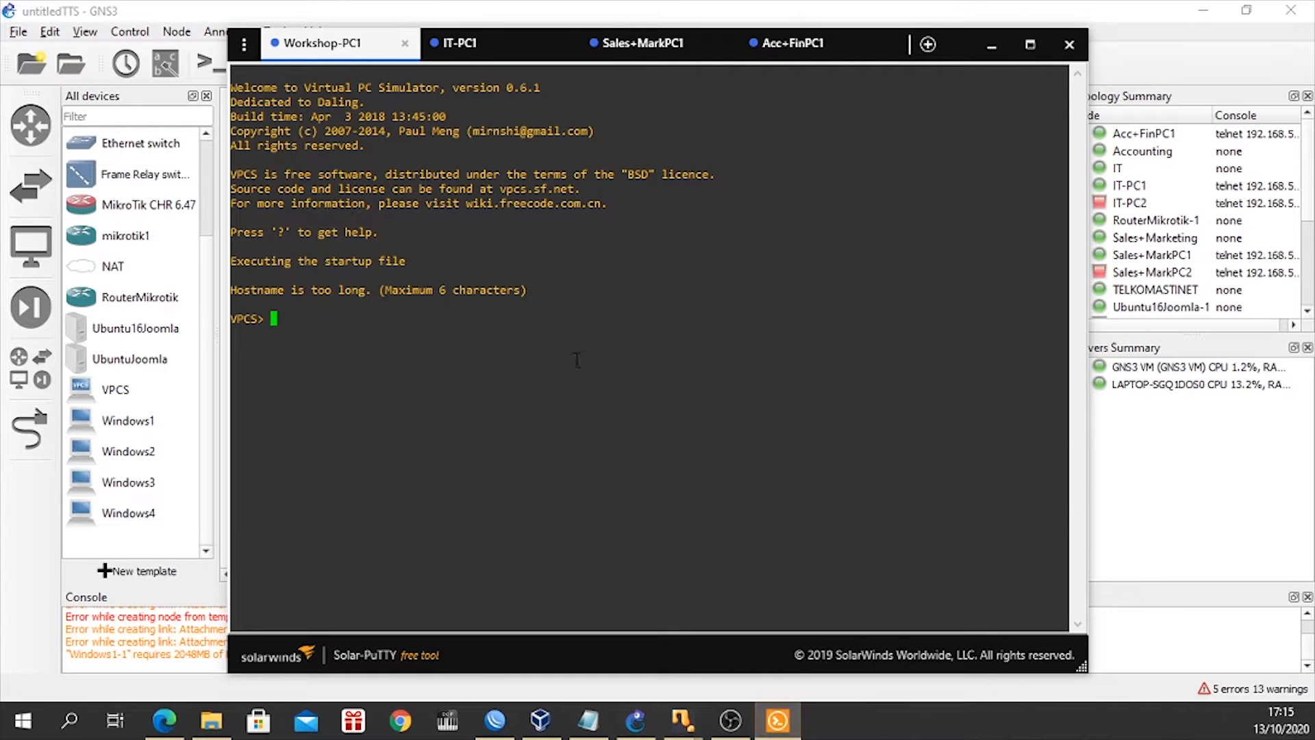
pyautogui.press('Return')
pyautogui.write('show')
pyautogui.press('Return')
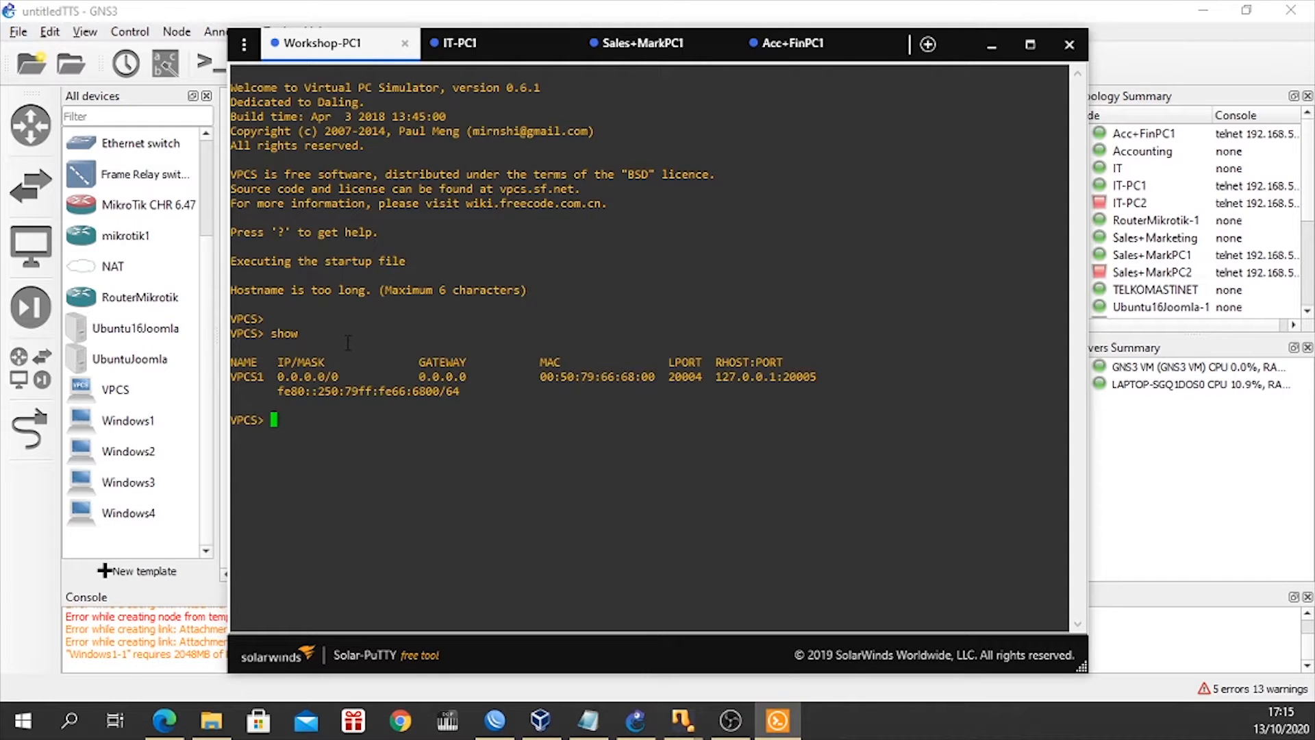
pyautogui.click(789, 59)
pyautogui.click(299, 52)
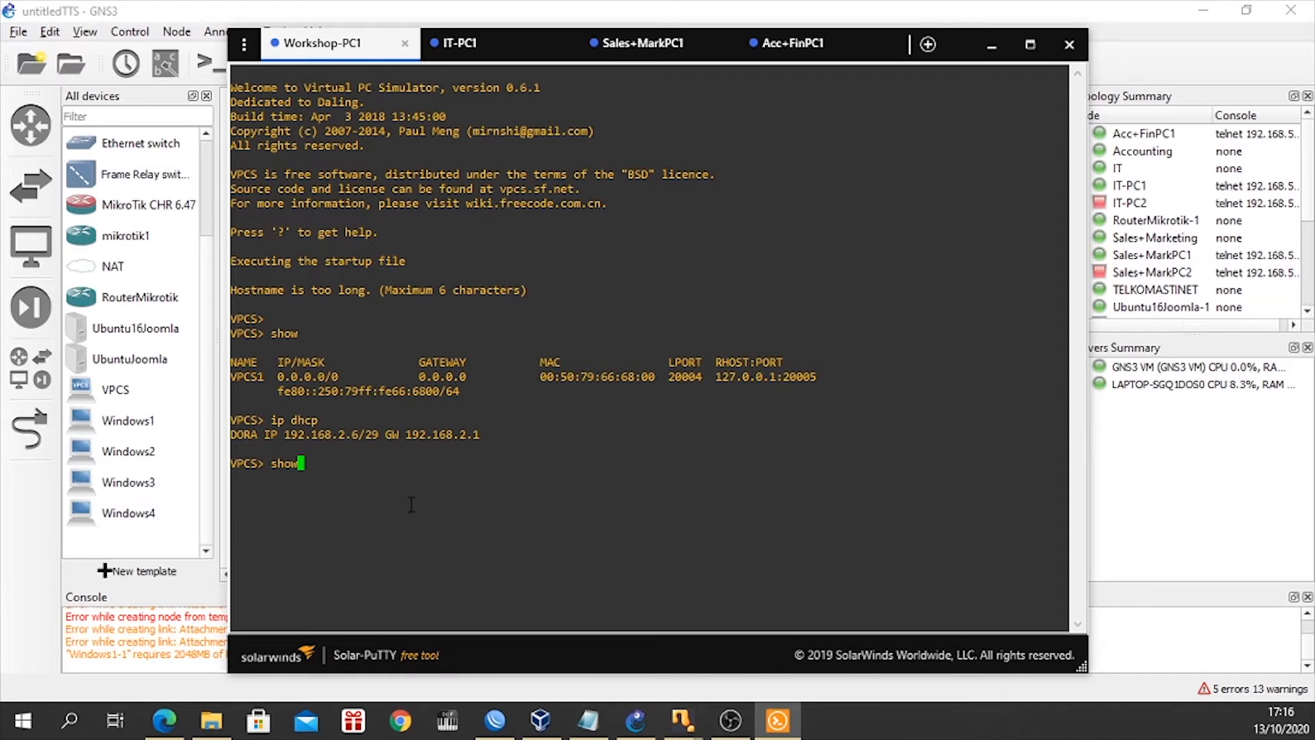
pyautogui.press('Return')
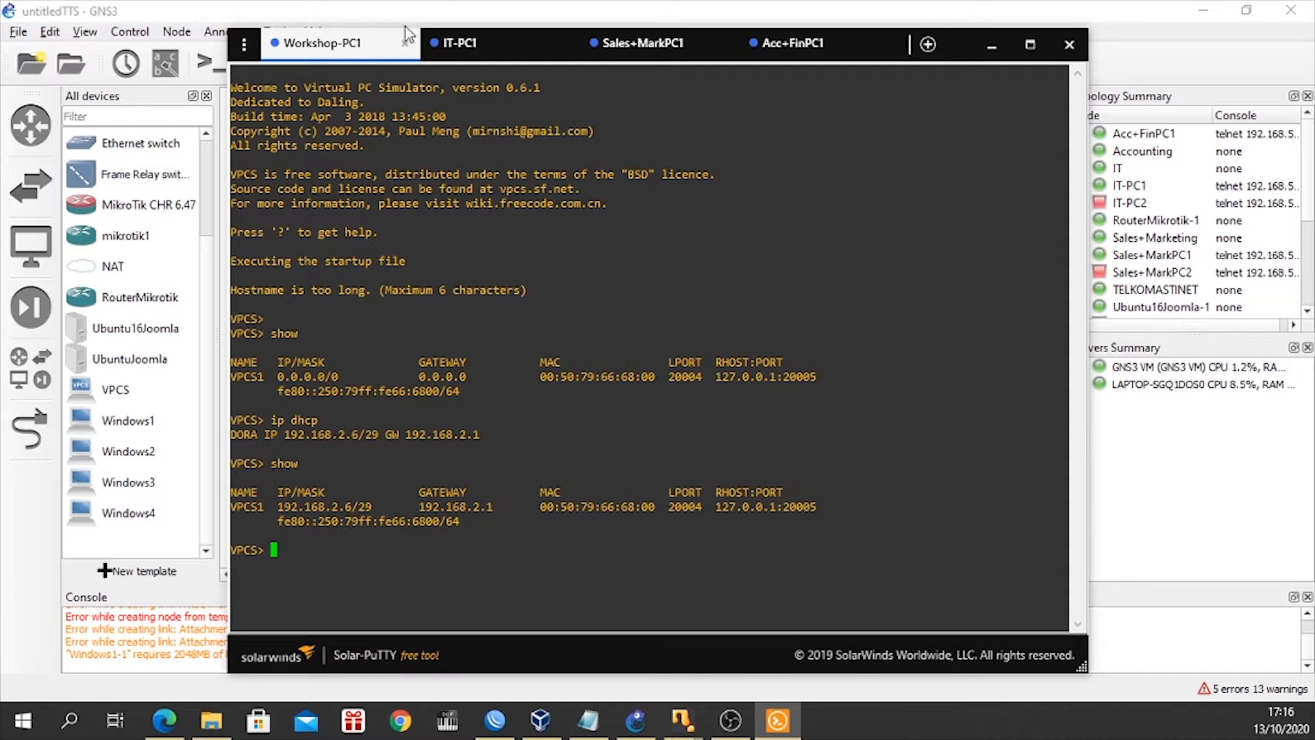
# Reposition the console window and obtain an address for IT-PC1 with ip dhcp, running show before and after it.
pyautogui.click(460, 42)
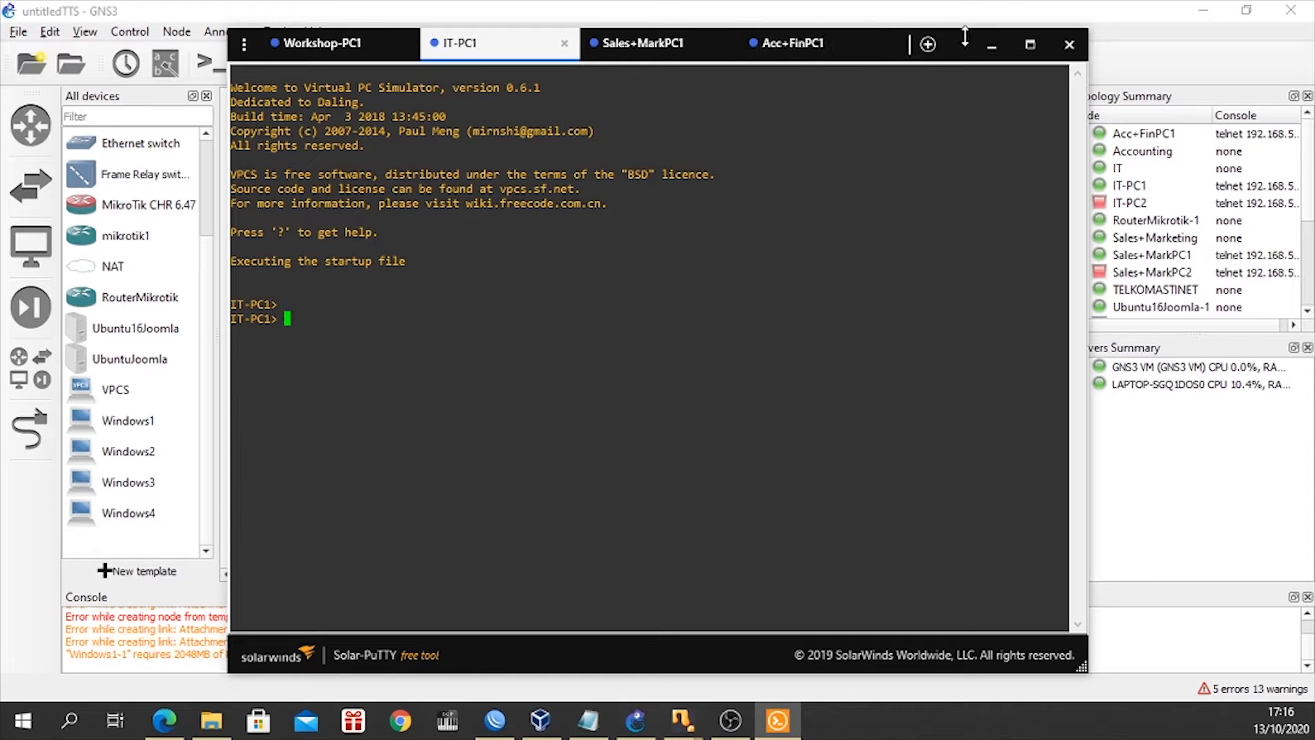
pyautogui.click(1031, 43)
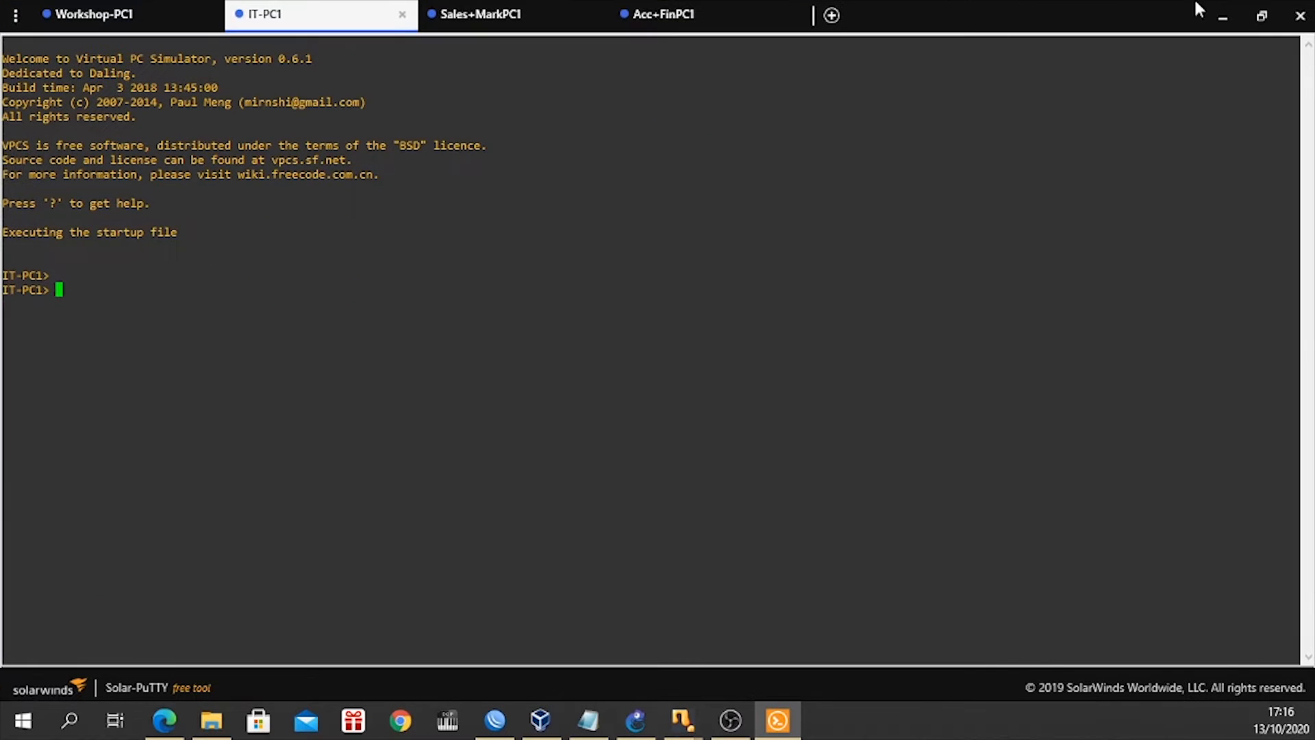
pyautogui.click(1262, 16)
pyautogui.moveTo(955, 48); pyautogui.dragTo(994, 107)
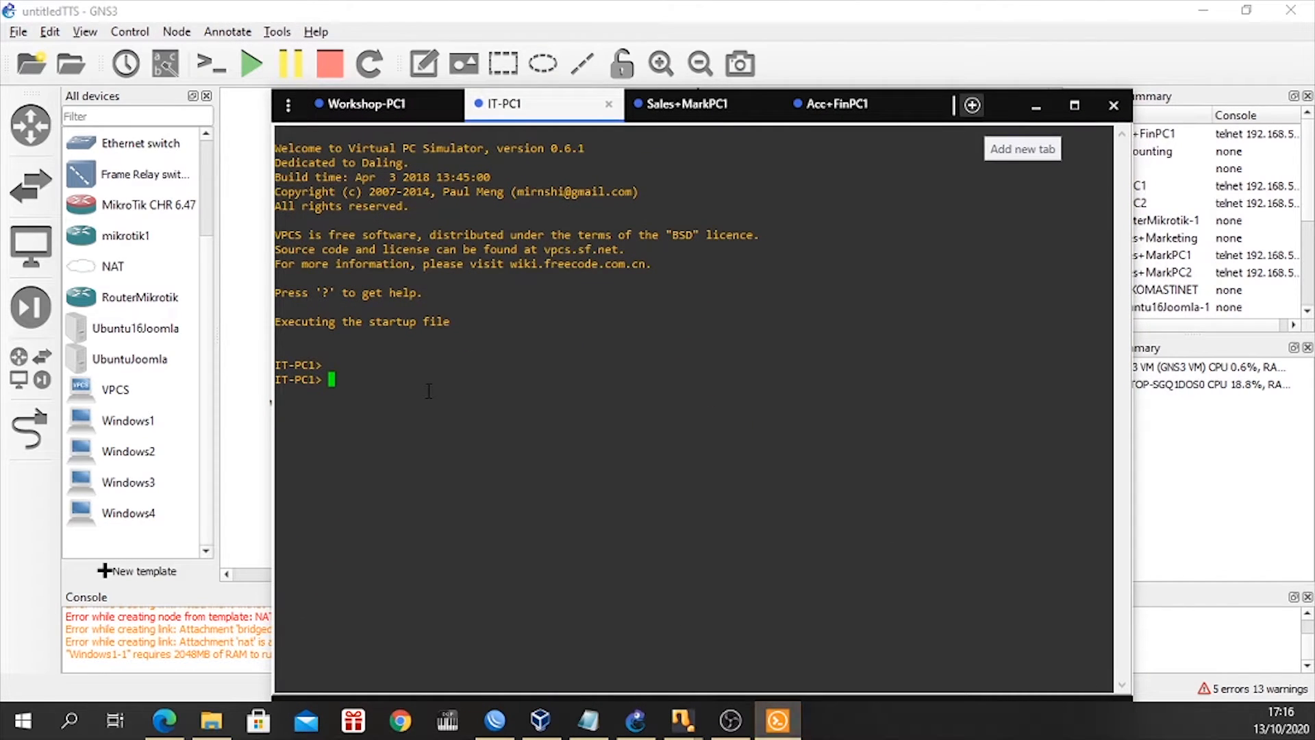
pyautogui.press('Return')
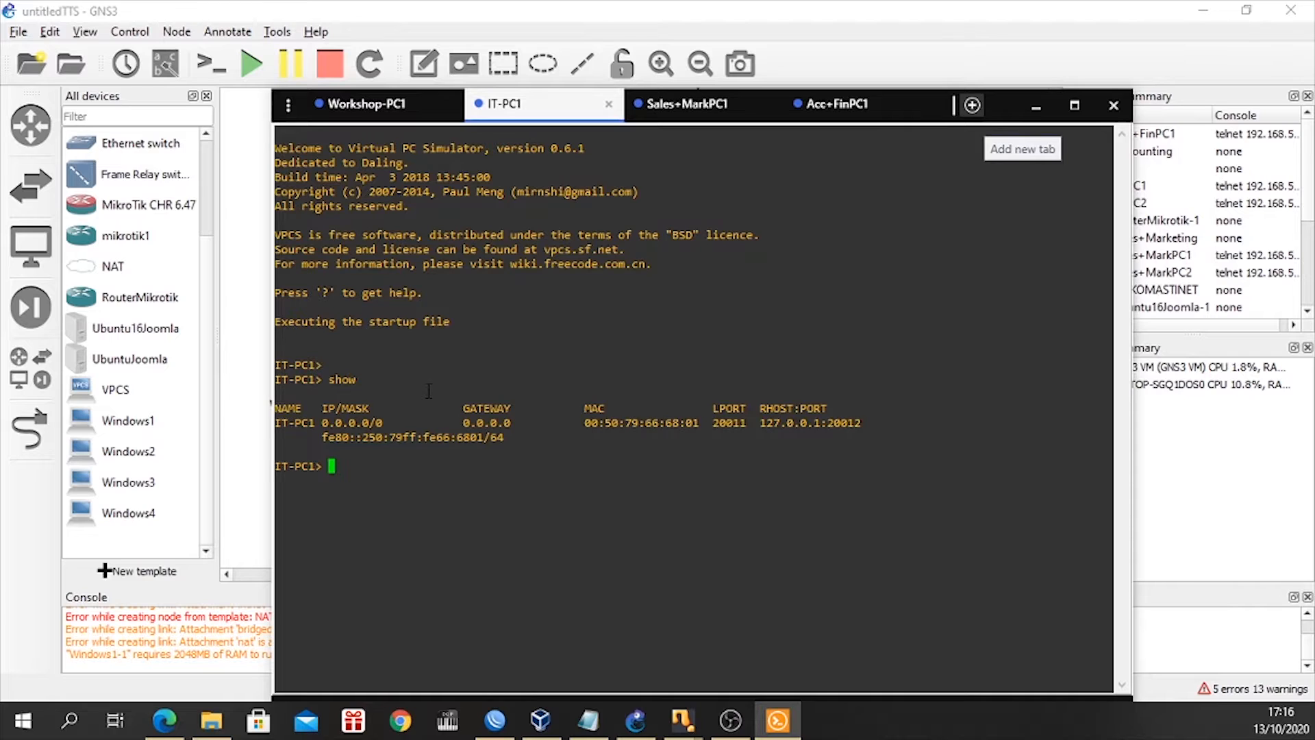
pyautogui.write('ip dhcp')
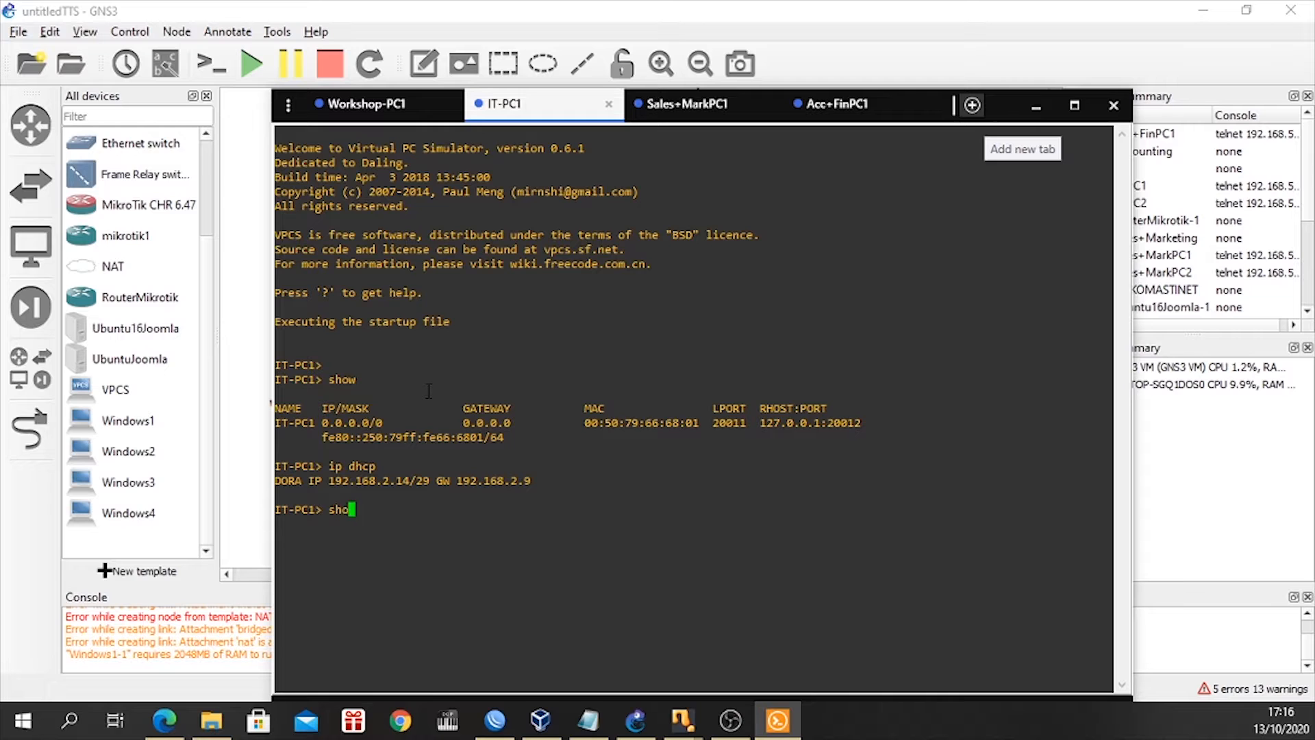
pyautogui.write('w')
pyautogui.press('Return')
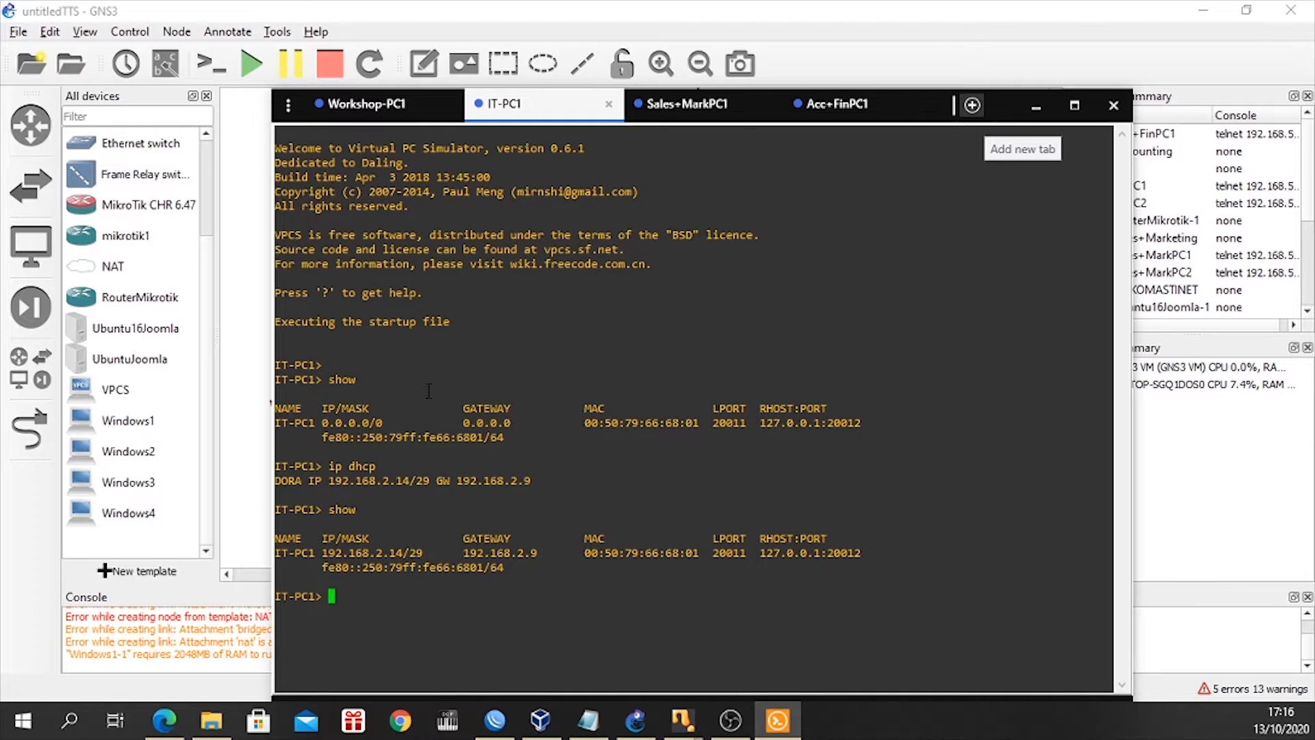
# In the Sales+MarkPC1 console, display the IP configuration with show and request an address with ip dhcp.
pyautogui.click(691, 104)
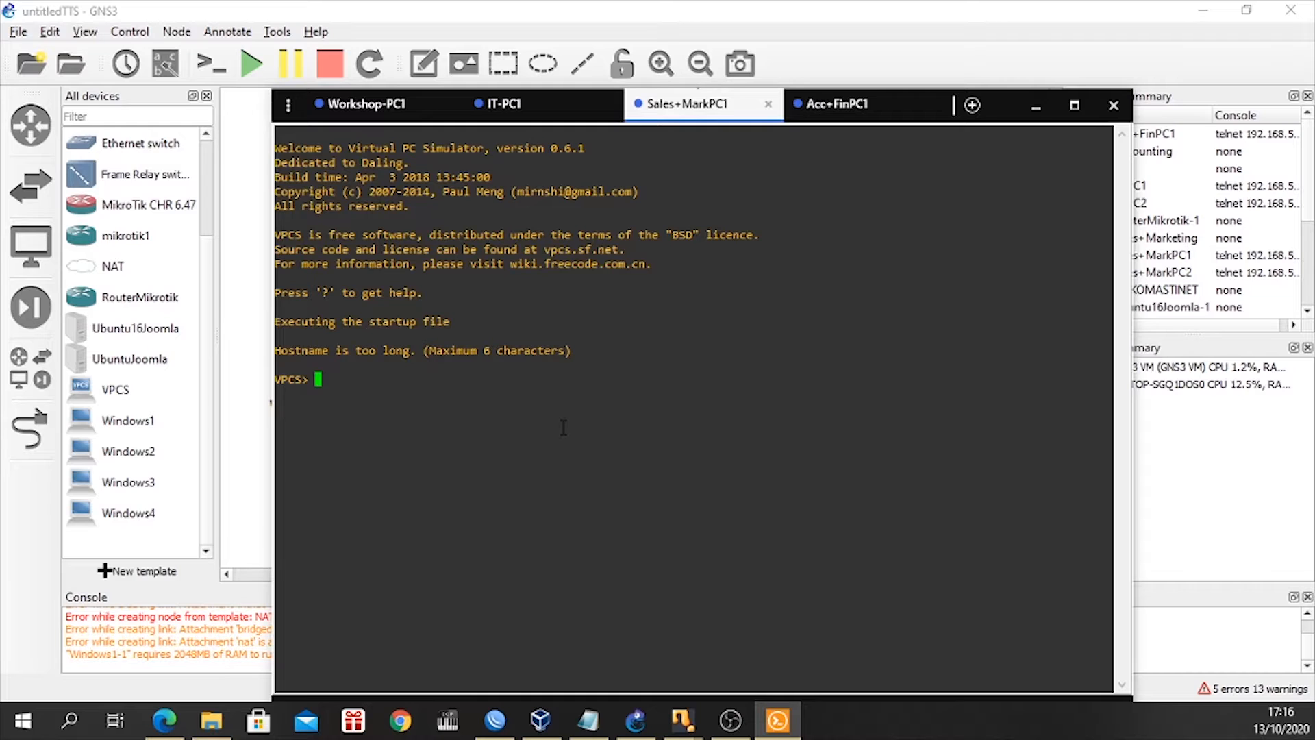
pyautogui.write('show')
pyautogui.press('Return')
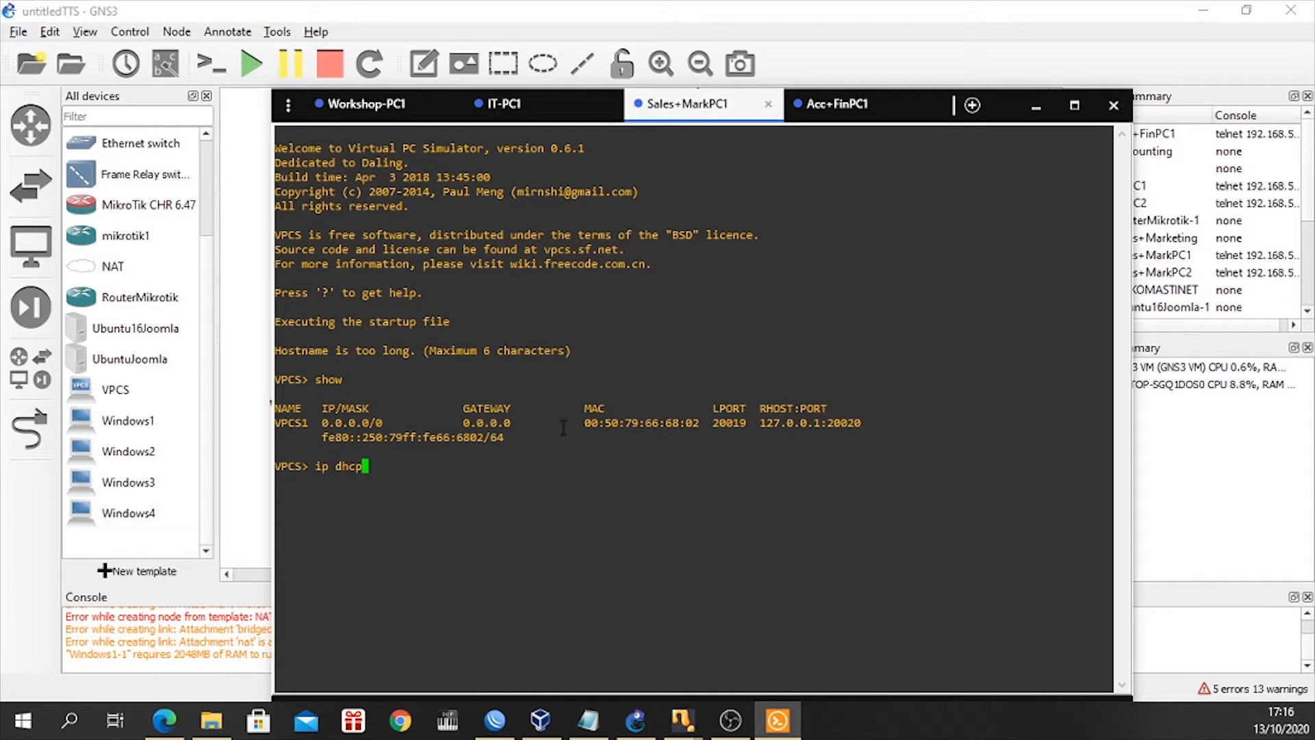
# Request an address on Acc+FinPC1 with ip dhcp, and check the DHCP output in the Workshop-PC1 and Sales+MarkPC1 consoles.
pyautogui.click(838, 104)
pyautogui.press('Return')
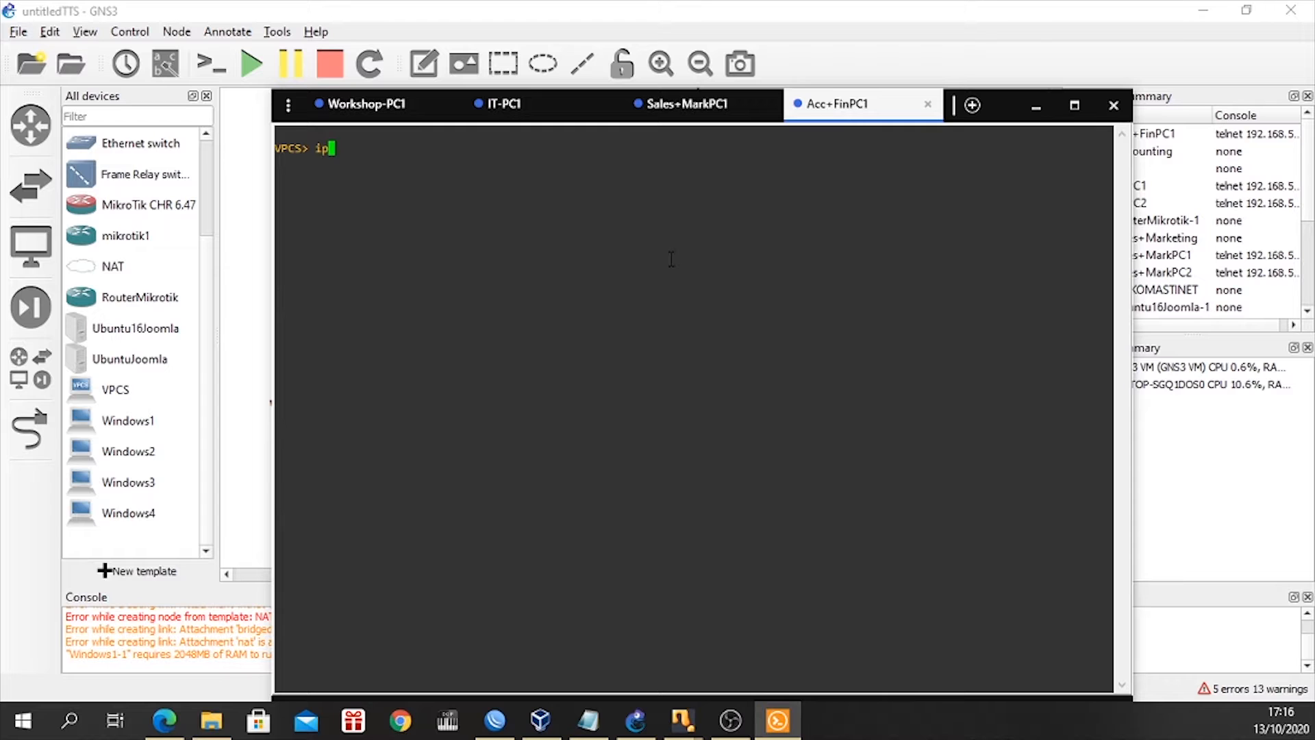
pyautogui.write('dhcp')
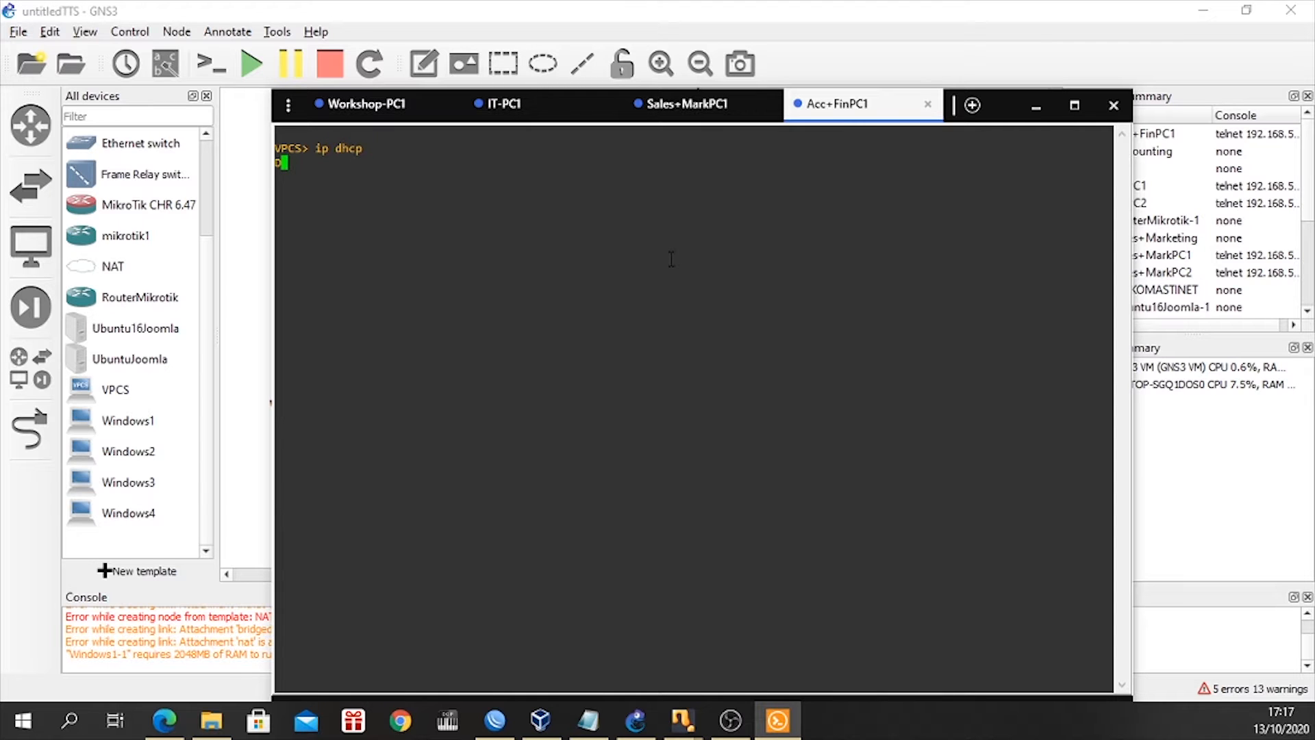
pyautogui.click(367, 109)
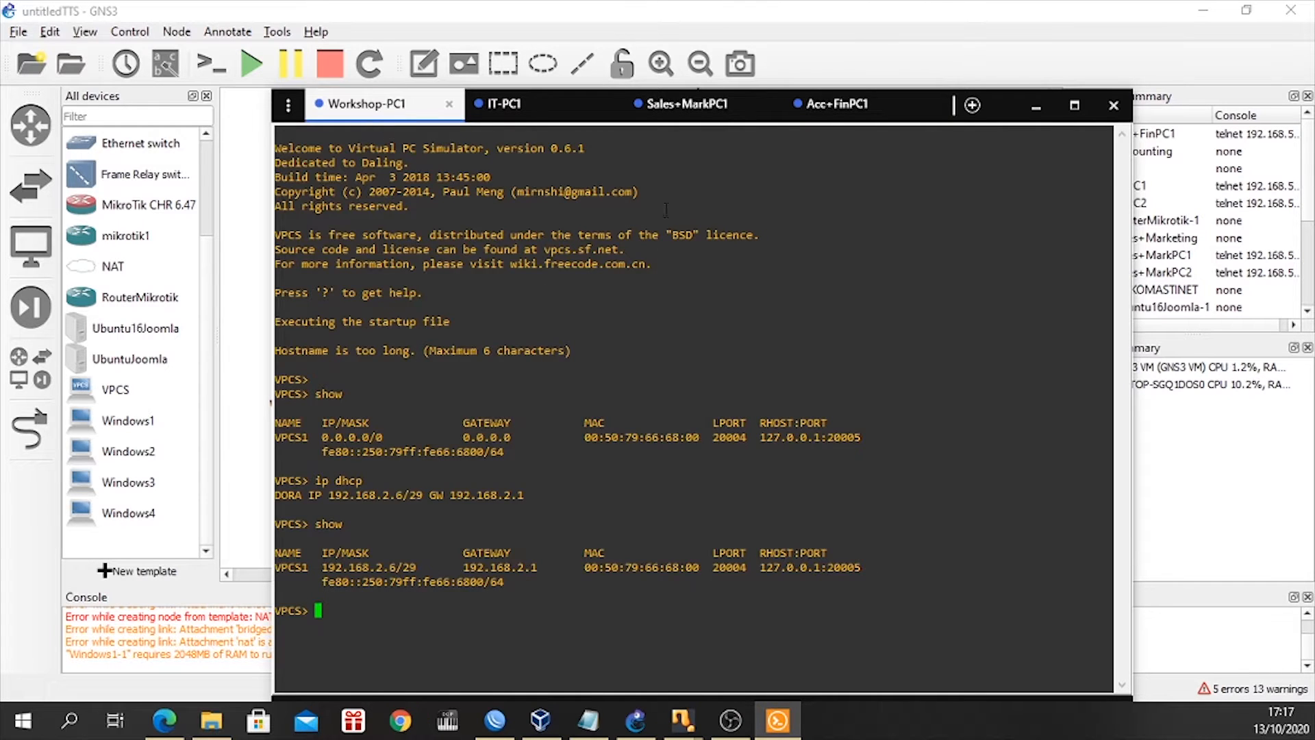
pyautogui.click(687, 104)
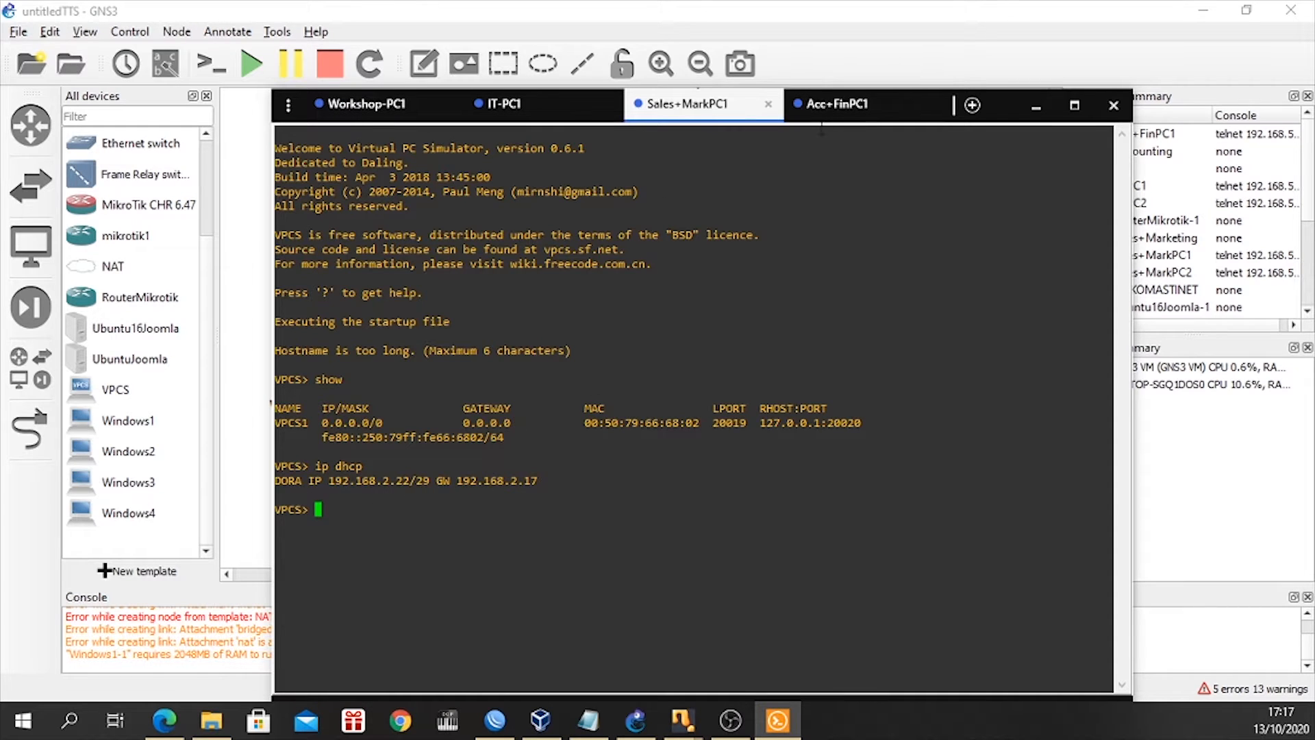
# Compare the DHCP output in the Acc+FinPC1, Sales+MarkPC1, IT-PC1 and Workshop-PC1 consoles.
pyautogui.click(825, 108)
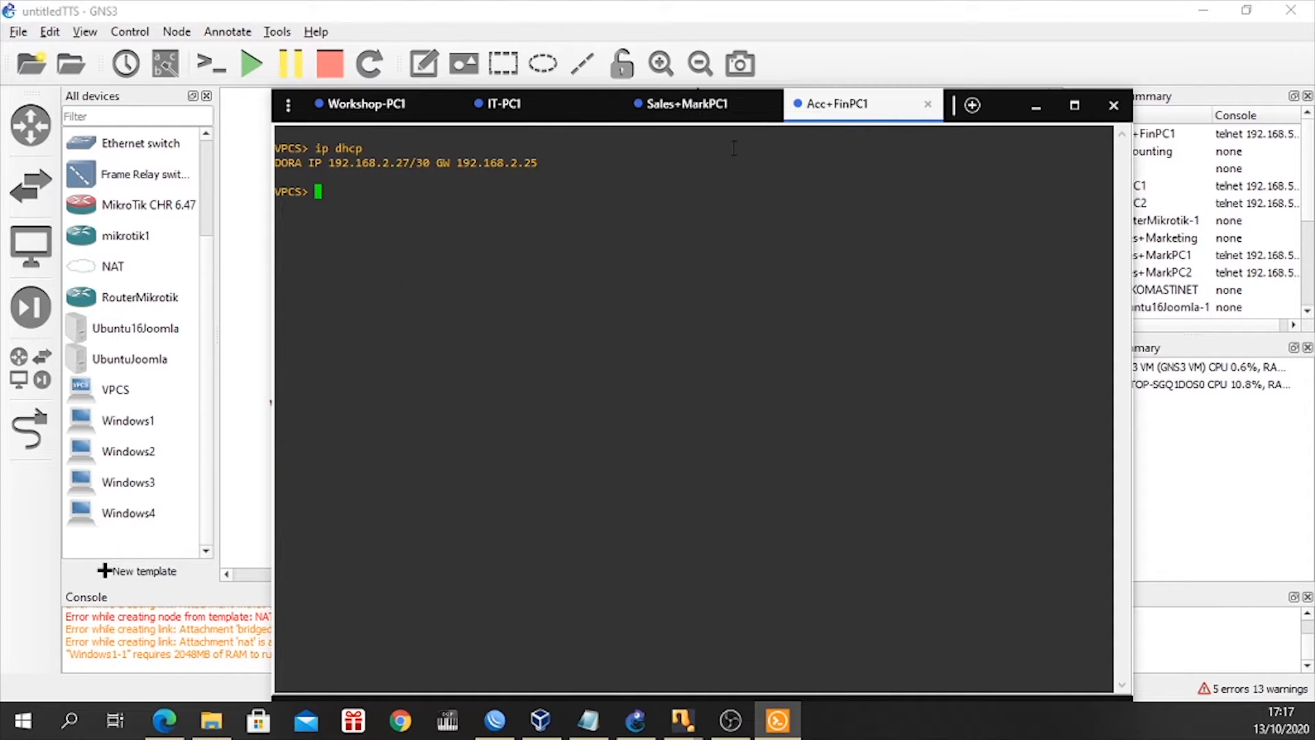
pyautogui.click(726, 106)
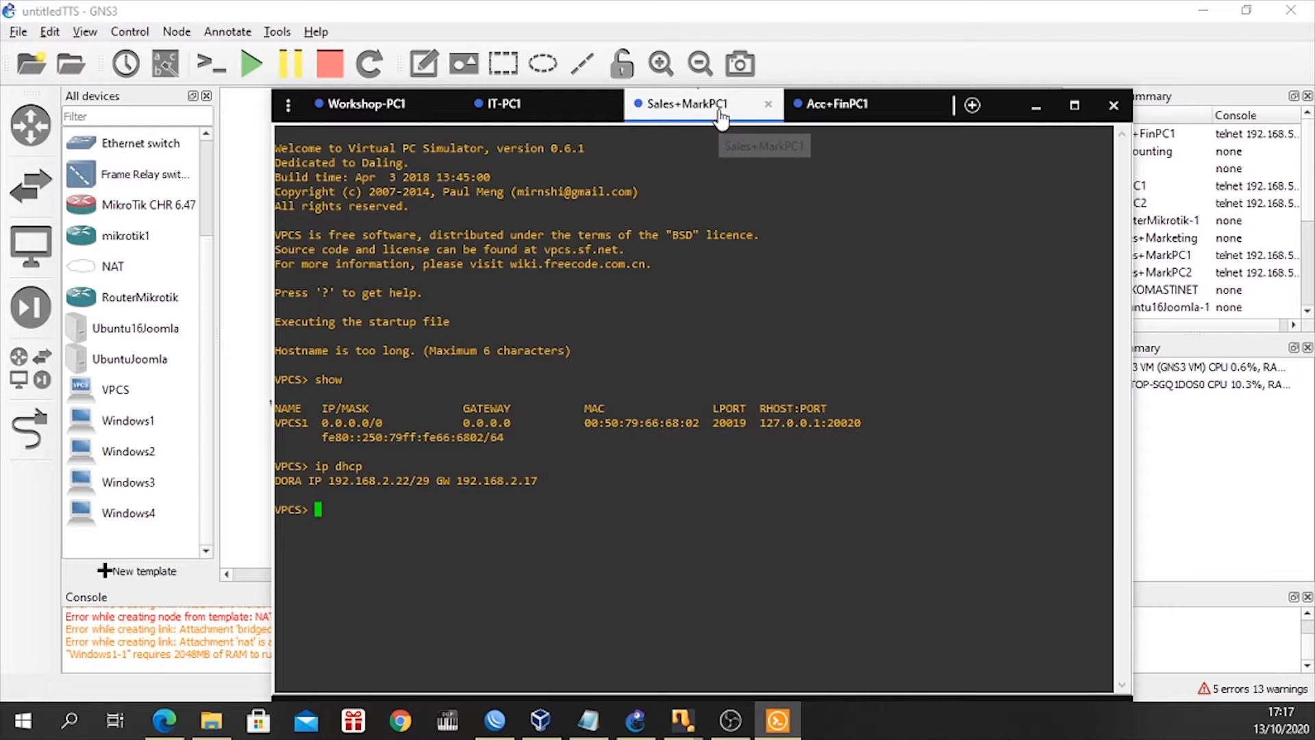
pyautogui.click(565, 109)
pyautogui.click(387, 104)
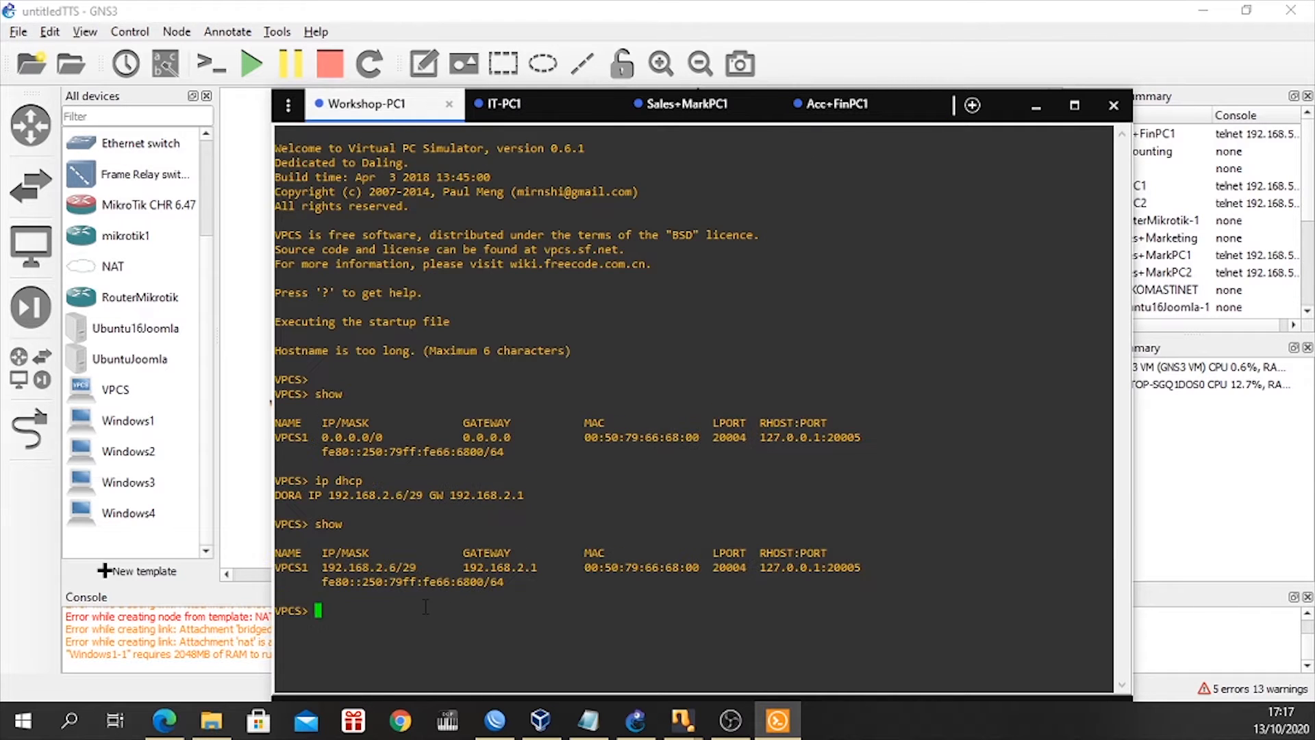
pyautogui.click(560, 107)
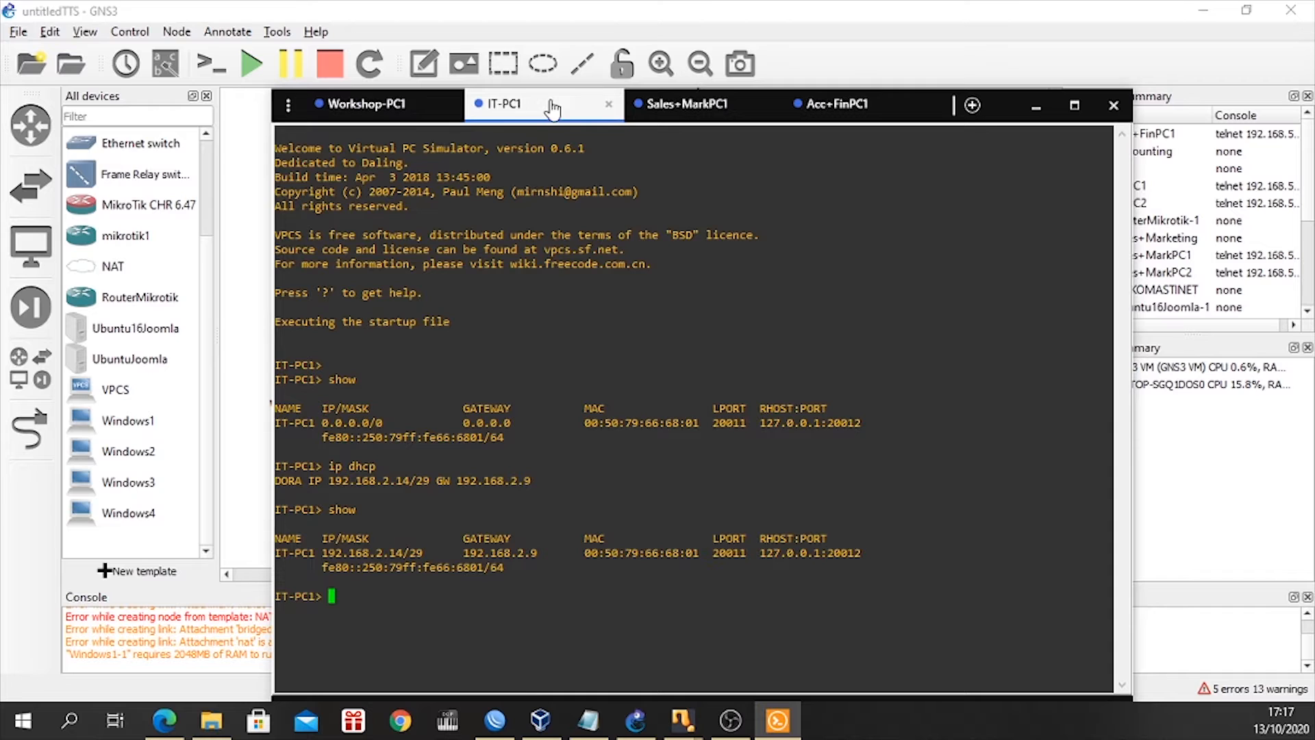
pyautogui.click(351, 107)
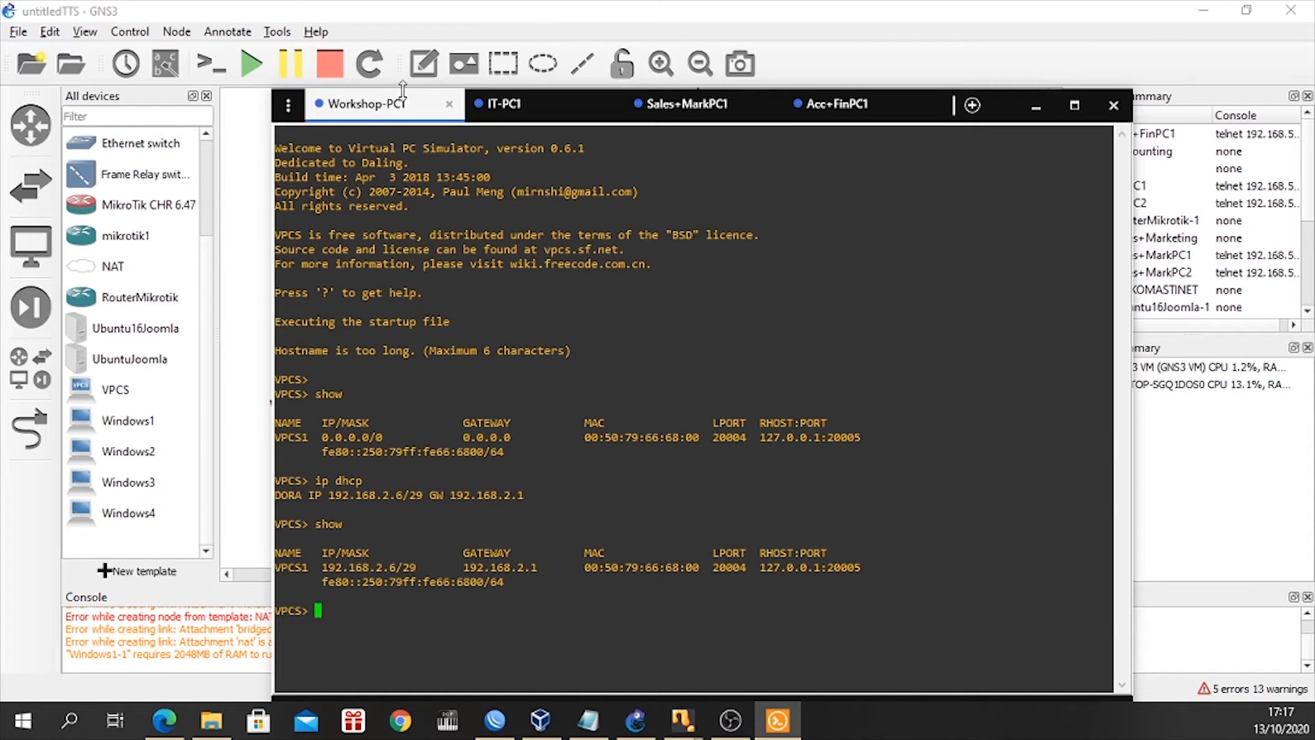
pyautogui.click(487, 111)
# From the Workshop-PC1 console, ping IT-PC1 at 192.168.2.14 and interrupt the ping after a few replies.
pyautogui.click(363, 103)
pyautogui.write('192.168.2.14')
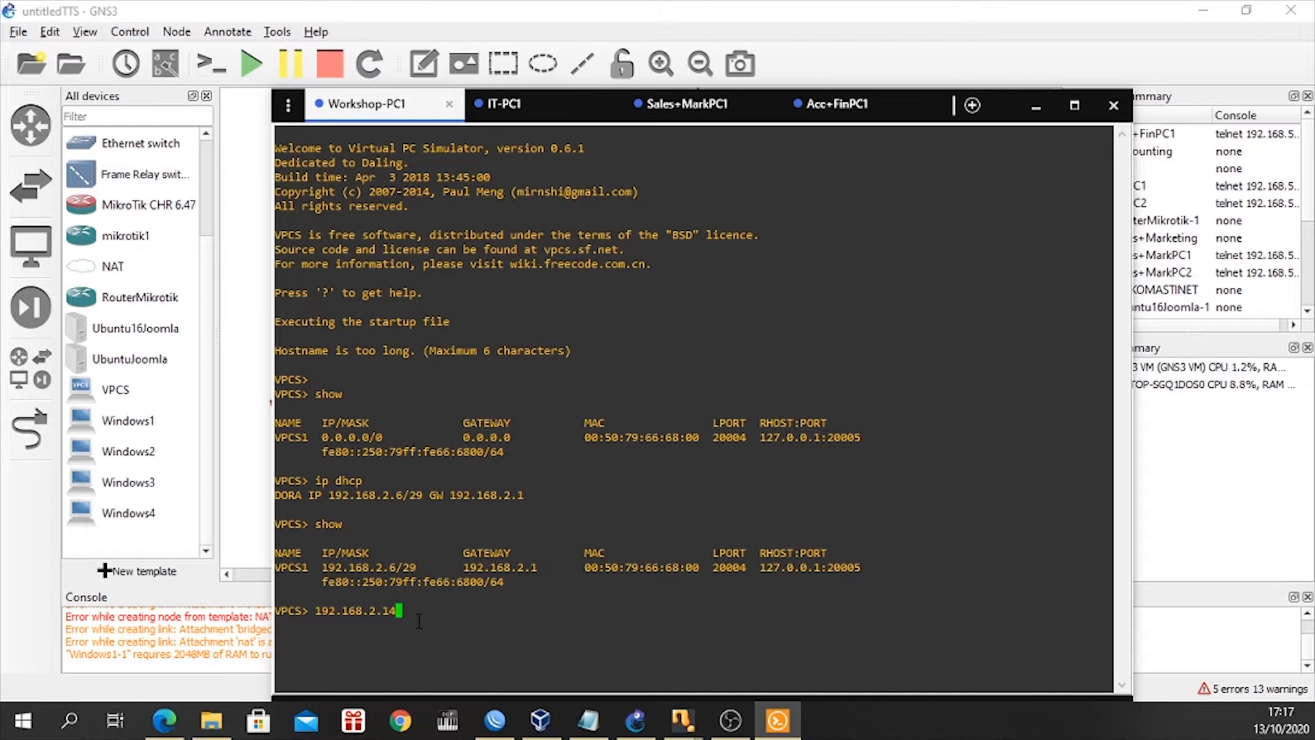
pyautogui.press('Left')
pyautogui.press('Left')
pyautogui.press('Left')
pyautogui.press('Left')
pyautogui.press('Left')
pyautogui.press('Left')
pyautogui.press('Left')
pyautogui.press('Left')
pyautogui.press('Left')
pyautogui.press('Left')
pyautogui.press('Left')
pyautogui.press('Left')
pyautogui.write('ping')
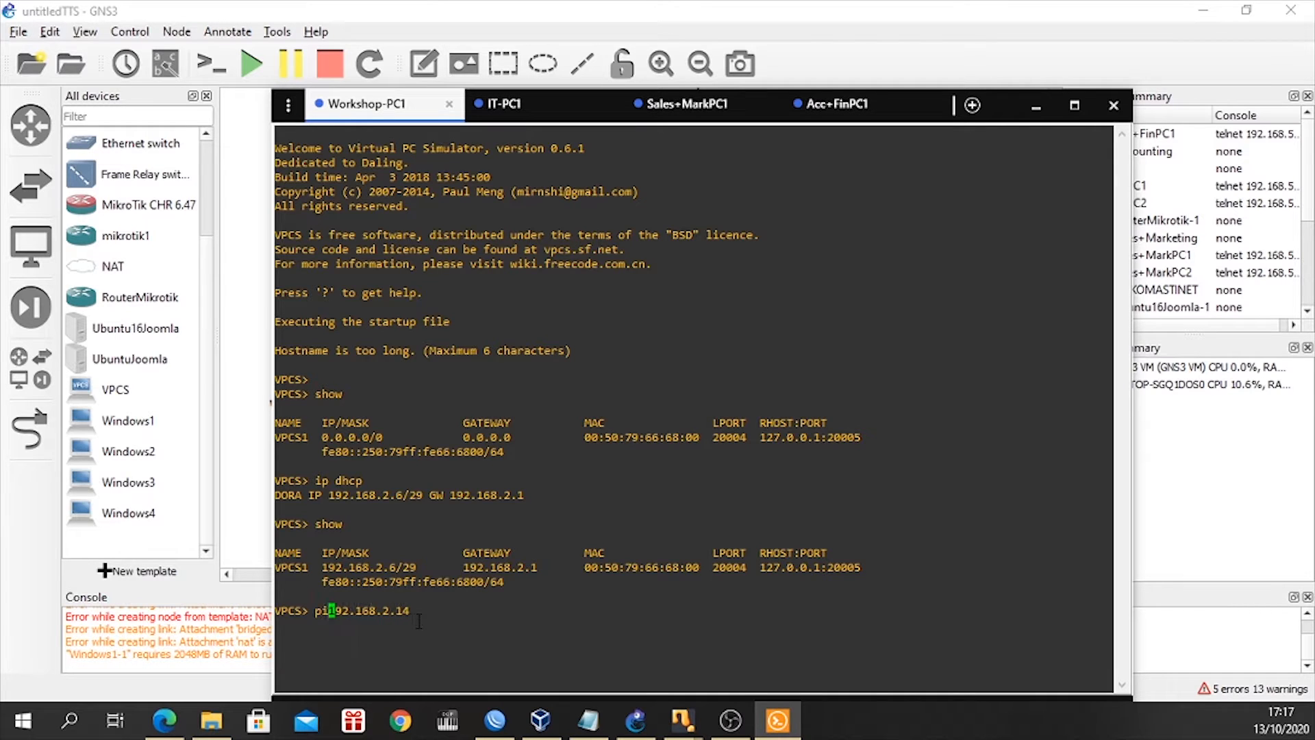
pyautogui.press('Return')
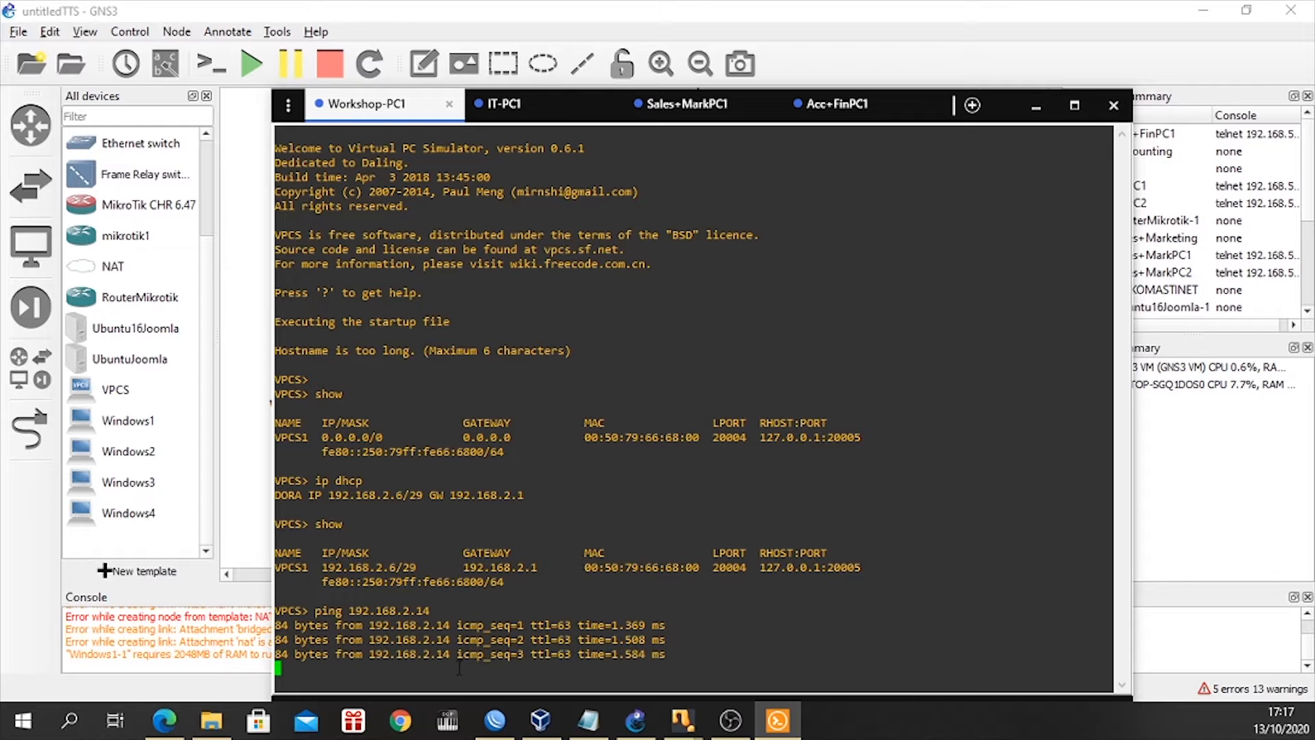
pyautogui.hotkey('ctrl', 'c')
# Look up Sales+MarkPC1's address in its console and ping 192.168.2.22 from Workshop-PC1.
pyautogui.click(658, 103)
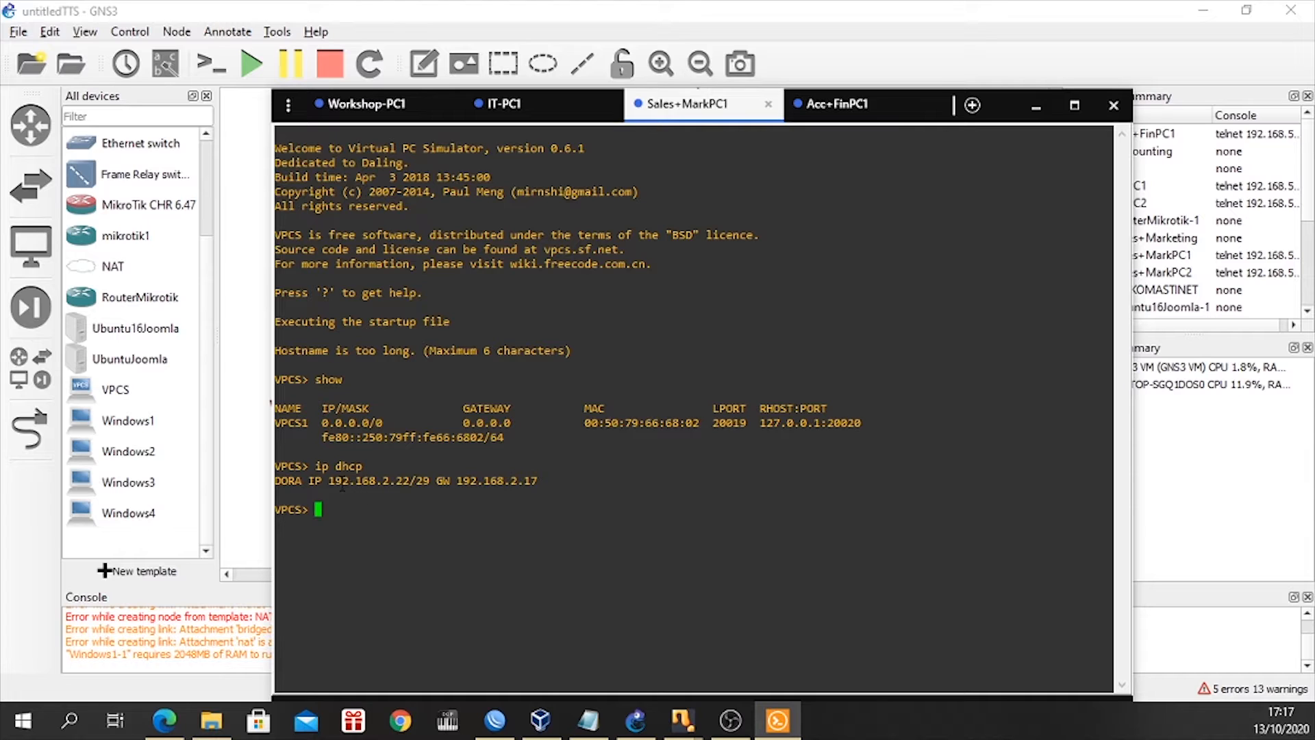
pyautogui.click(350, 108)
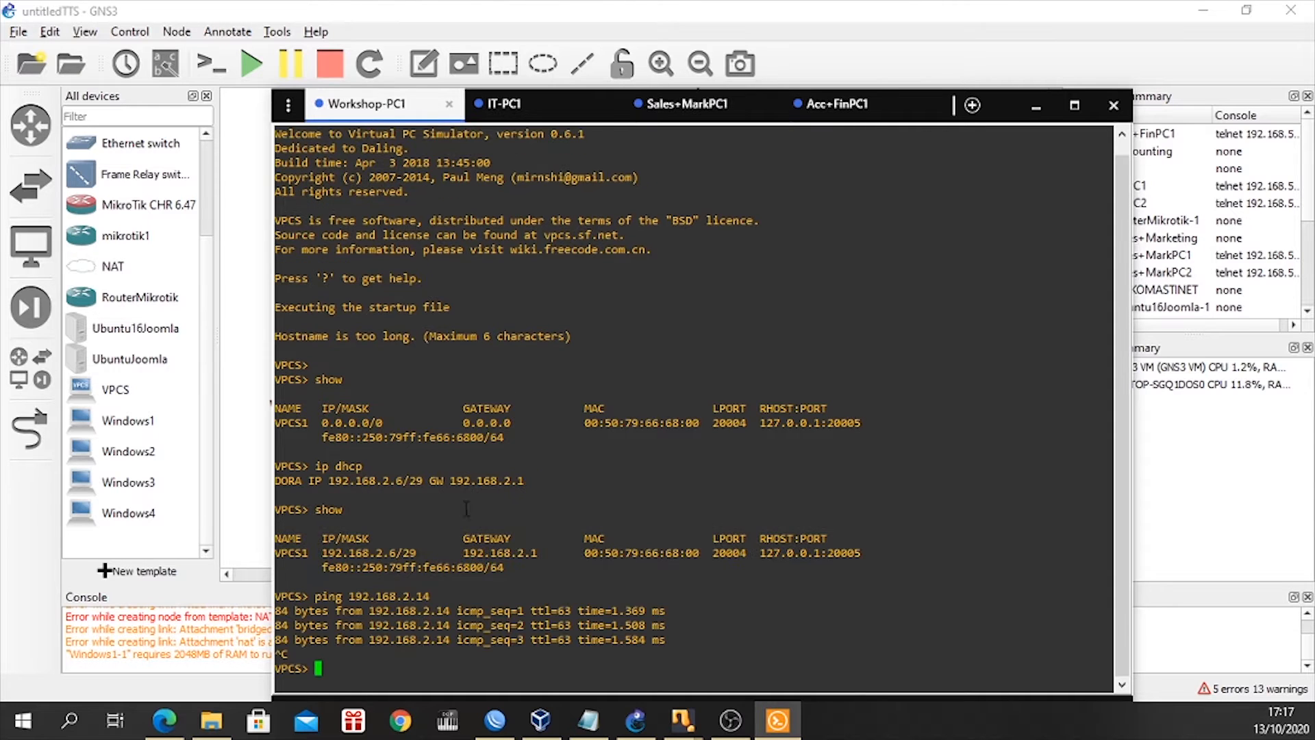
pyautogui.press('Up')
pyautogui.press('BackSpace')
pyautogui.press('BackSpace')
pyautogui.write('22')
pyautogui.press('Return')
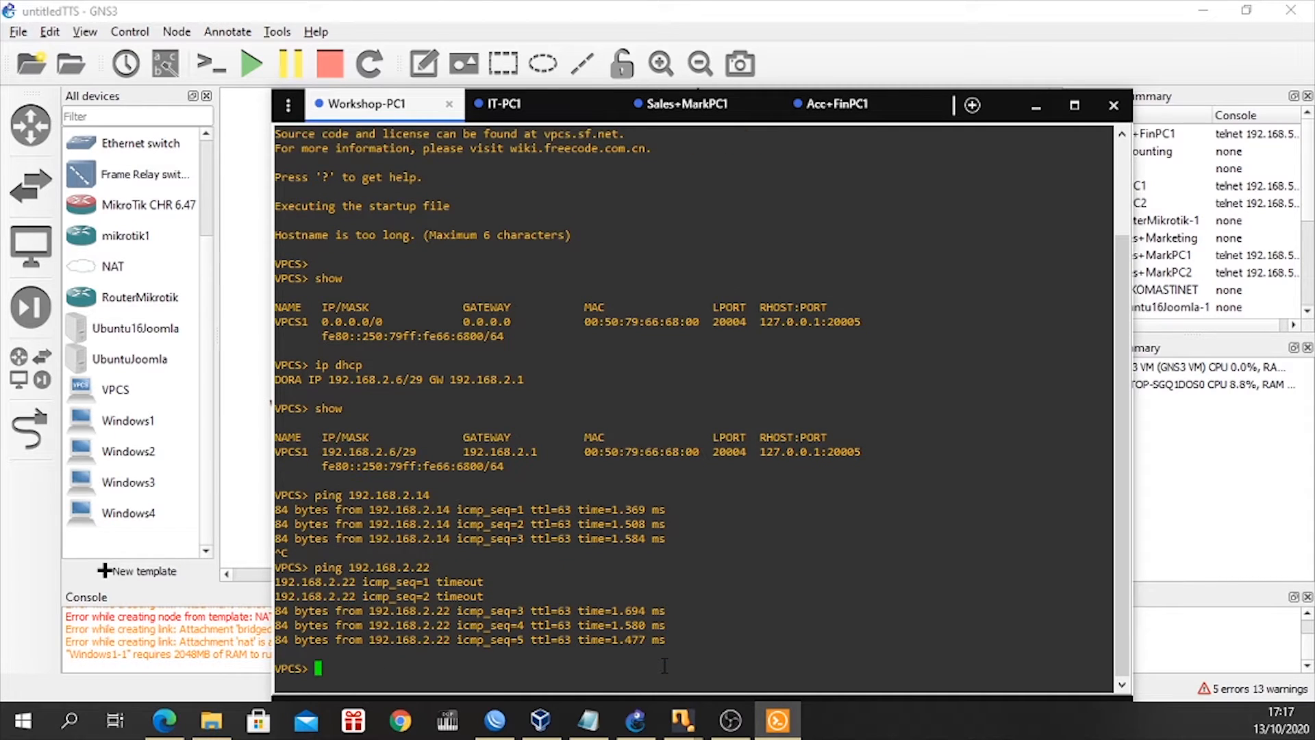
# Look up Acc+FinPC1's address in its console and ping 192.168.2.27 from Workshop-PC1.
pyautogui.click(679, 109)
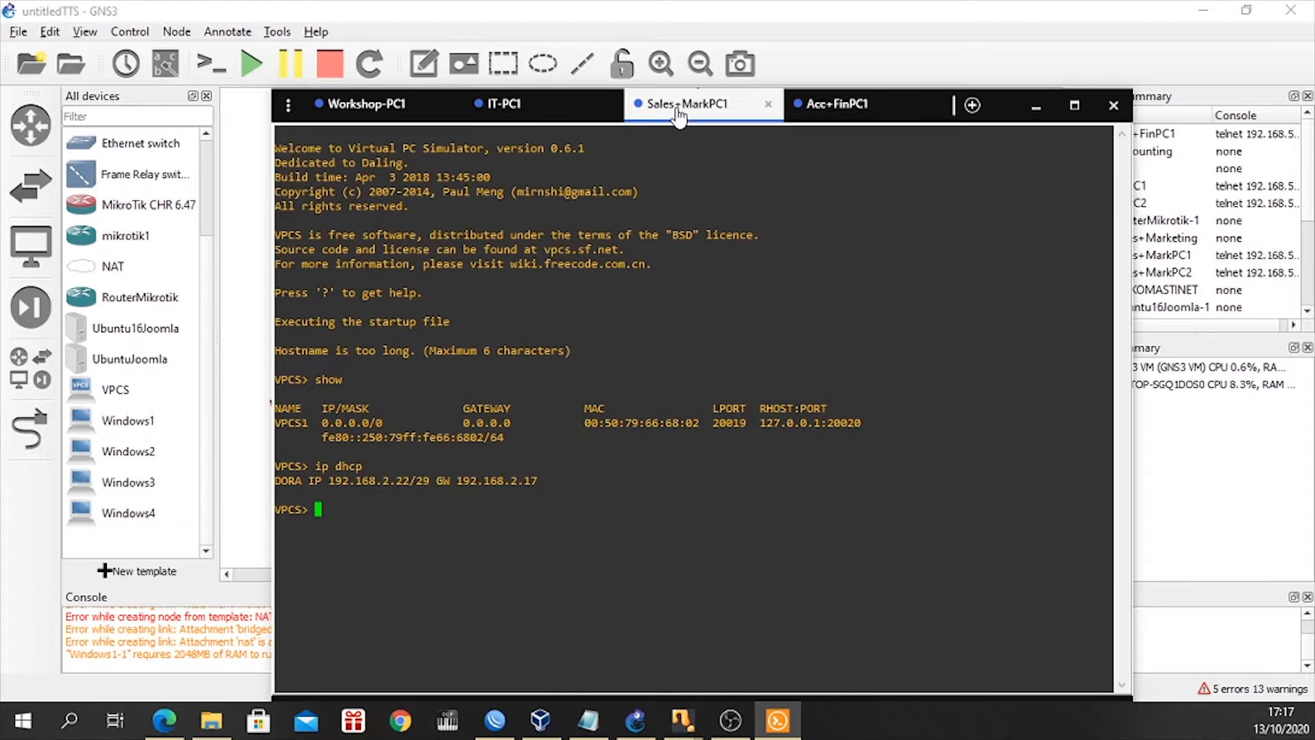
pyautogui.click(801, 110)
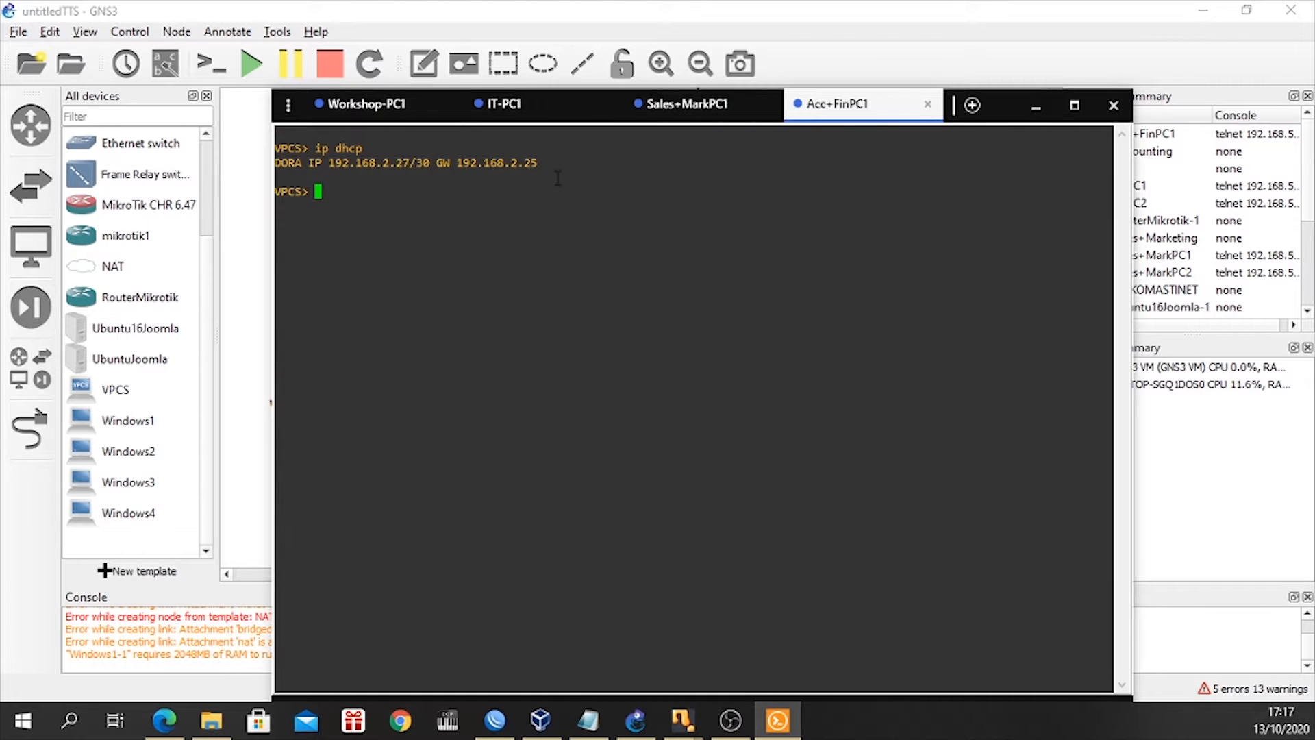
pyautogui.click(391, 106)
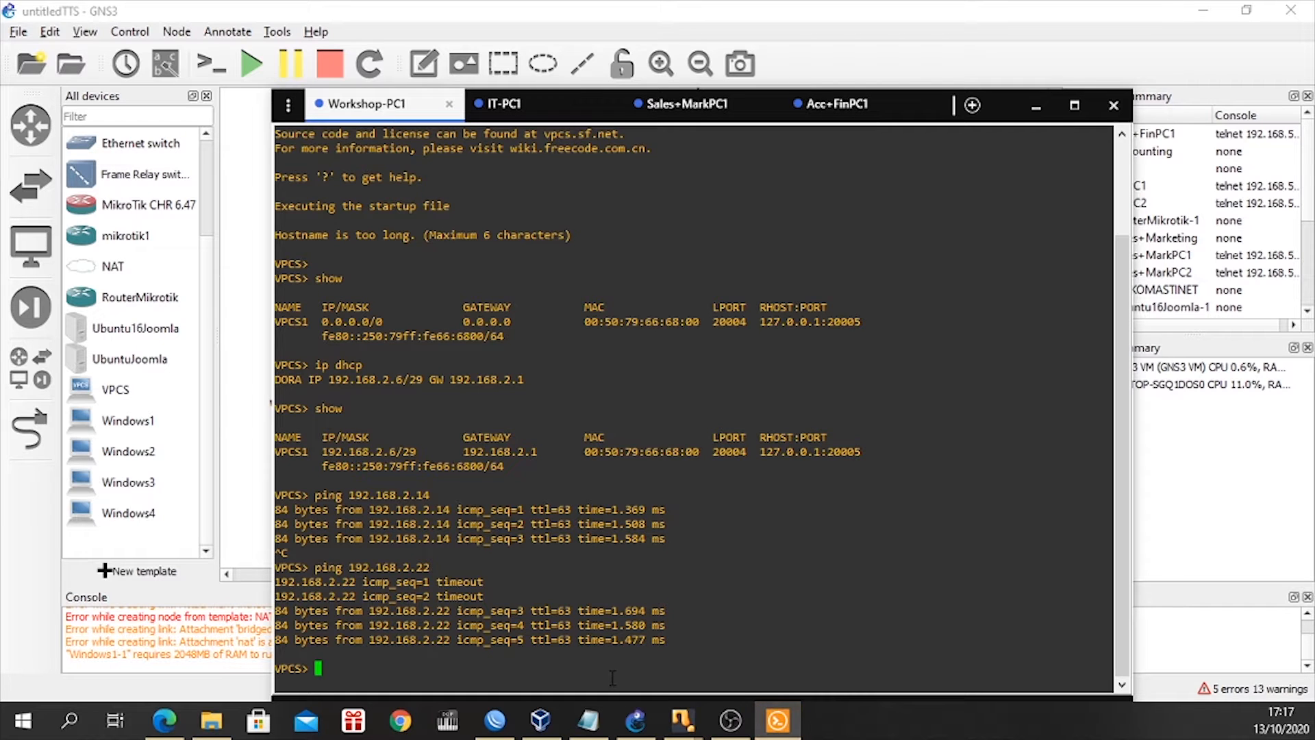
pyautogui.press('Up')
pyautogui.press('BackSpace')
pyautogui.write('7')
pyautogui.press('Return')
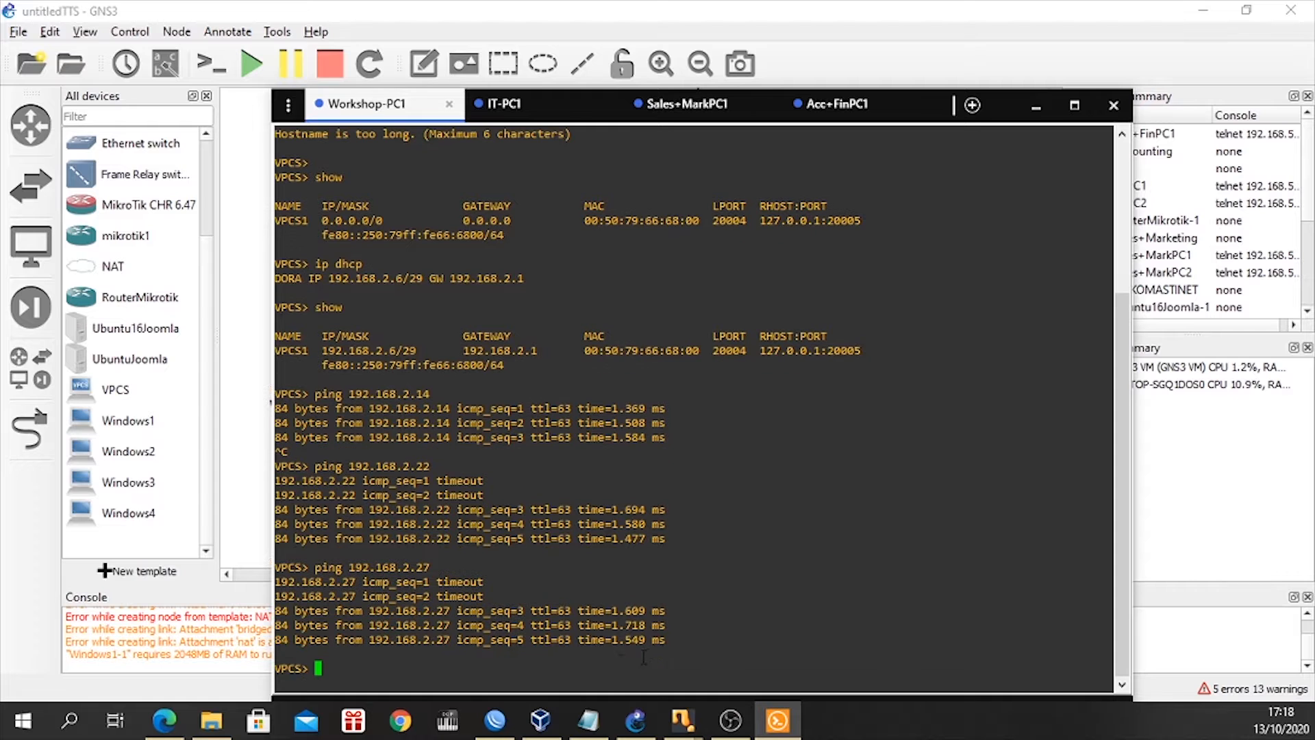
# Look over the topology behind the console window and check Workshop-PC1's assigned address in its console.
pyautogui.click(917, 104)
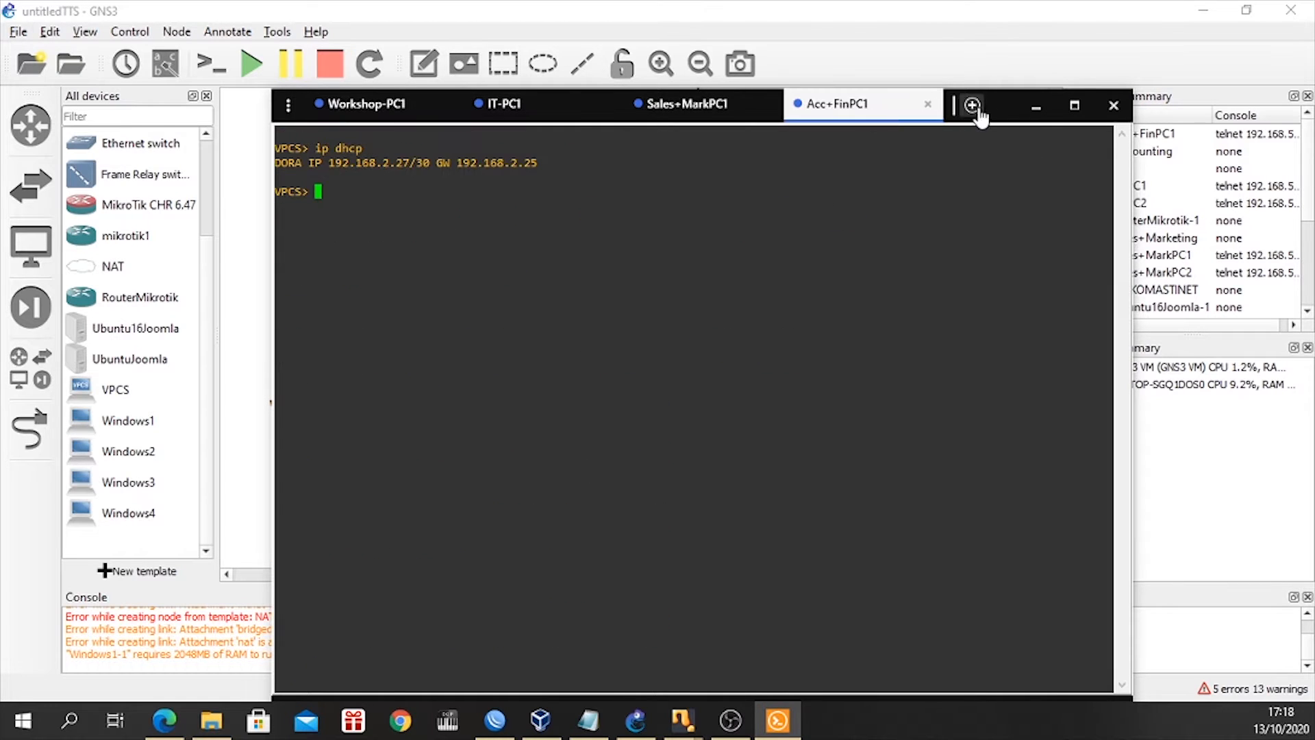
pyautogui.click(1036, 105)
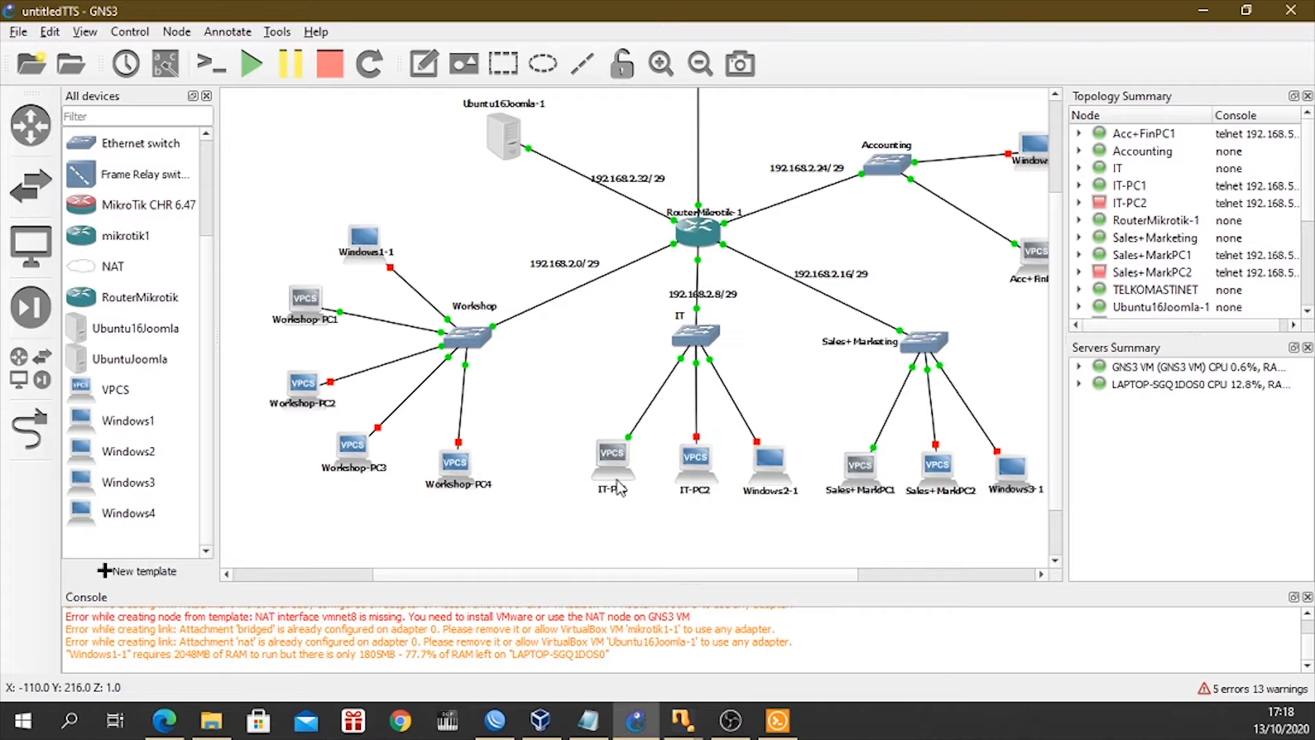
pyautogui.click(780, 718)
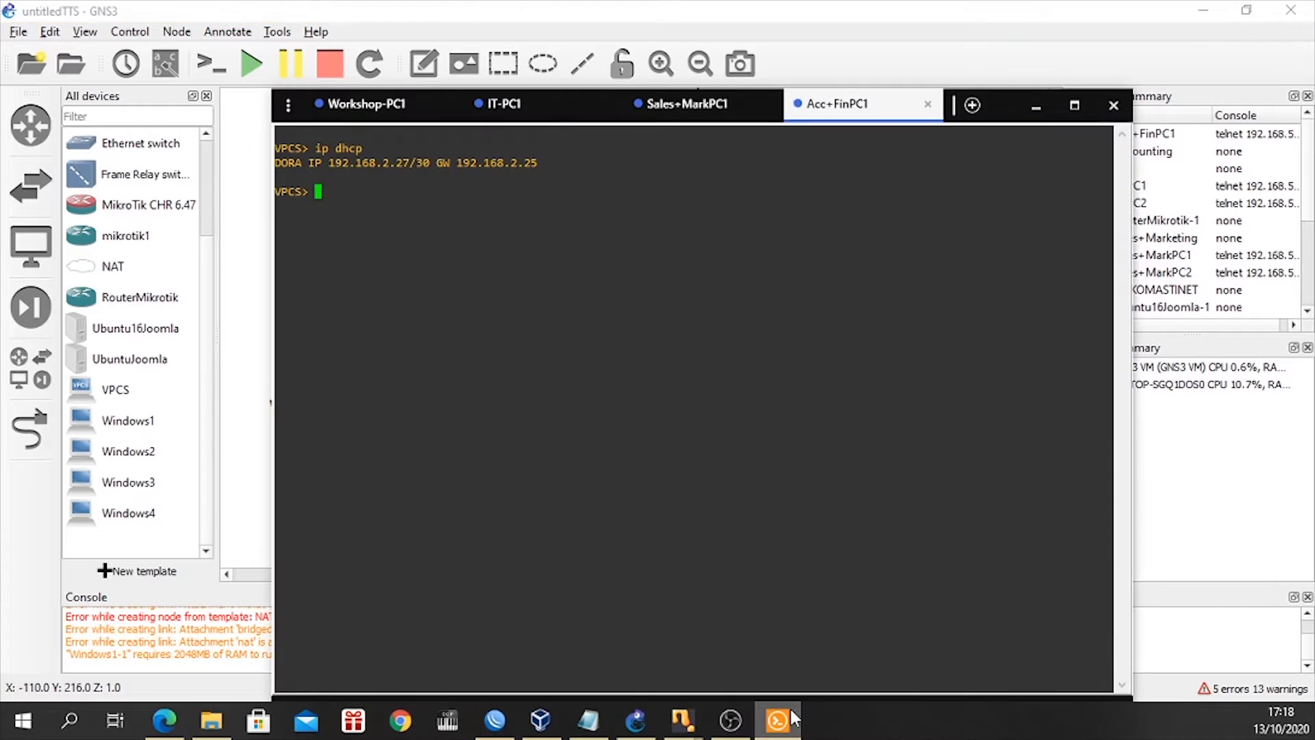
pyautogui.click(517, 109)
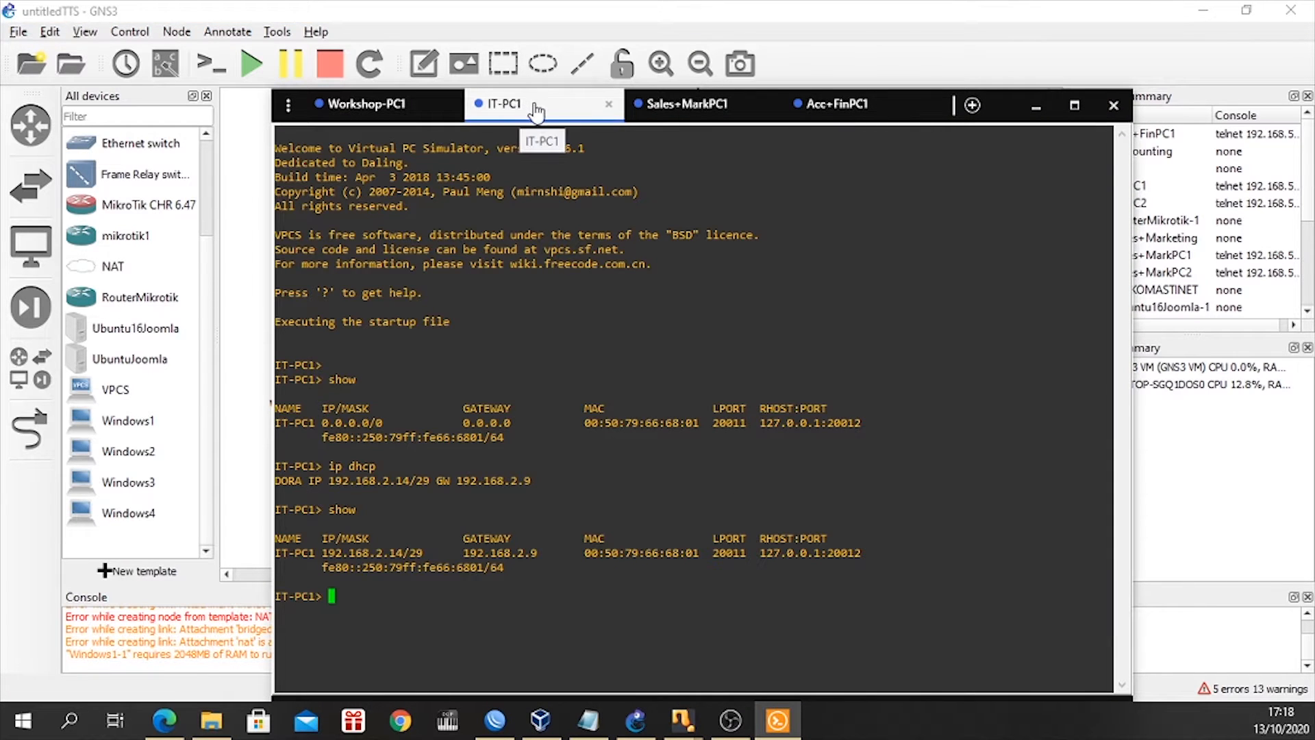
pyautogui.click(373, 120)
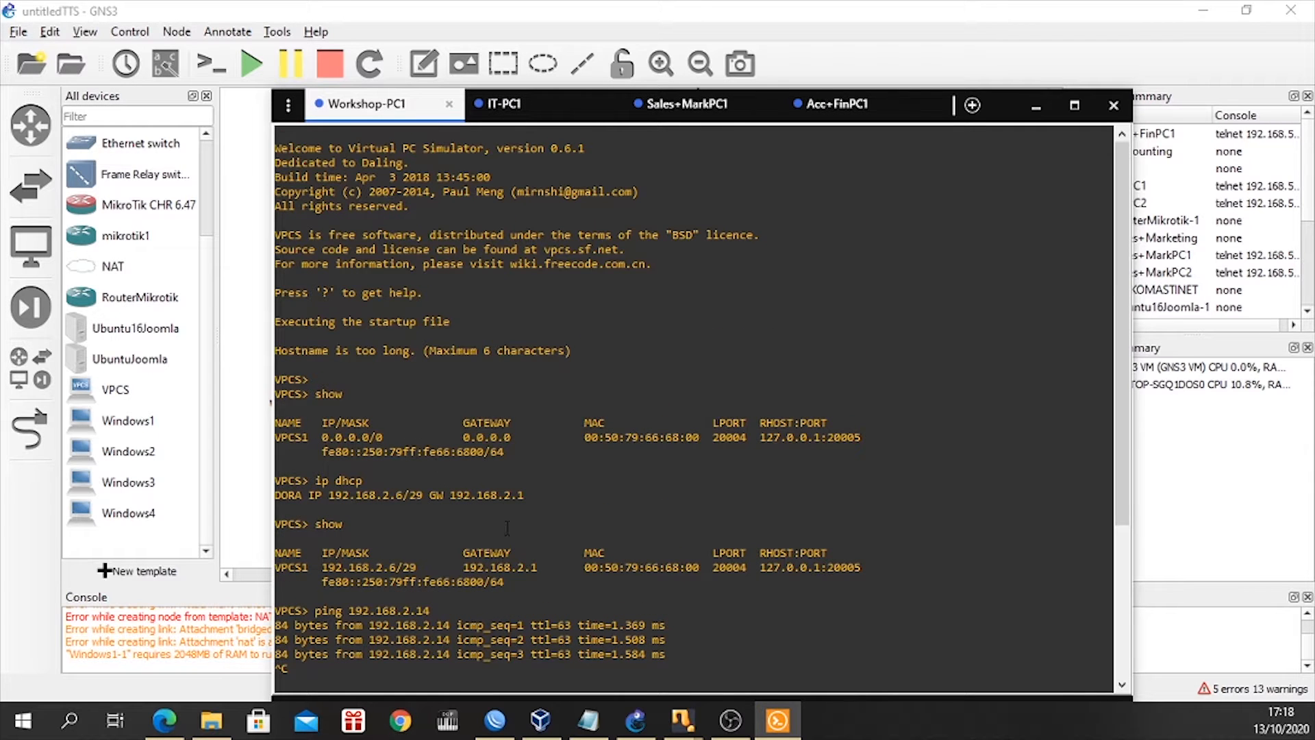
# From the IT-PC1 console, ping Workshop-PC1 at 192.168.2.6.
pyautogui.click(546, 110)
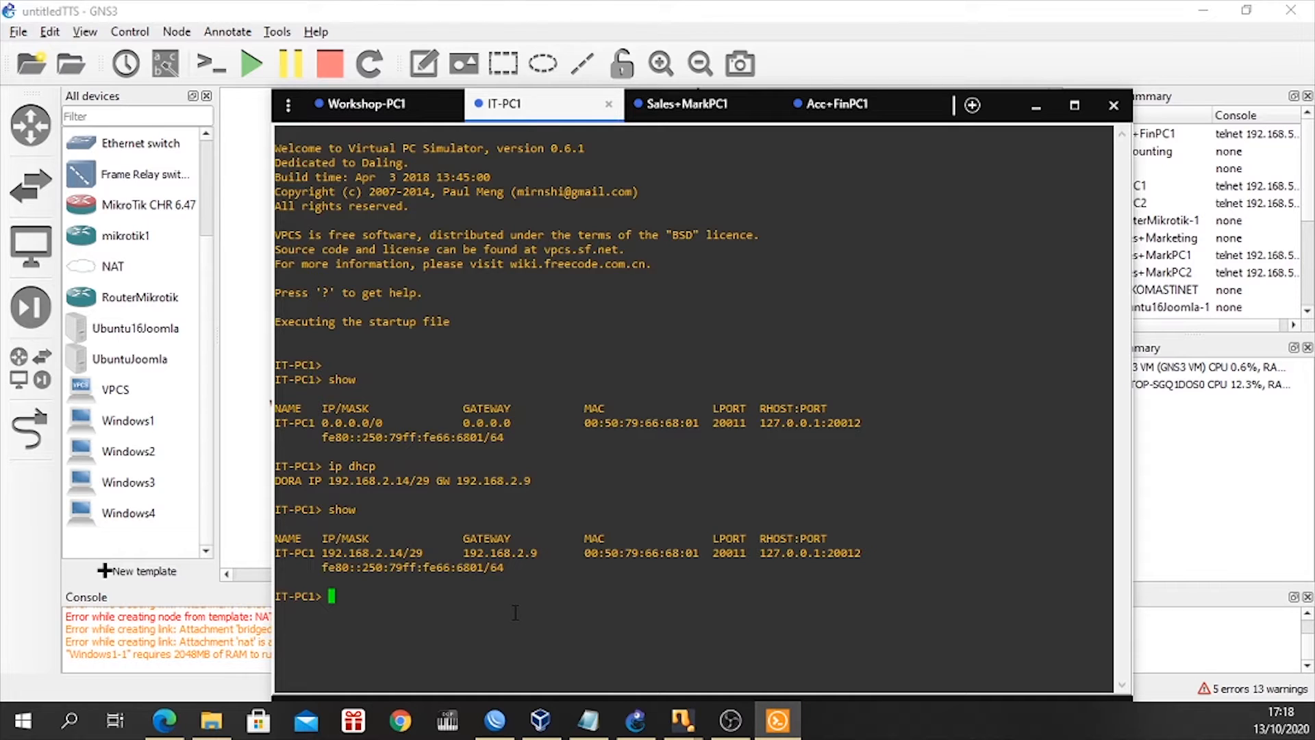
pyautogui.write('show')
pyautogui.press('Up')
pyautogui.press('Down')
pyautogui.press('Up')
pyautogui.press('Down')
pyautogui.press('Up')
pyautogui.press('Down')
pyautogui.press('Down')
pyautogui.write('ping 192.')
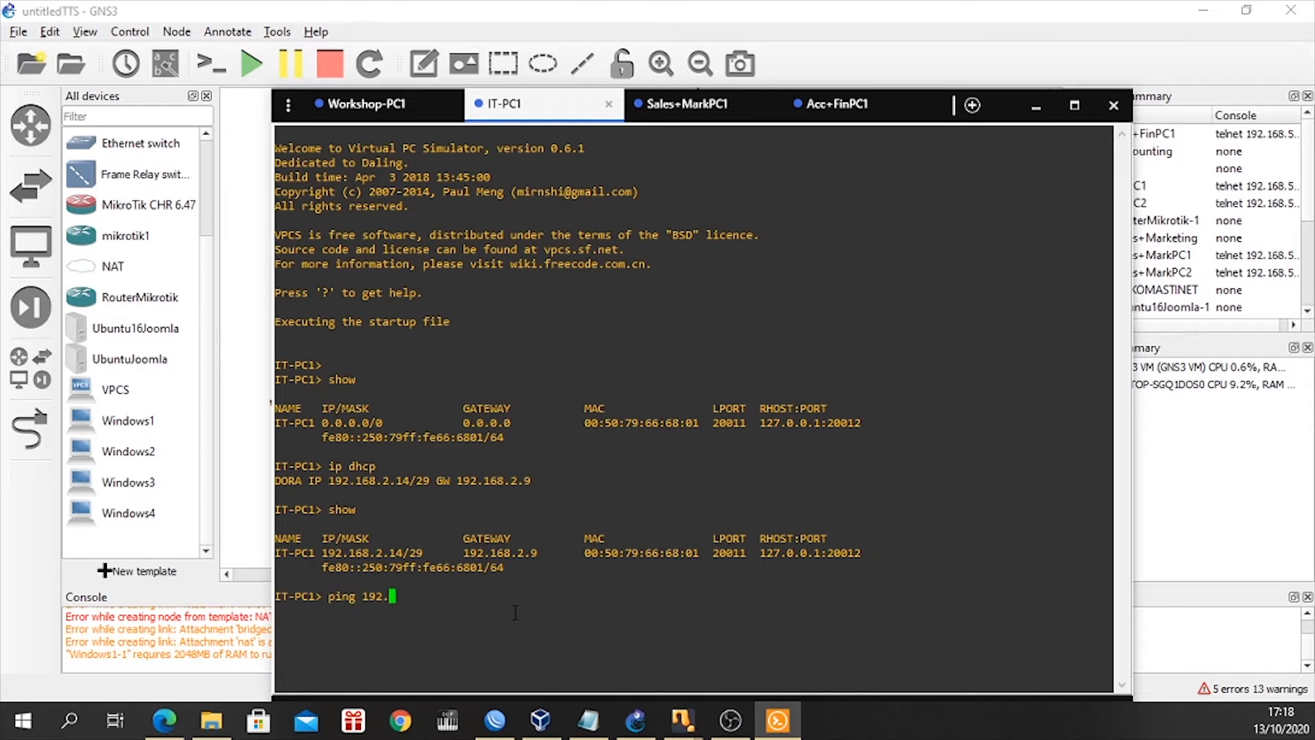
pyautogui.write('168.2.6')
pyautogui.press('Return')
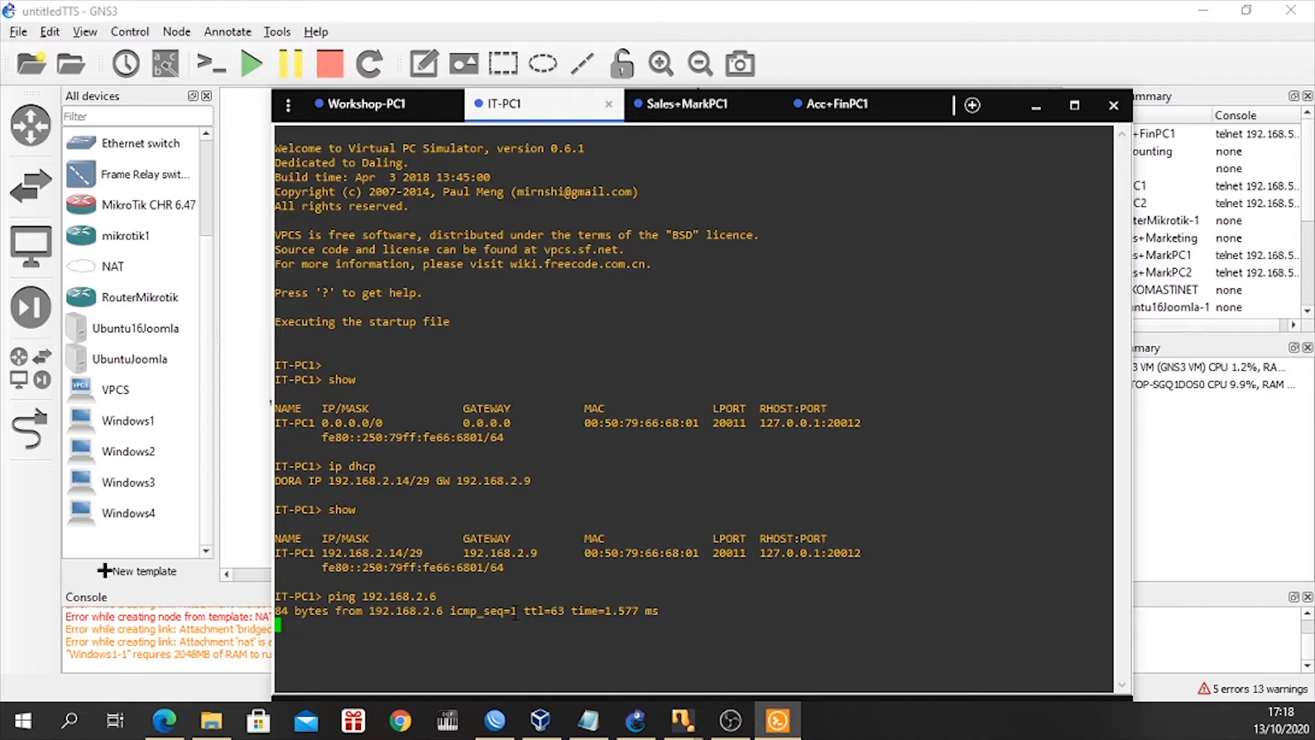
# Check Sales+MarkPC1's address in its console and ping 192.168.2.22 from IT-PC1.
pyautogui.click(656, 115)
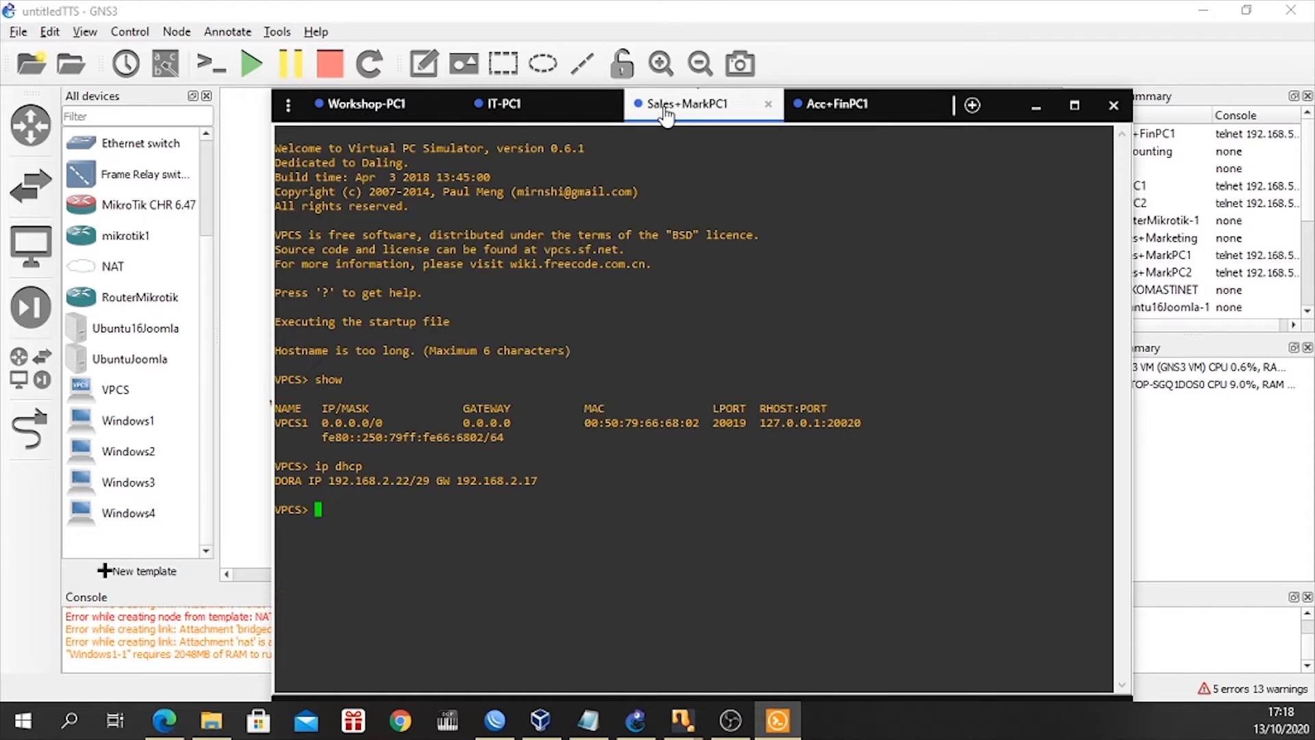
pyautogui.click(503, 103)
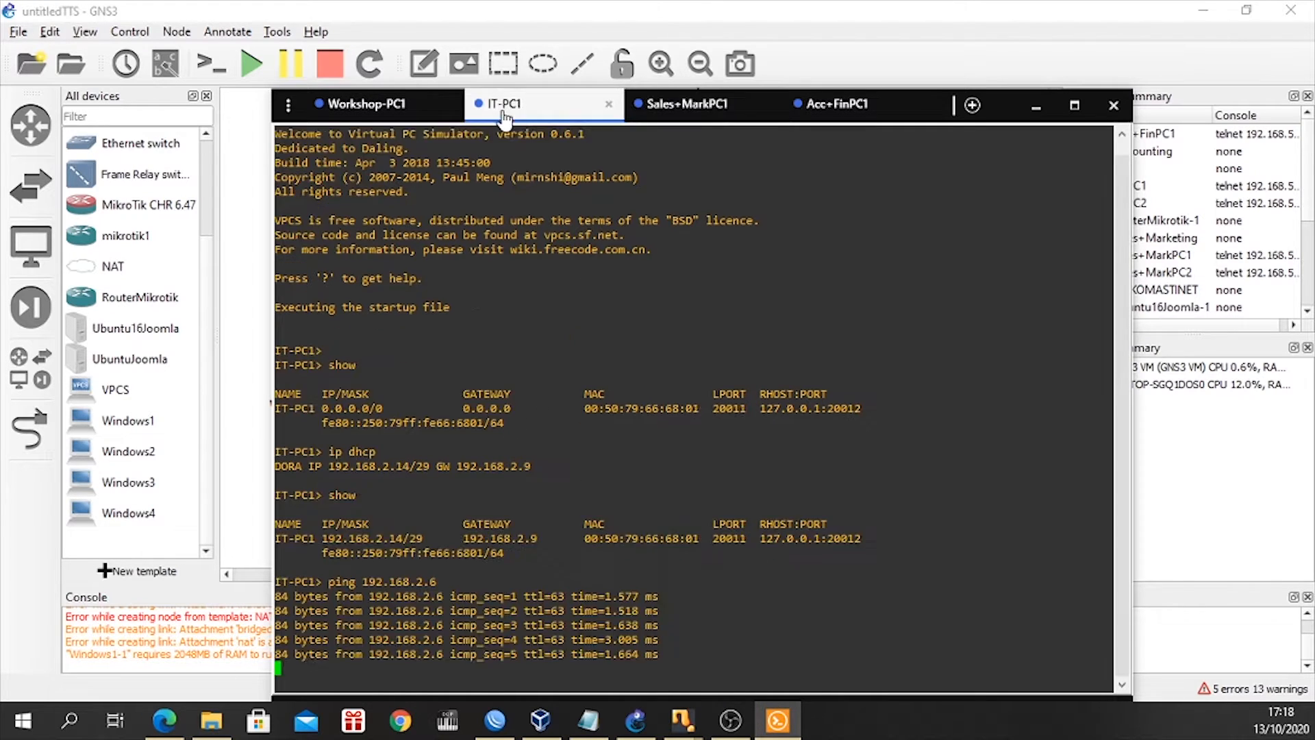
pyautogui.press('Up')
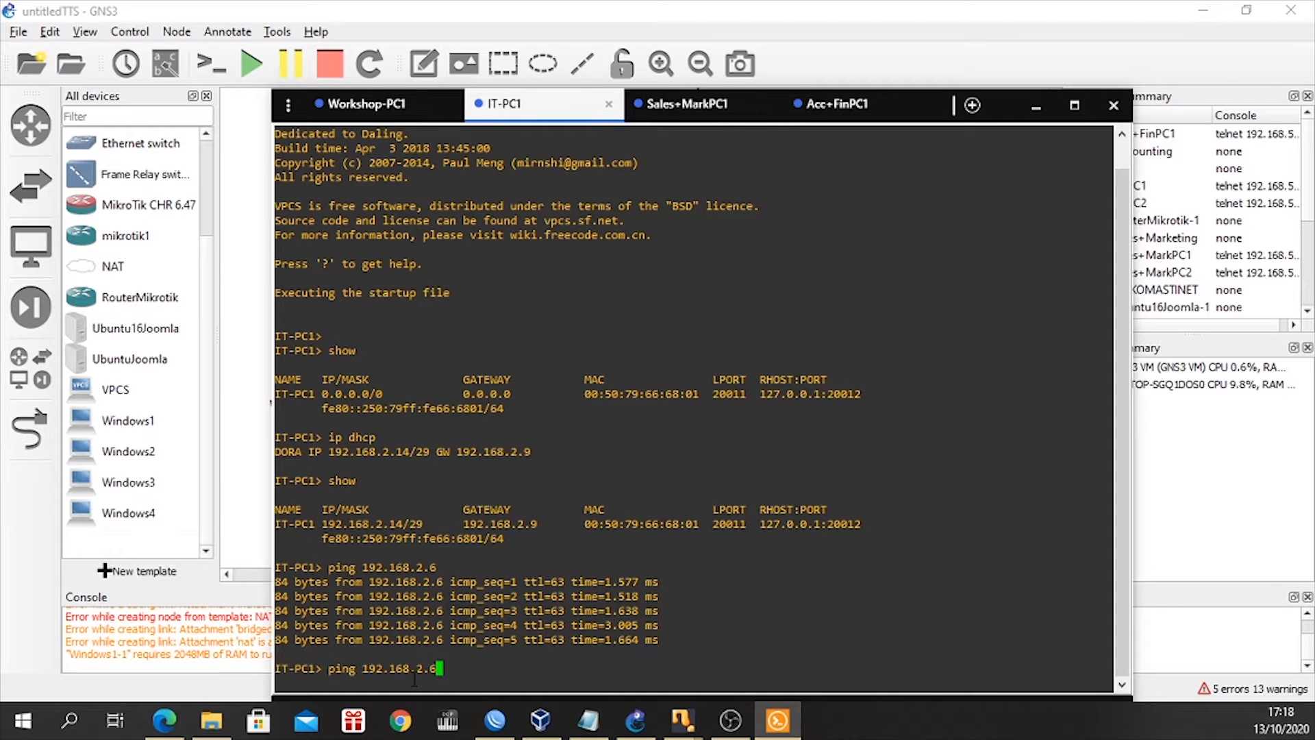
pyautogui.press('BackSpace')
pyautogui.press('Return')
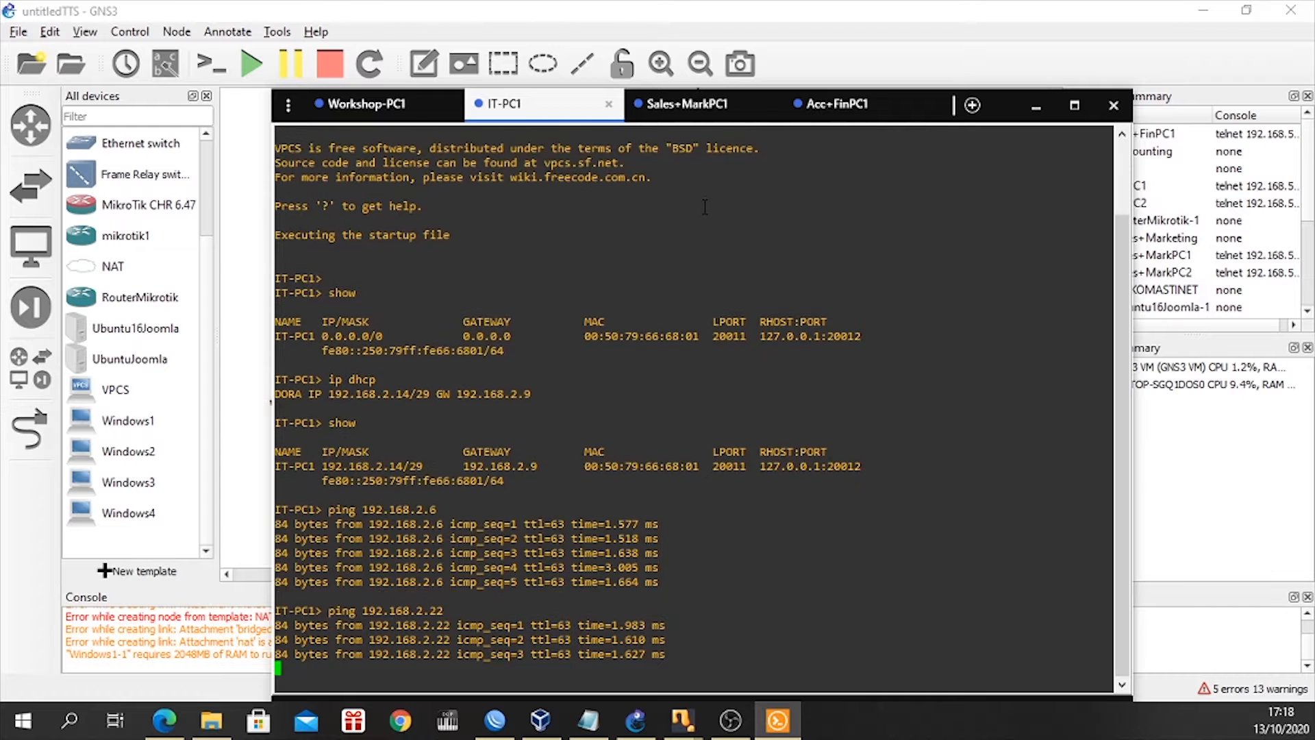
# Check Acc+FinPC1's address in its console, ping 192.168.2.27 from IT-PC1 and interrupt the ping after a few replies.
pyautogui.click(694, 111)
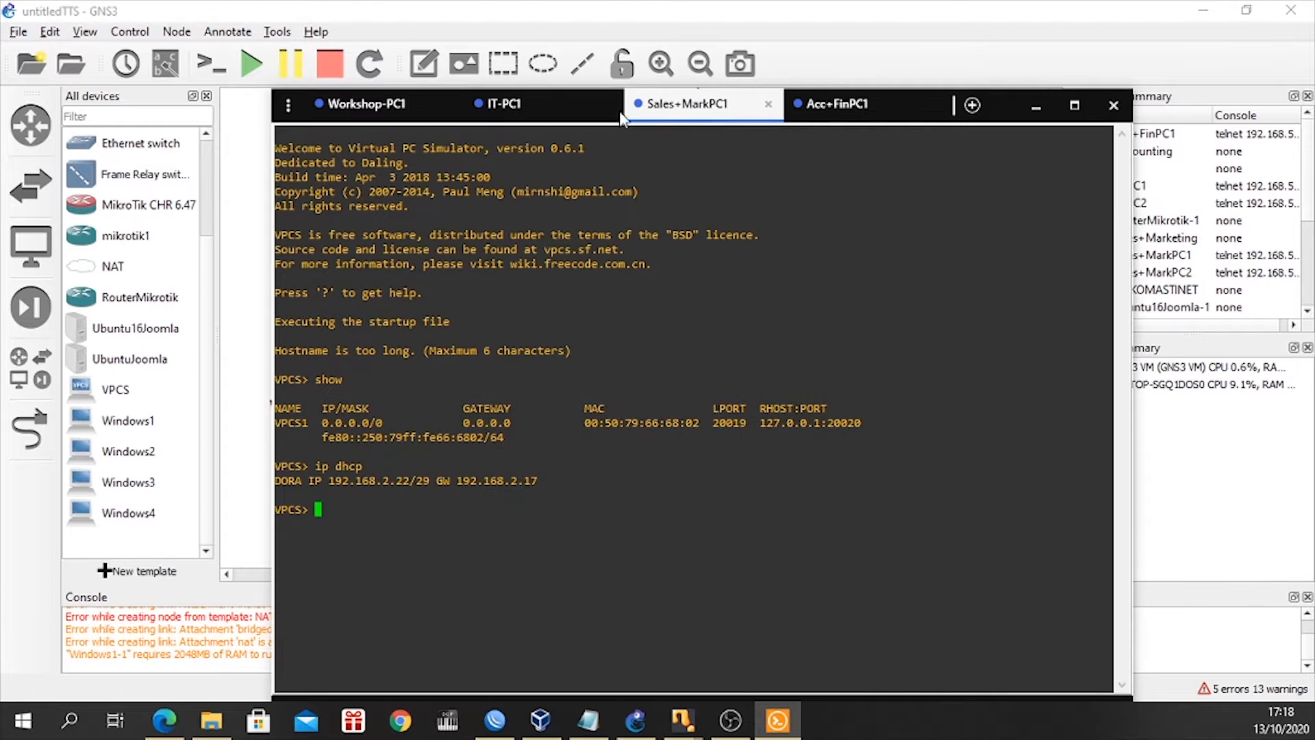
pyautogui.click(807, 122)
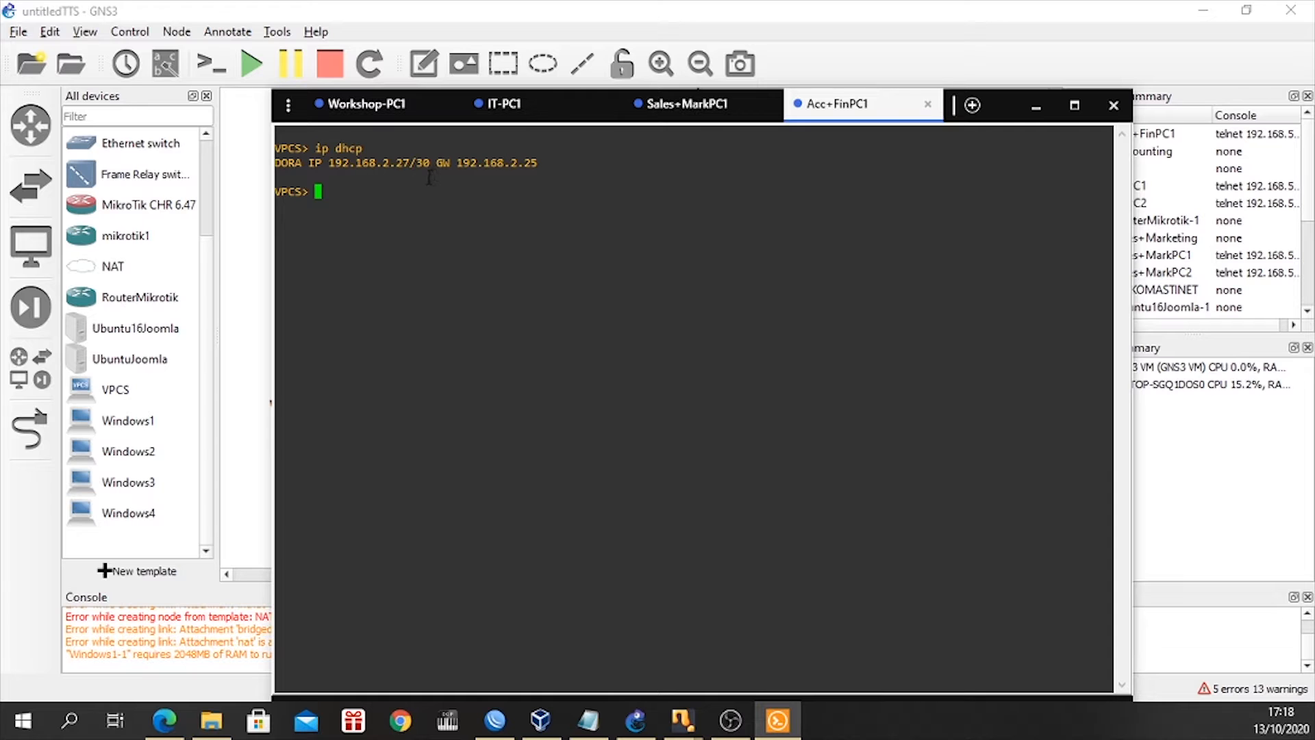
pyautogui.click(516, 107)
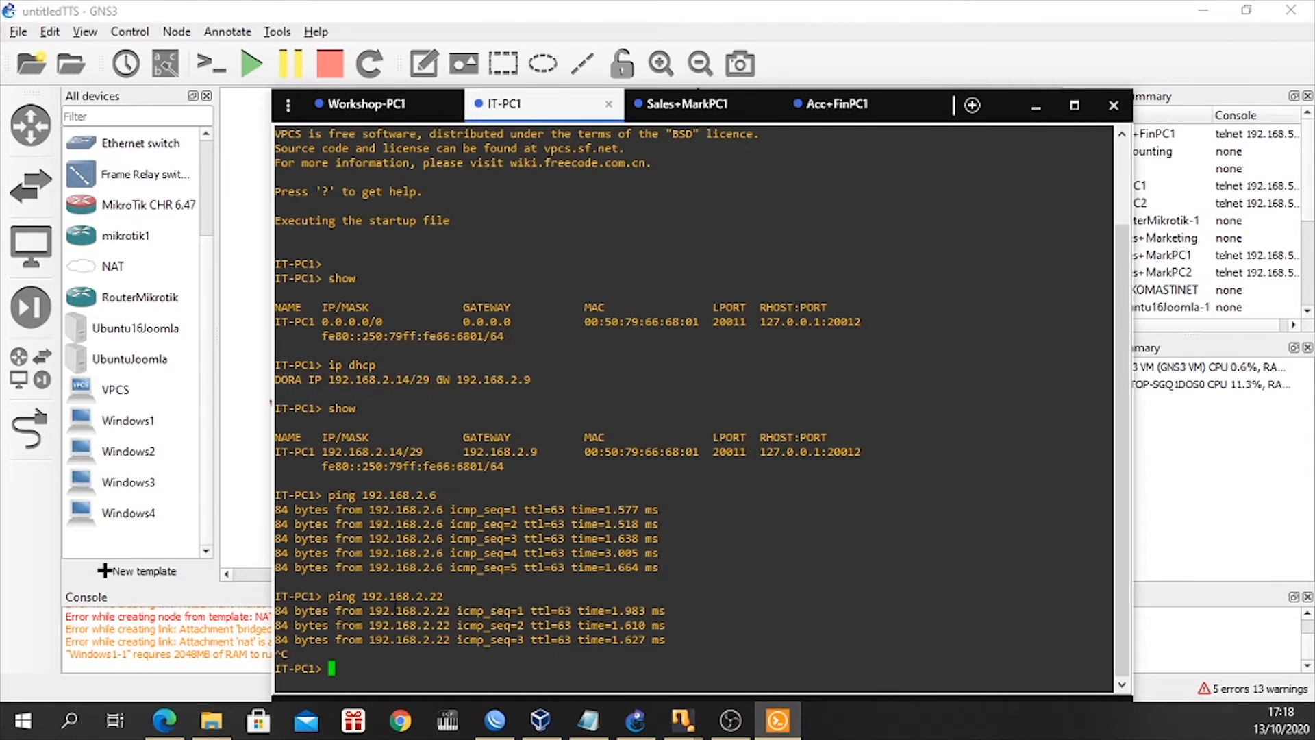
pyautogui.press('Up')
pyautogui.write('7')
pyautogui.press('Return')
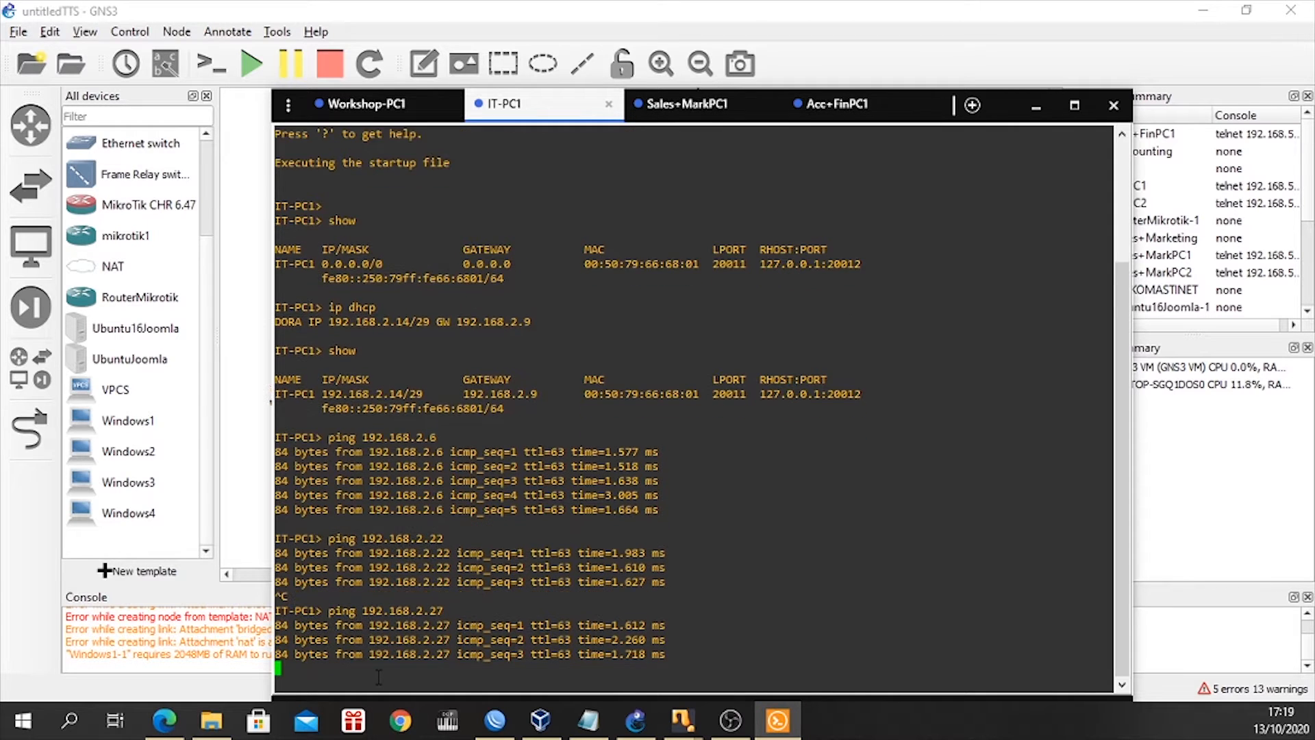
pyautogui.hotkey('ctrl', 'c')
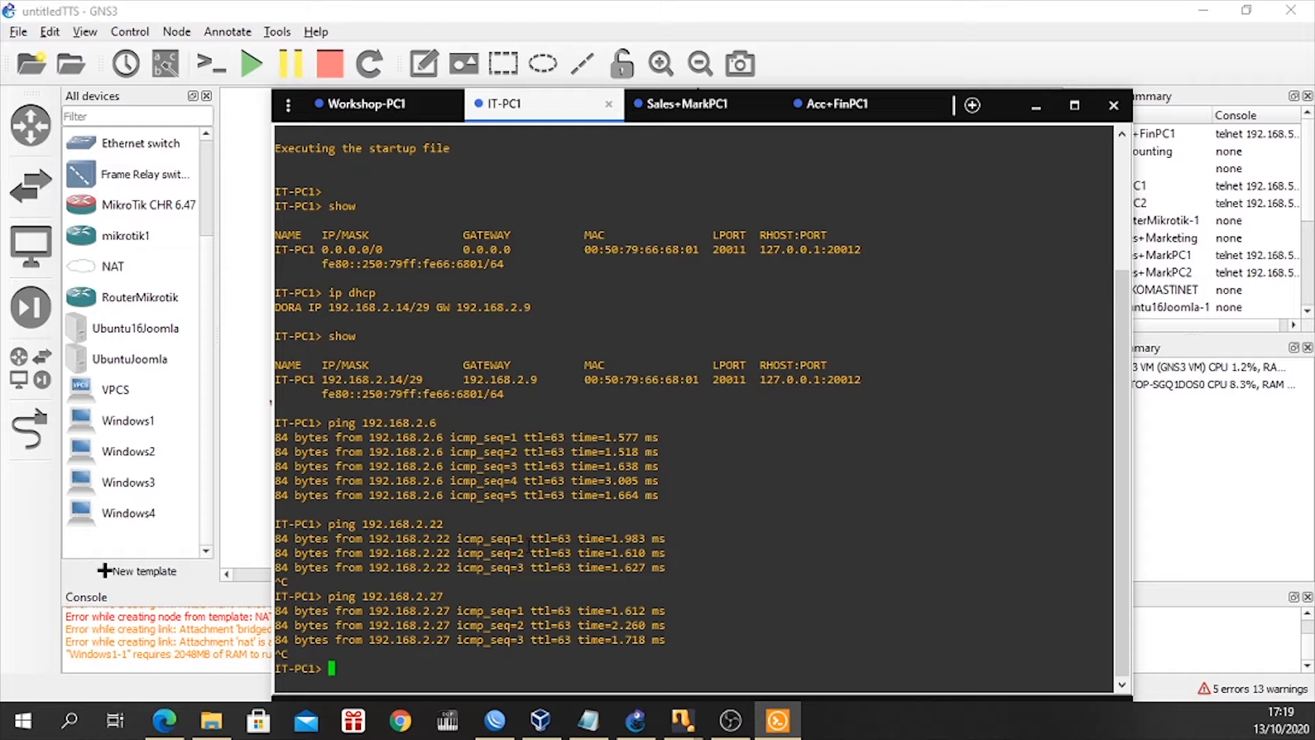
# Review the department networks in the GNS3 topology with the console window hidden, and bring the IT-PC1 console back.
pyautogui.click(1036, 108)
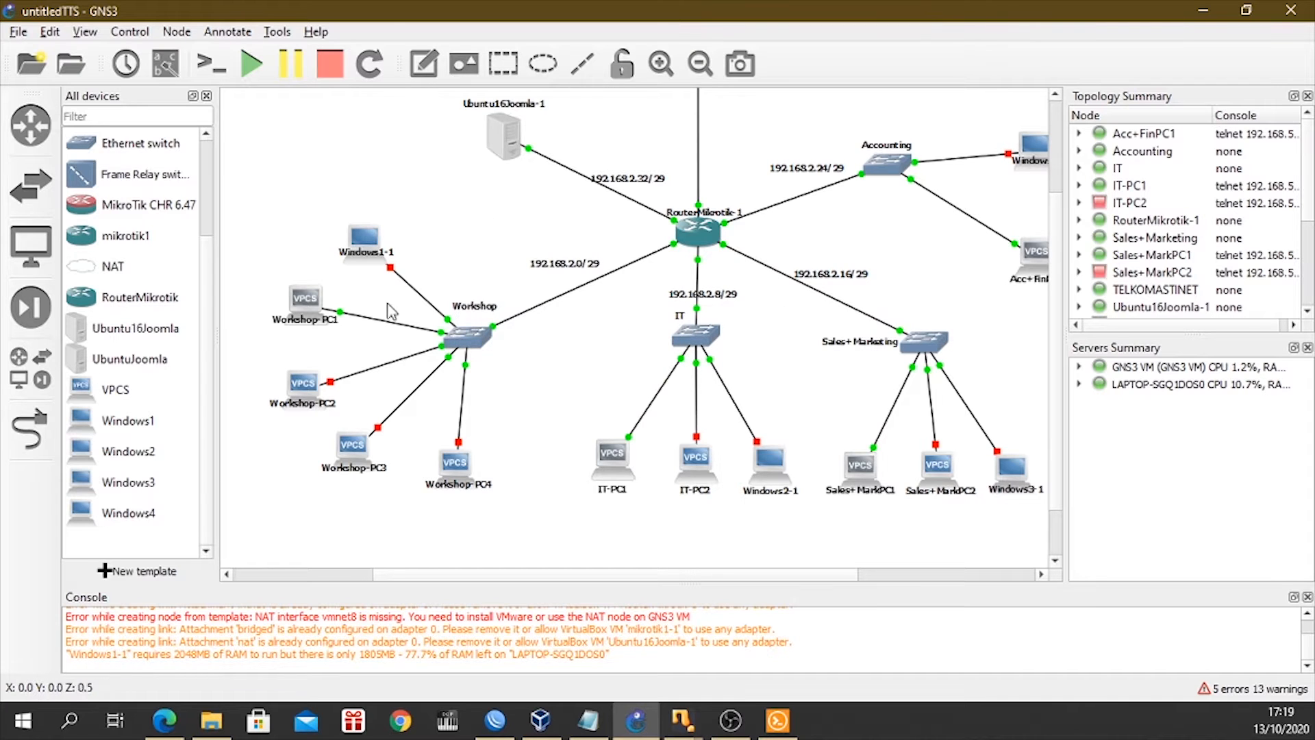
pyautogui.scroll(1, 697, 404)
pyautogui.scroll(-1, 696, 404)
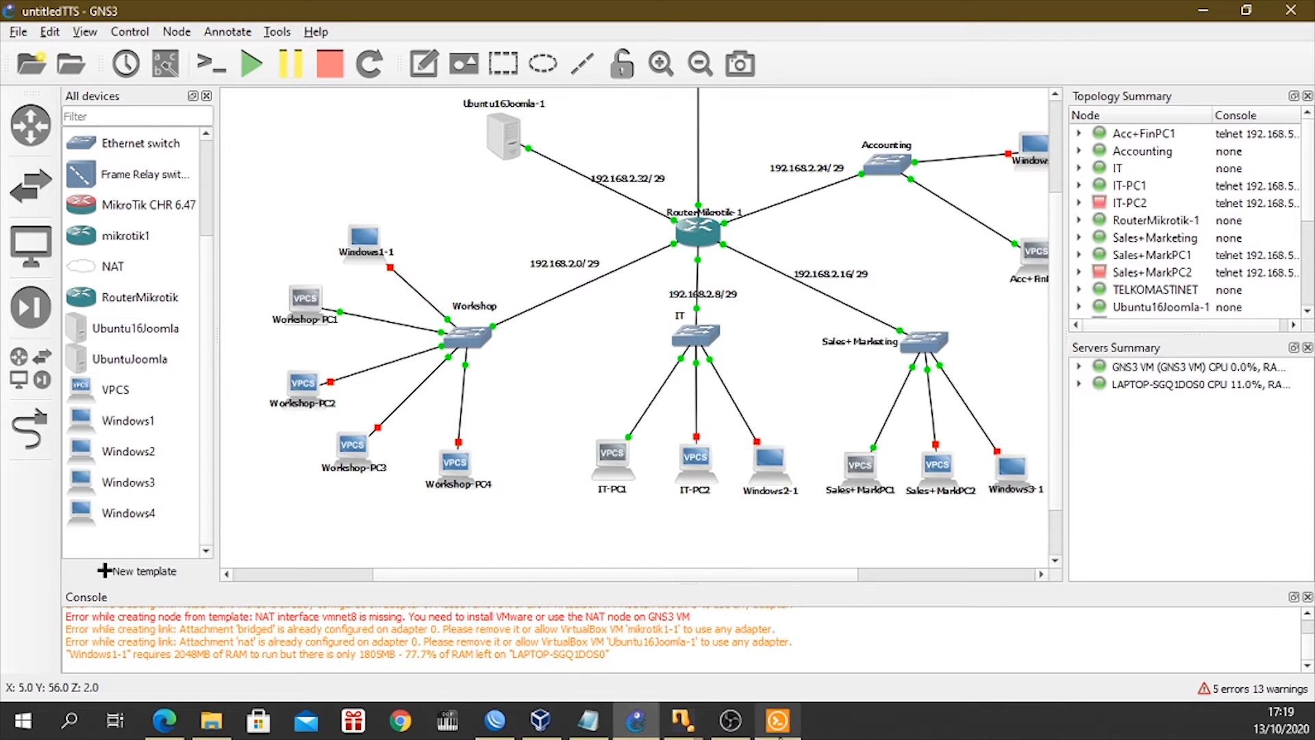
pyautogui.moveTo(778, 734)
pyautogui.click(780, 730)
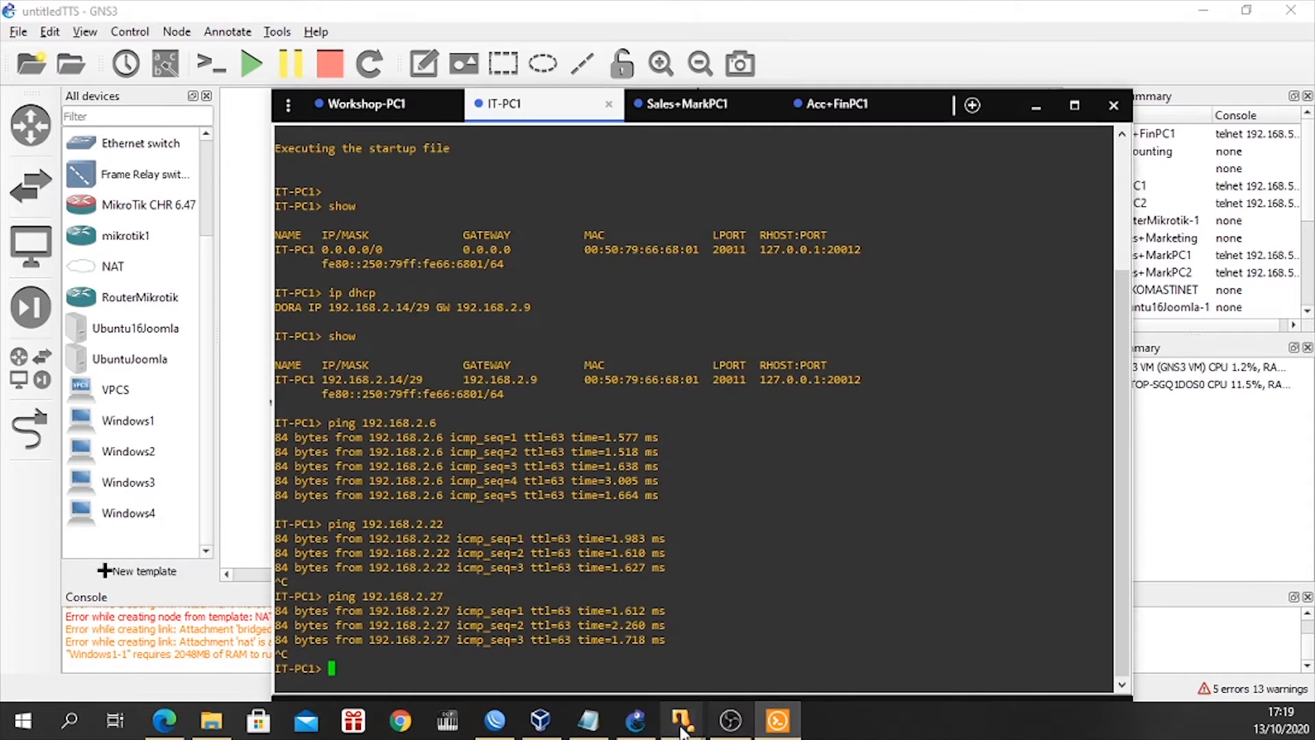
# Log in to the Ubuntu16Joomla virtual machine with the account password, check the server's IP address in its terminal, and hide the window.
pyautogui.moveTo(683, 731)
pyautogui.click(751, 653)
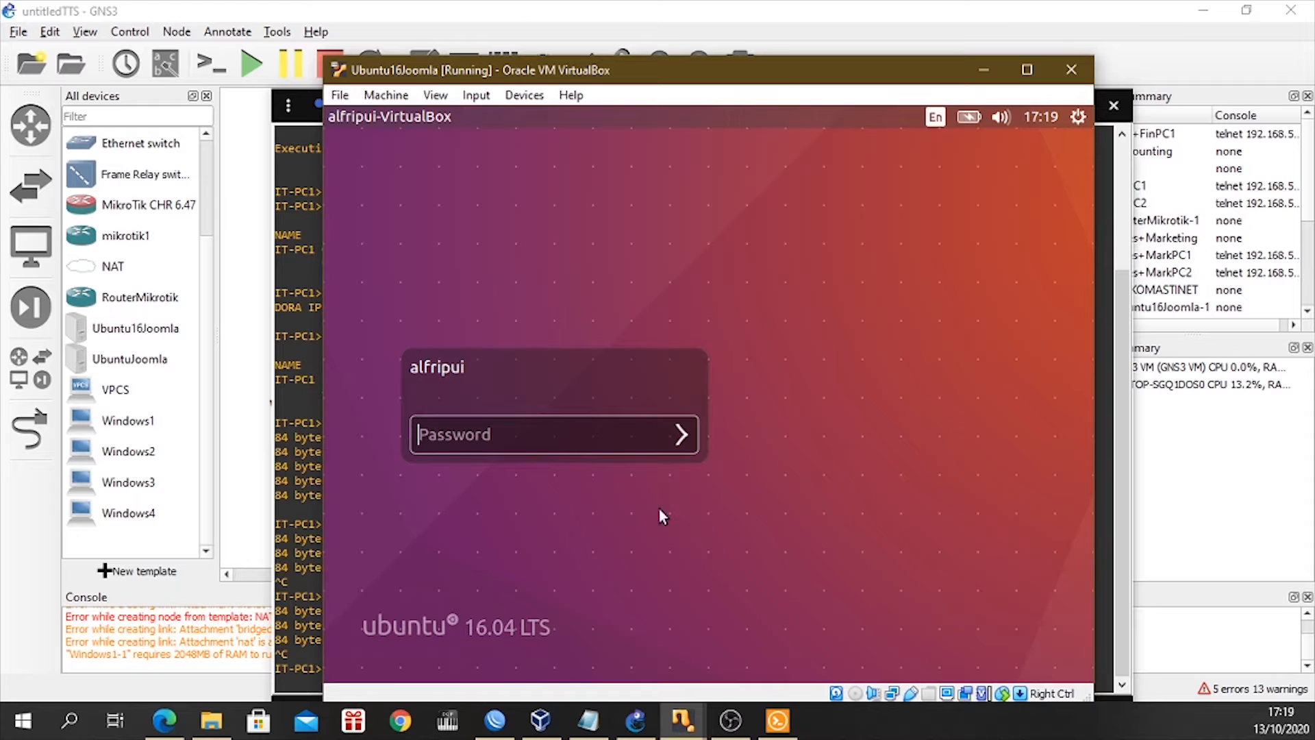
pyautogui.click(541, 435)
pyautogui.write('****')
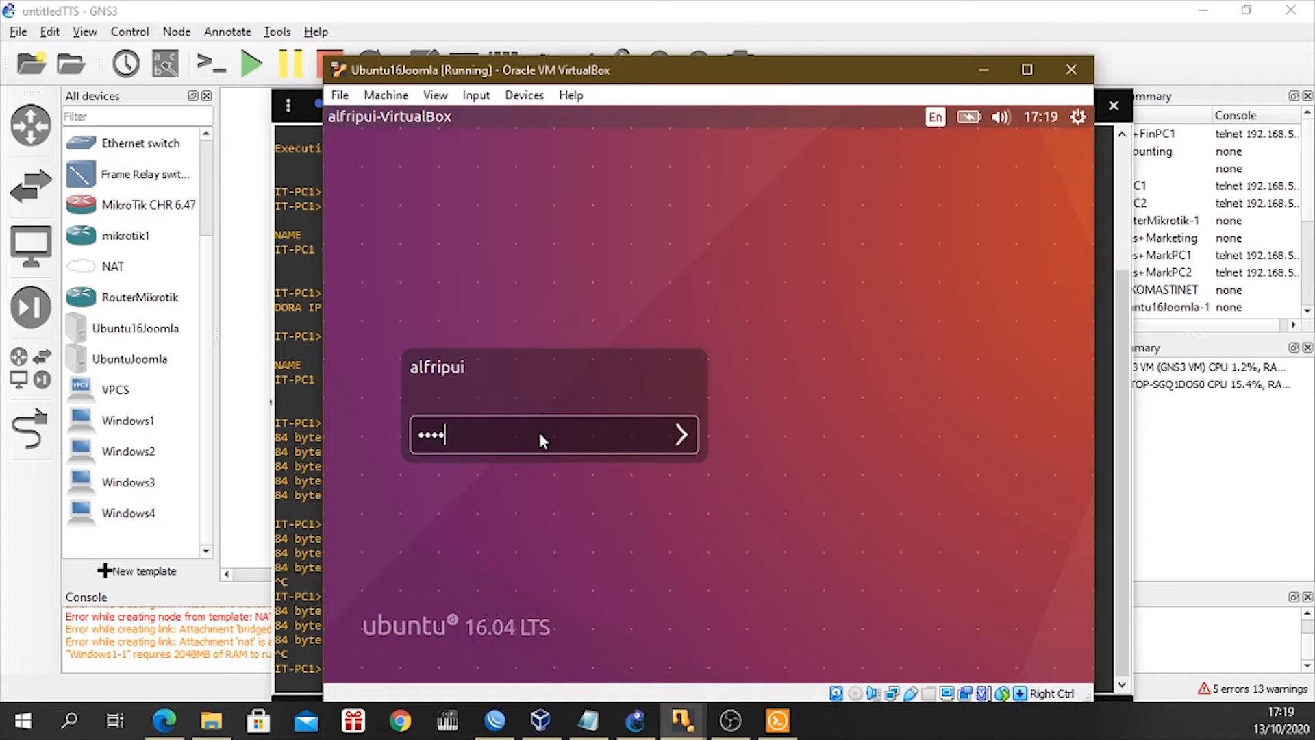
pyautogui.write('*')
pyautogui.press('Return')
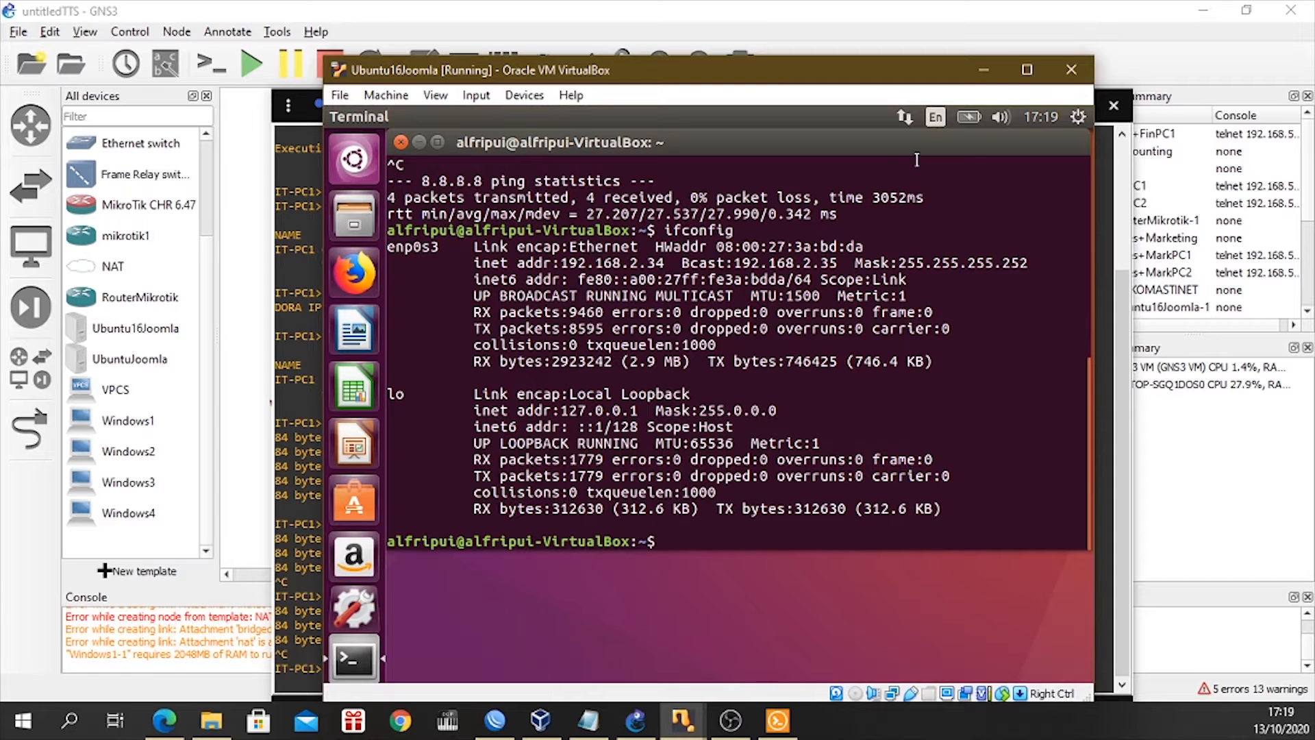
pyautogui.click(984, 69)
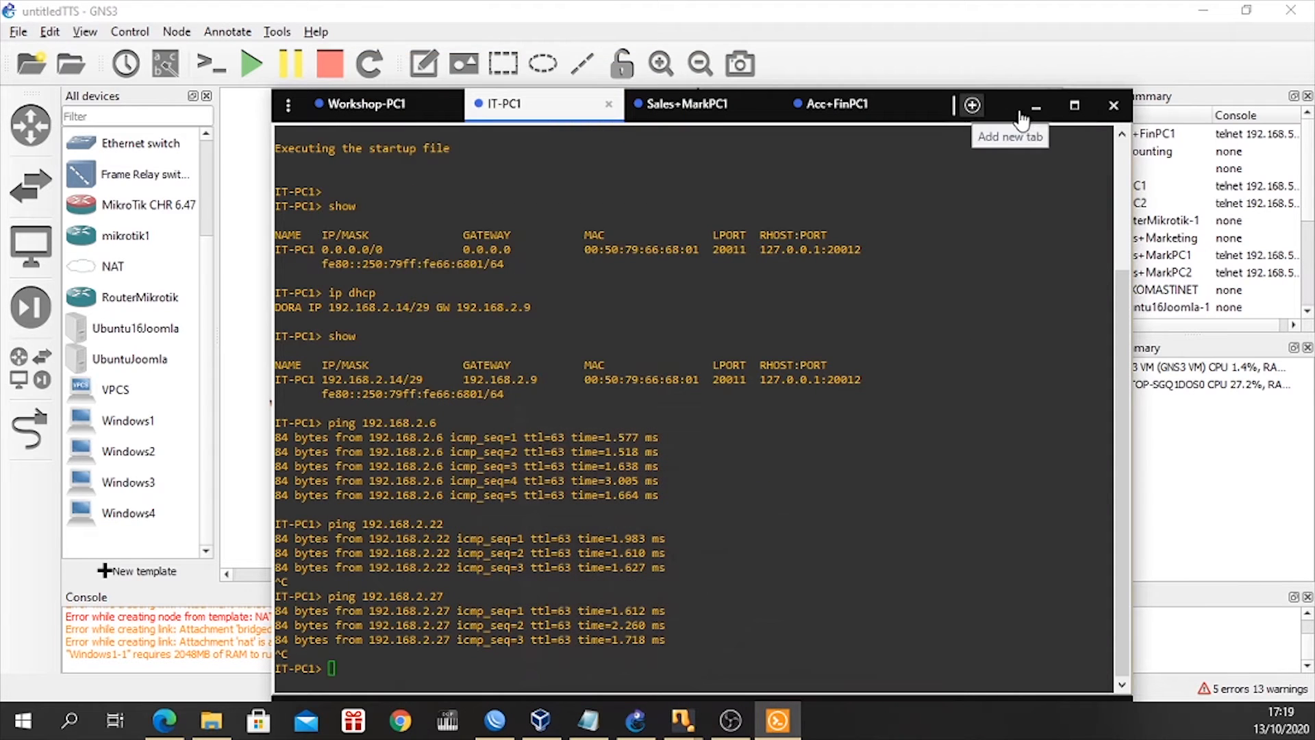
# From the IT-PC1 console, ping the Joomla server at 192.168.2.34.
pyautogui.click(471, 678)
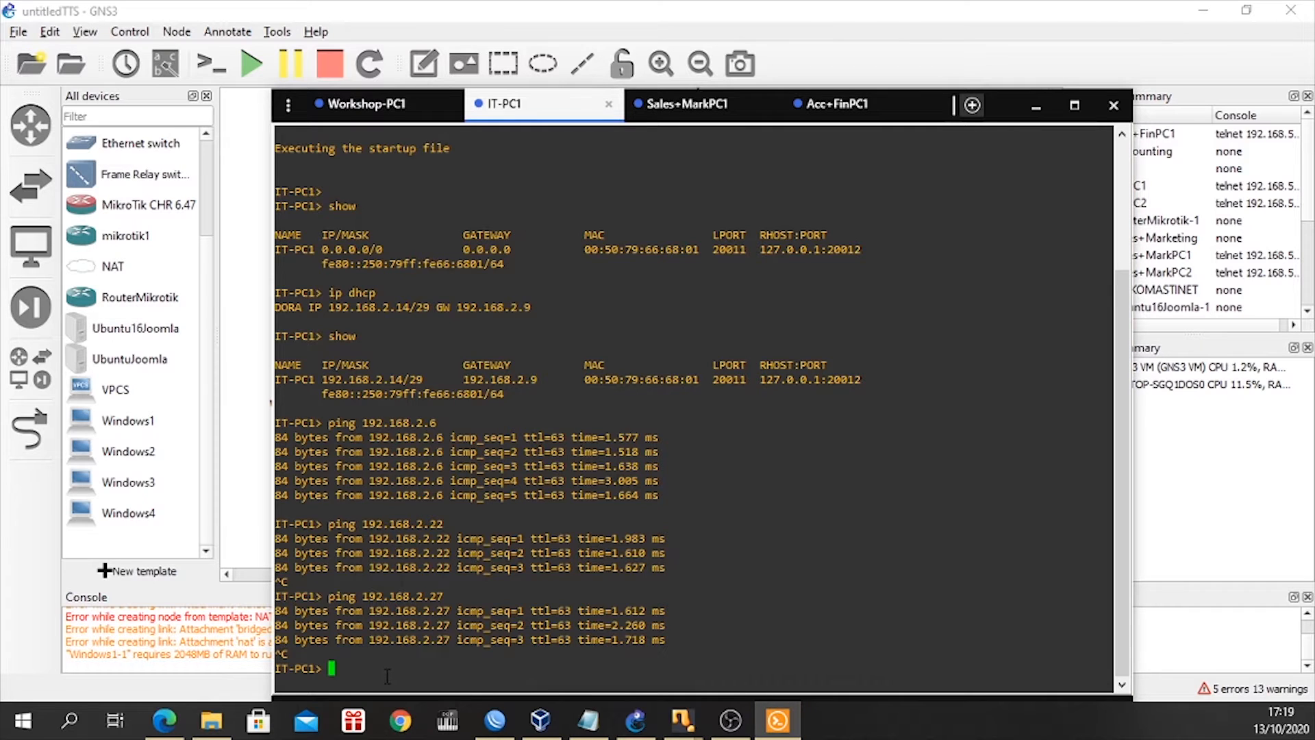
pyautogui.write('ping 192.168.2.34')
pyautogui.press('Return')
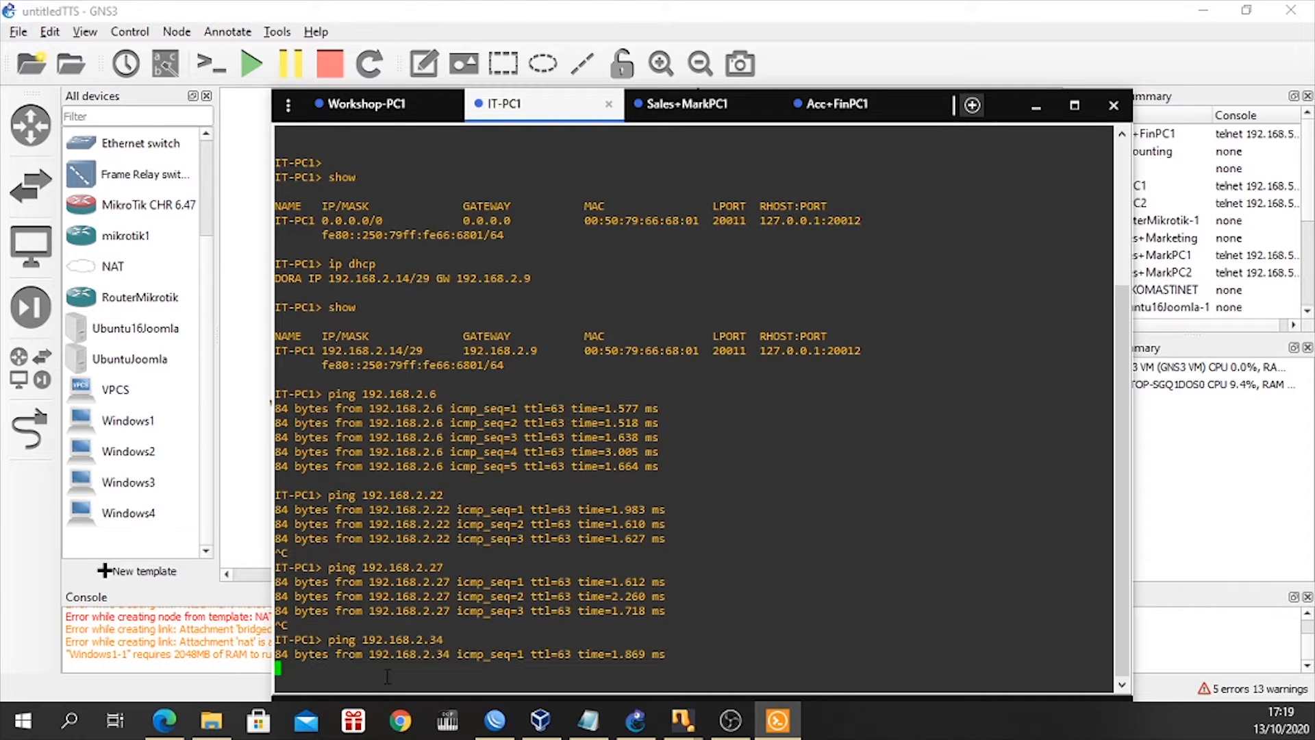
# From the Sales+MarkPC1 console, ping the Joomla server at 192.168.2.34.
pyautogui.click(690, 105)
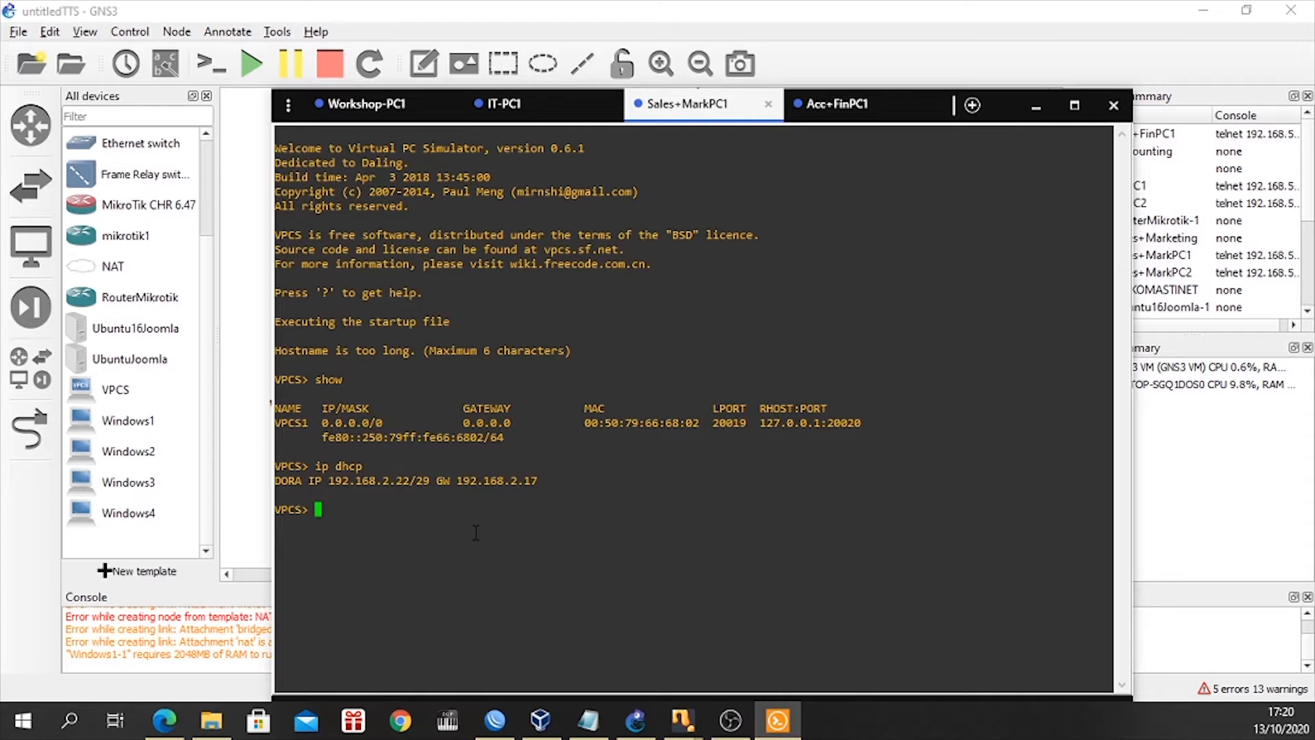
pyautogui.write('ping 192.168.2.34')
pyautogui.press('Return')
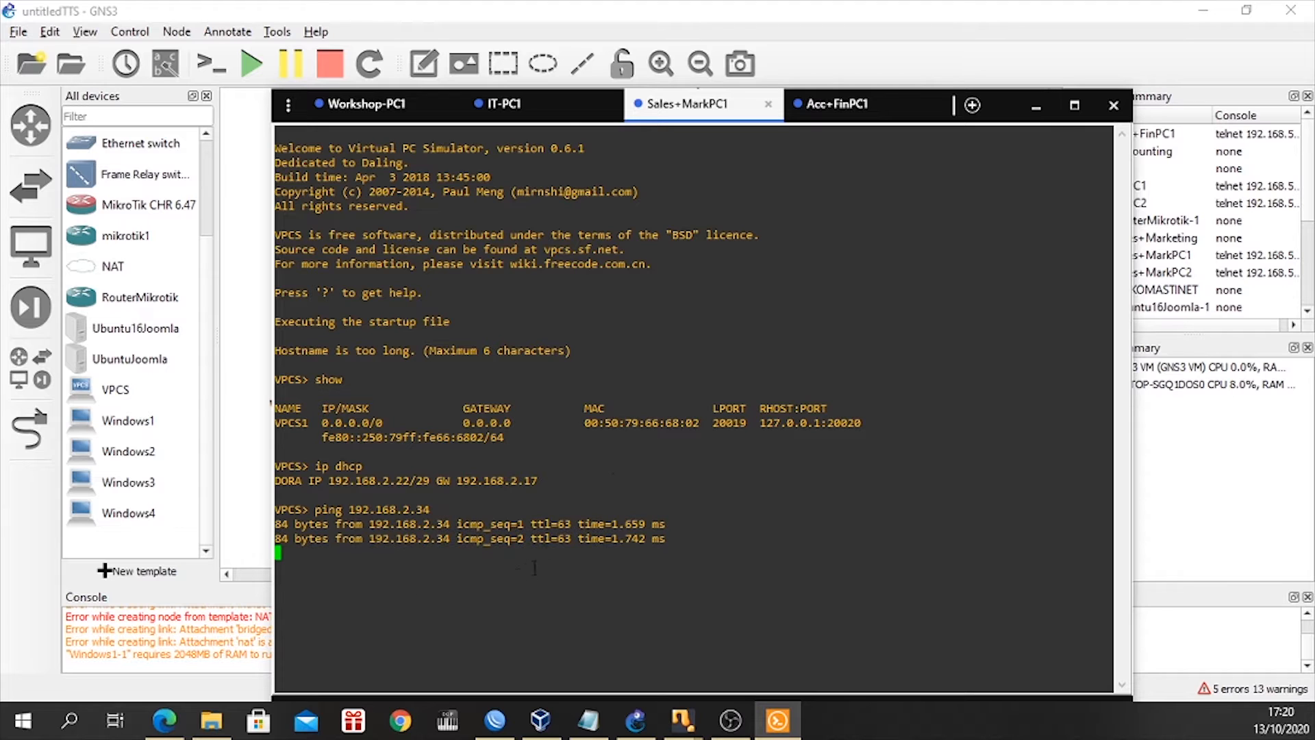
# From the Acc+FinPC1 console, ping the Joomla server at 192.168.2.34.
pyautogui.click(836, 103)
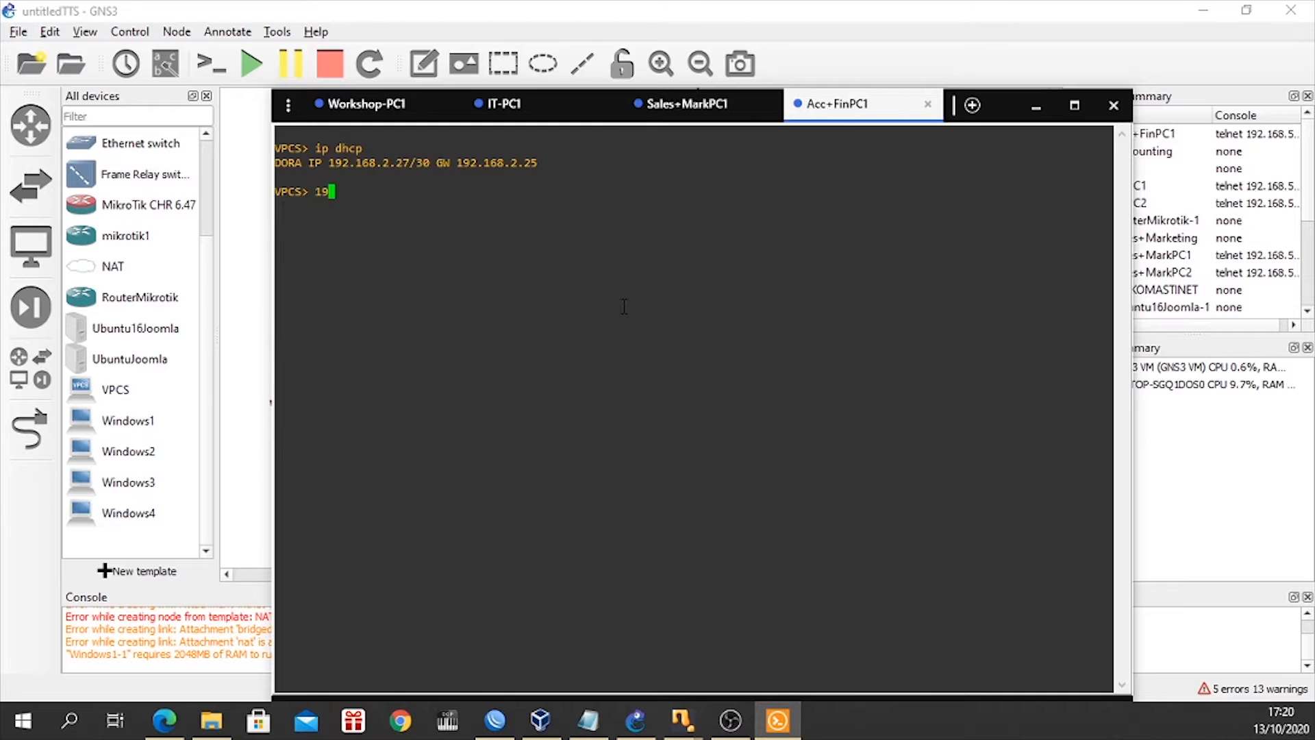
pyautogui.write('192')
pyautogui.press('BackSpace')
pyautogui.press('BackSpace')
pyautogui.press('BackSpace')
pyautogui.write('ping 192.168.2.3')
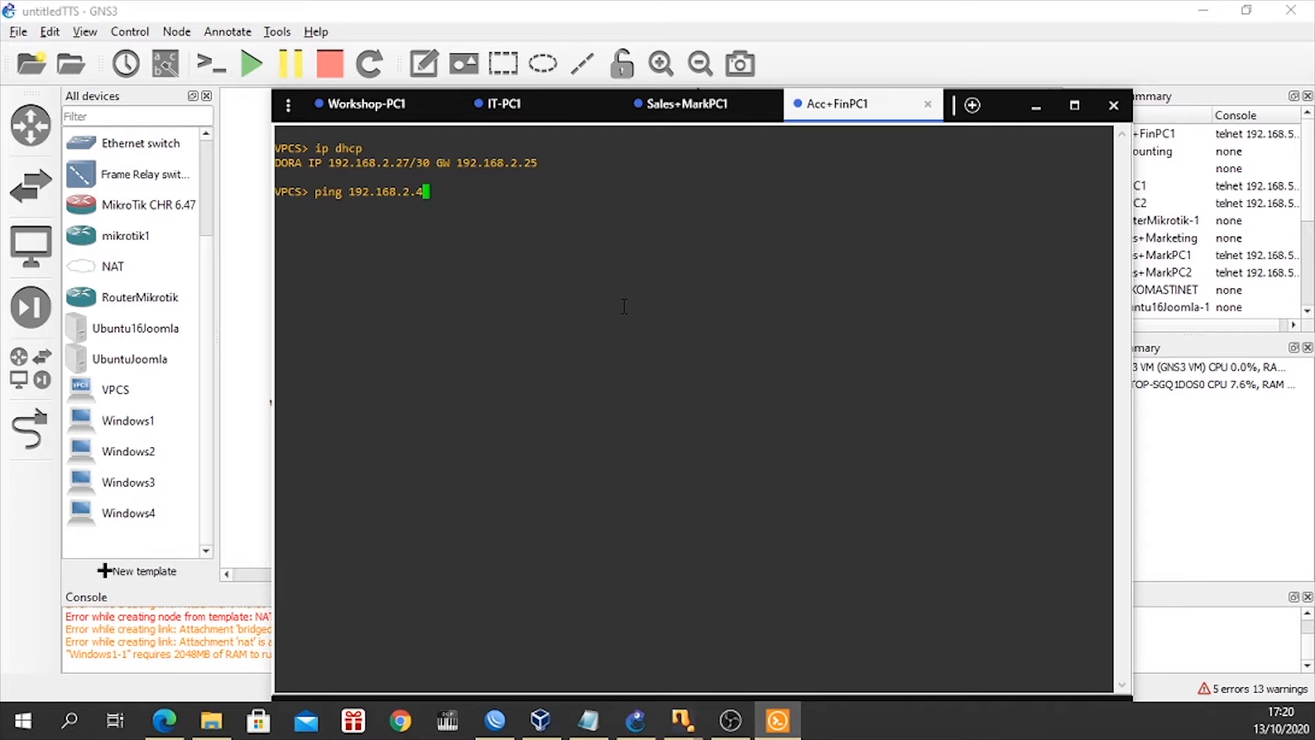
pyautogui.write('4')
pyautogui.press('BackSpace')
pyautogui.write('34')
pyautogui.press('Return')
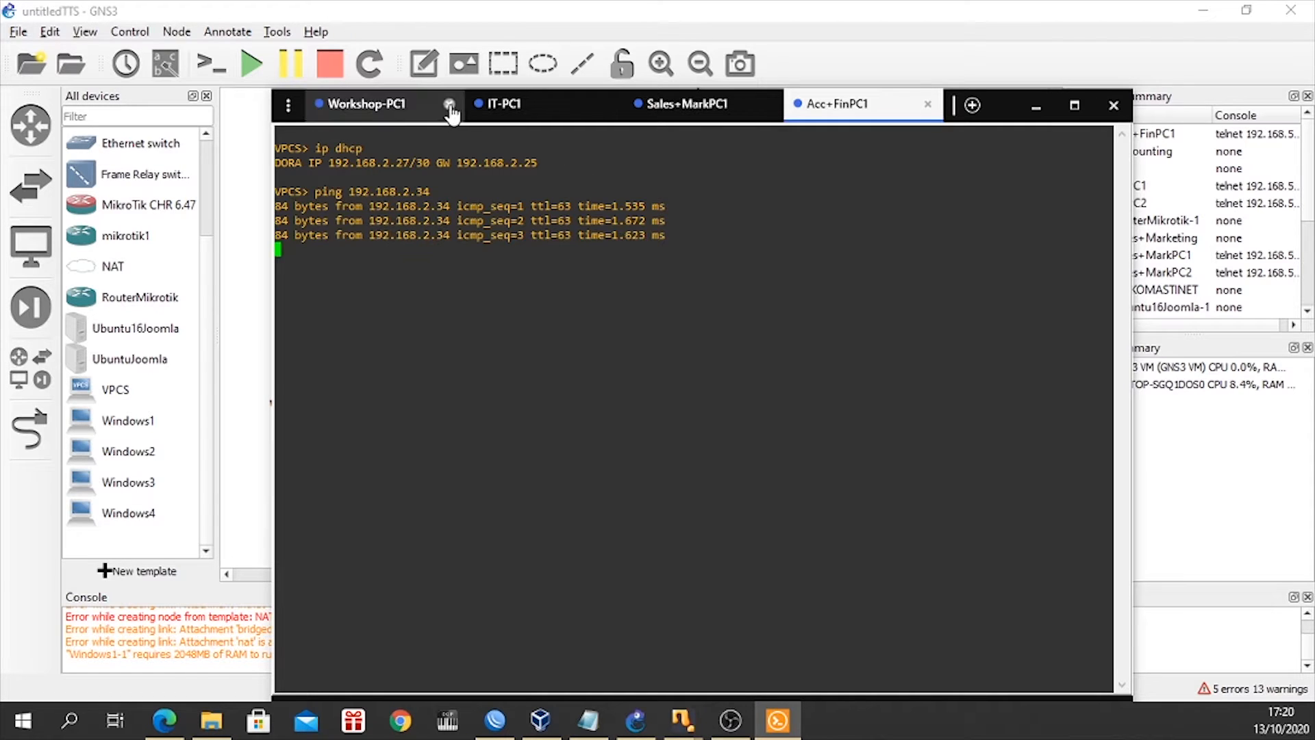
# Review the assignment PDF's requirements on which departments may access the web server from the local network, and hide the document.
pyautogui.click(383, 115)
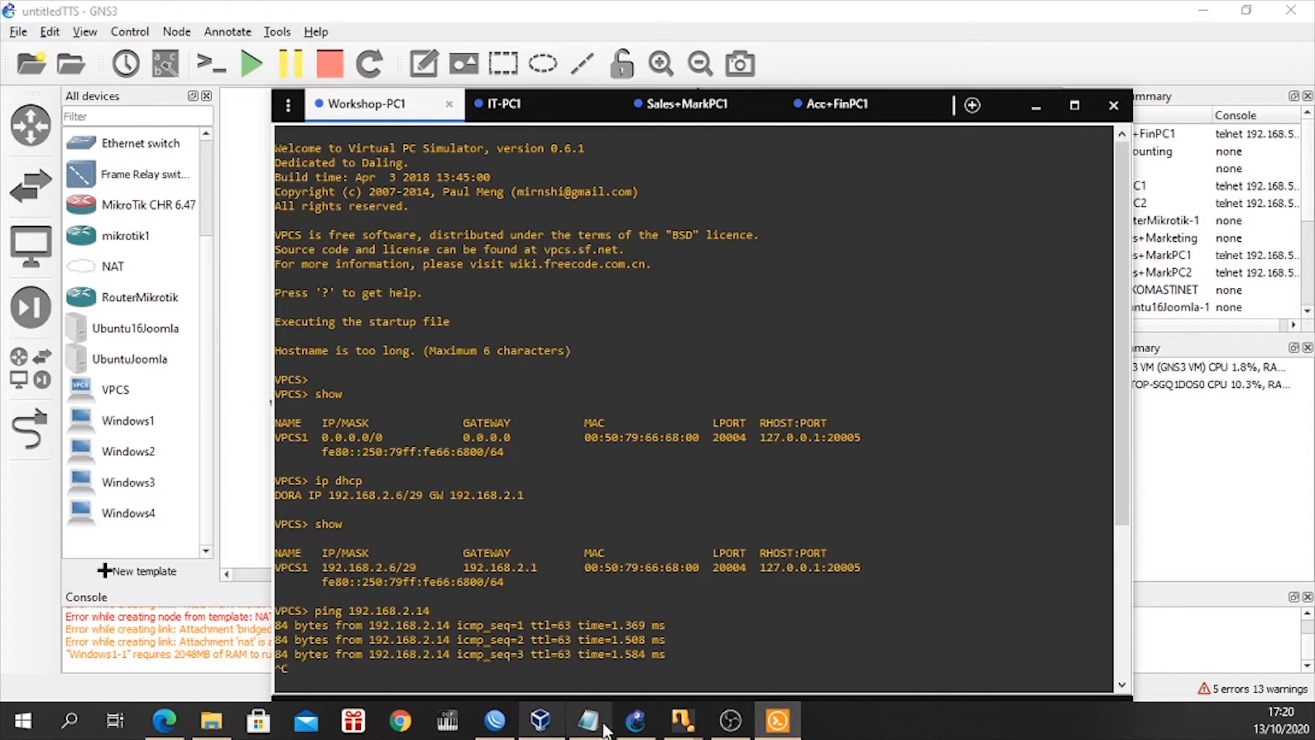
pyautogui.click(165, 721)
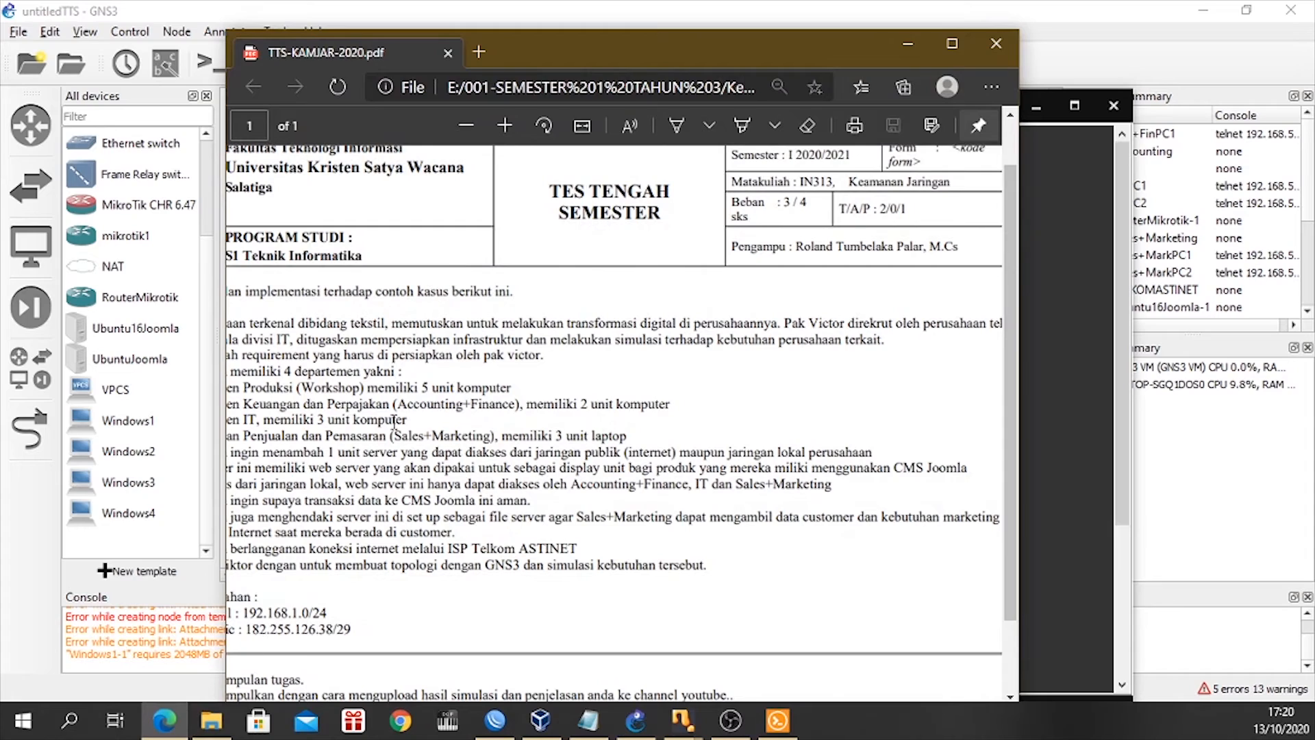
pyautogui.hscroll(-4, 539, 577)
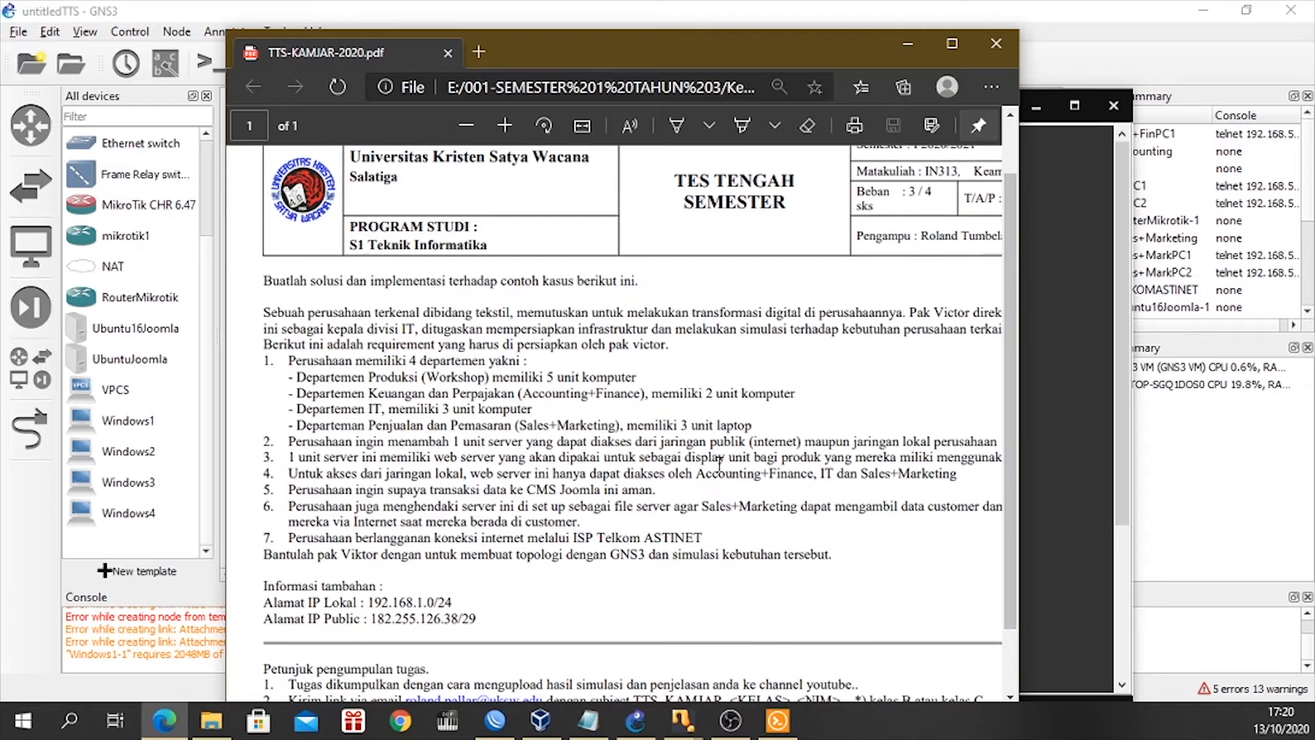
pyautogui.hscroll(2, 751, 465)
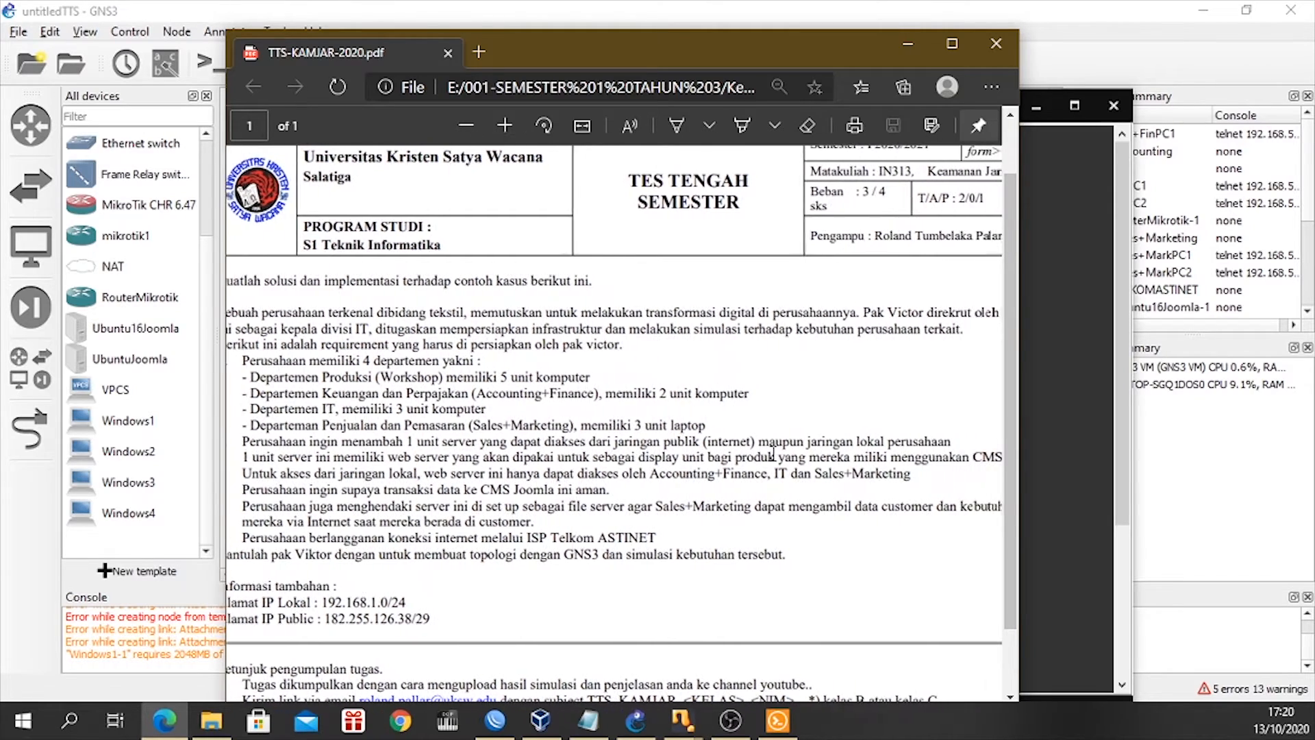
pyautogui.hscroll(-1, 759, 456)
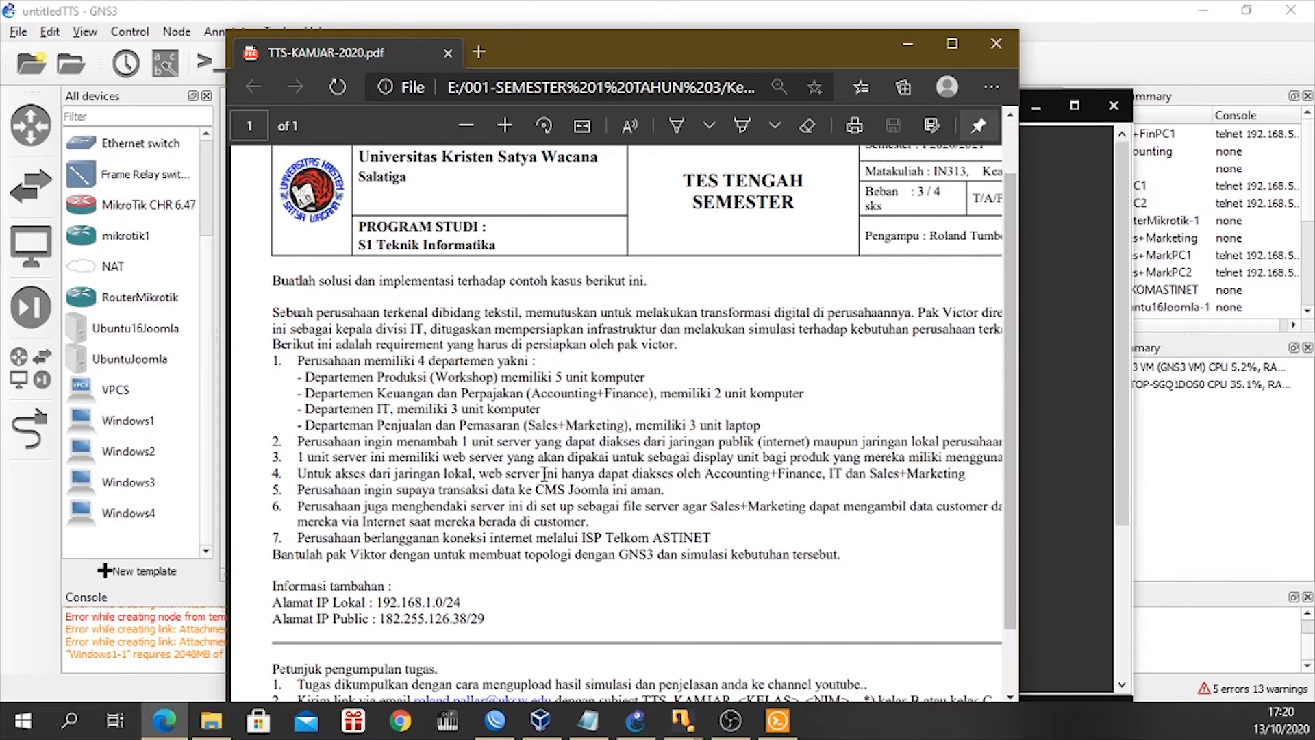
pyautogui.hscroll(2, 545, 473)
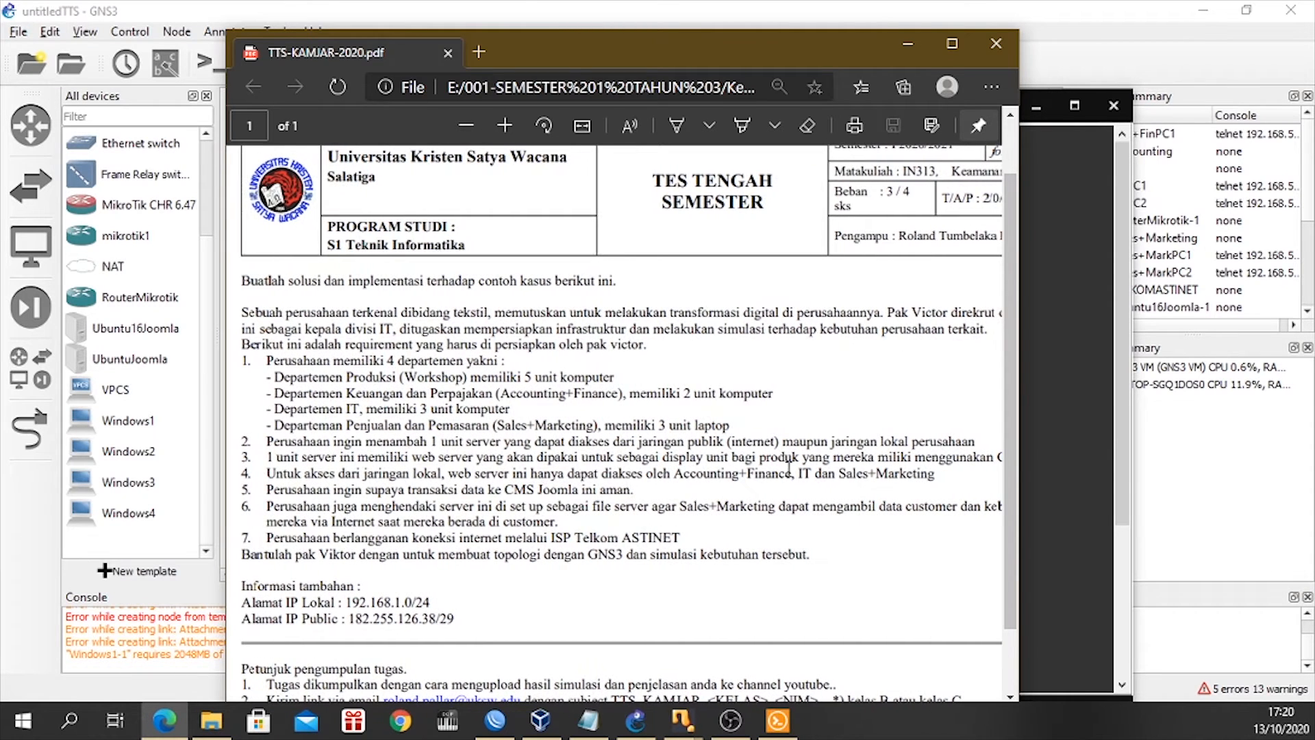
pyautogui.hscroll(4, 957, 456)
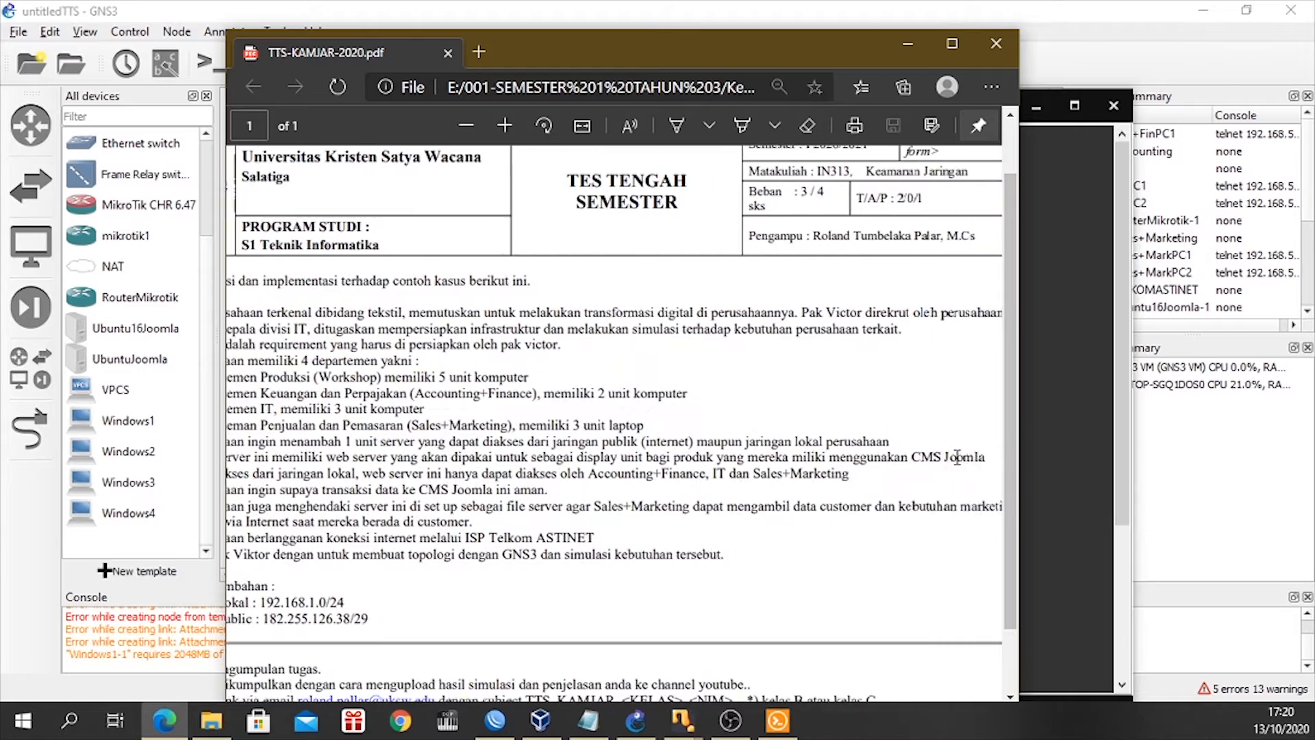
pyautogui.hscroll(-3, 935, 462)
pyautogui.hscroll(-1, 496, 468)
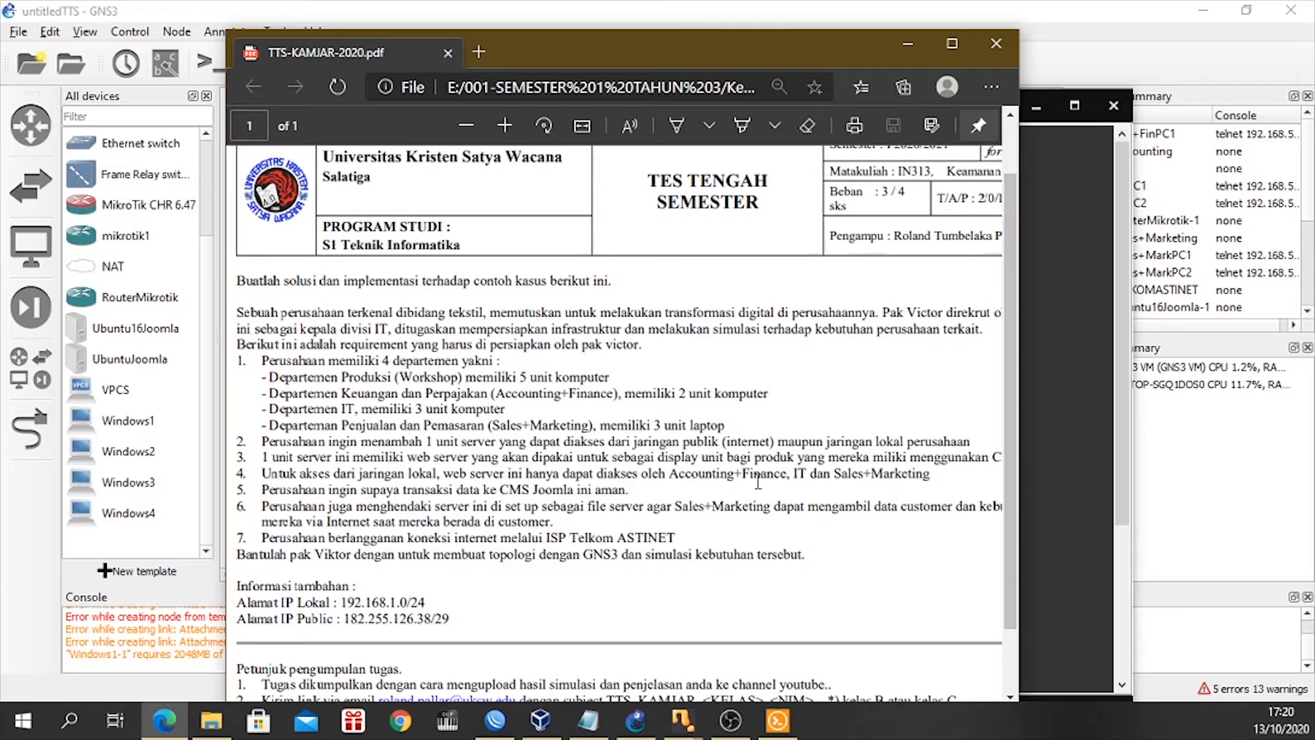
pyautogui.click(901, 47)
# Recheck the server pings in the other departments' consoles, and ping 192.168.2.34 from Workshop-PC1.
pyautogui.click(545, 110)
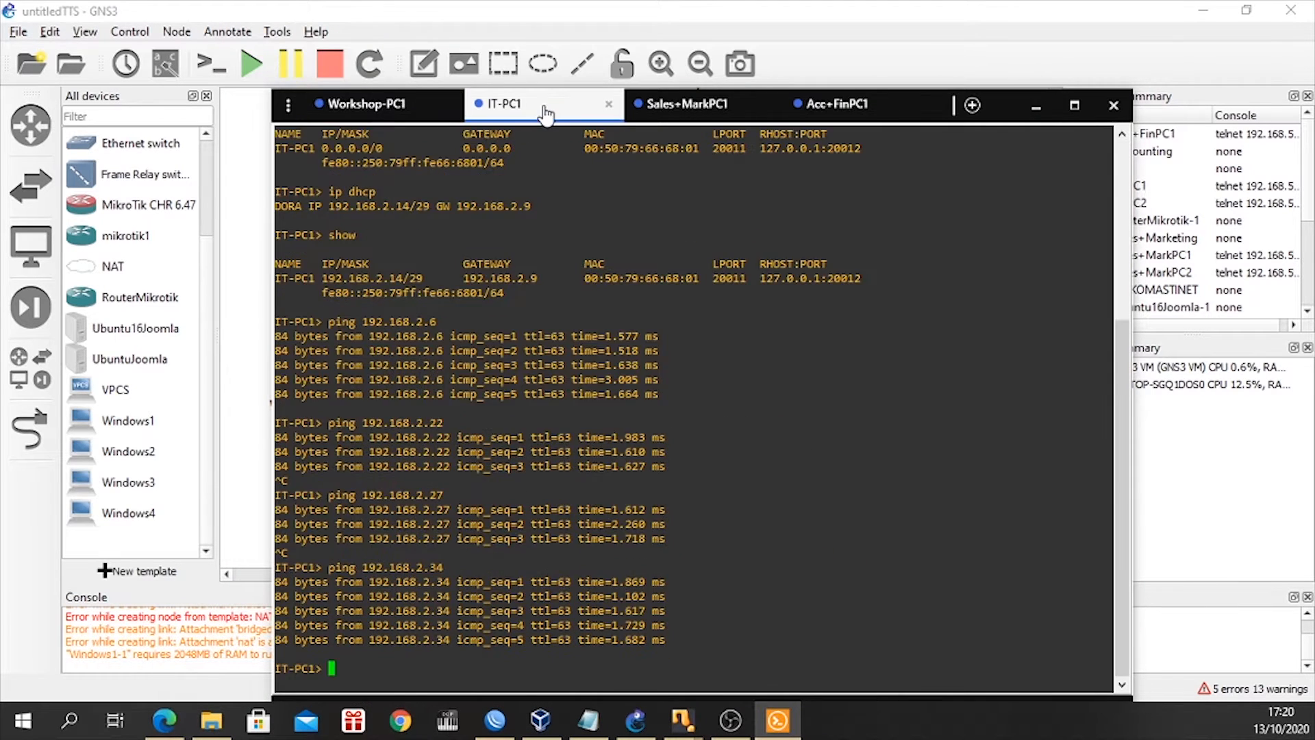
pyautogui.click(685, 106)
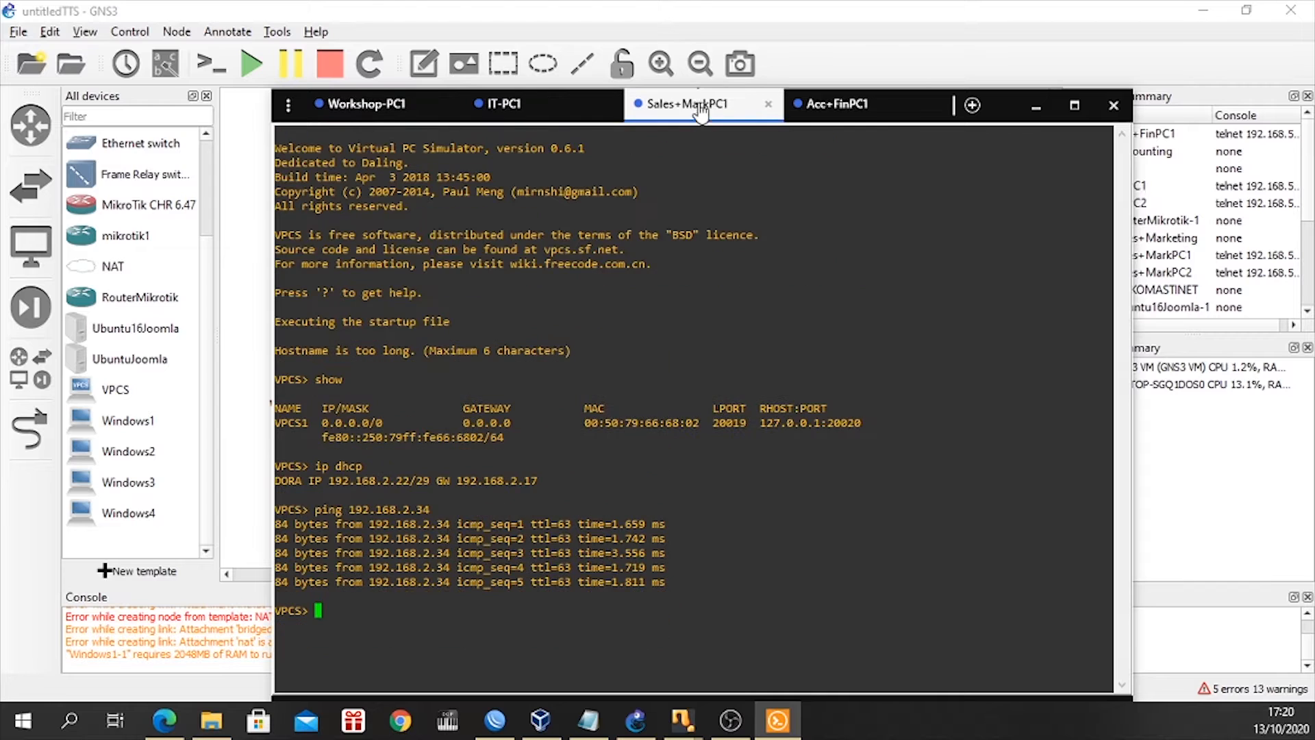
pyautogui.click(833, 109)
pyautogui.click(389, 106)
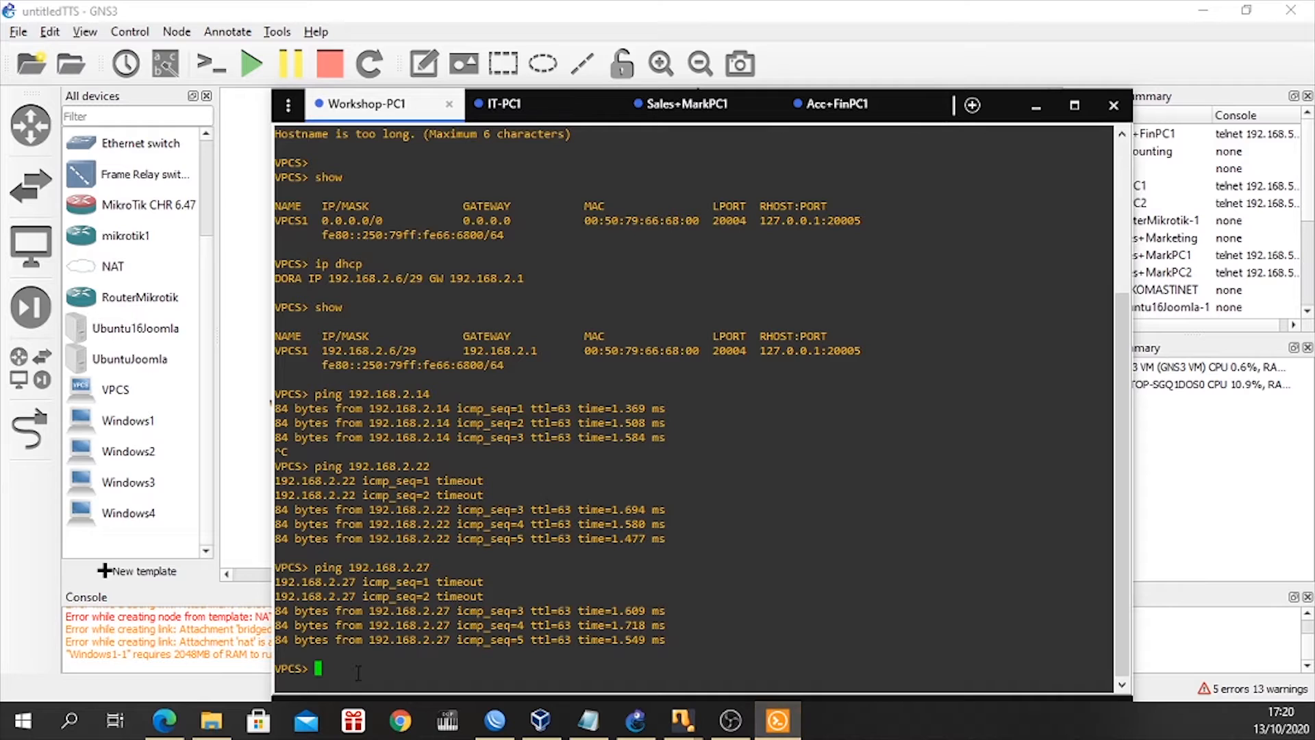
pyautogui.write('ping 192.168.2.')
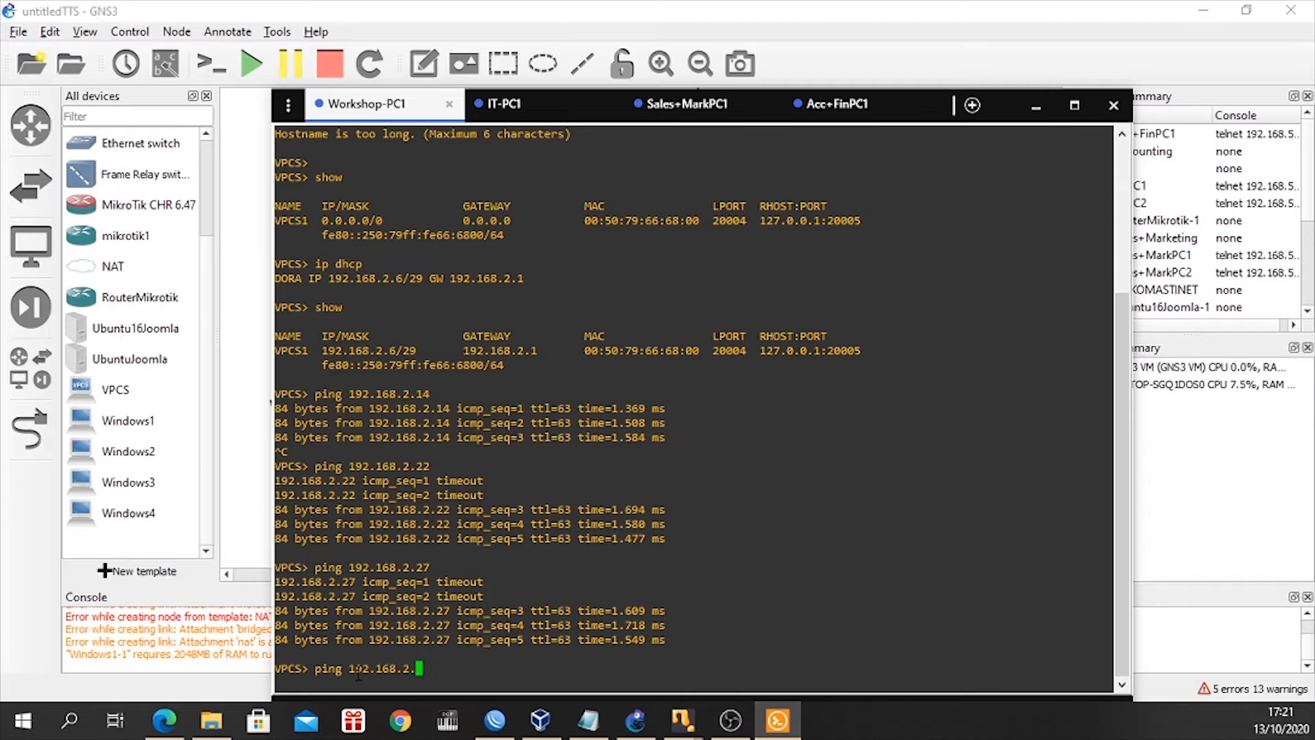
pyautogui.write('34')
pyautogui.press('Return')
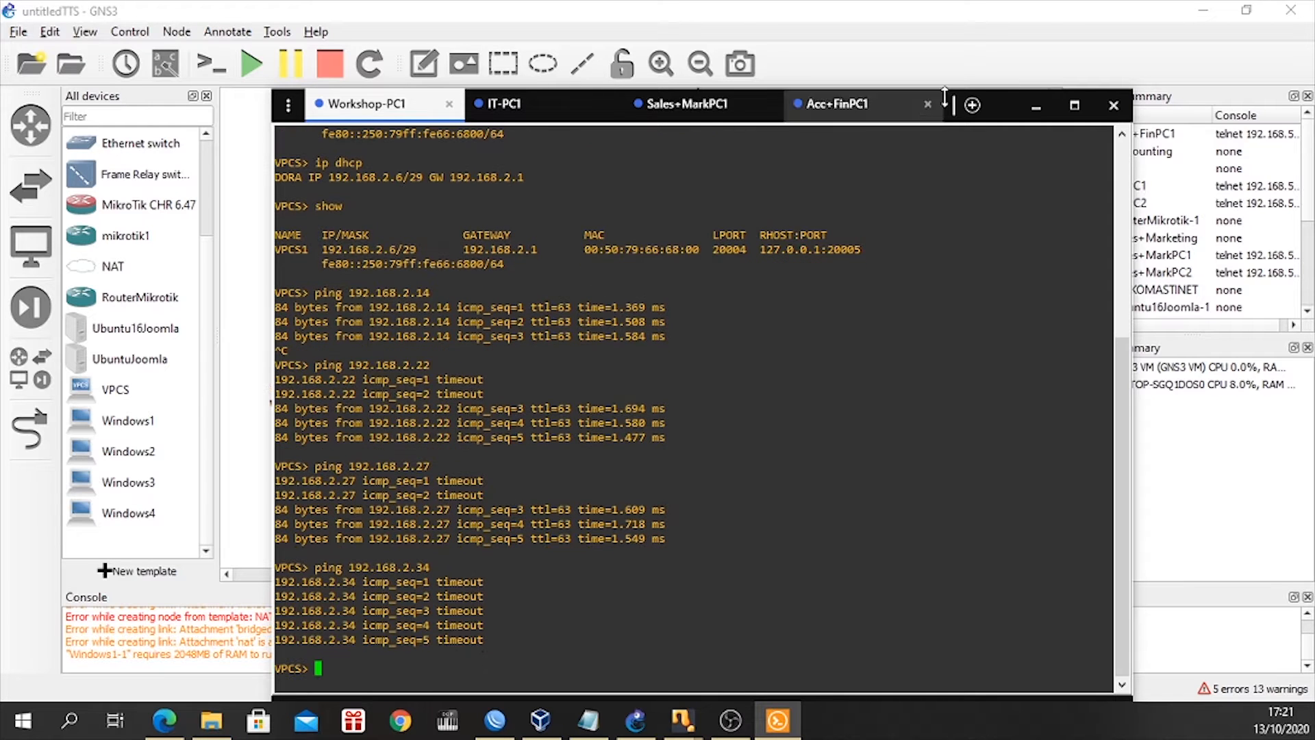
# Glance at the topology behind the PC consoles, and close the console window.
pyautogui.click(1036, 106)
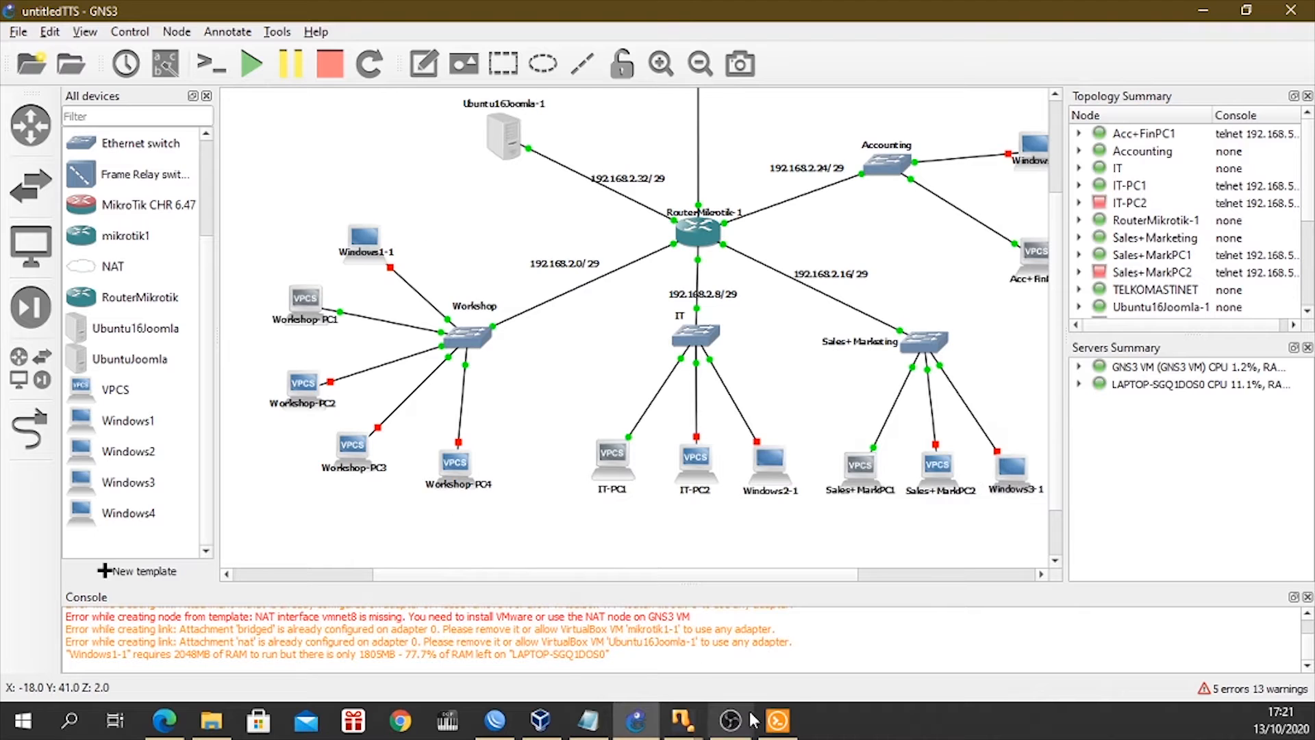
pyautogui.click(777, 719)
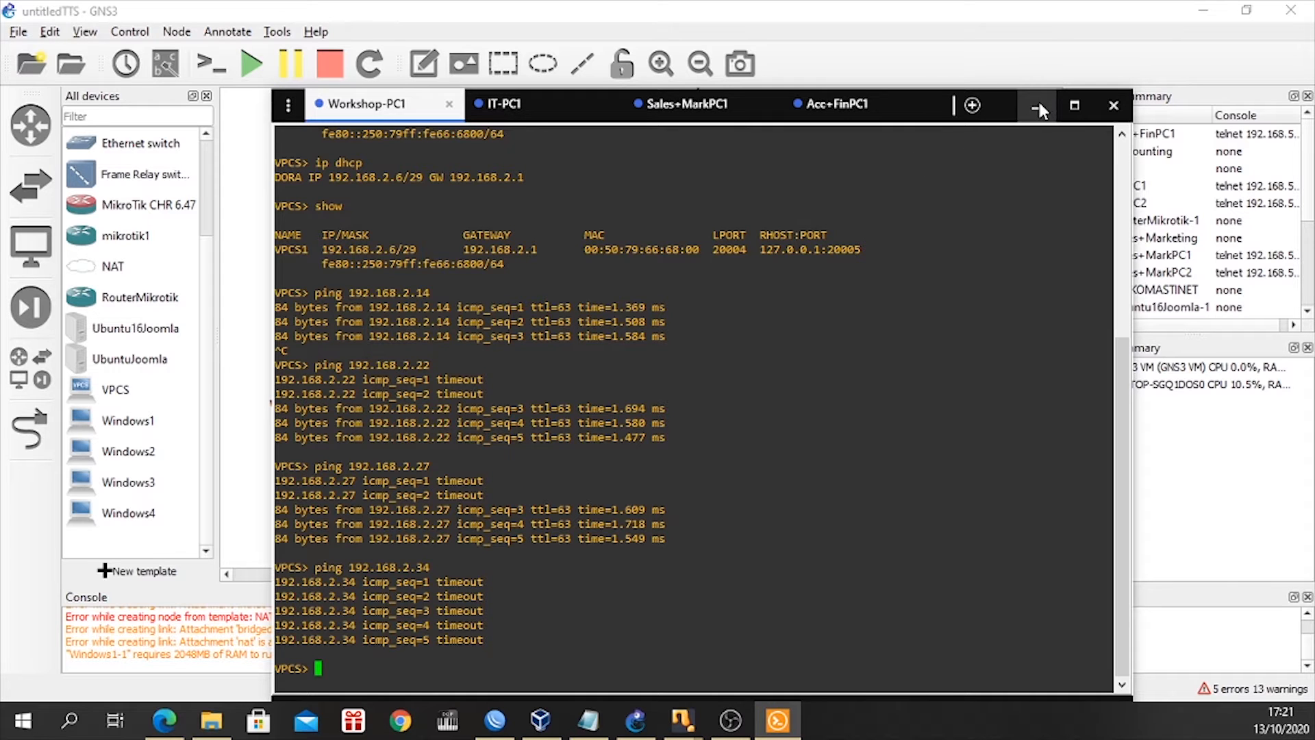
pyautogui.click(1113, 106)
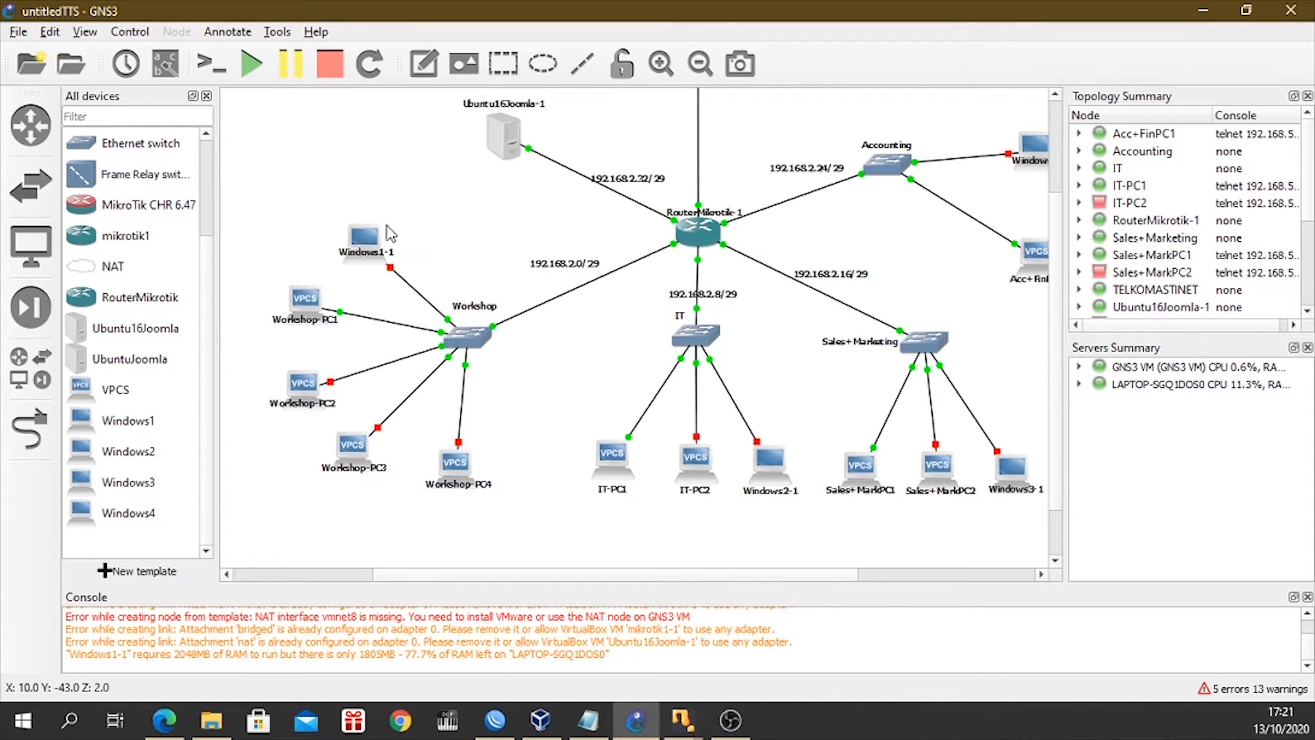
# Examine the GNS3 topology from the Windows1-1 node and the Joomla server to the router and the department networks.
pyautogui.click(369, 256)
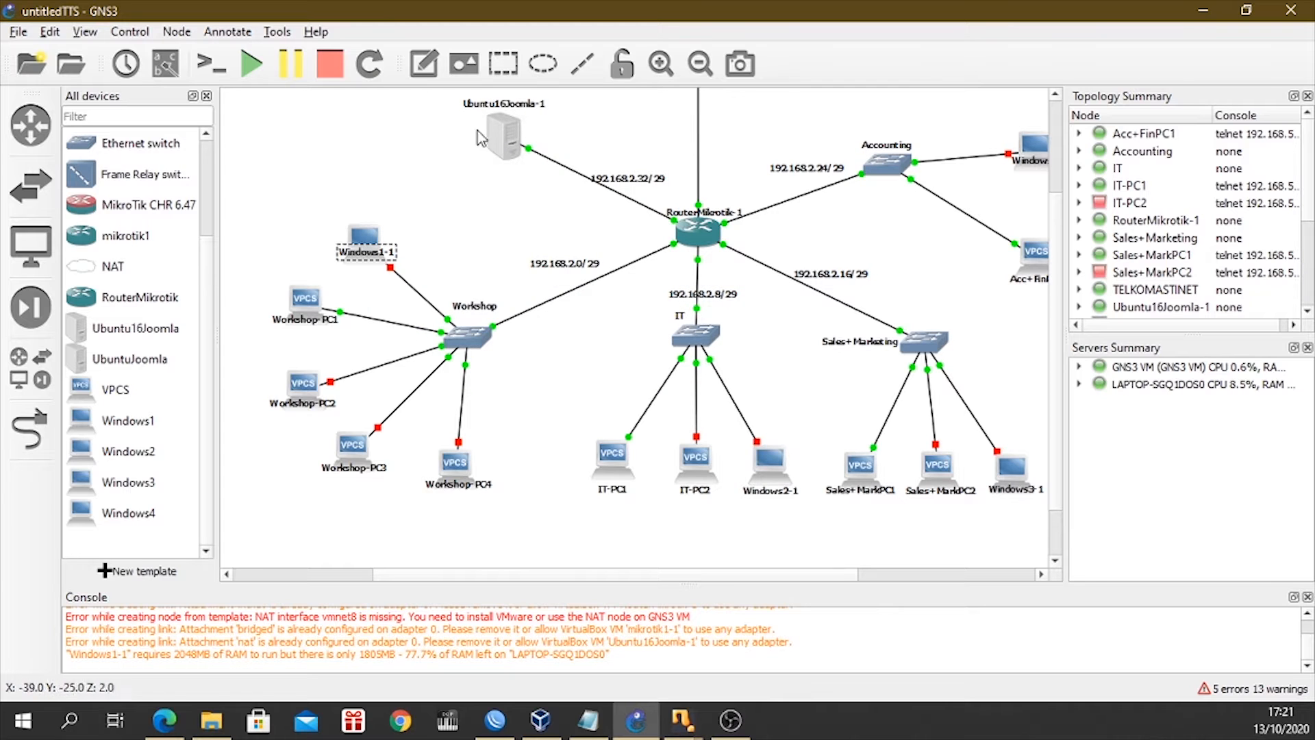
pyautogui.scroll(2, 535, 206)
pyautogui.scroll(-3, 566, 336)
pyautogui.scroll(2, 566, 336)
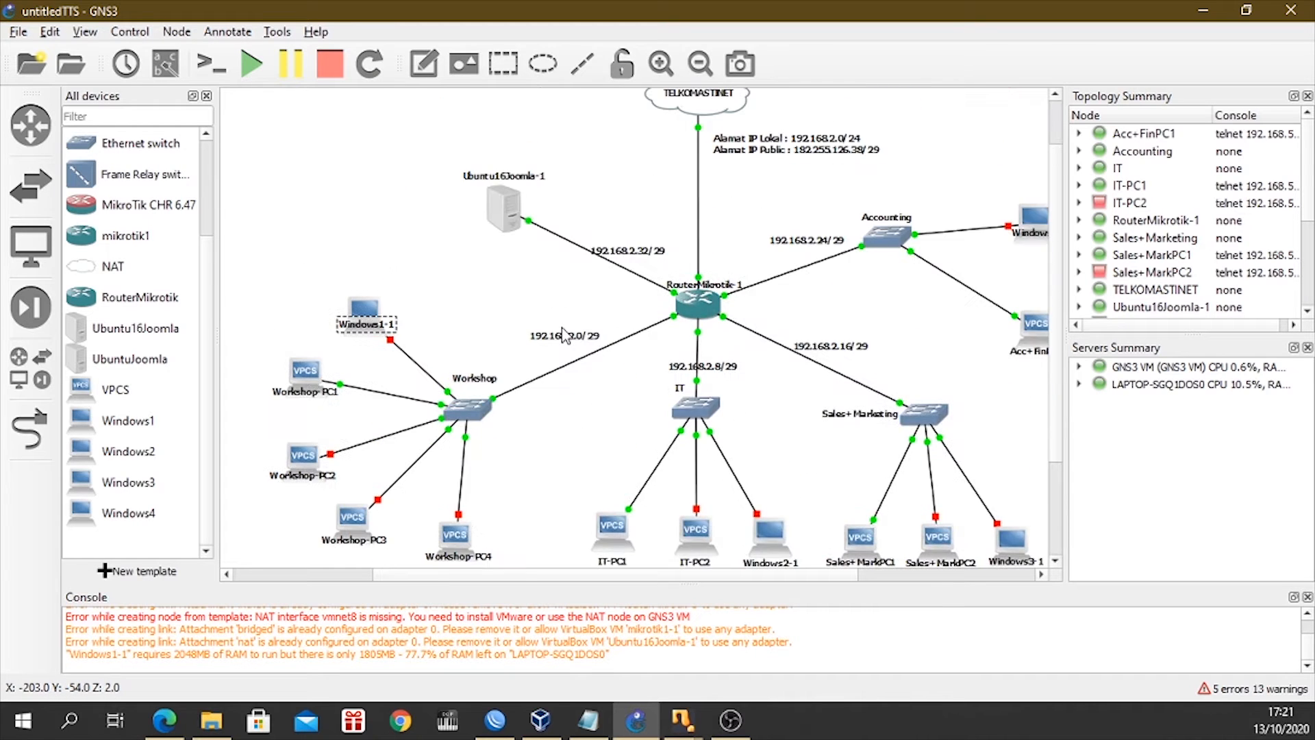
pyautogui.scroll(-1, 566, 336)
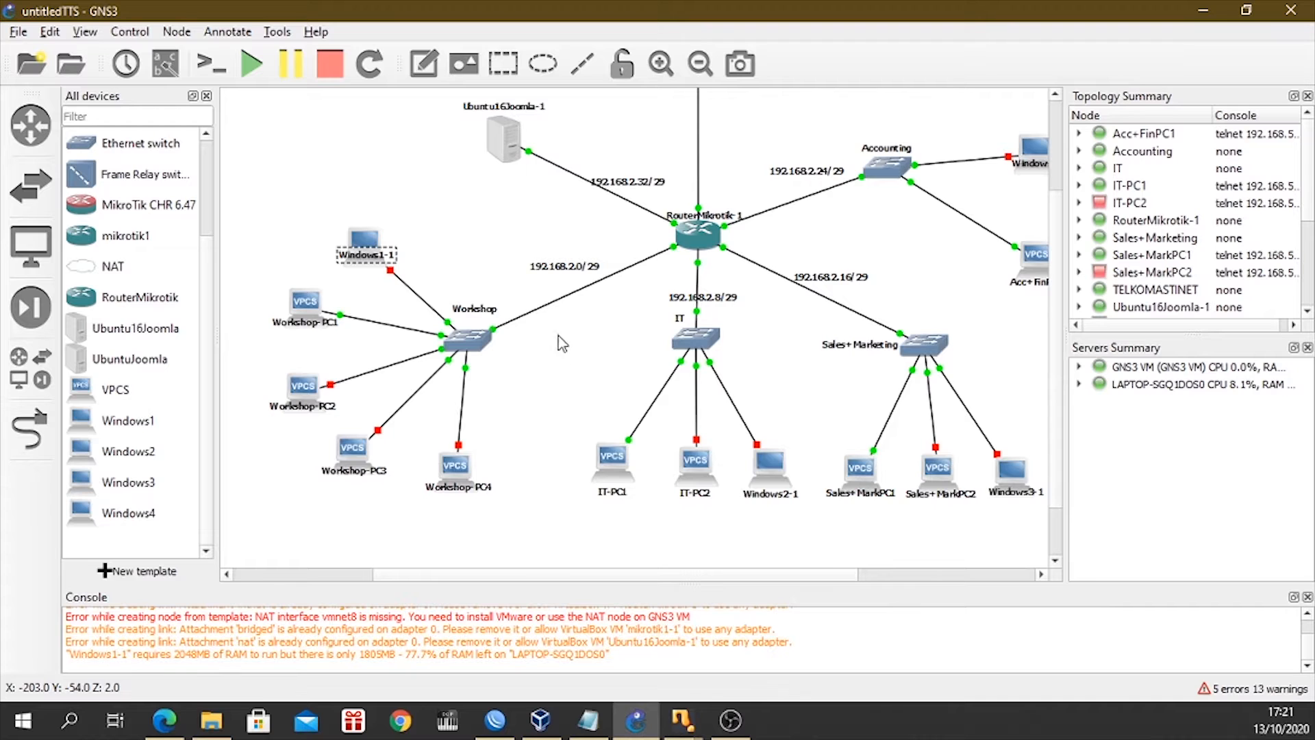
pyautogui.hscroll(1, 559, 329)
pyautogui.scroll(2, 559, 329)
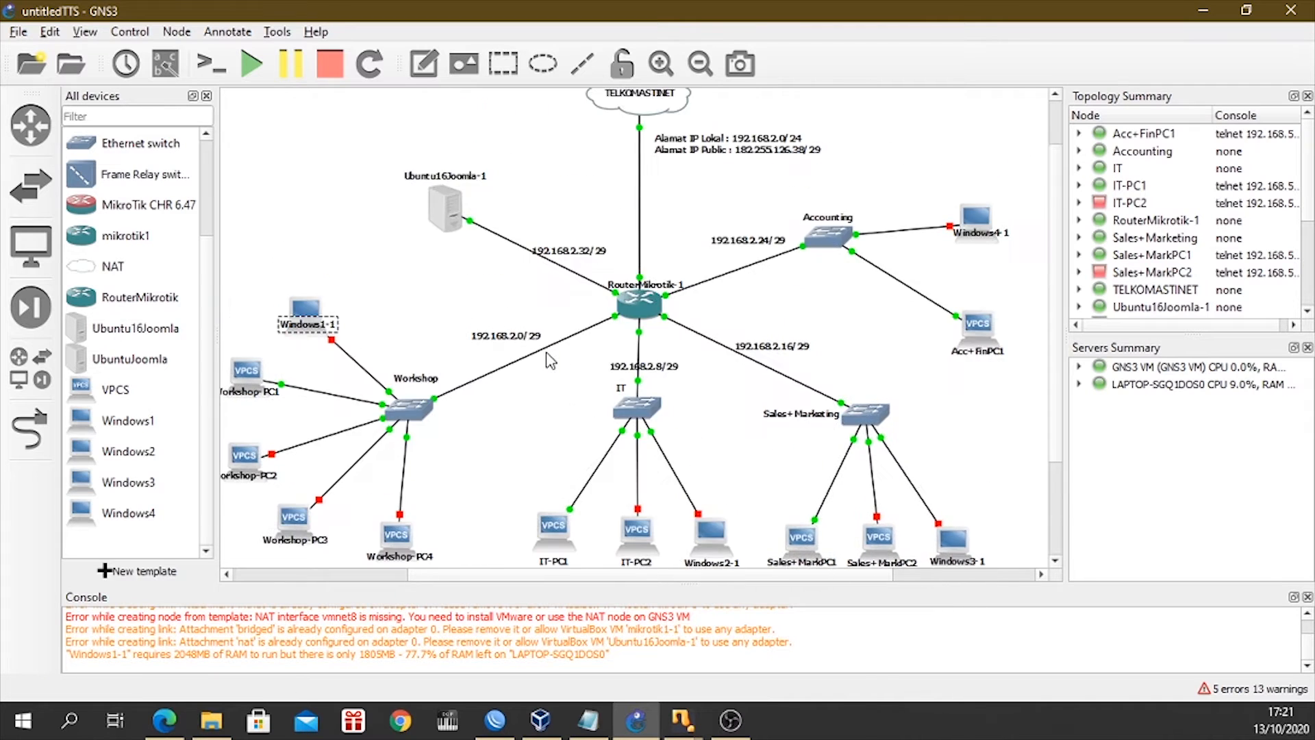
pyautogui.scroll(-2, 551, 356)
pyautogui.scroll(2, 551, 356)
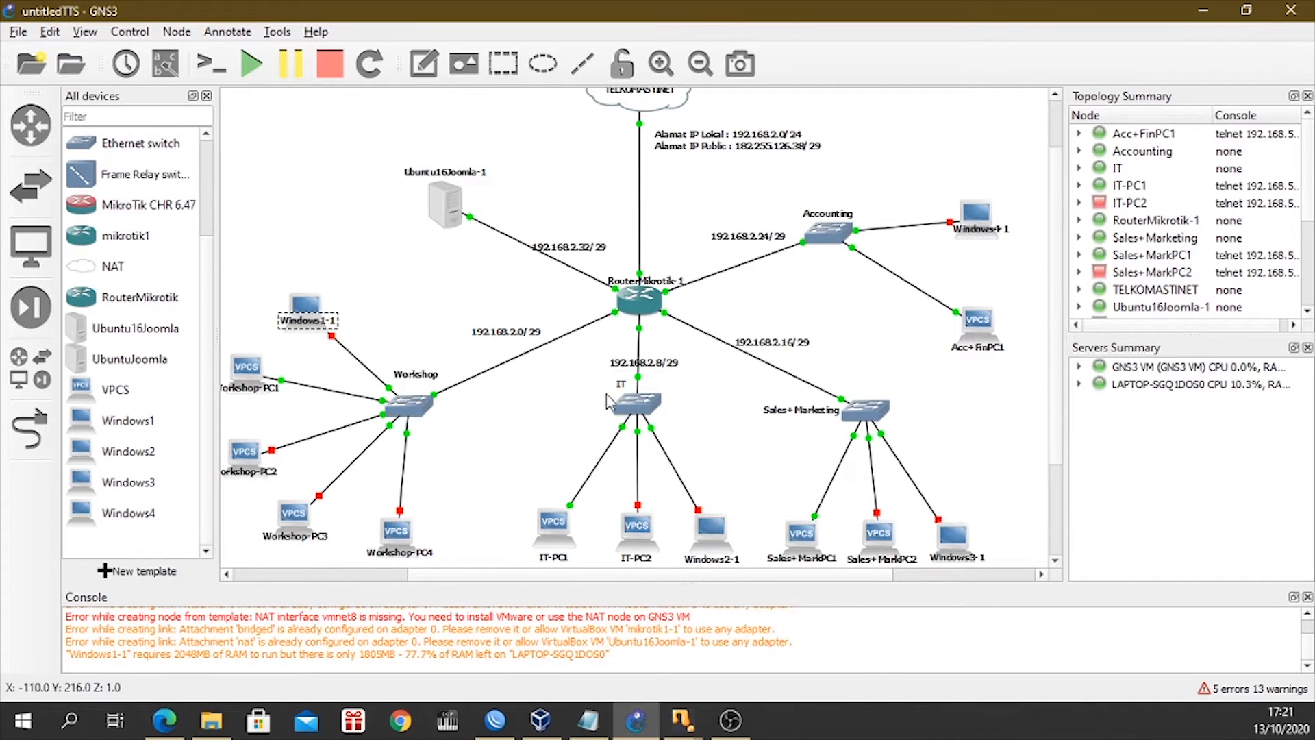
pyautogui.scroll(-2, 541, 459)
# Ping 8.8.8.8 from the Ubuntu16Joomla server's terminal, stop the ping after a few replies, and minimize the virtual machine window.
pyautogui.moveTo(683, 720)
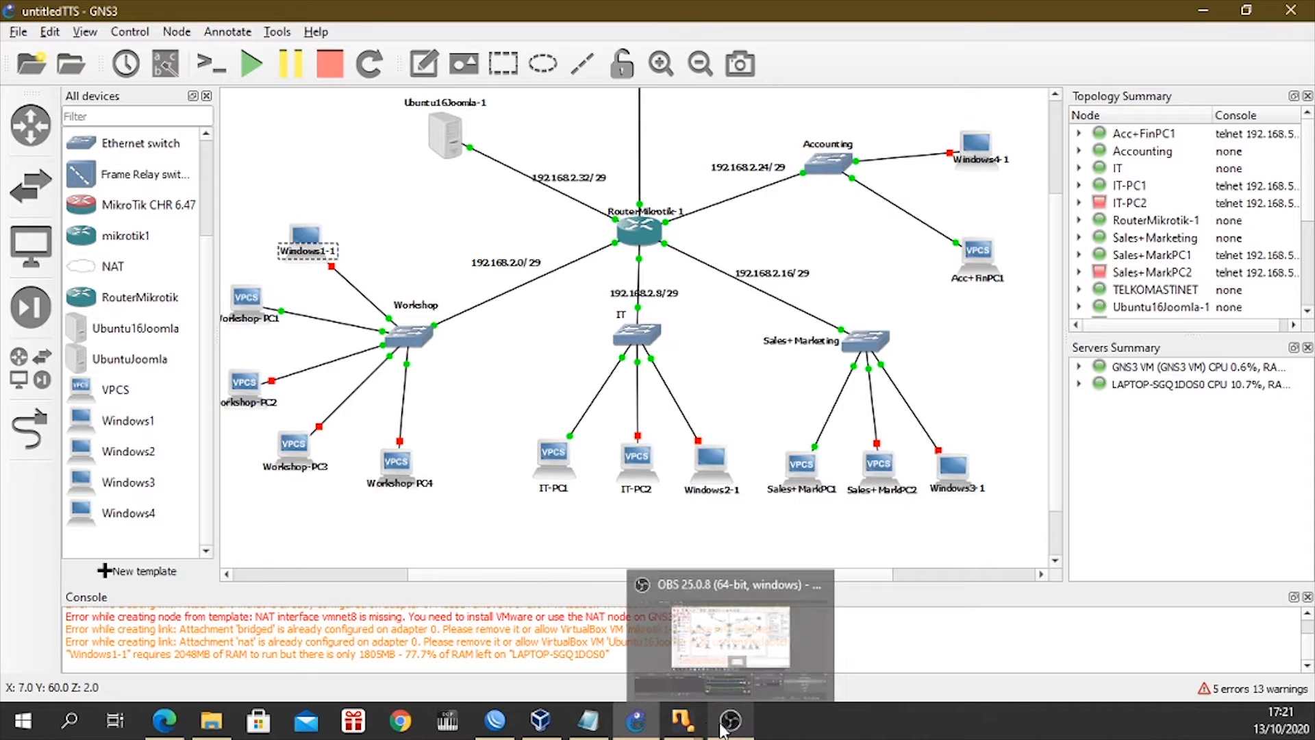
pyautogui.click(767, 620)
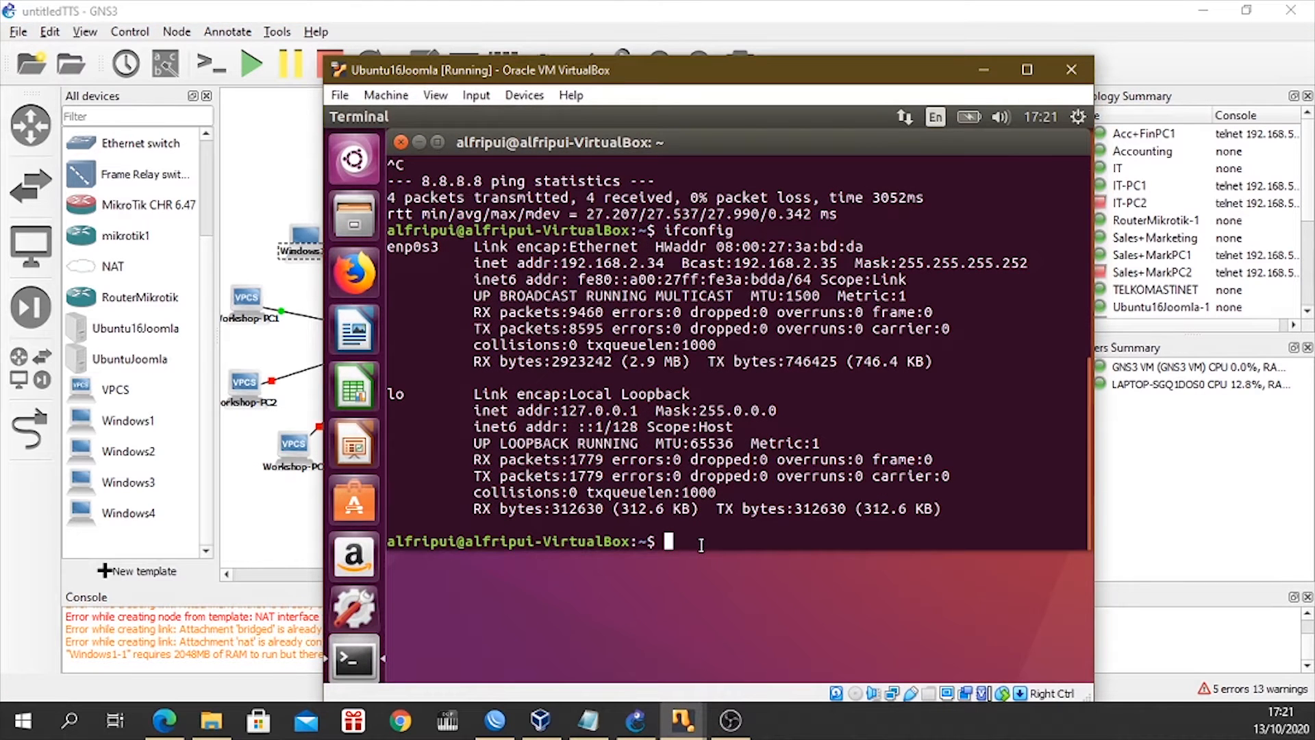
pyautogui.write('ping 8.8.8.8')
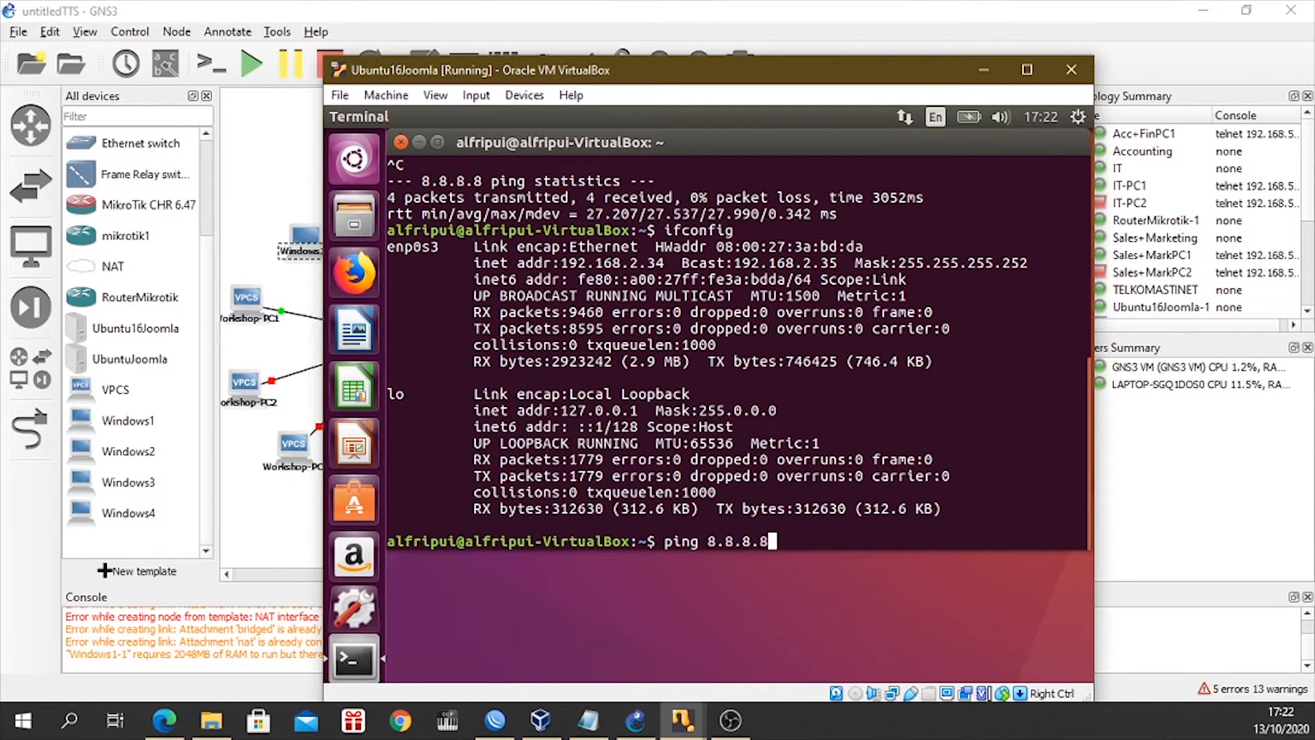
pyautogui.press('Return')
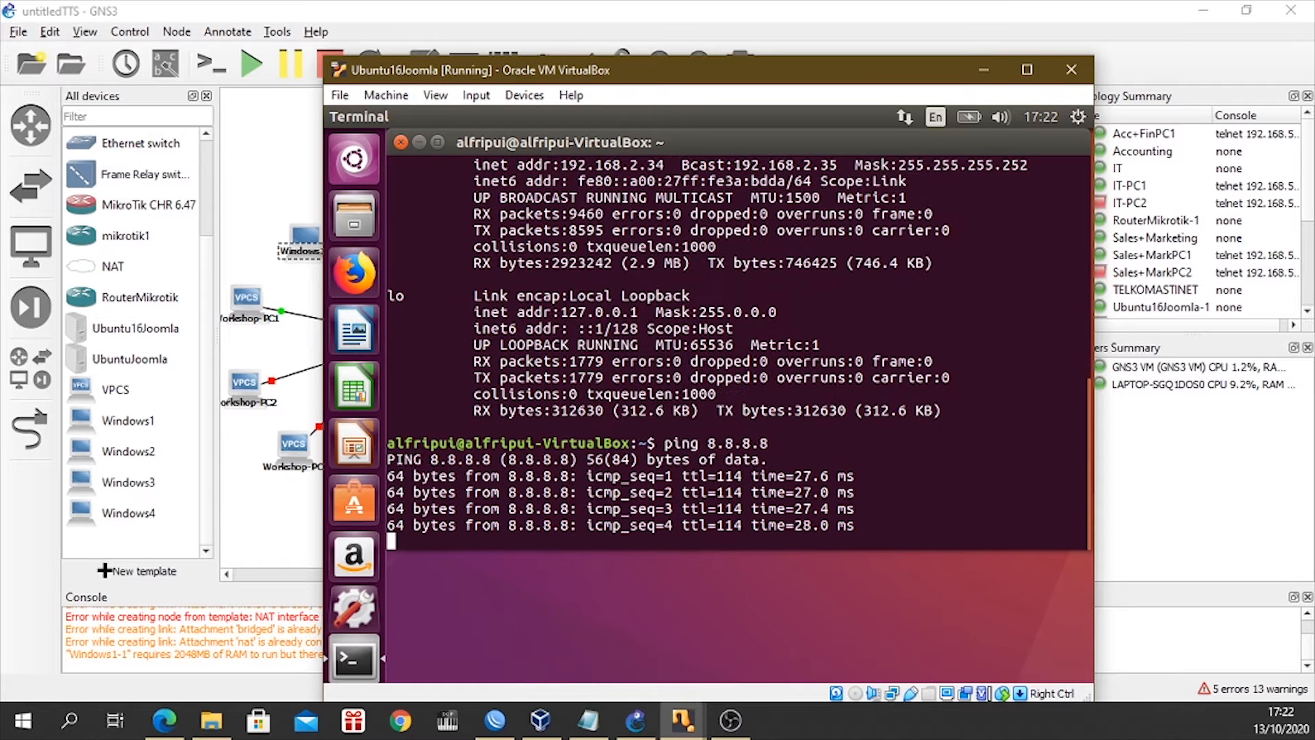
pyautogui.hotkey('ctrl', 'c')
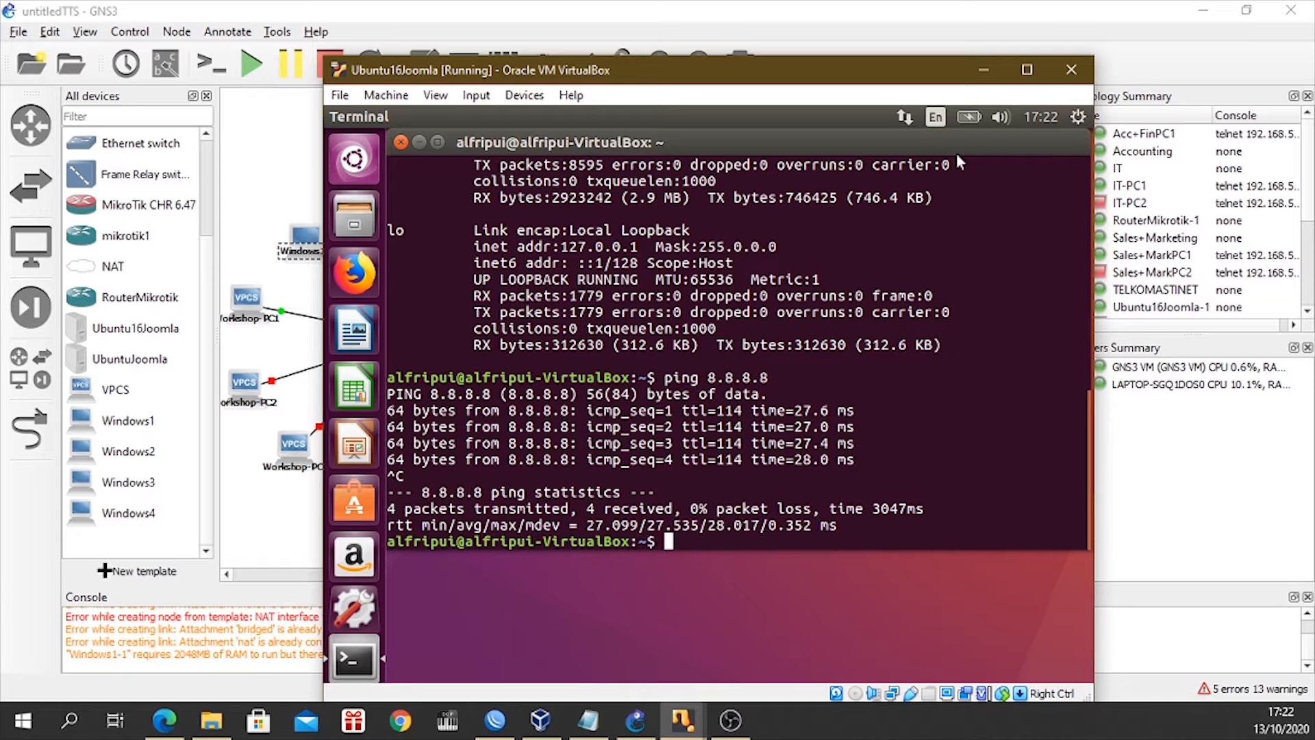
pyautogui.click(981, 68)
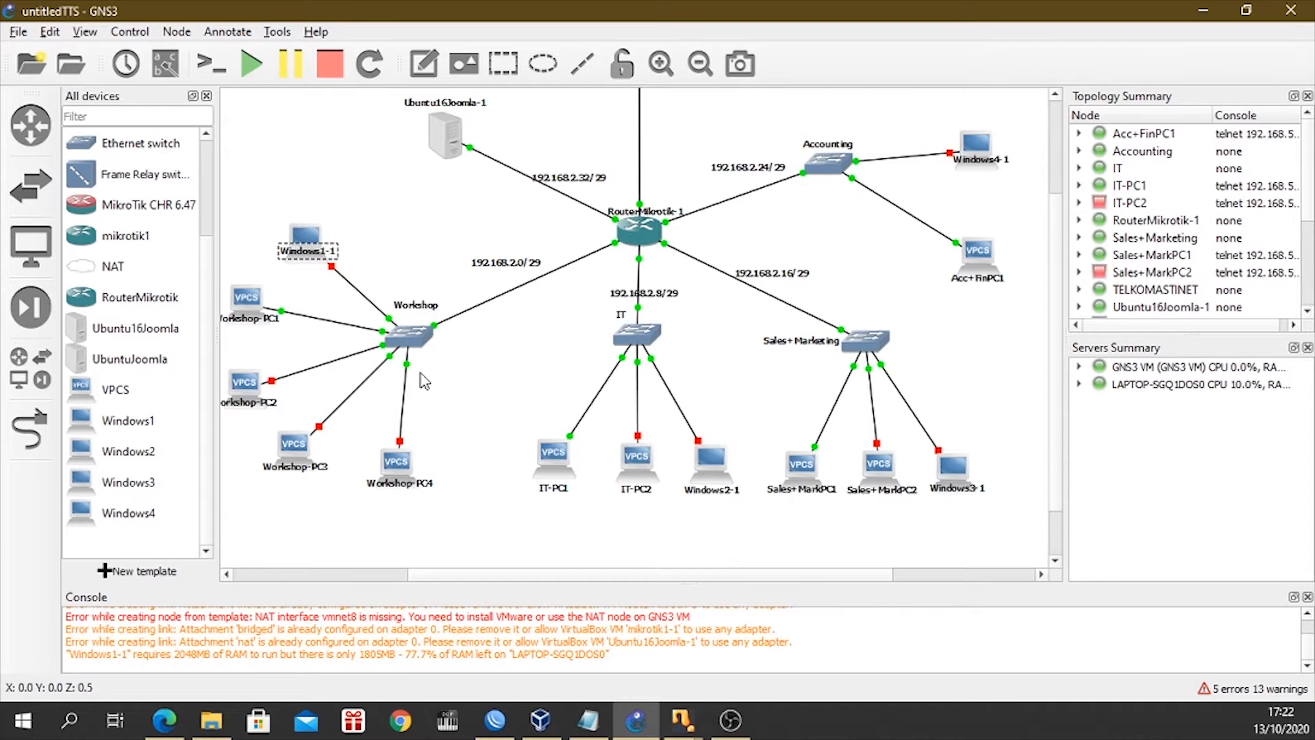
# Start the Windows1-1 node attached to the Workshop switch.
pyautogui.click(306, 243)
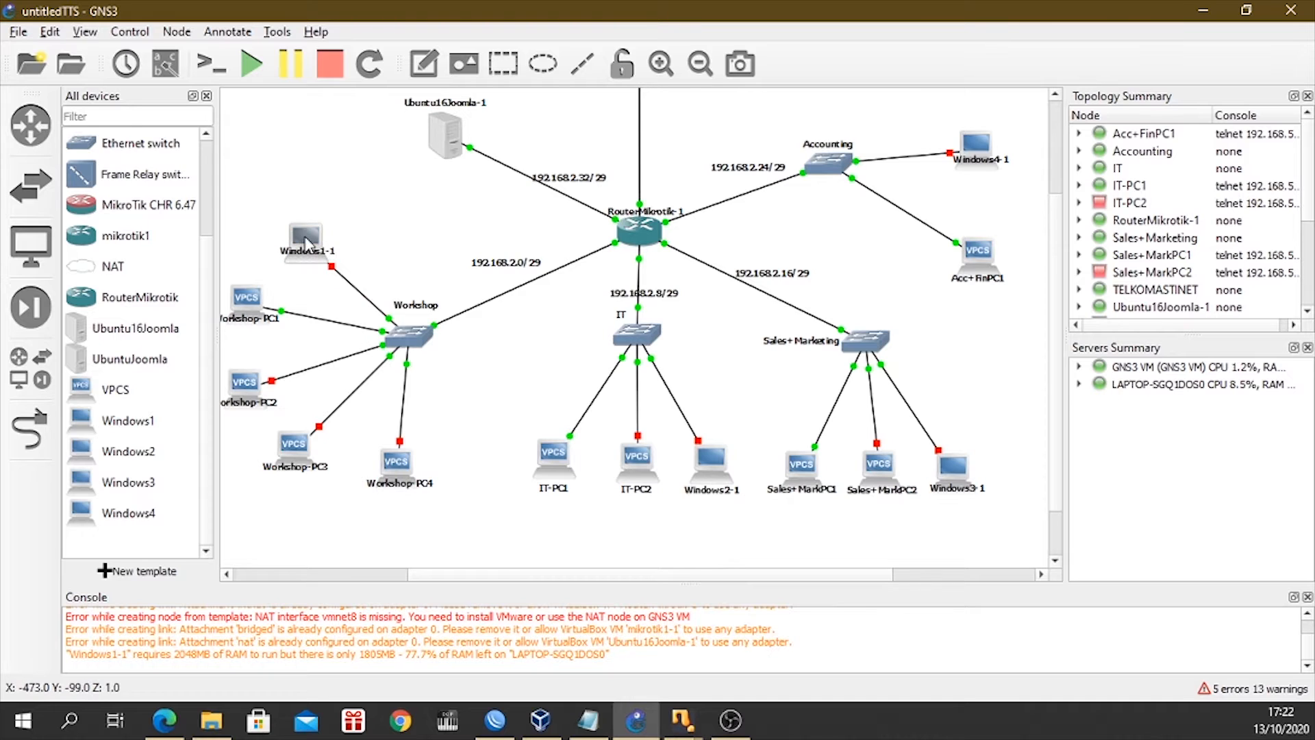
pyautogui.rightClick(315, 244)
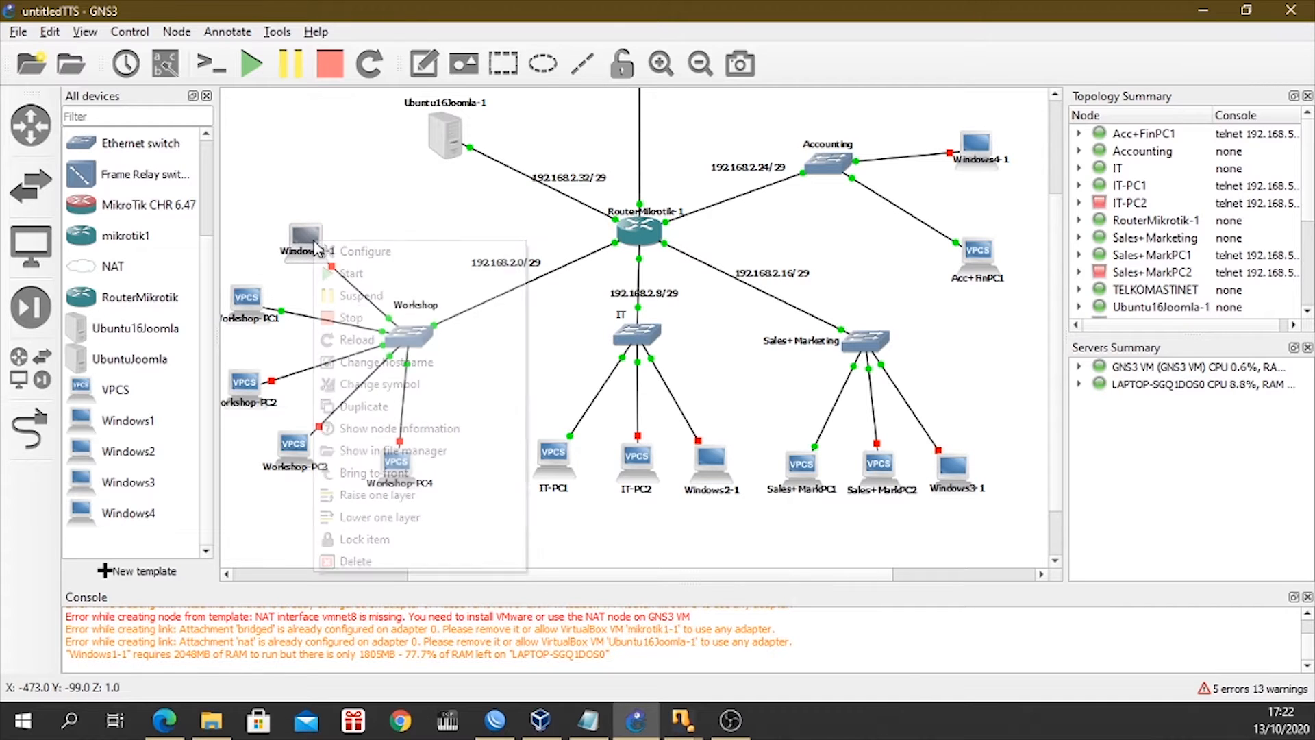
pyautogui.click(353, 274)
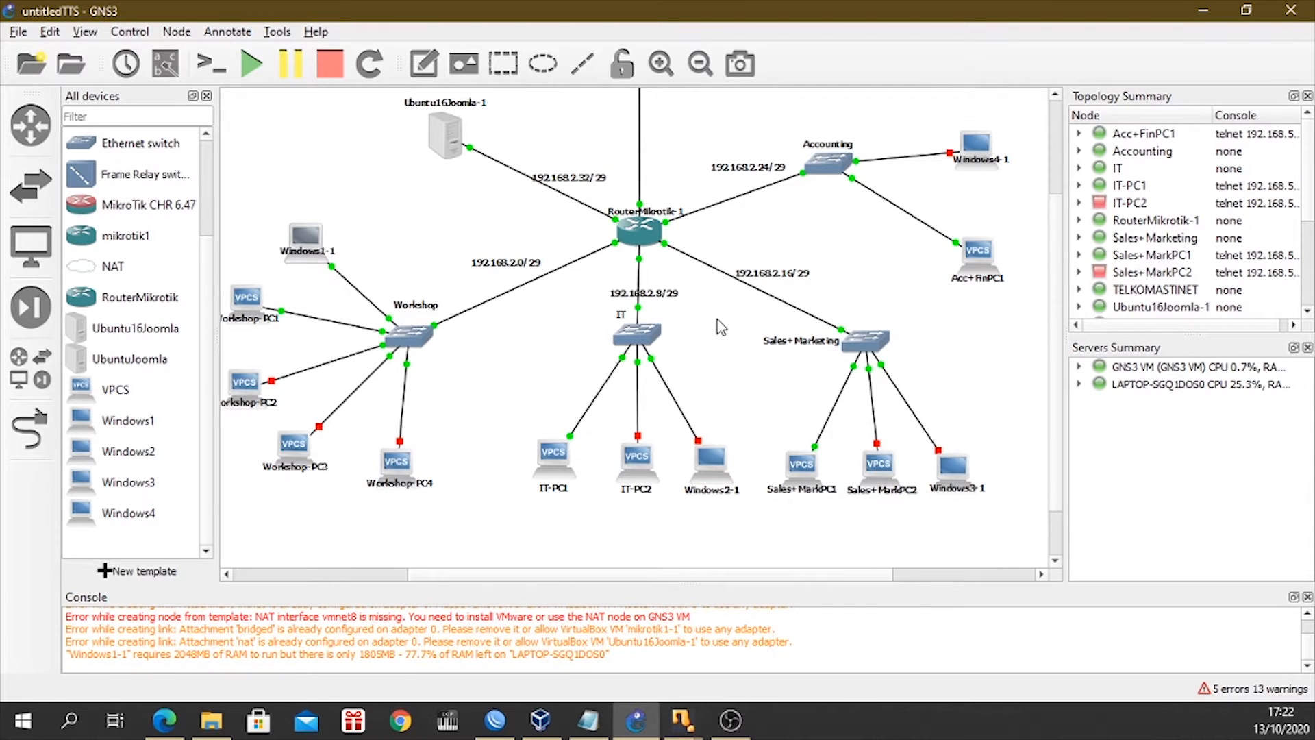
# Switch to the Windows1 virtual machine, start Windows normally, and dismiss the notice about mouse pointer integration.
pyautogui.moveTo(683, 719)
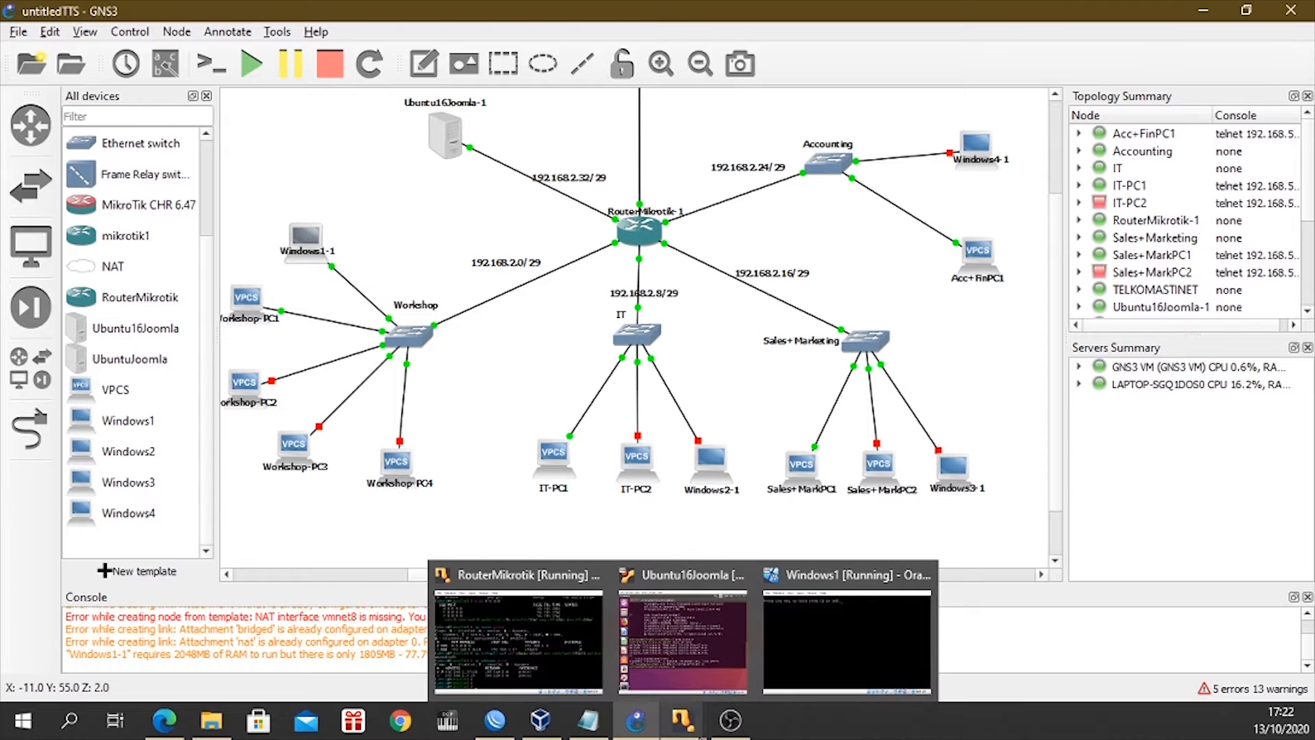
pyautogui.click(822, 635)
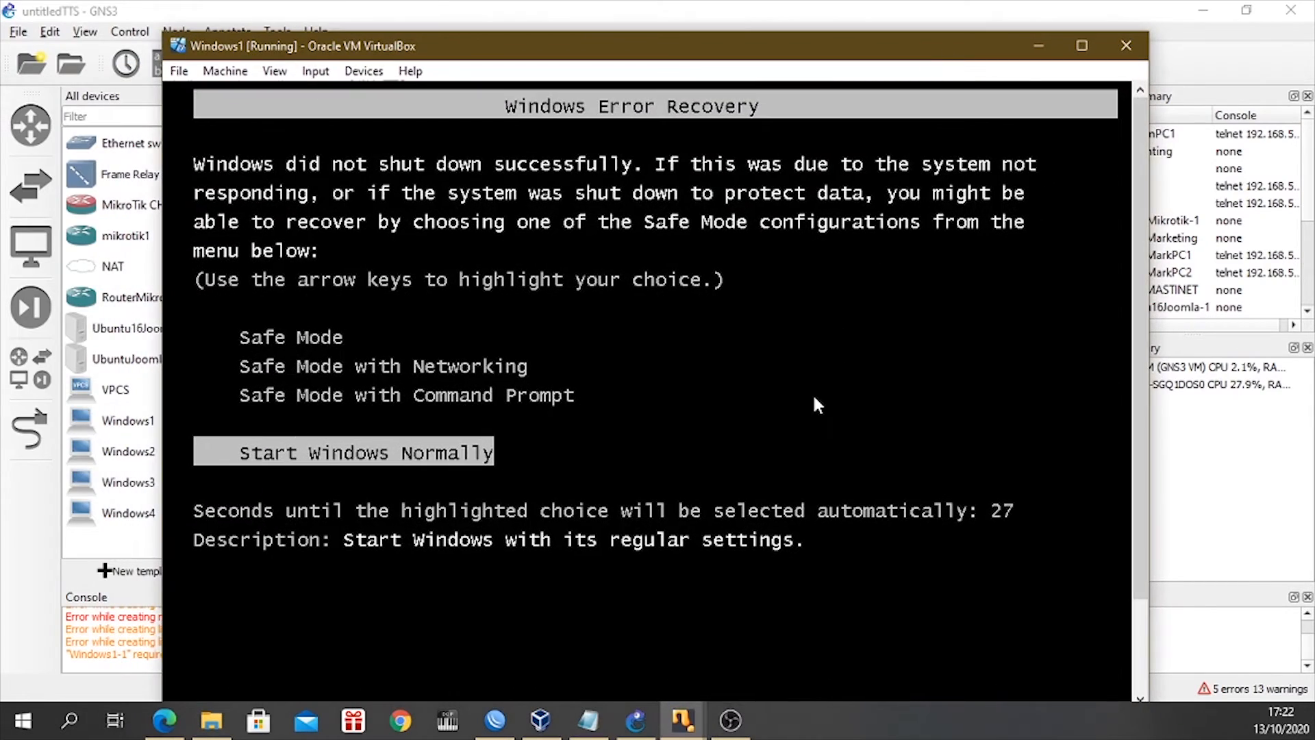
pyautogui.press('Return')
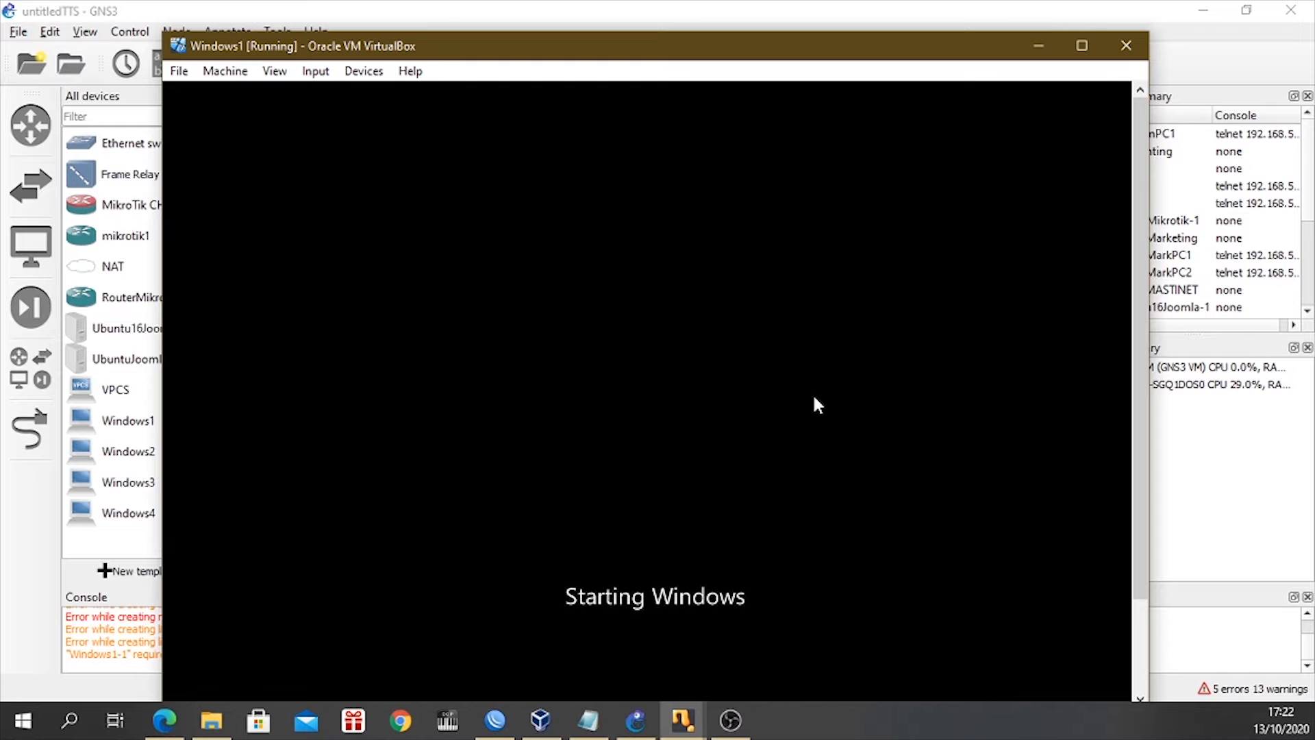
pyautogui.moveTo(656, 45); pyautogui.dragTo(667, 22)
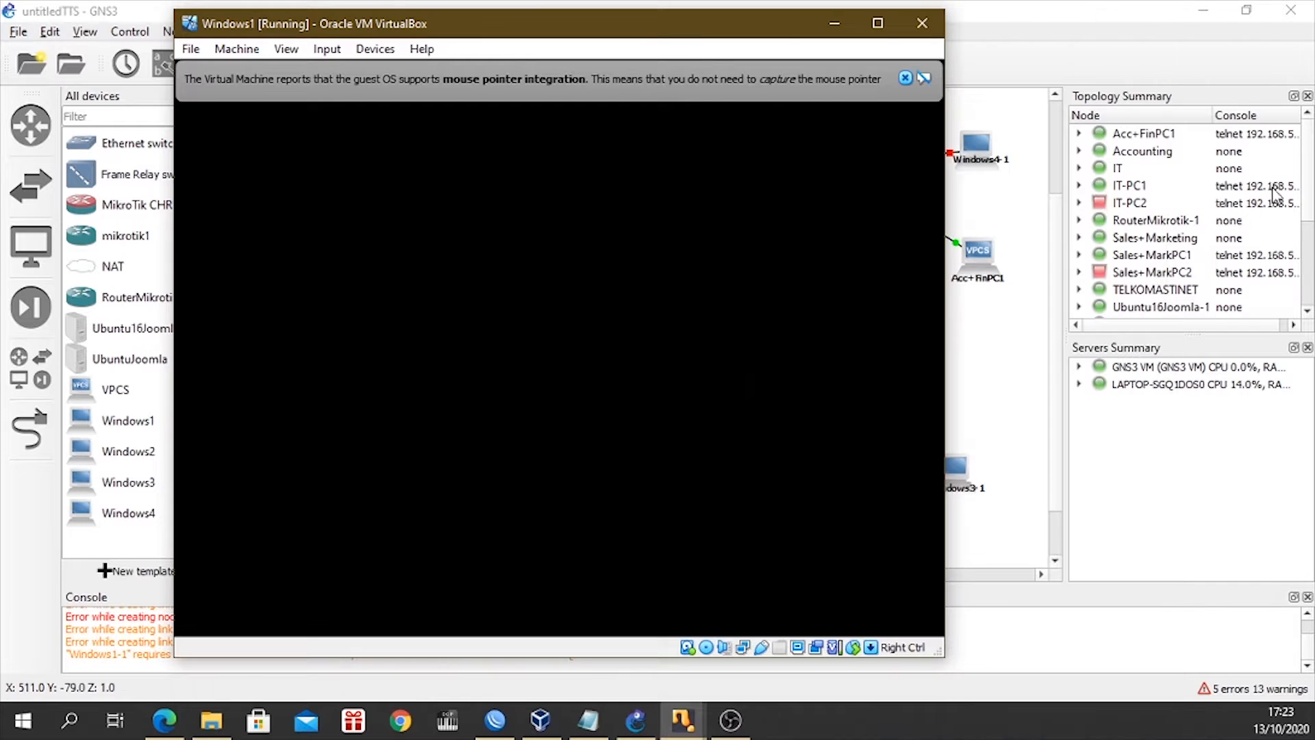
pyautogui.click(905, 79)
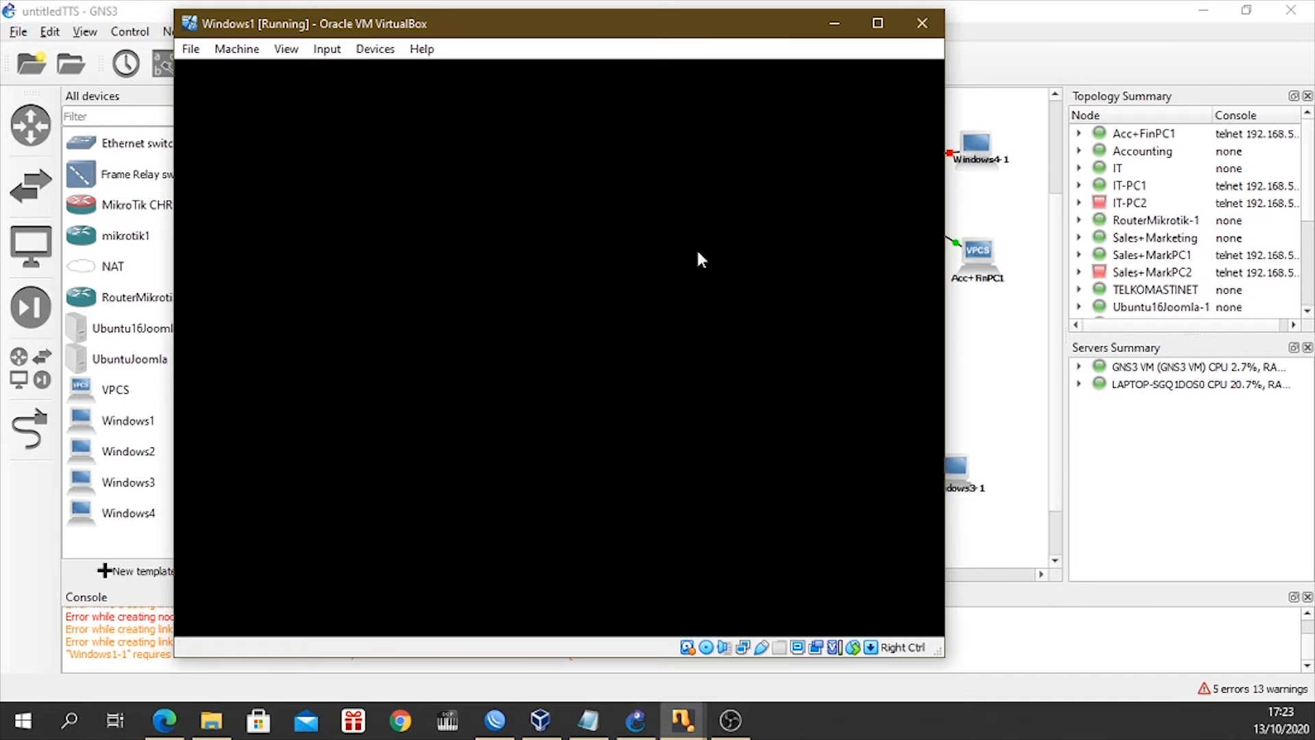
pyautogui.moveTo(586, 27); pyautogui.dragTo(669, 45)
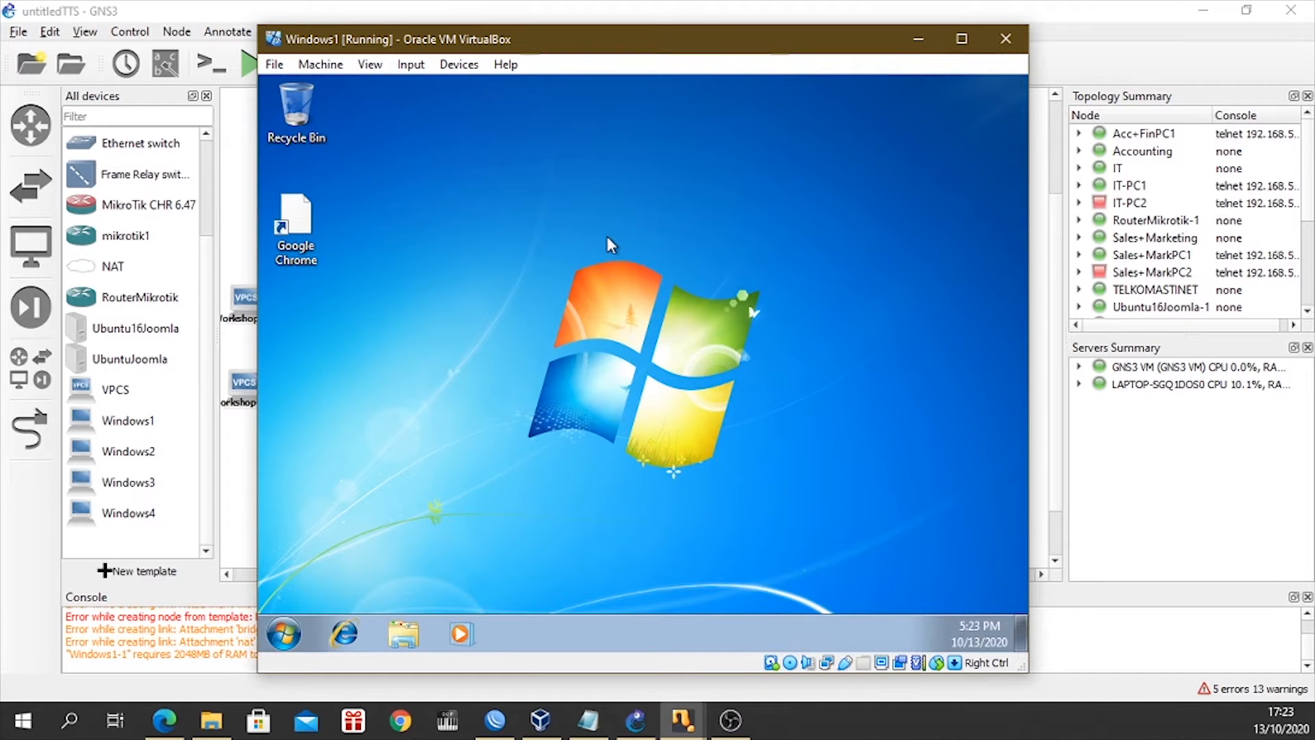
pyautogui.moveTo(596, 40); pyautogui.dragTo(618, 32)
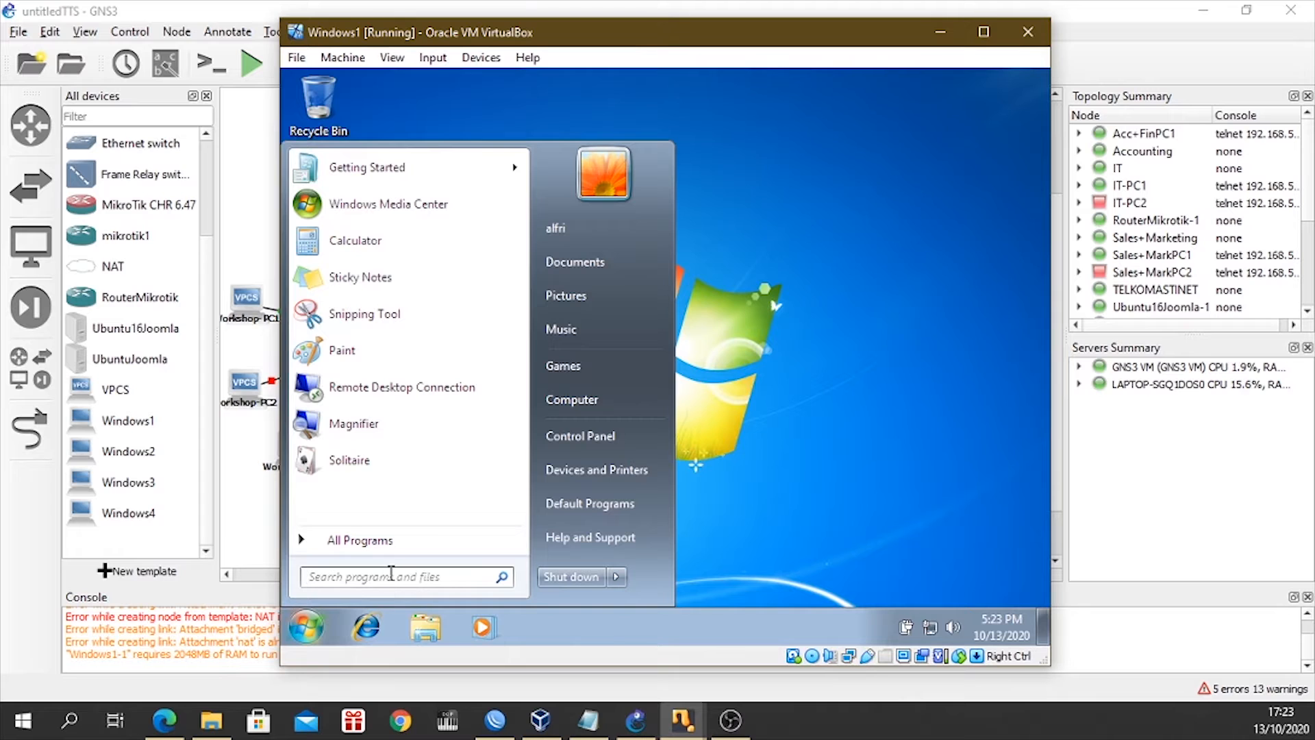
# Open a command prompt in the Windows1 virtual machine and display its IP configuration with ipconfig.
pyautogui.write('cmd')
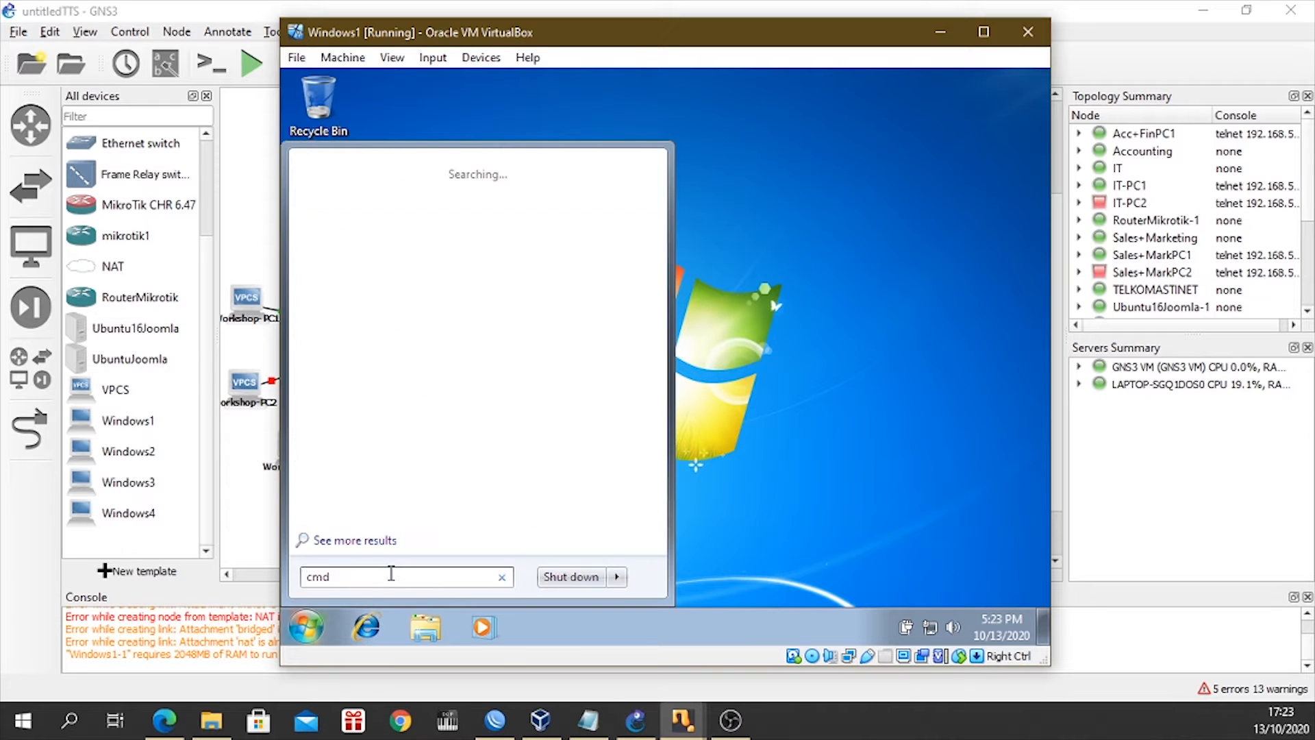
pyautogui.press('Return')
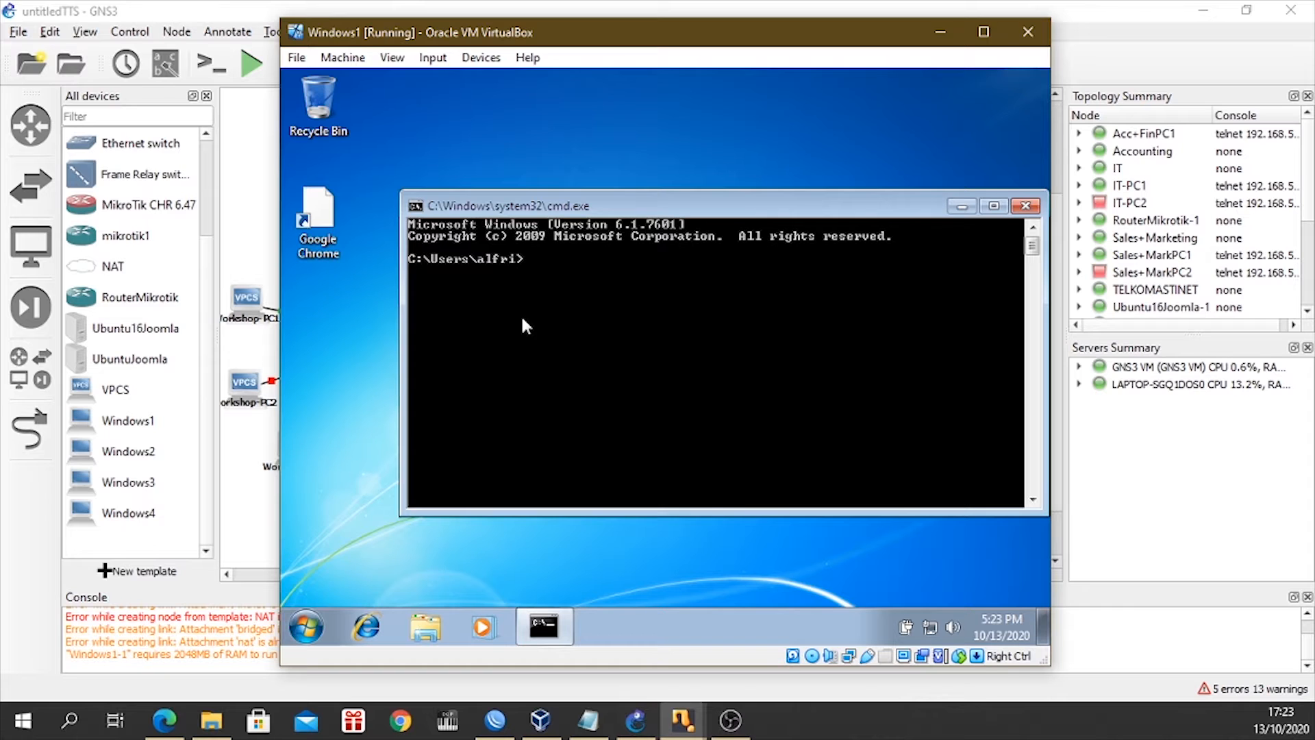
pyautogui.write('ipconfig')
pyautogui.press('Return')
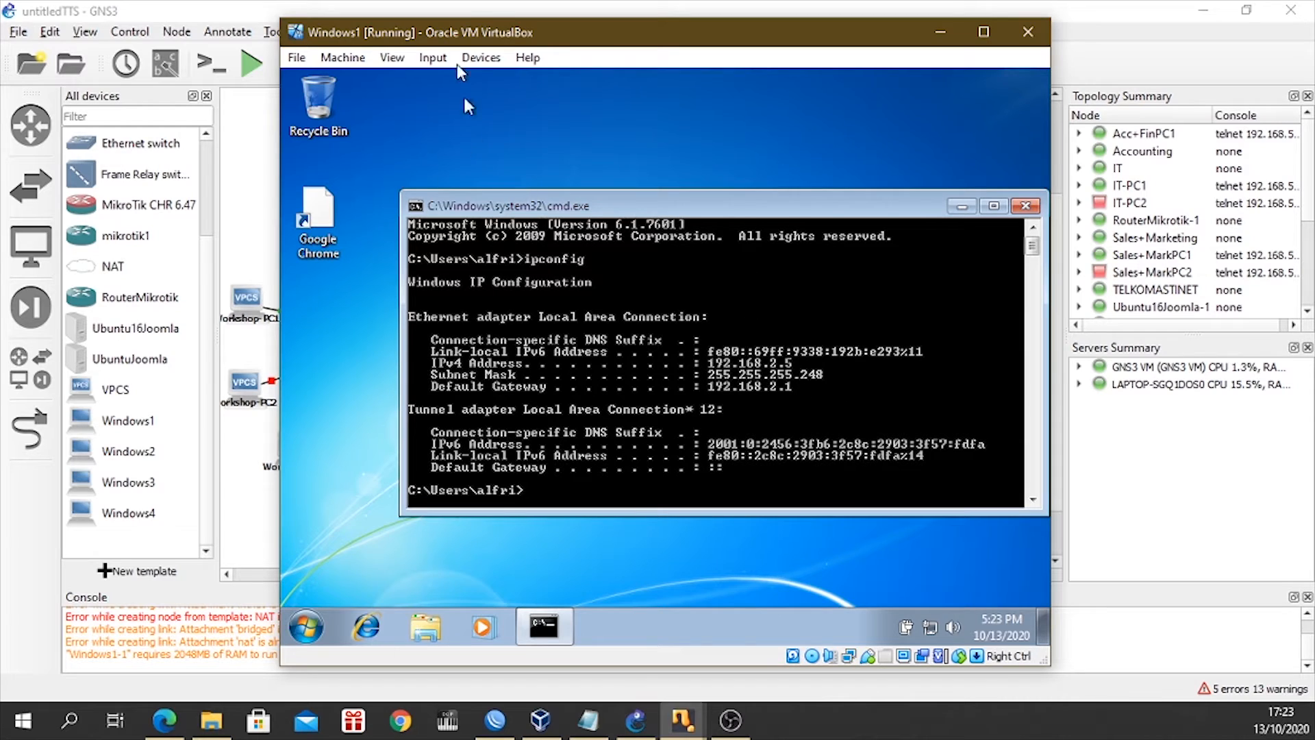
pyautogui.moveTo(529, 38); pyautogui.dragTo(603, 74)
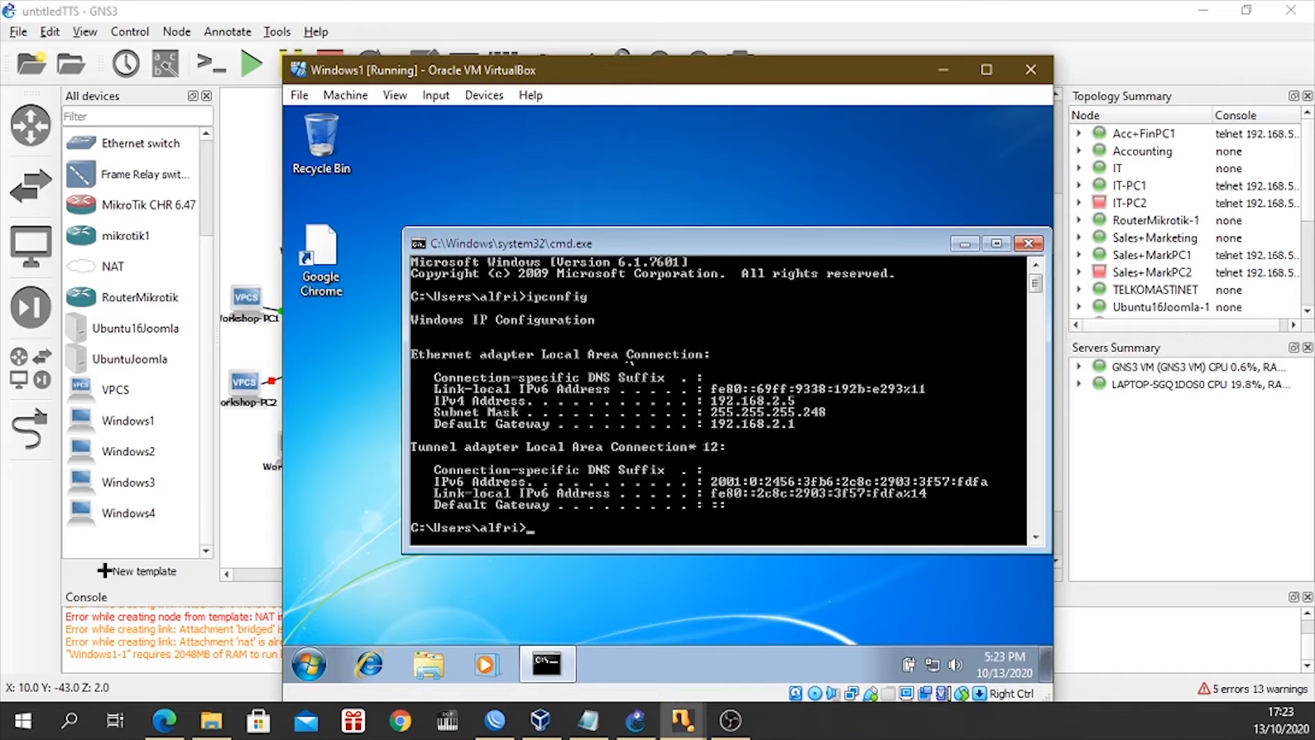
pyautogui.moveTo(623, 241); pyautogui.dragTo(556, 204)
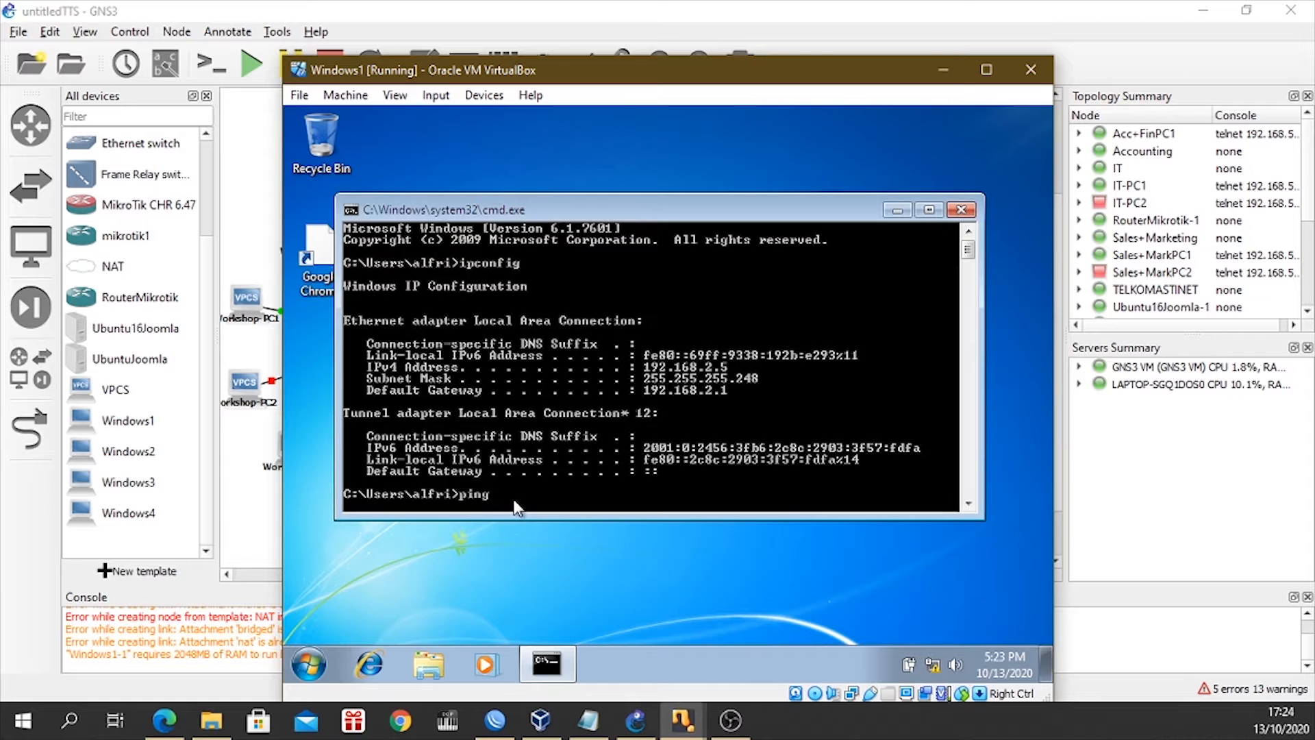
pyautogui.press('BackSpace')
# Open Internet Explorer in the Windows1 virtual machine, postpone its setup, and try to load the server address 192.168.2.34.
pyautogui.click(369, 671)
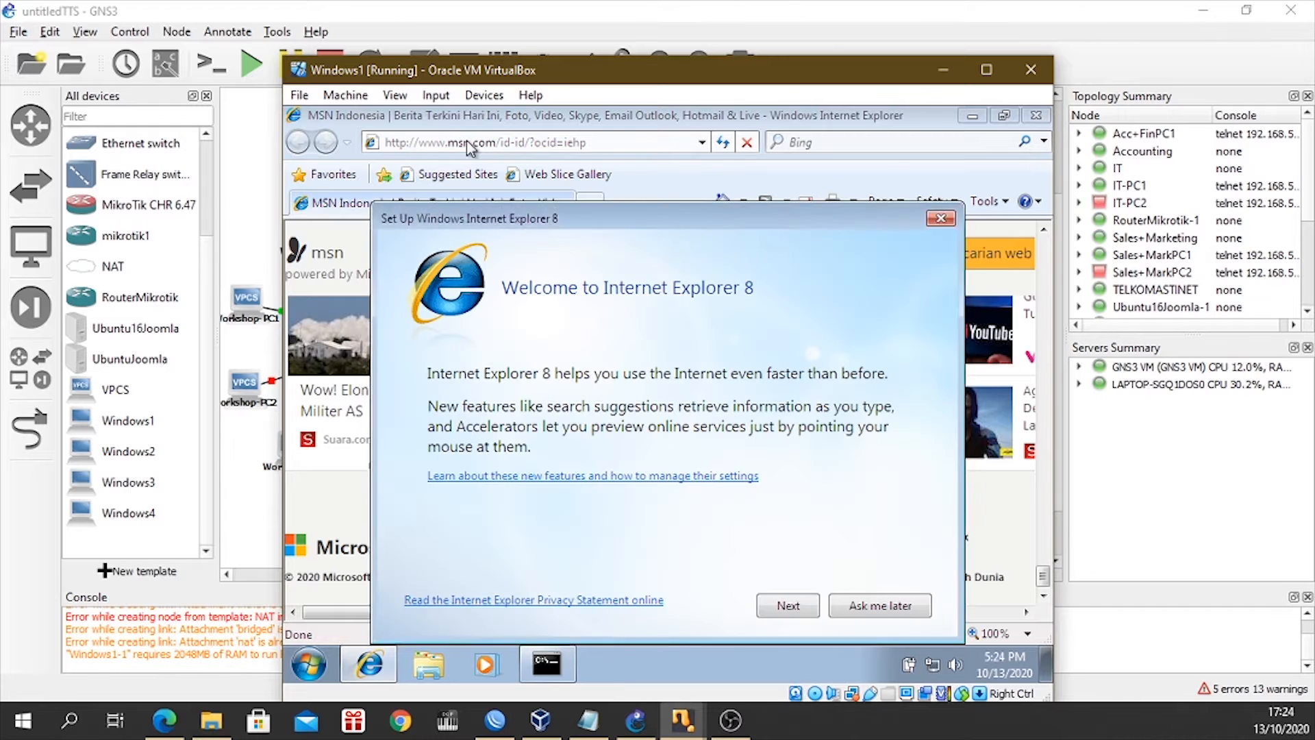
pyautogui.click(865, 608)
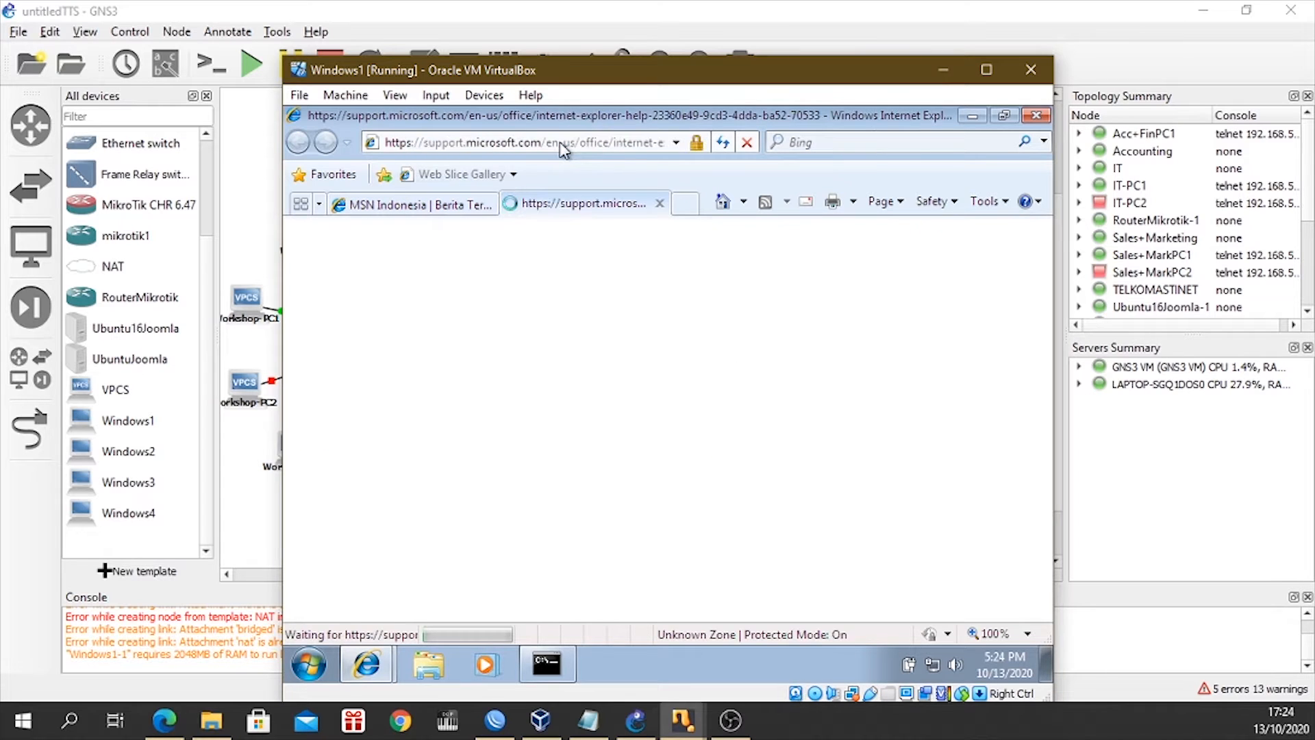
pyautogui.click(509, 142)
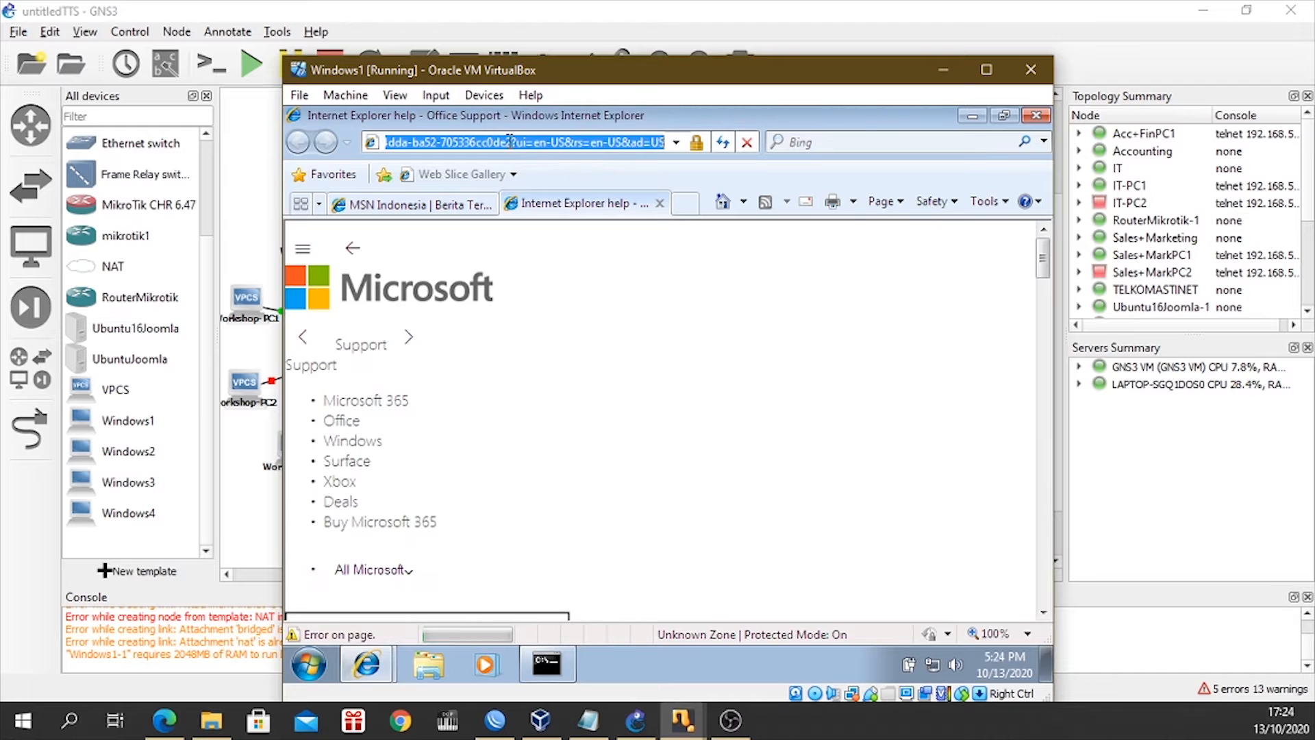
pyautogui.press('BackSpace')
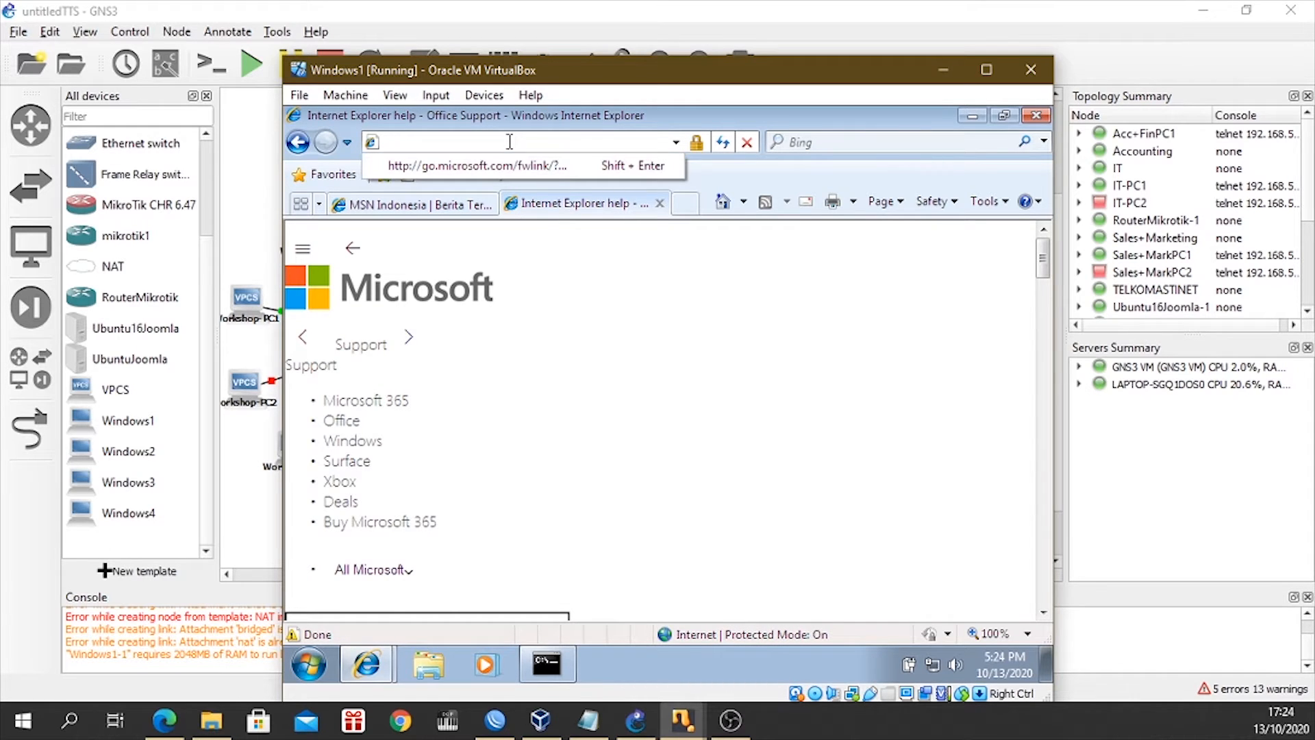
pyautogui.write('192.168.2.34')
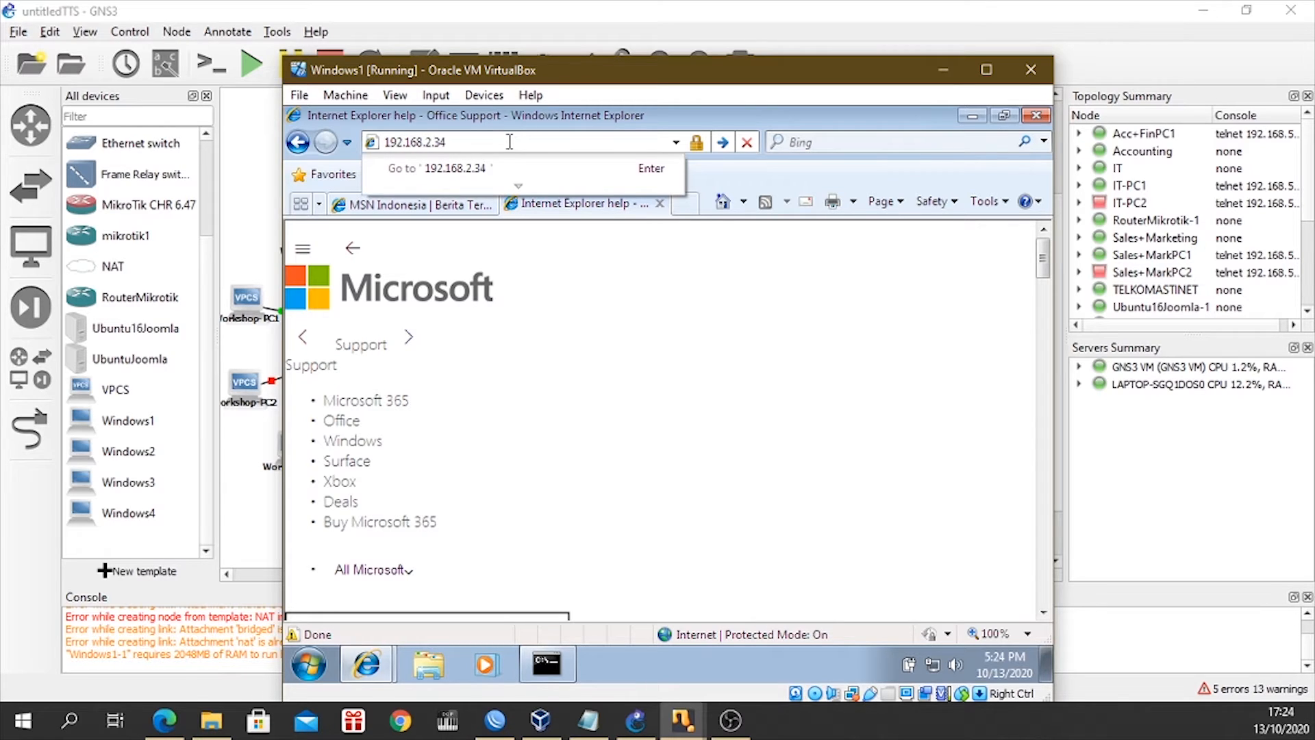
pyautogui.press('Return')
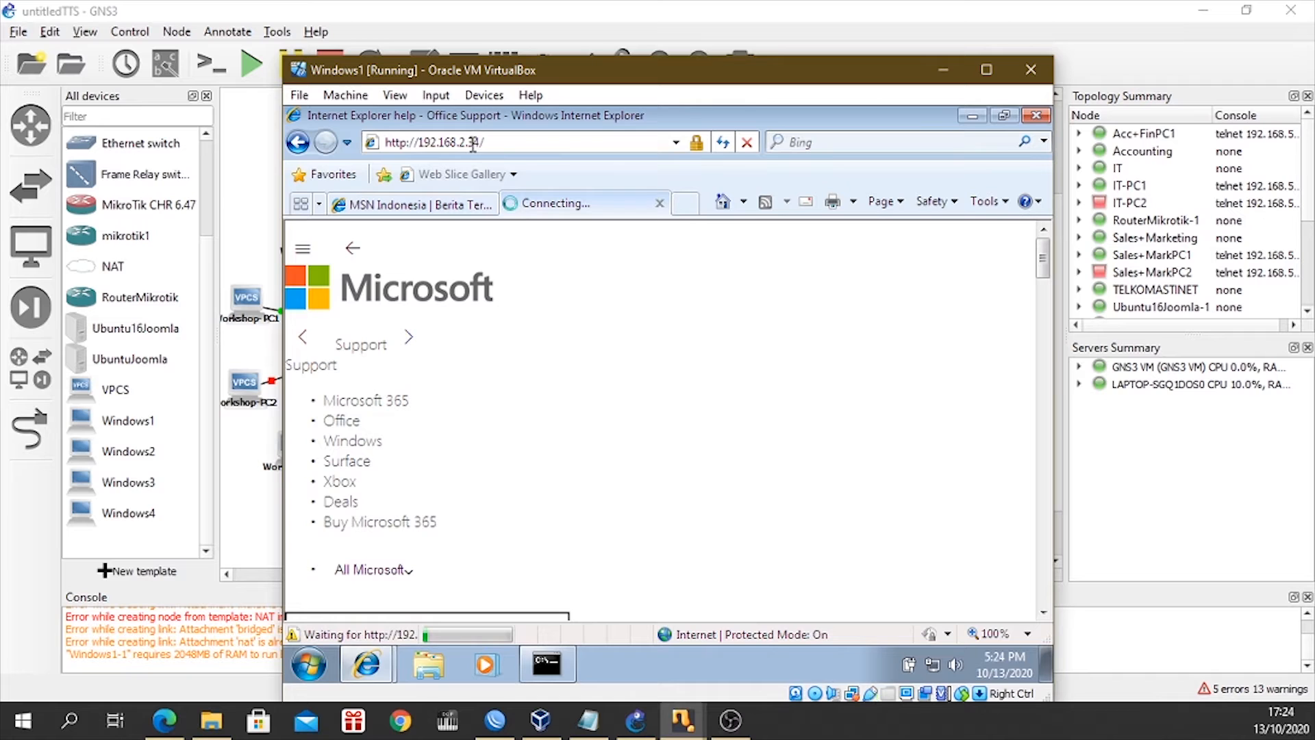
# Ping 192.168.2.34 from the Windows1 command prompt, and move its window aside to uncover the browser page.
pyautogui.click(546, 663)
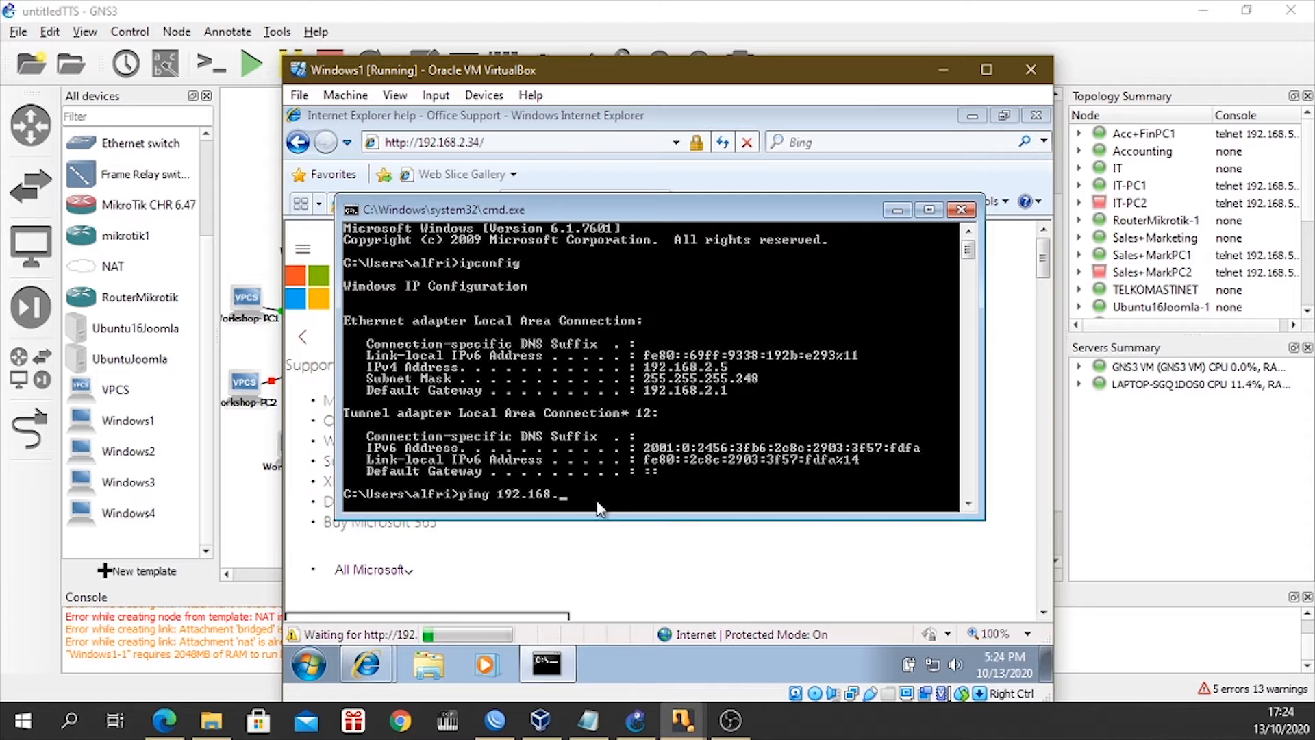
pyautogui.write('ping 192.168.2.34')
pyautogui.press('Return')
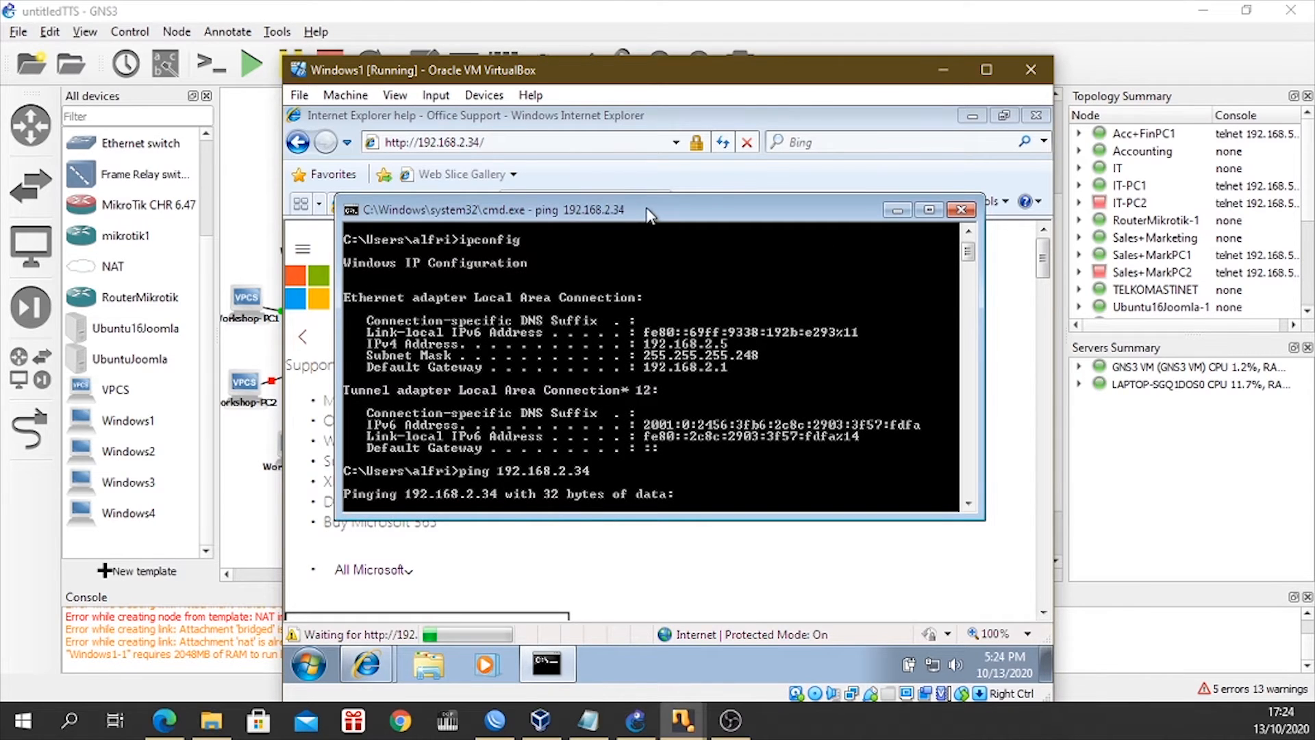
pyautogui.moveTo(649, 215)
pyautogui.mouseDown()
pyautogui.moveTo(710, 303)
pyautogui.moveTo(697, 343)
pyautogui.moveTo(639, 221)
pyautogui.mouseUp()
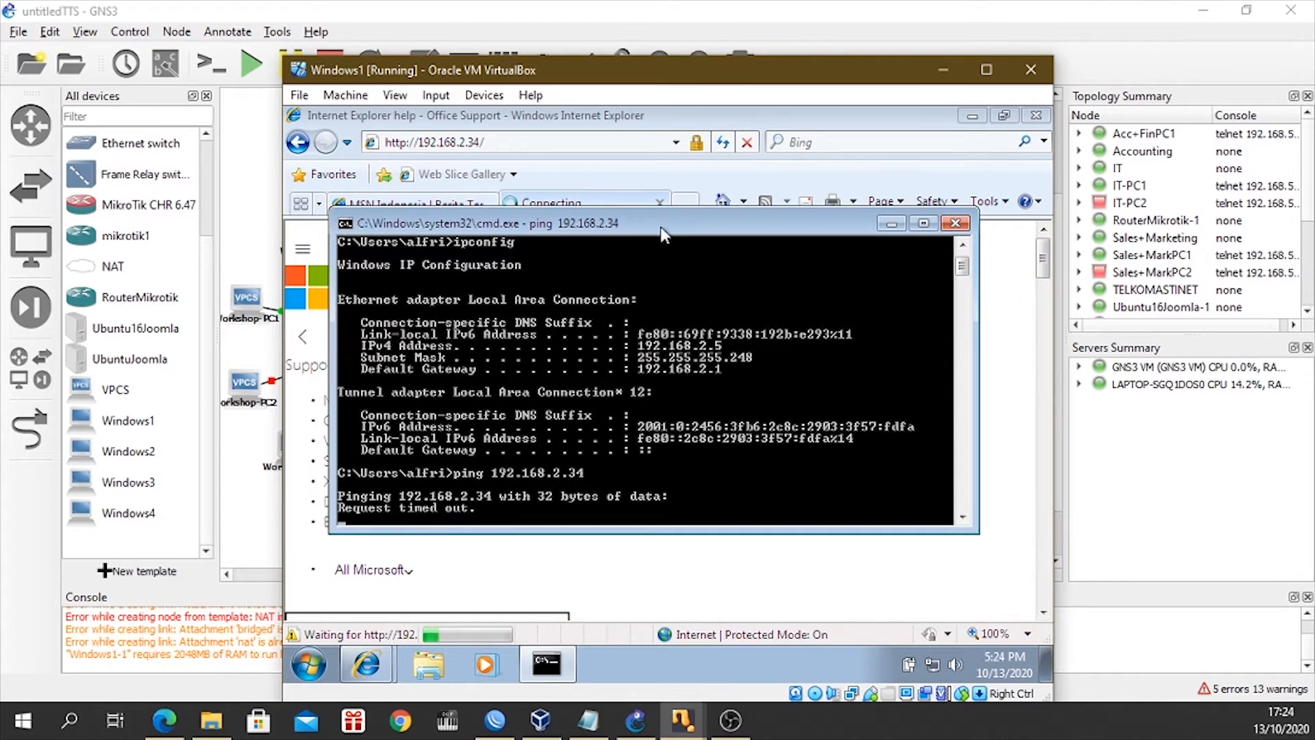
pyautogui.moveTo(663, 235); pyautogui.dragTo(843, 341)
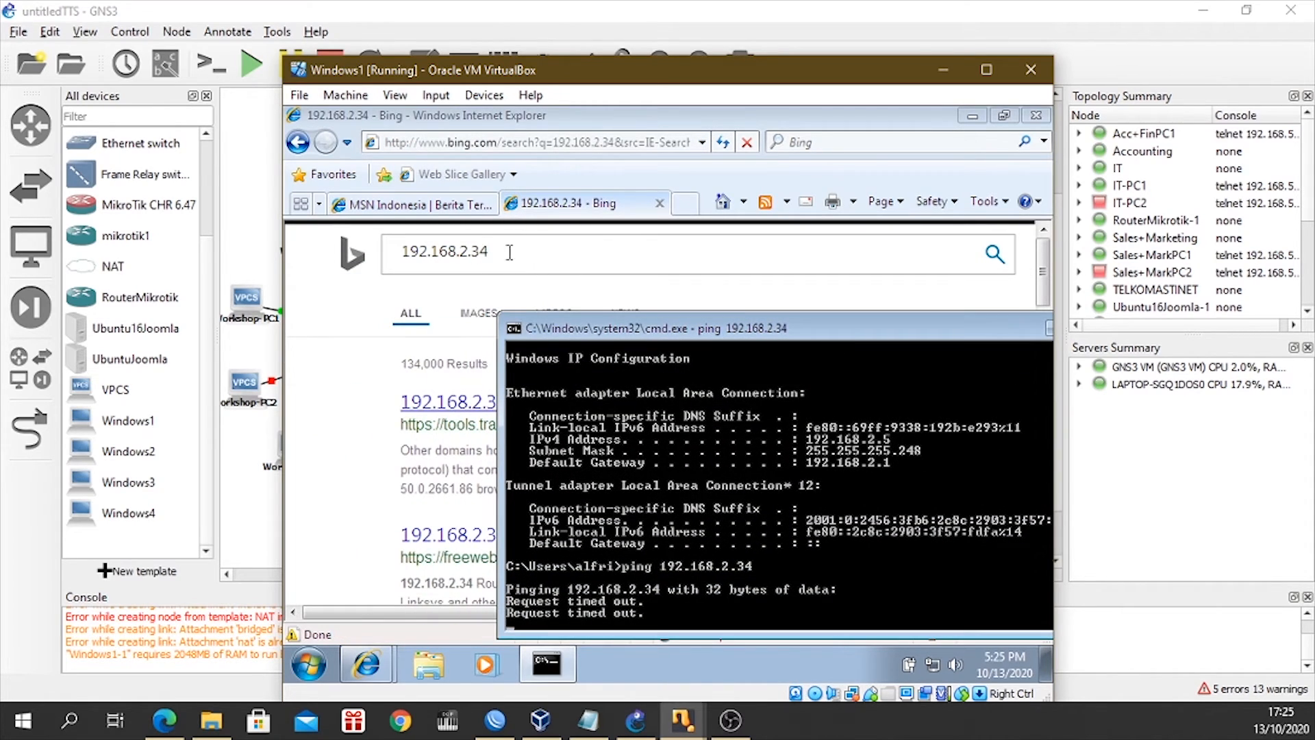
# Close Internet Explorer and move the command prompt window fully into view on the Windows1 desktop.
pyautogui.click(1037, 117)
pyautogui.click(653, 388)
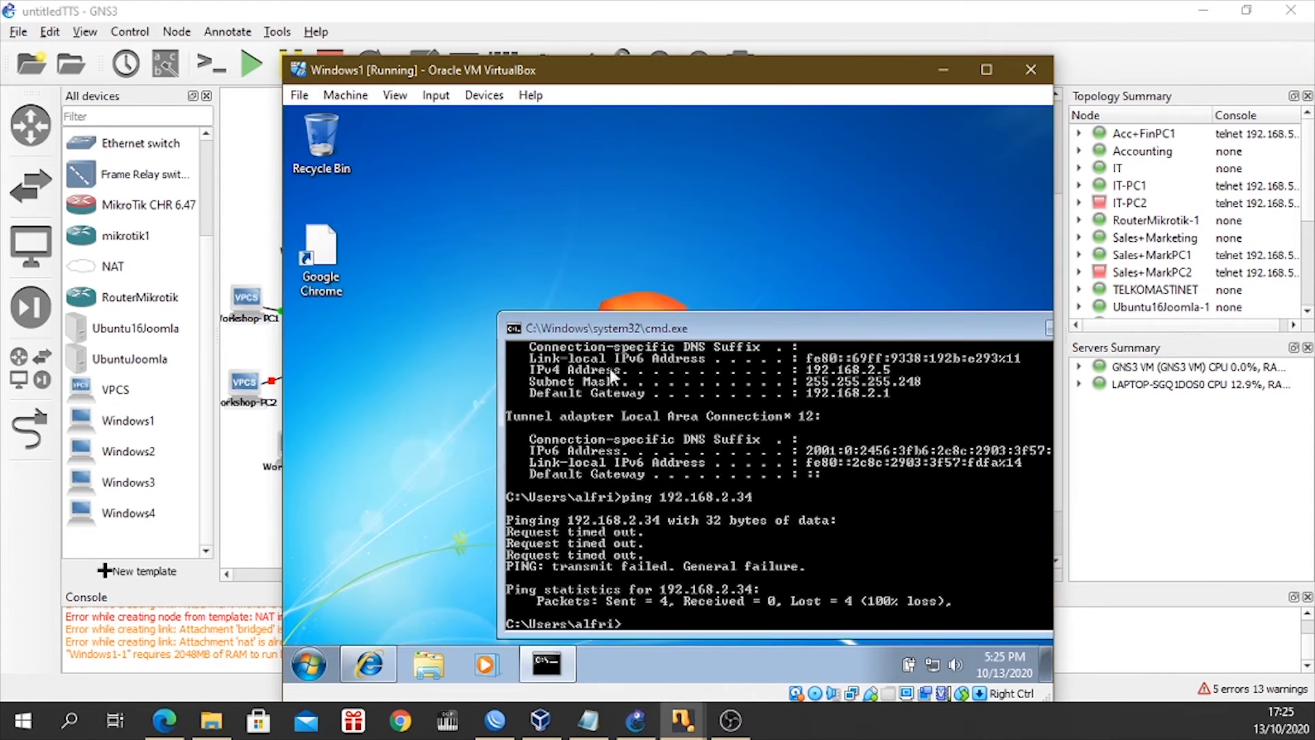
pyautogui.click(309, 248)
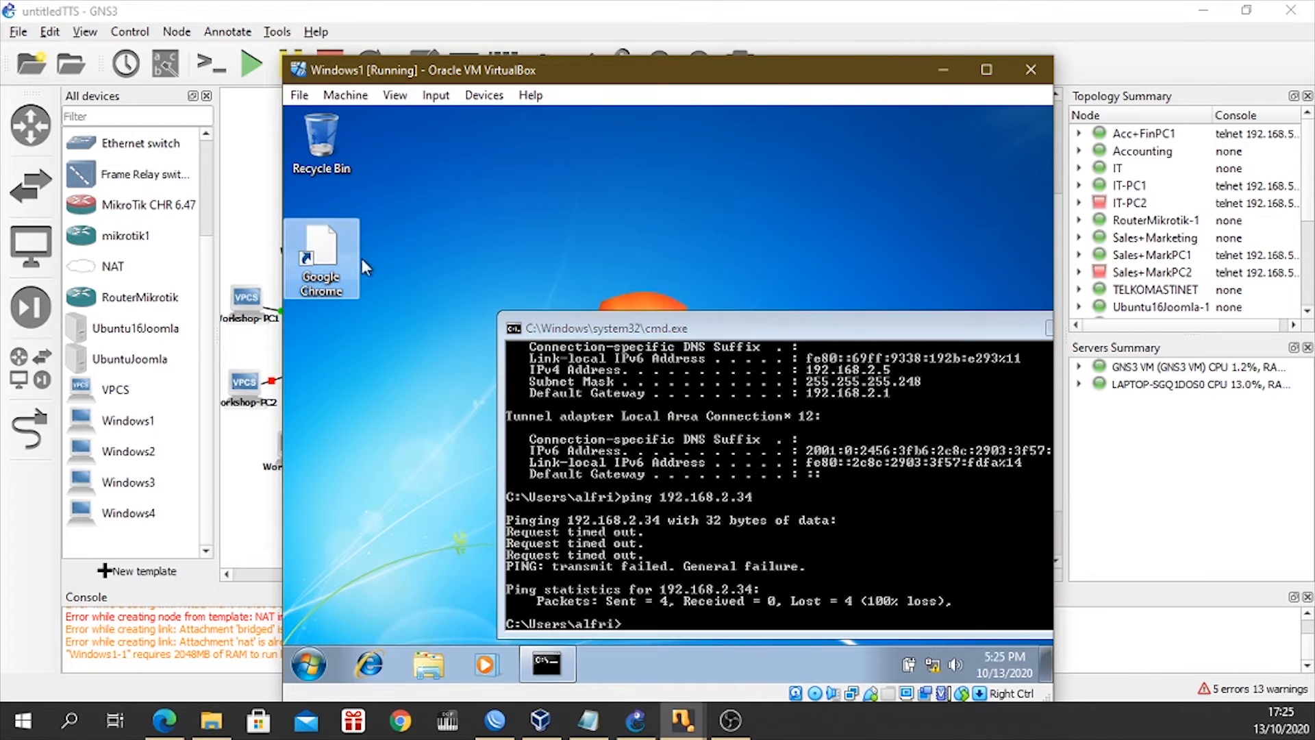
pyautogui.moveTo(745, 319); pyautogui.dragTo(662, 278)
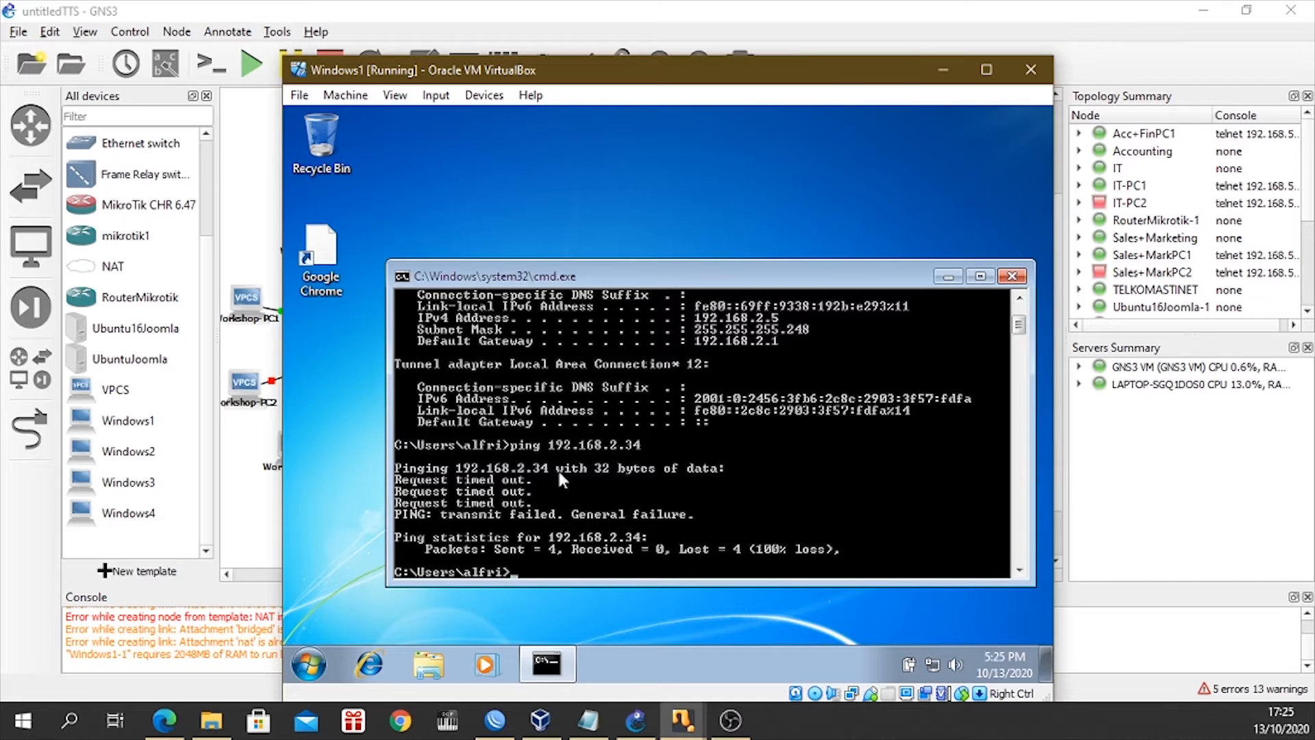
pyautogui.click(336, 263)
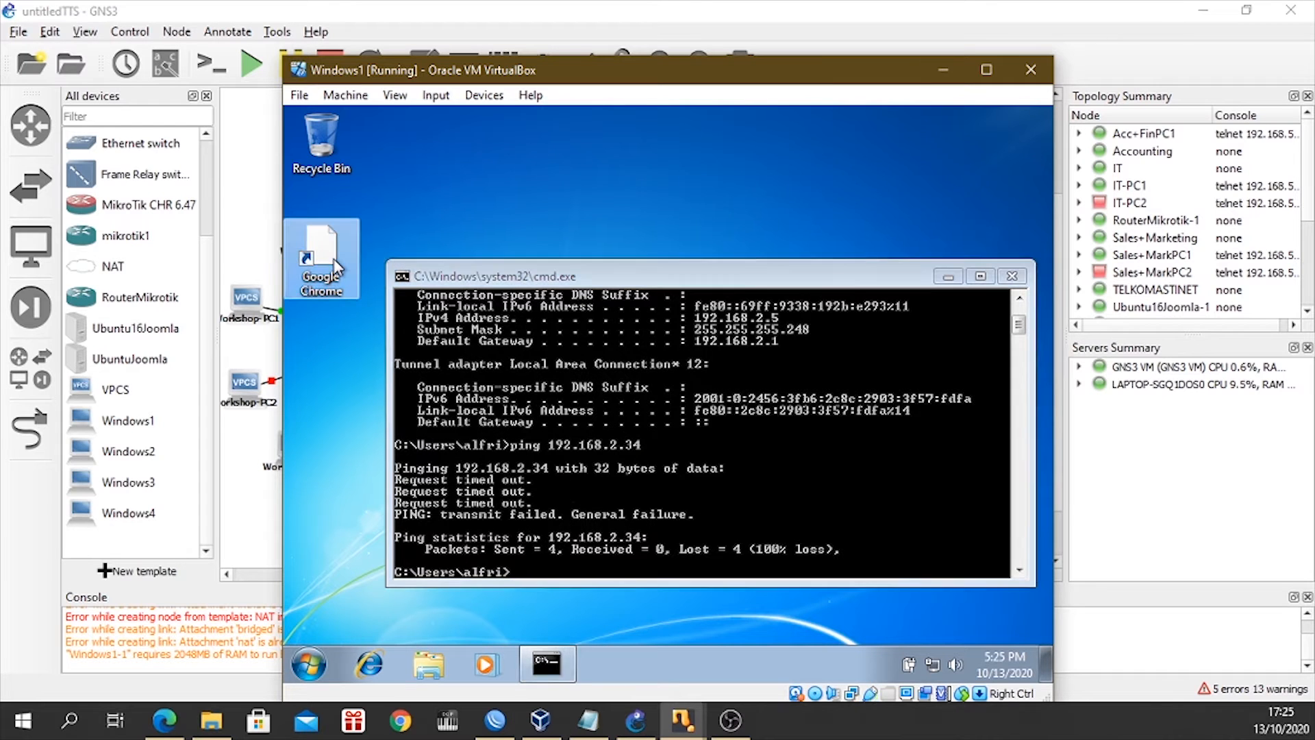
pyautogui.rightClick(336, 266)
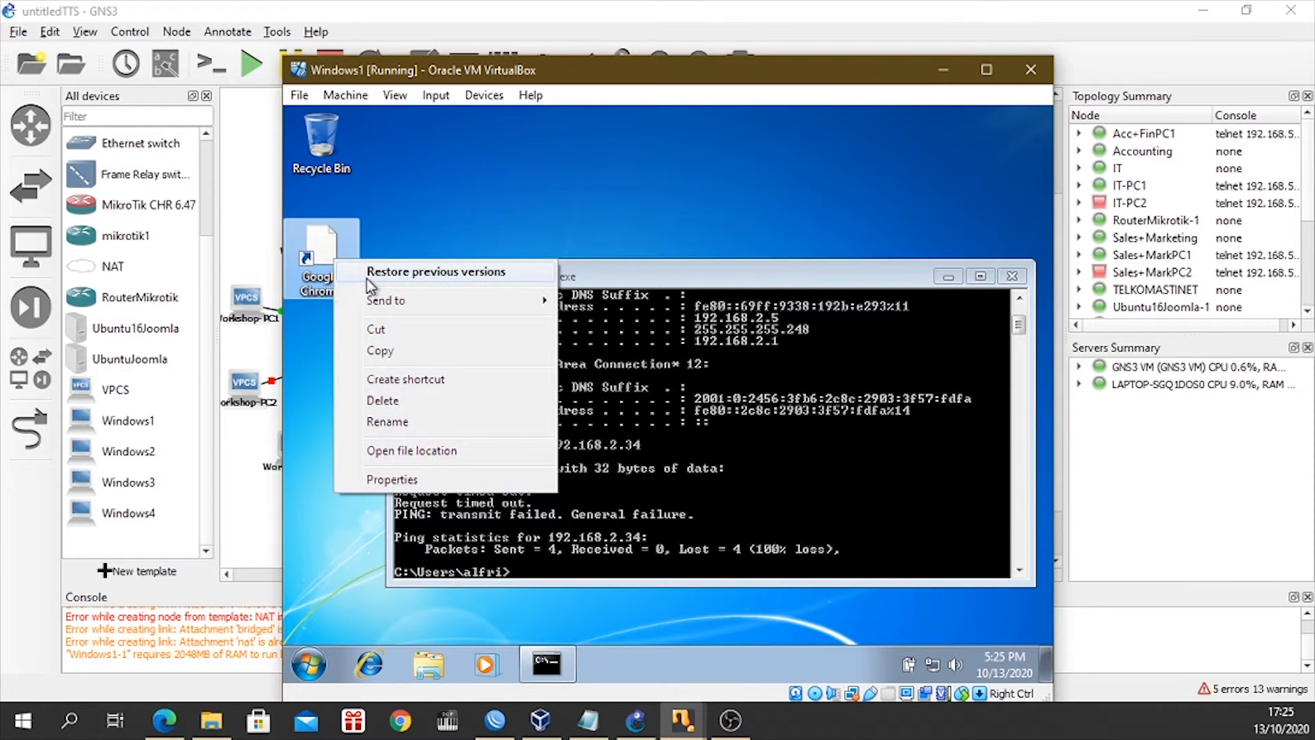
pyautogui.click(403, 452)
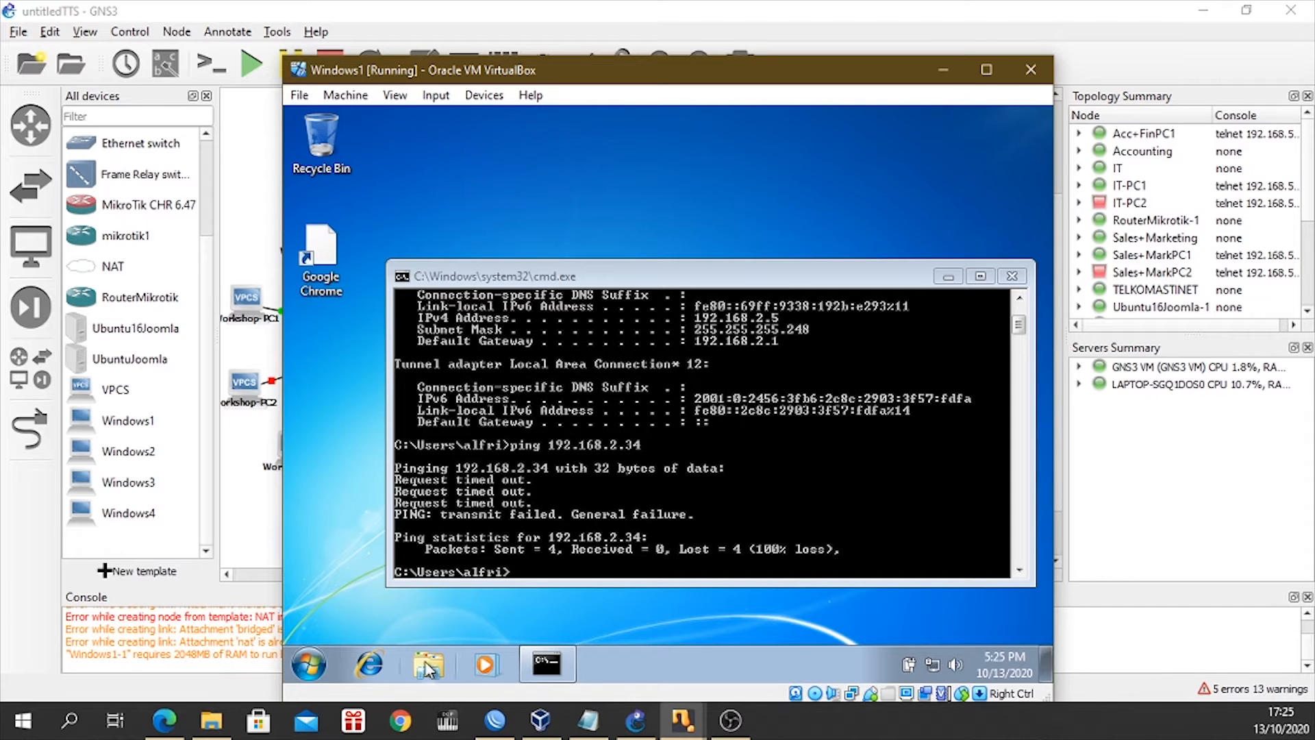
# Open Internet Explorer in the Windows1 virtual machine, try to load 192.168.2.34, and minimize the virtual machine window.
pyautogui.click(370, 664)
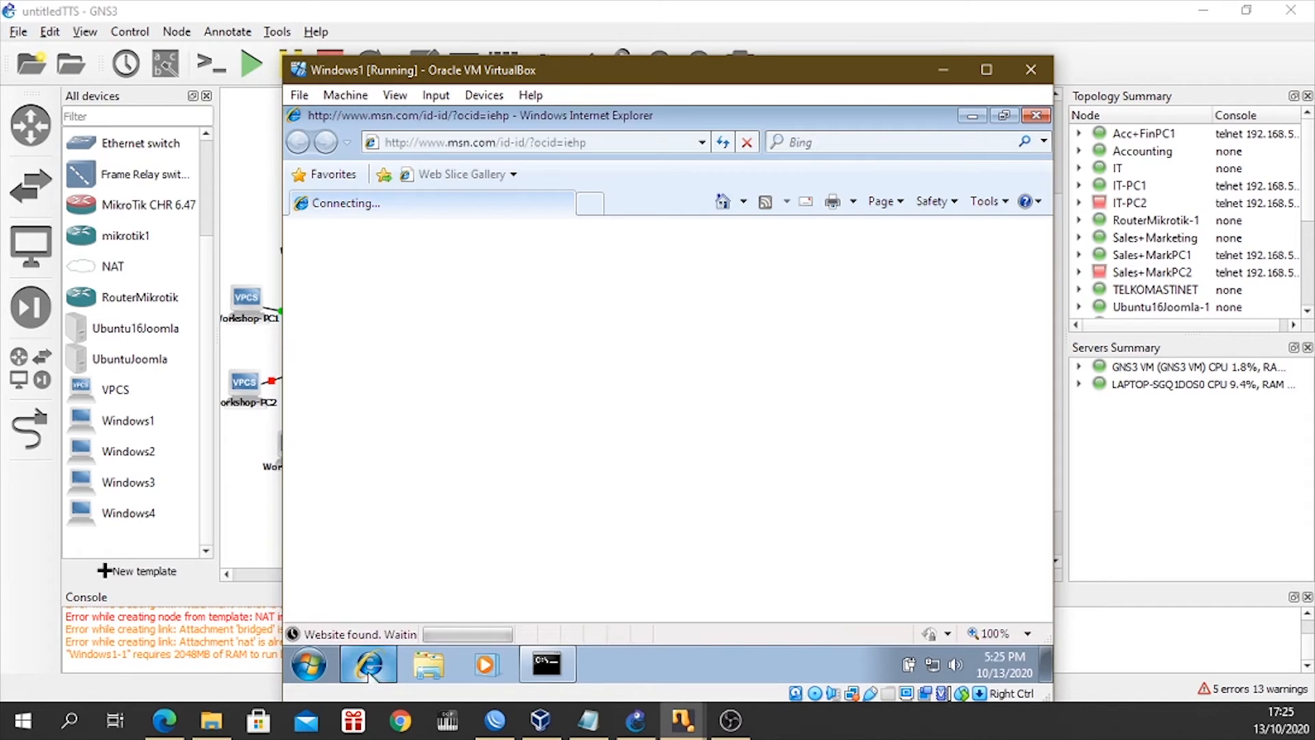
pyautogui.click(487, 141)
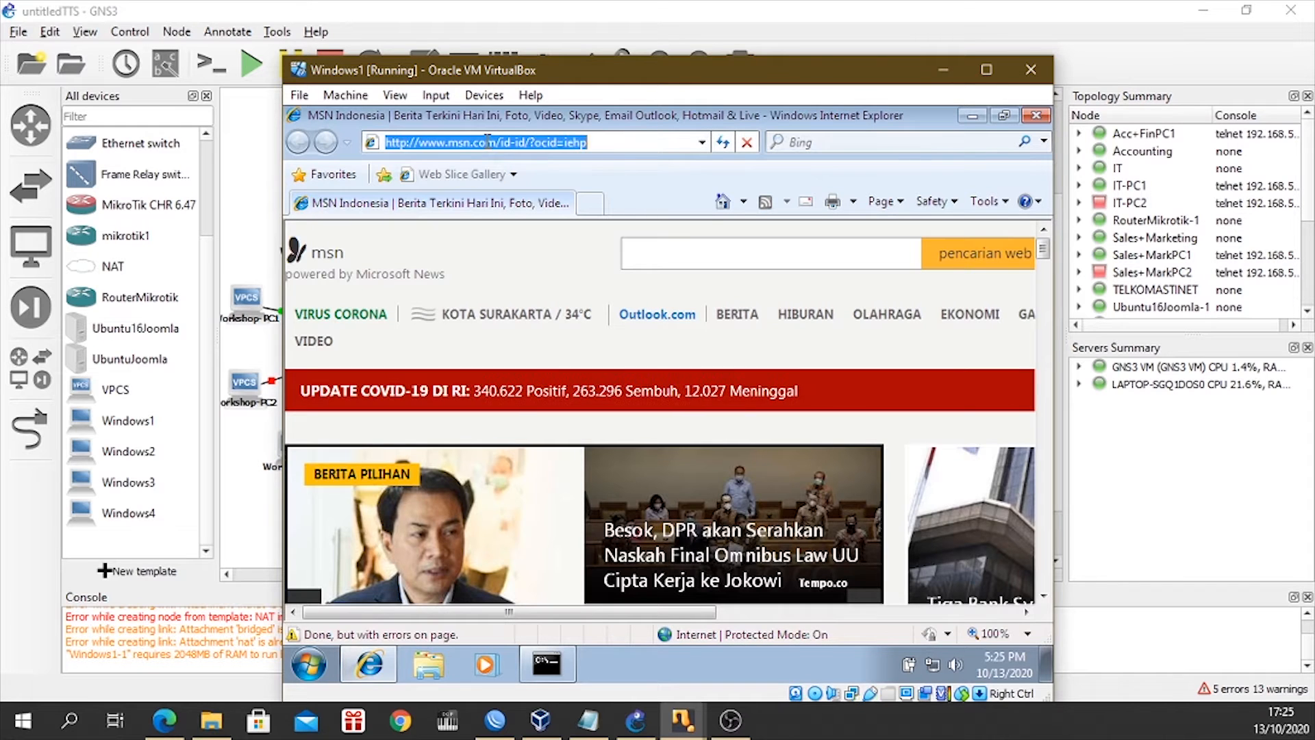
pyautogui.write('192.16')
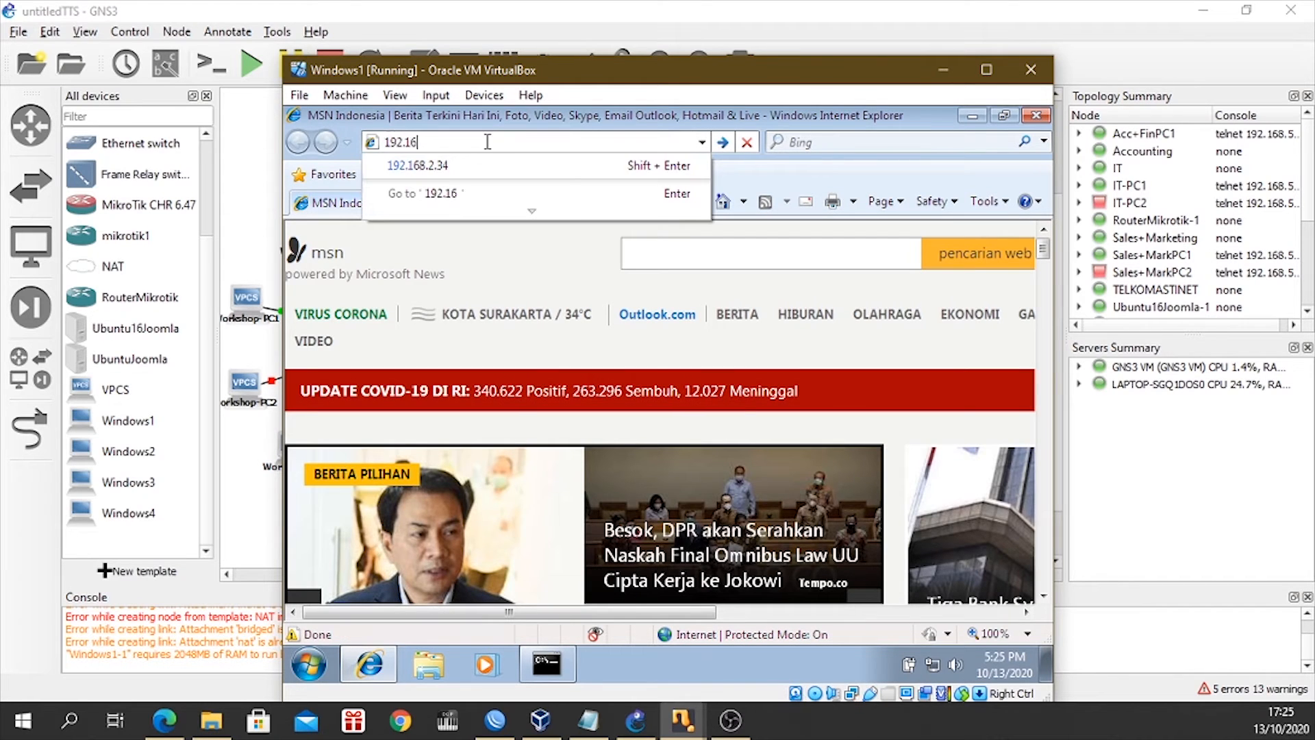
pyautogui.write('8.2.34/')
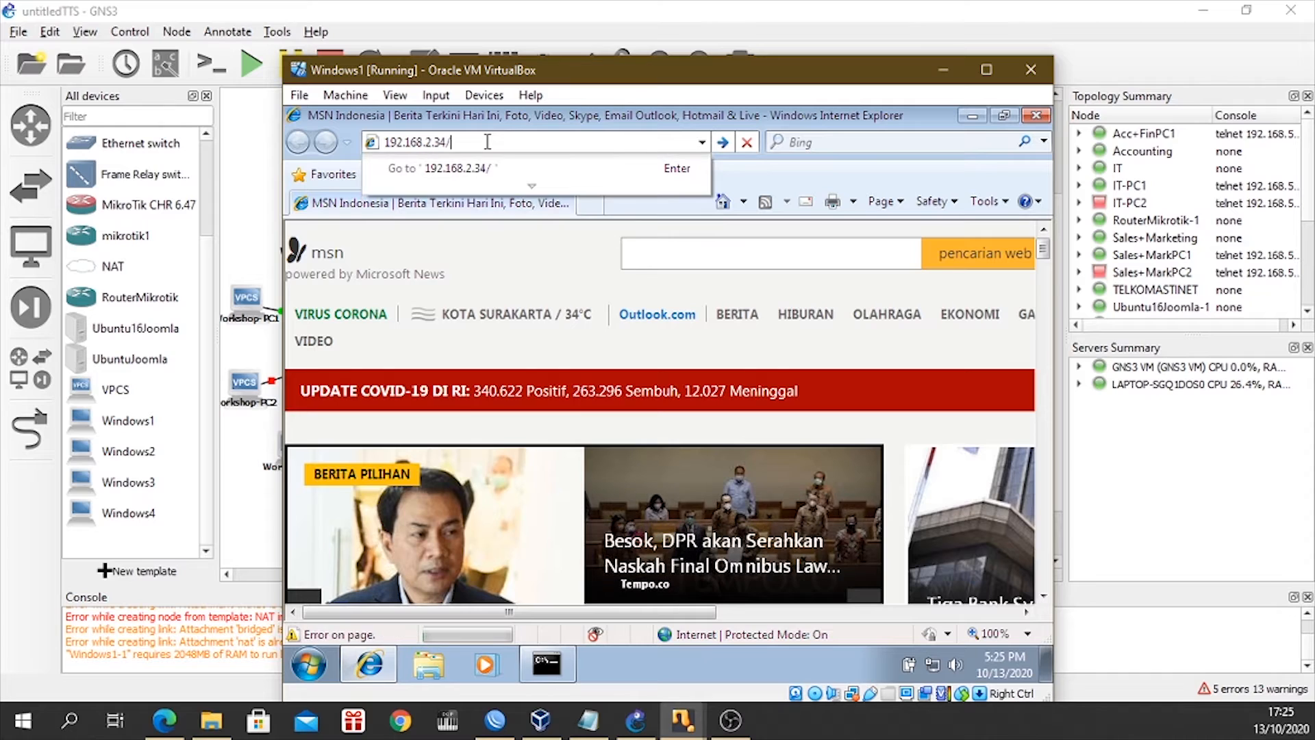
pyautogui.press('Return')
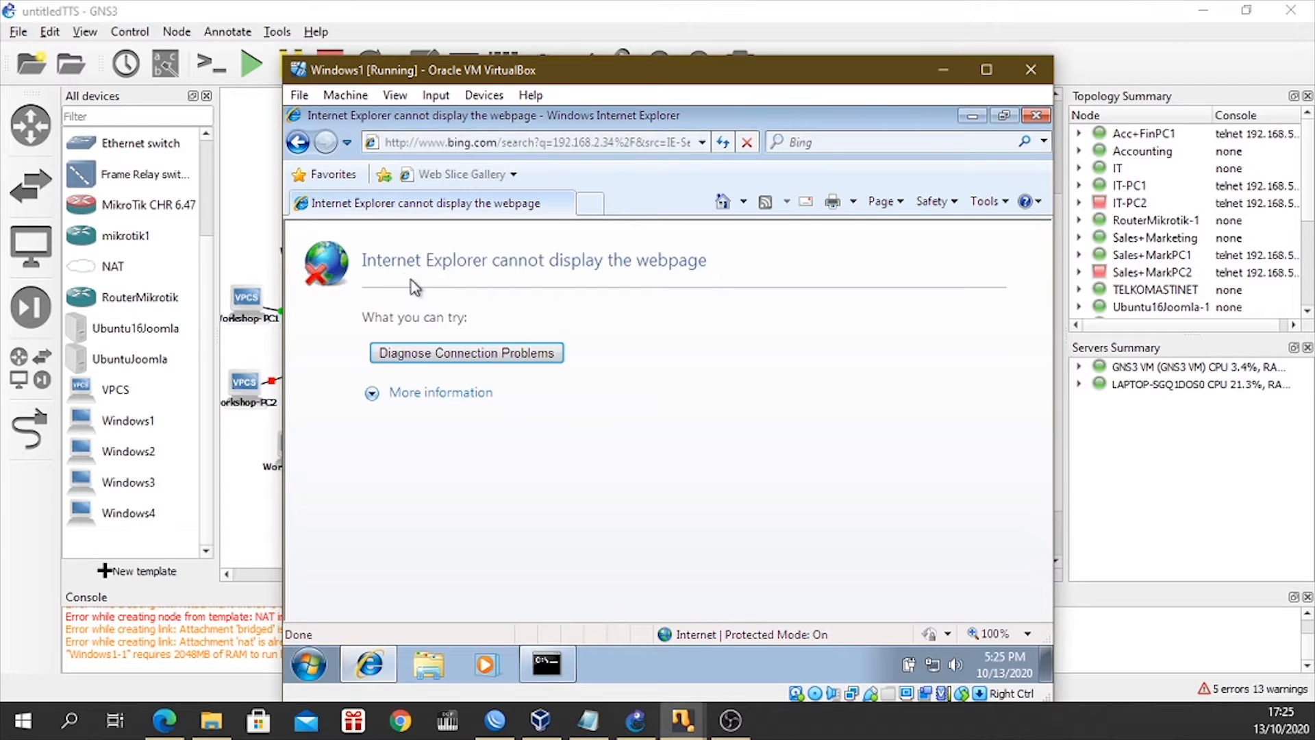
pyautogui.moveTo(586, 115); pyautogui.dragTo(537, 87)
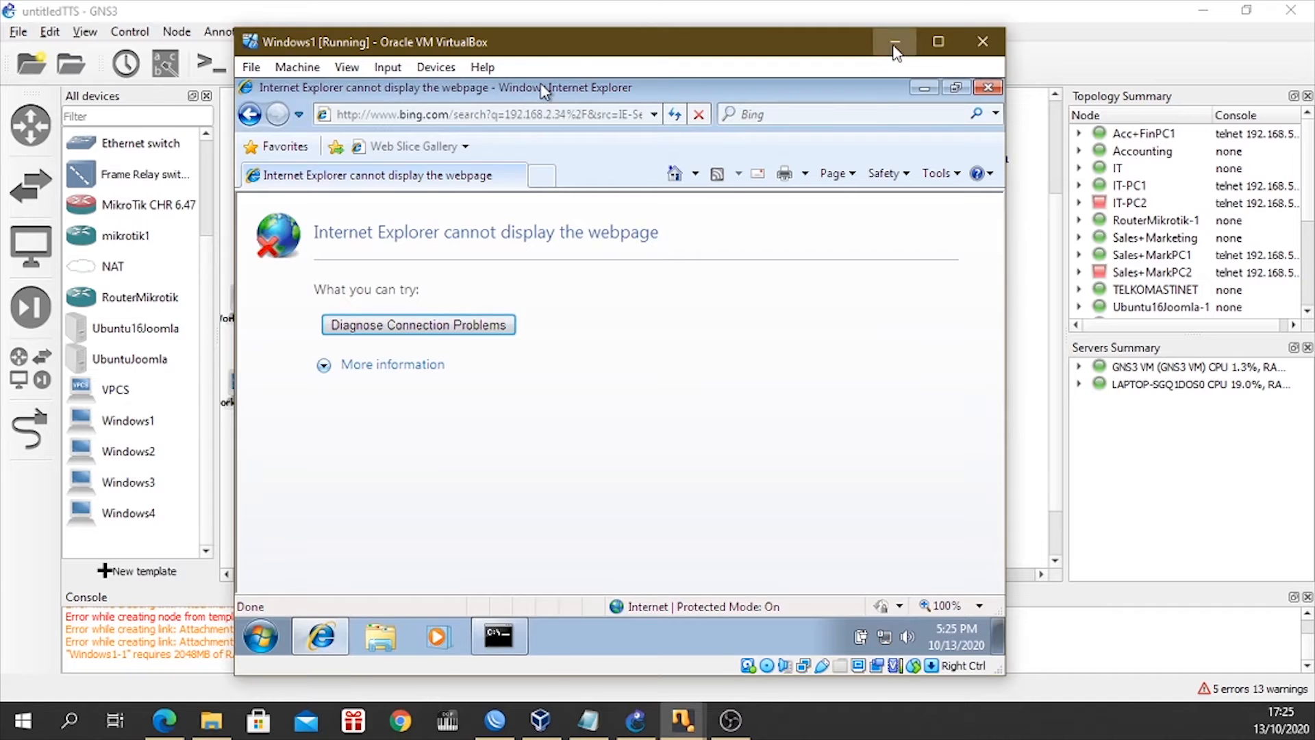
pyautogui.click(896, 42)
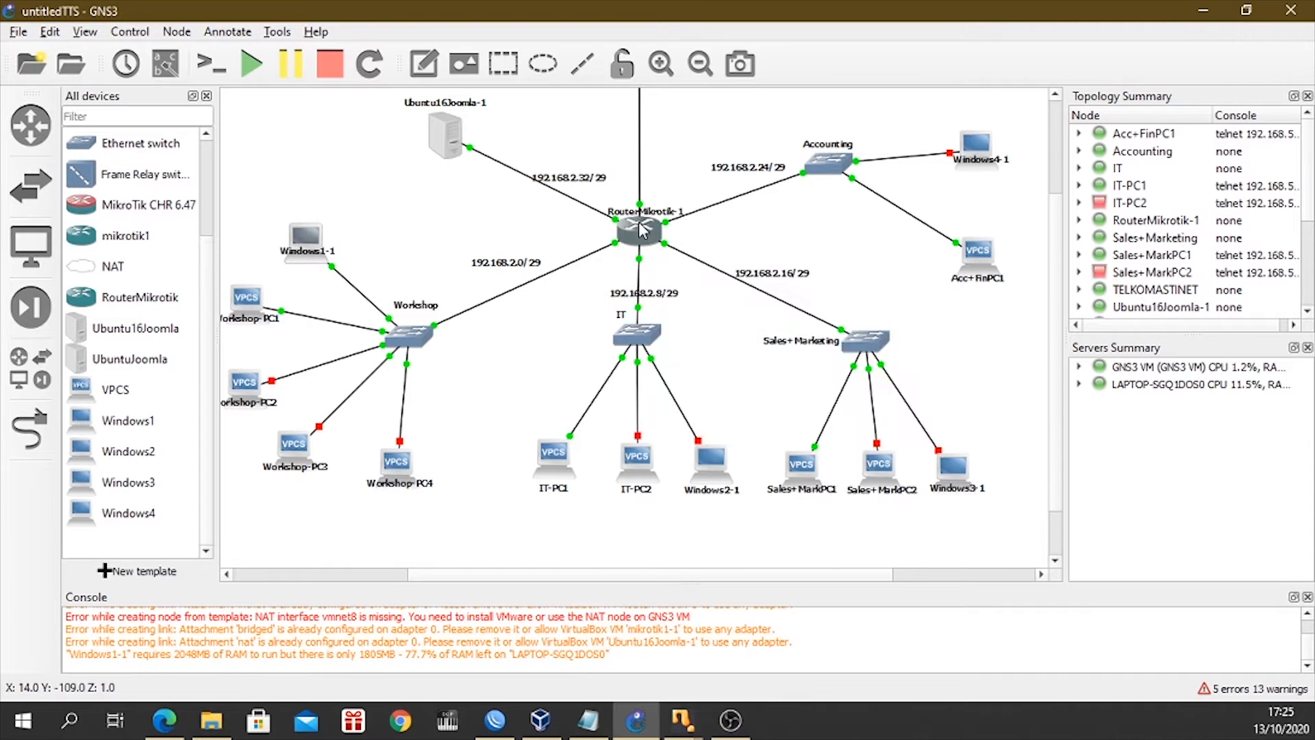
# Check the Host1 subnet mask and usable address range in the TTS Kamjar notes, and minimize Notepad.
pyautogui.moveTo(629, 235)
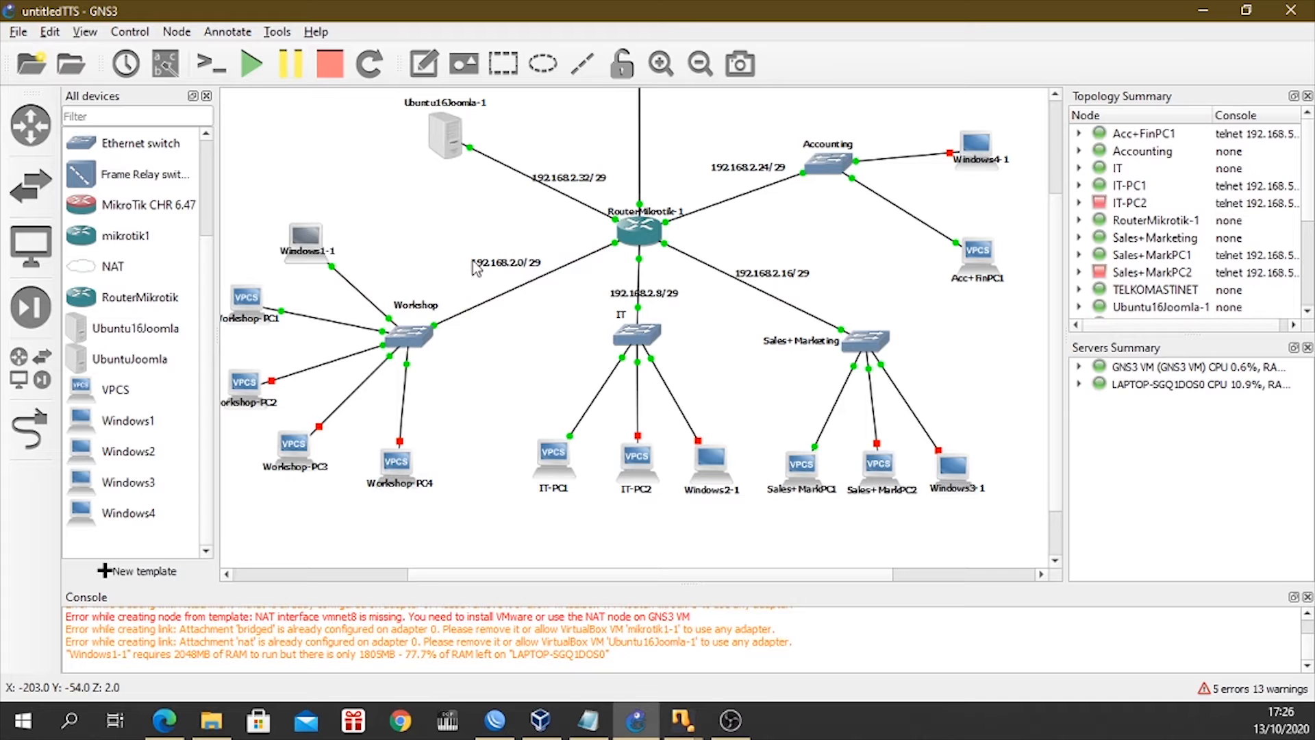
pyautogui.click(588, 720)
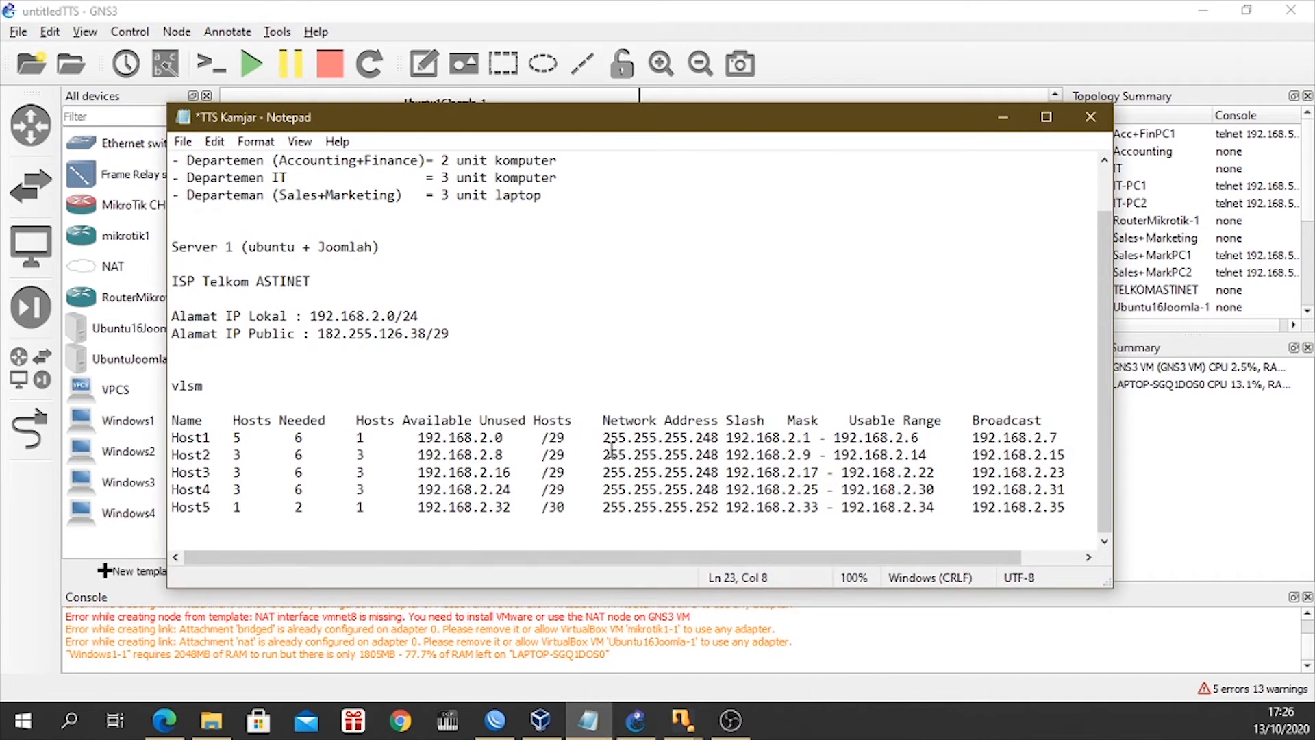
pyautogui.moveTo(614, 442); pyautogui.dragTo(925, 442)
pyautogui.click(1003, 118)
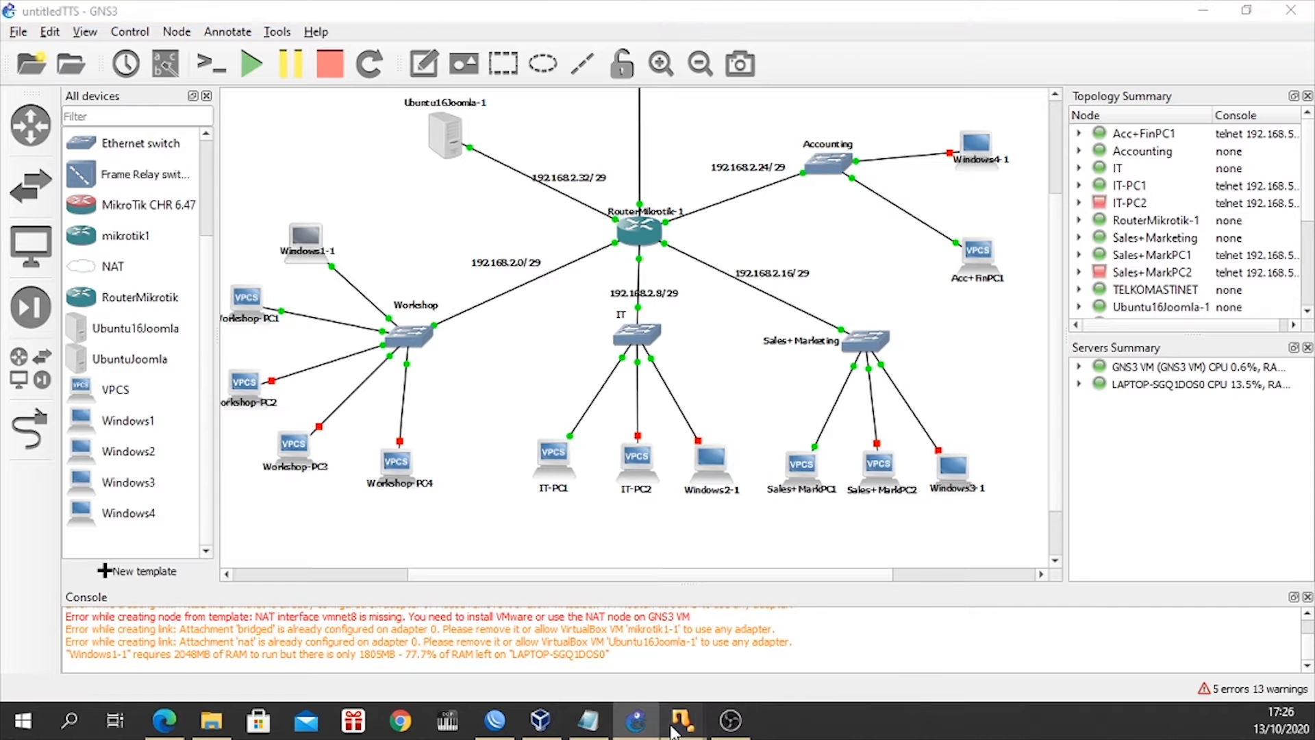
# Return to Internet Explorer on Windows1, search the web for google, look through the results, and close the virtual machine.
pyautogui.moveTo(685, 726)
pyautogui.click(850, 630)
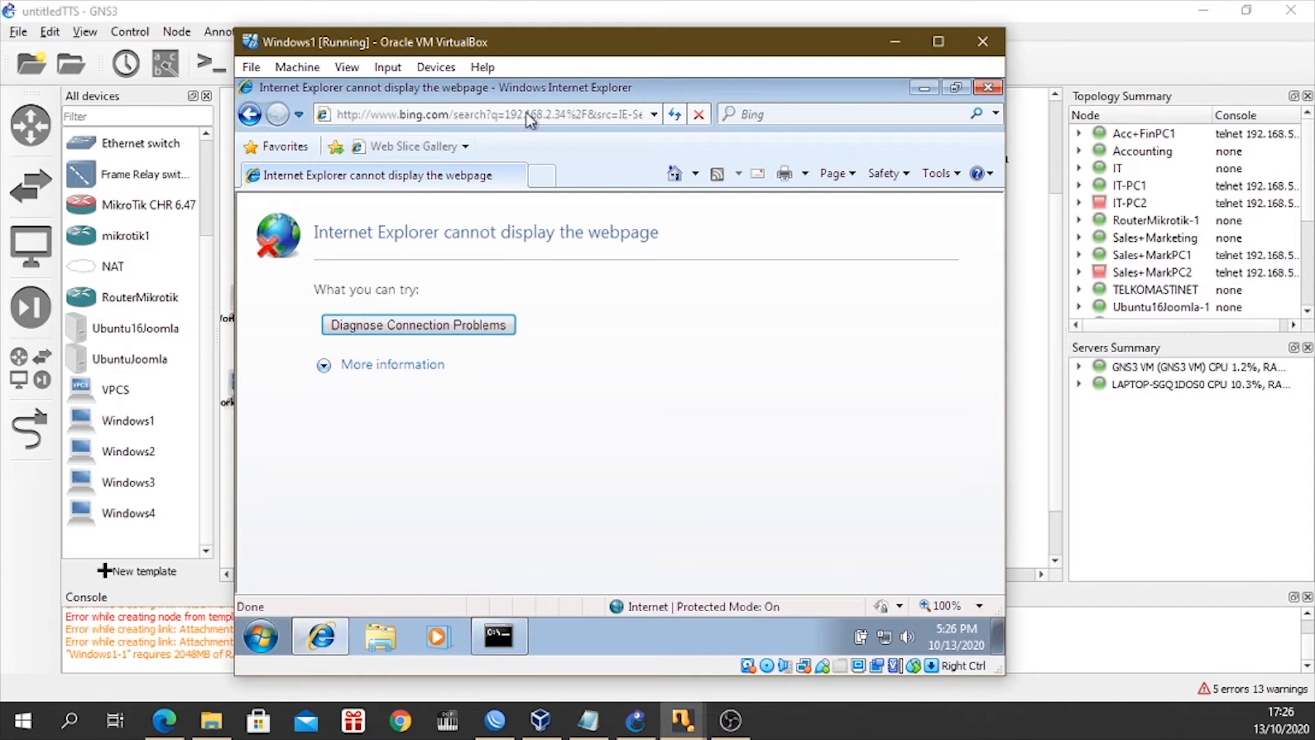
pyautogui.click(610, 118)
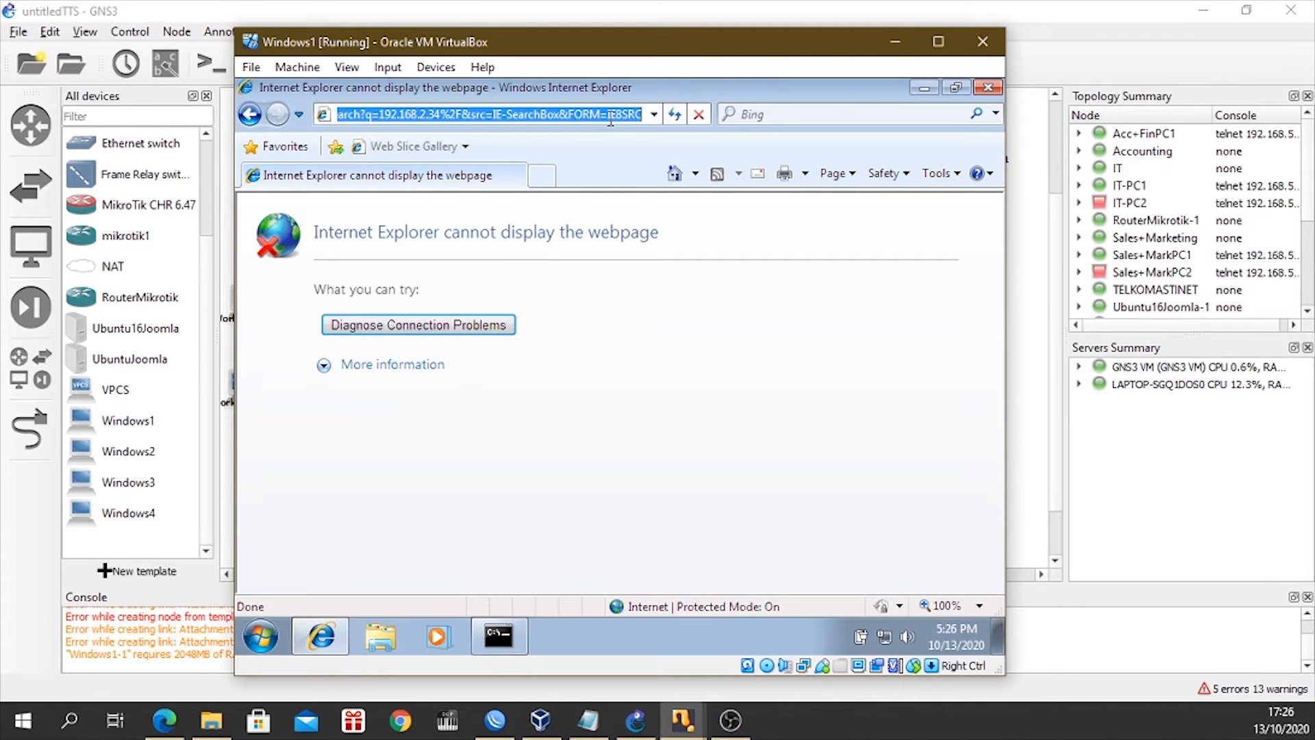
pyautogui.write('google')
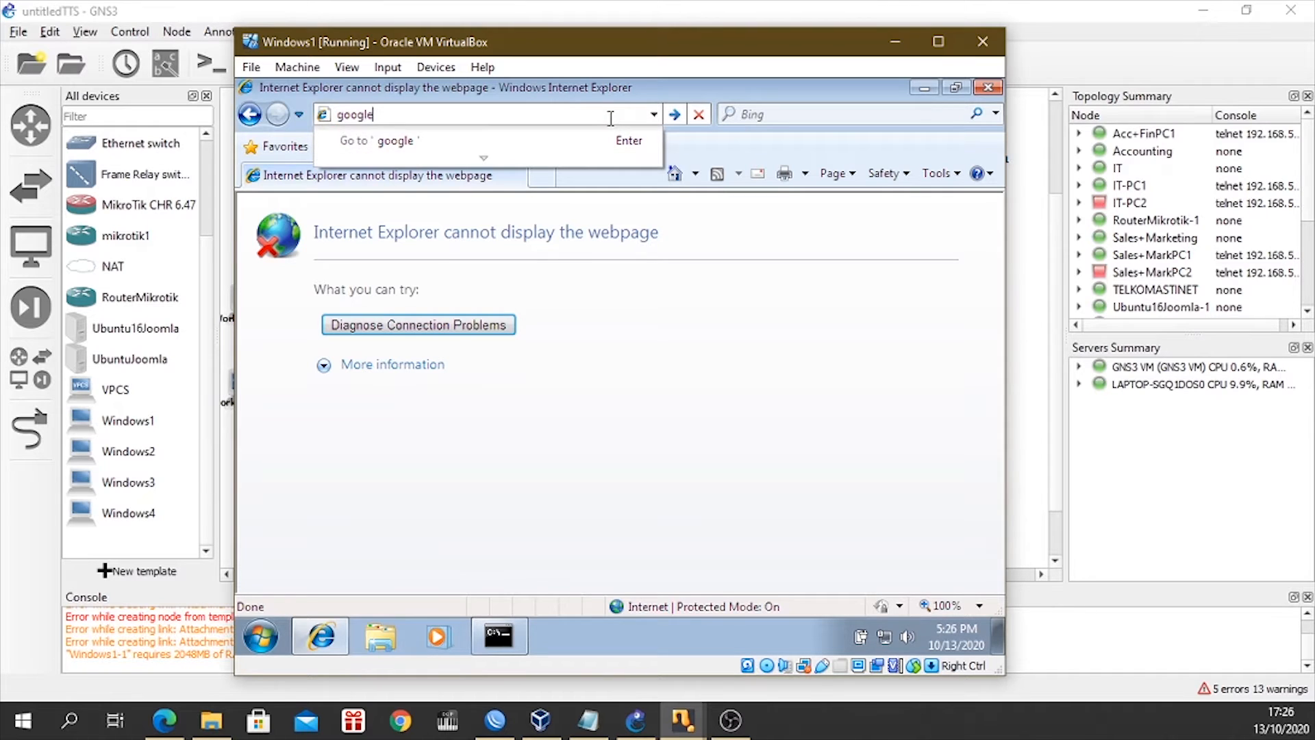
pyautogui.press('Return')
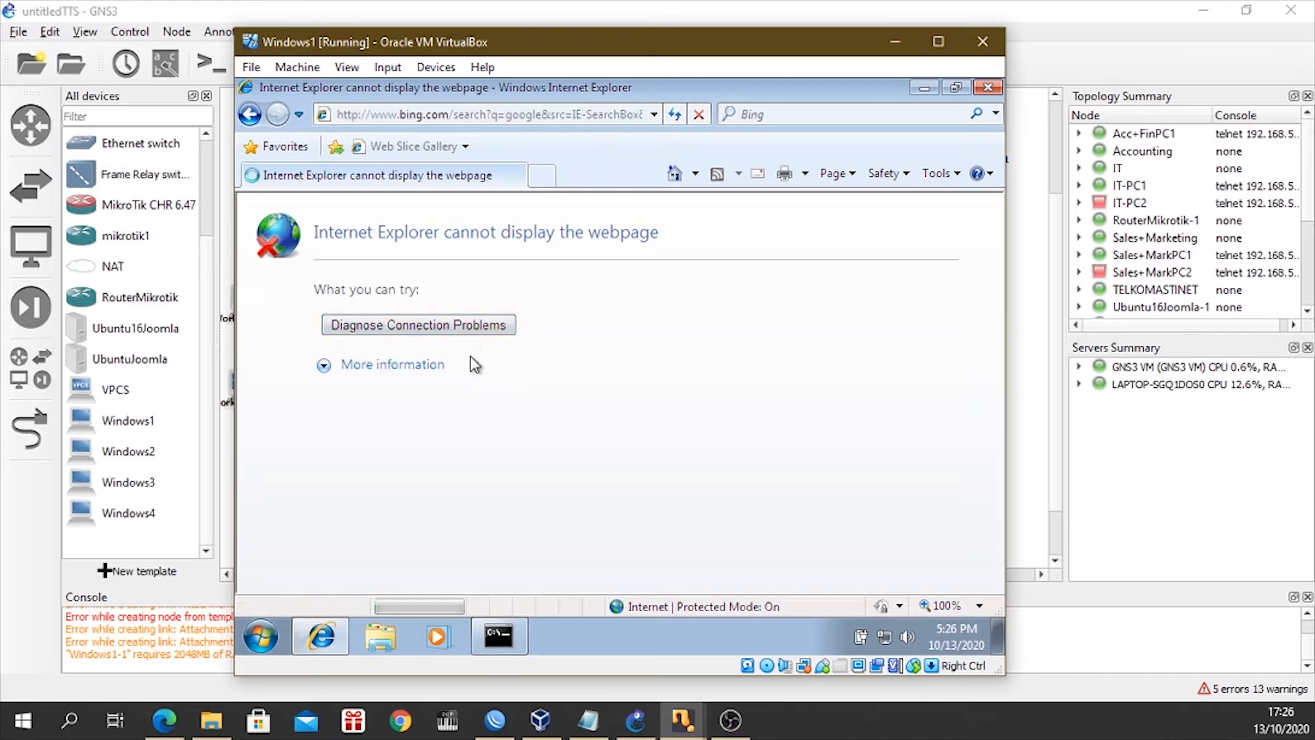
pyautogui.scroll(-3, 500, 369)
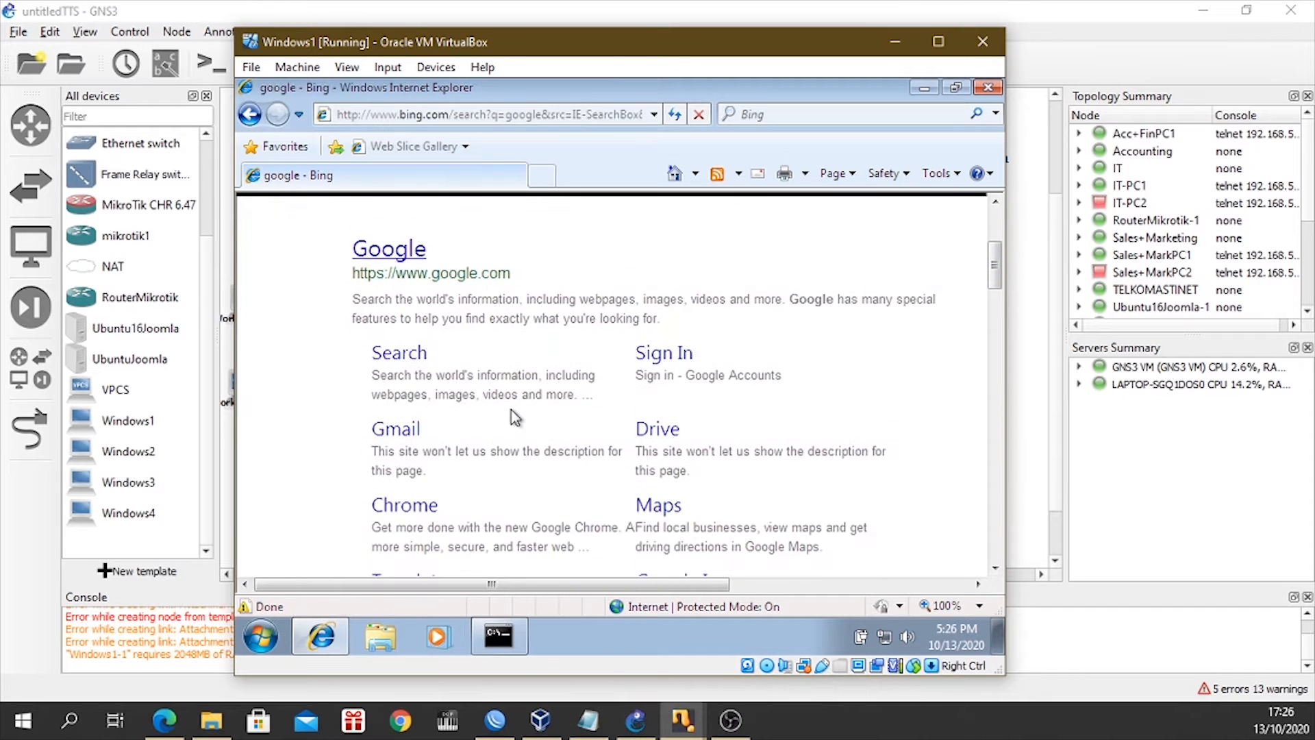
pyautogui.scroll(-5, 515, 416)
pyautogui.scroll(3, 515, 416)
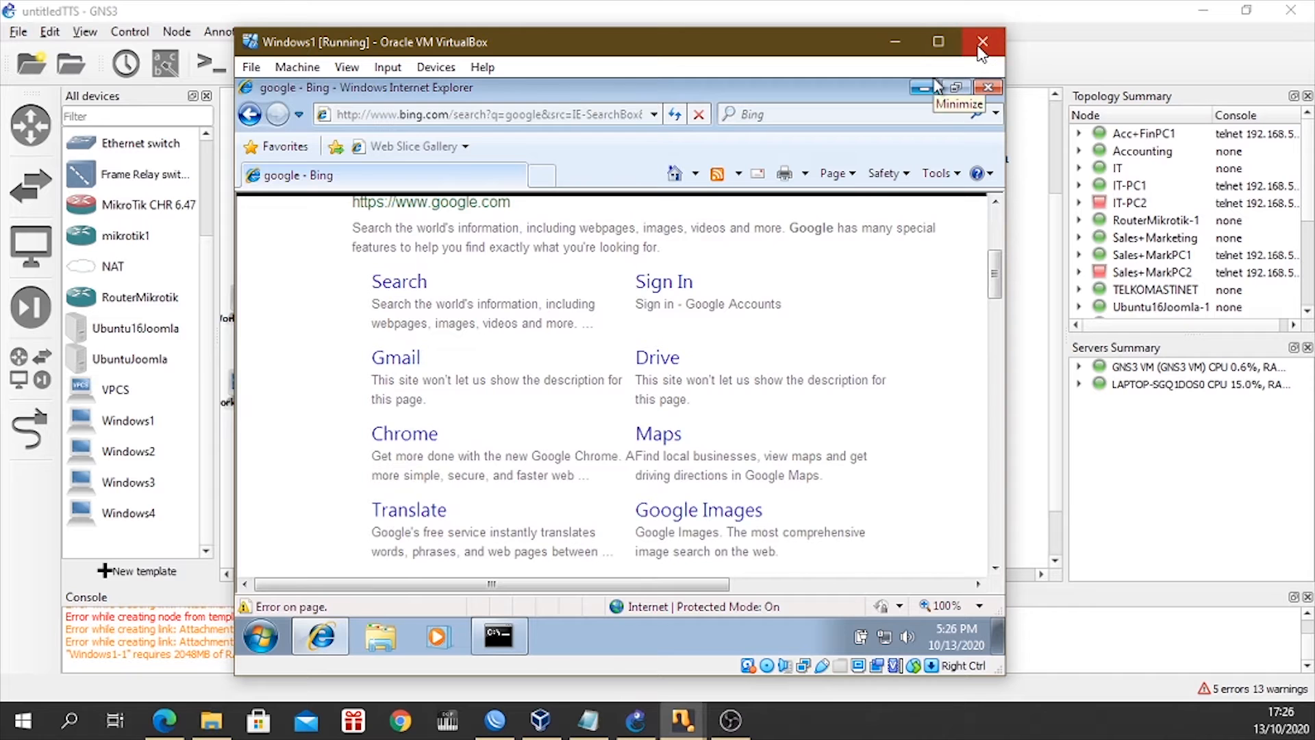
pyautogui.click(982, 43)
pyautogui.click(552, 411)
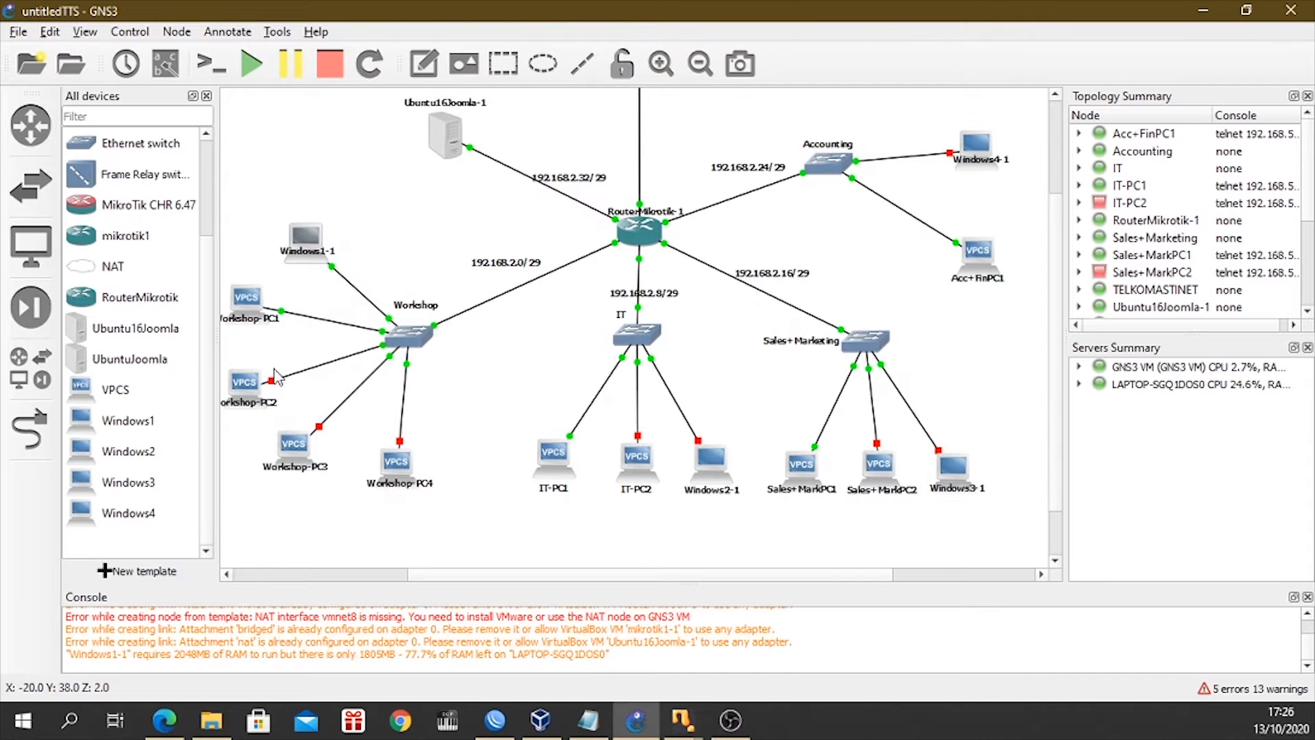
# Start the Windows2-1 node connected to the IT switch in the GNS3 topology.
pyautogui.scroll(1, 445, 456)
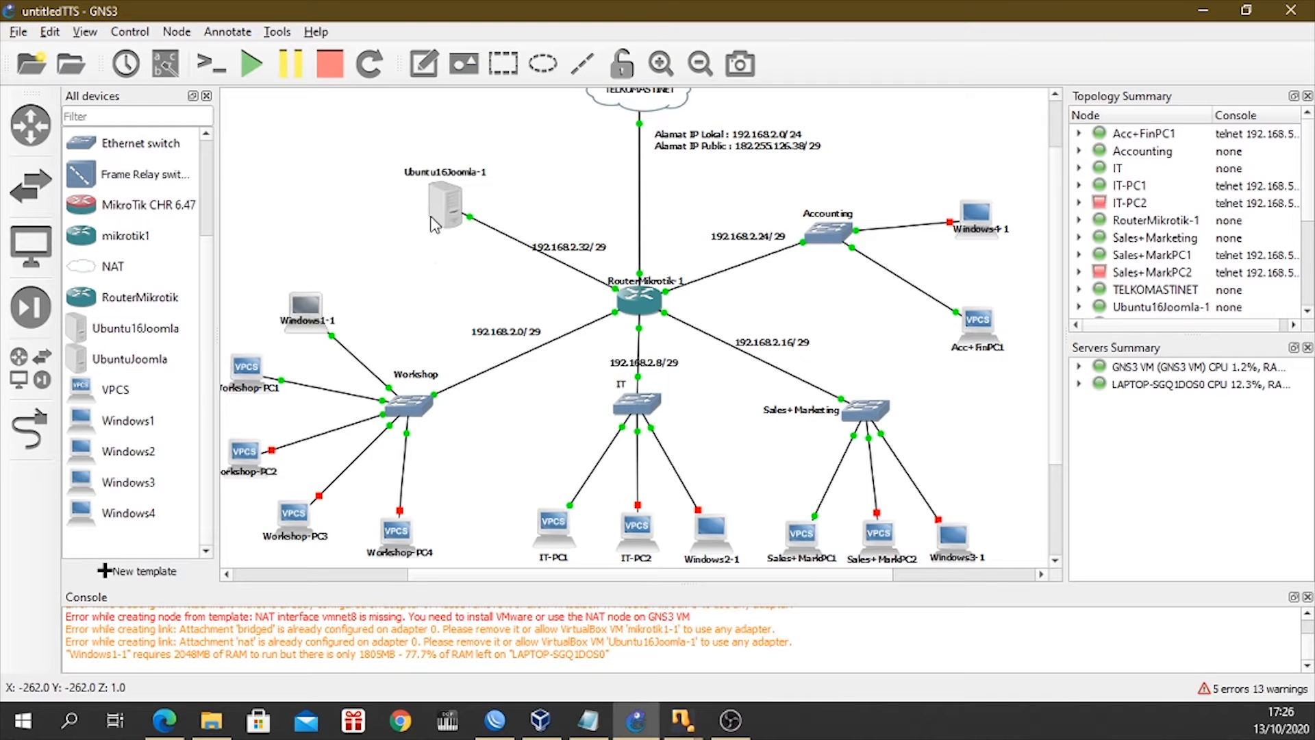
pyautogui.moveTo(436, 223)
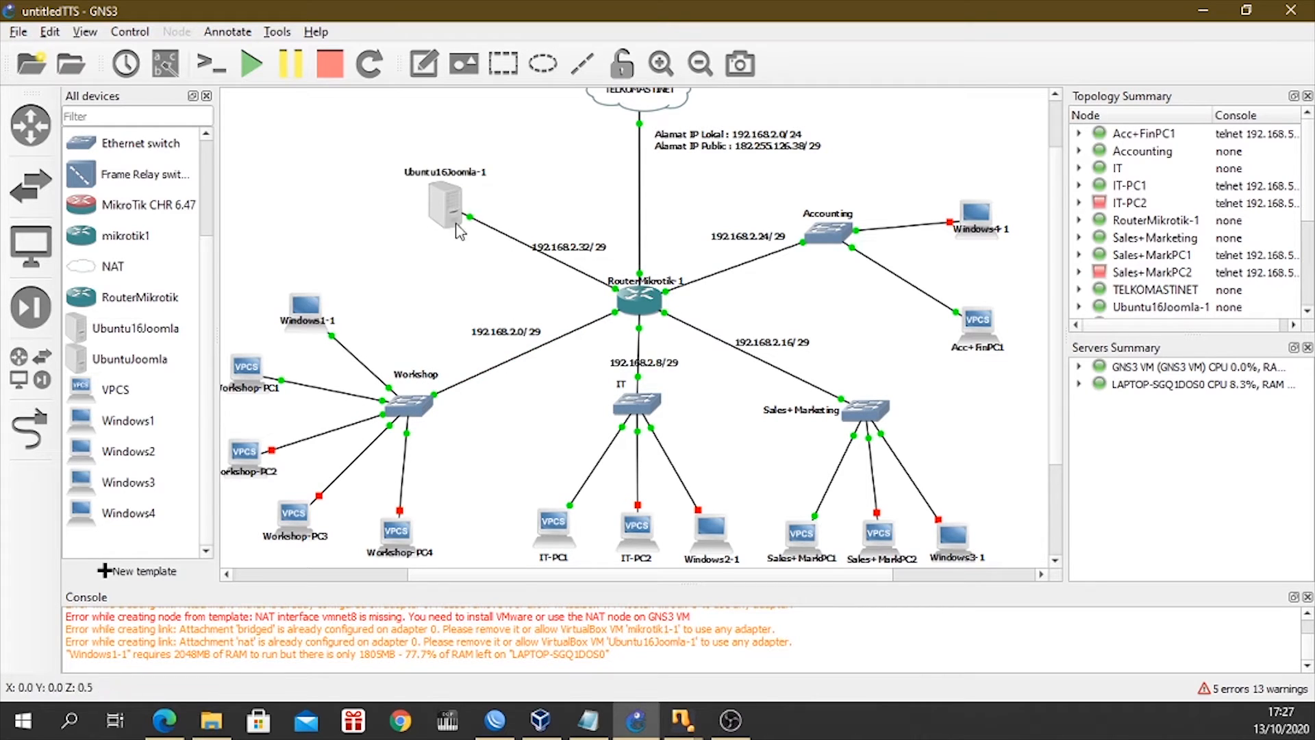
pyautogui.scroll(-2, 736, 456)
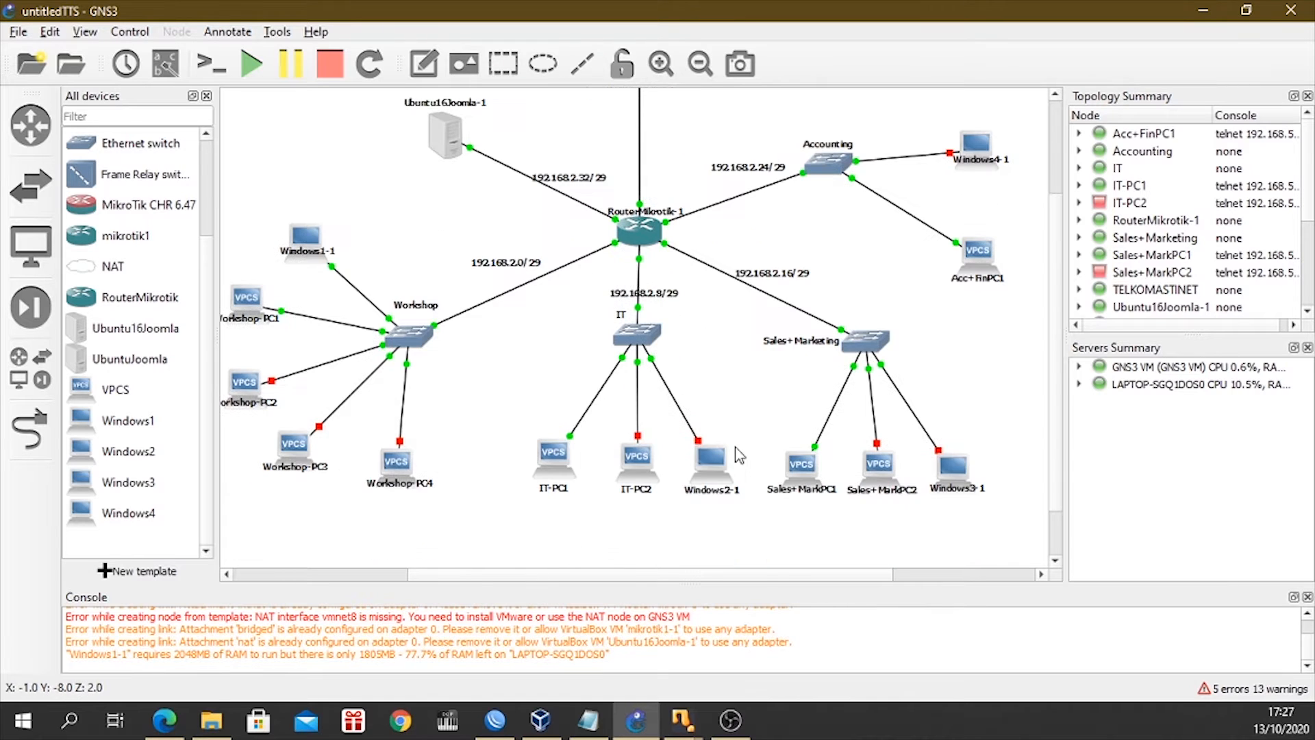
pyautogui.click(710, 477)
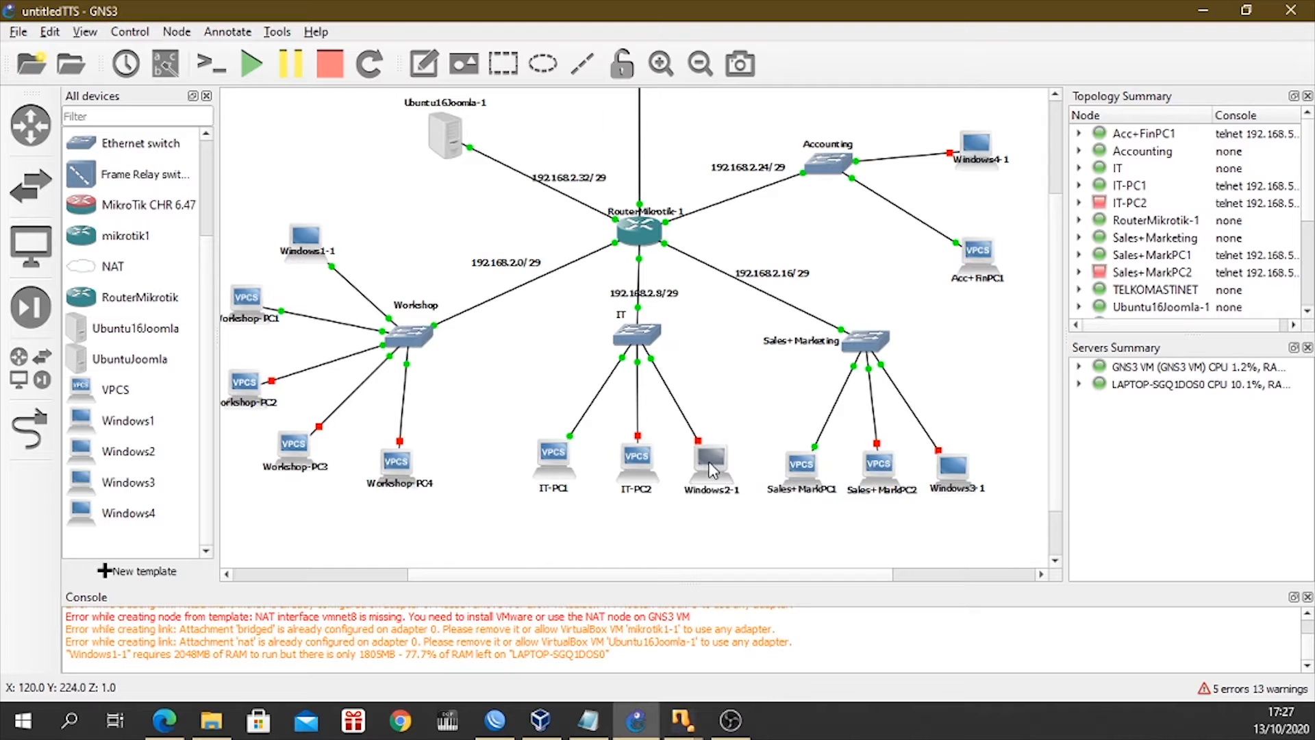
pyautogui.rightClick(713, 468)
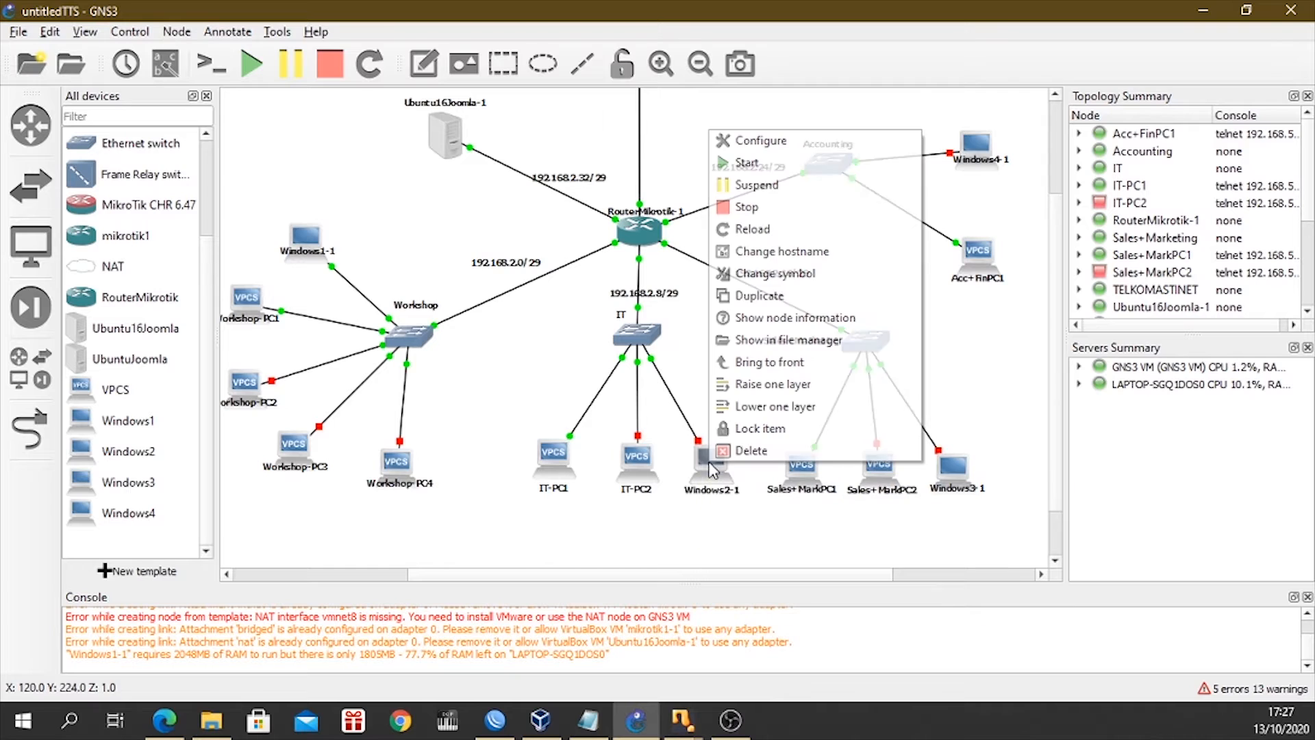
pyautogui.click(768, 177)
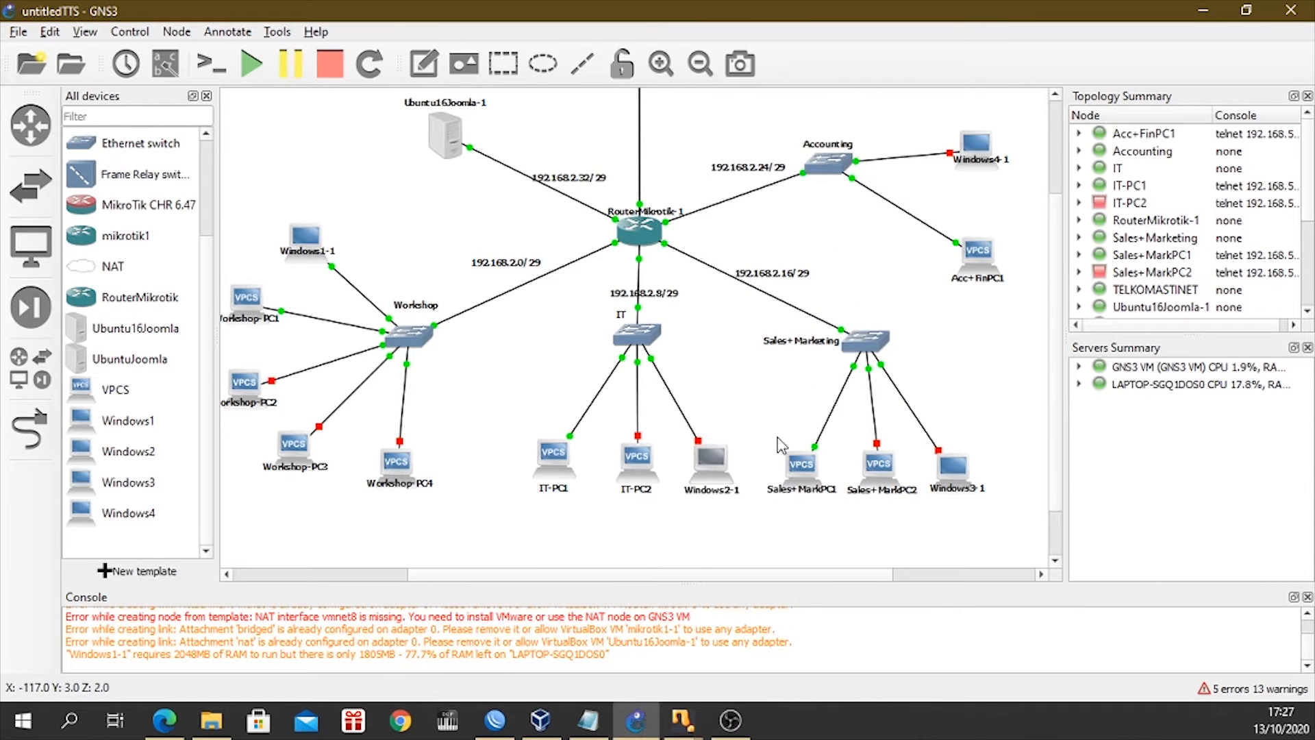
pyautogui.moveTo(692, 718)
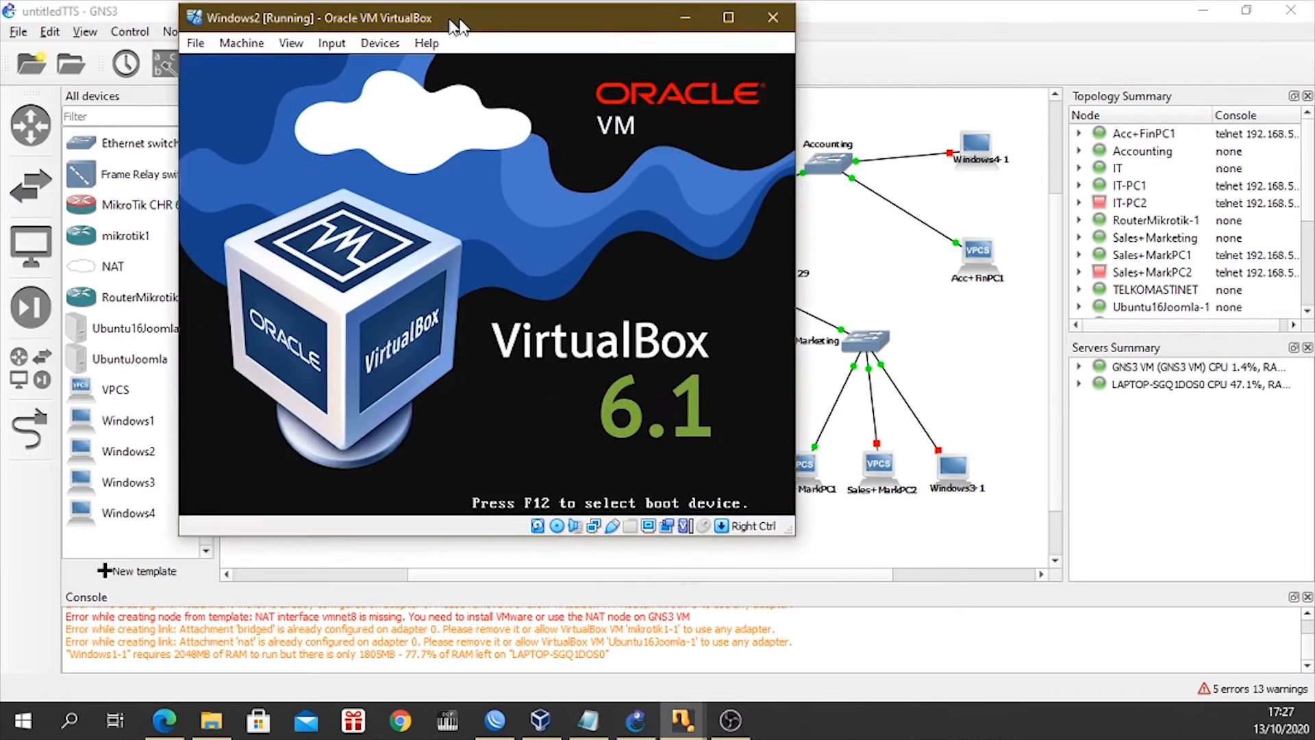
# Reposition the Windows2 virtual machine window on screen while it boots, and dismiss the mouse pointer integration notice.
pyautogui.moveTo(458, 27); pyautogui.dragTo(529, 69)
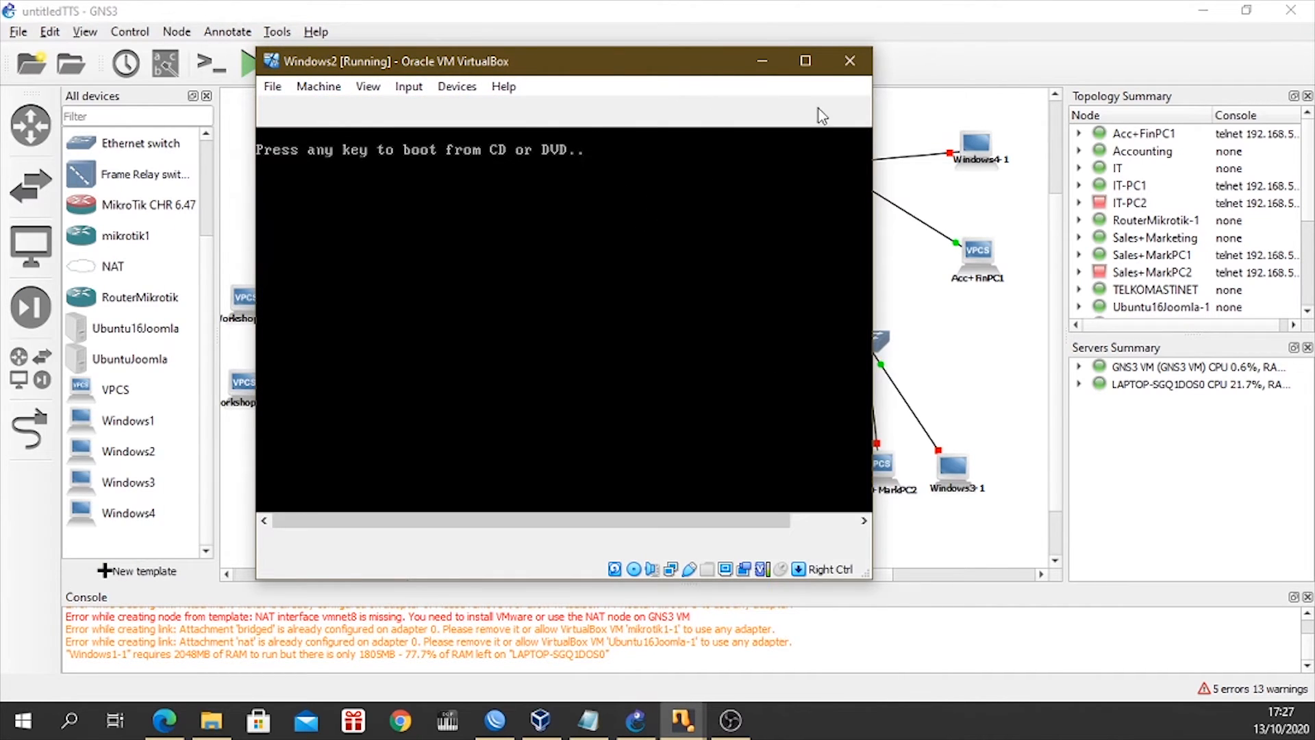
pyautogui.moveTo(510, 582); pyautogui.dragTo(510, 658)
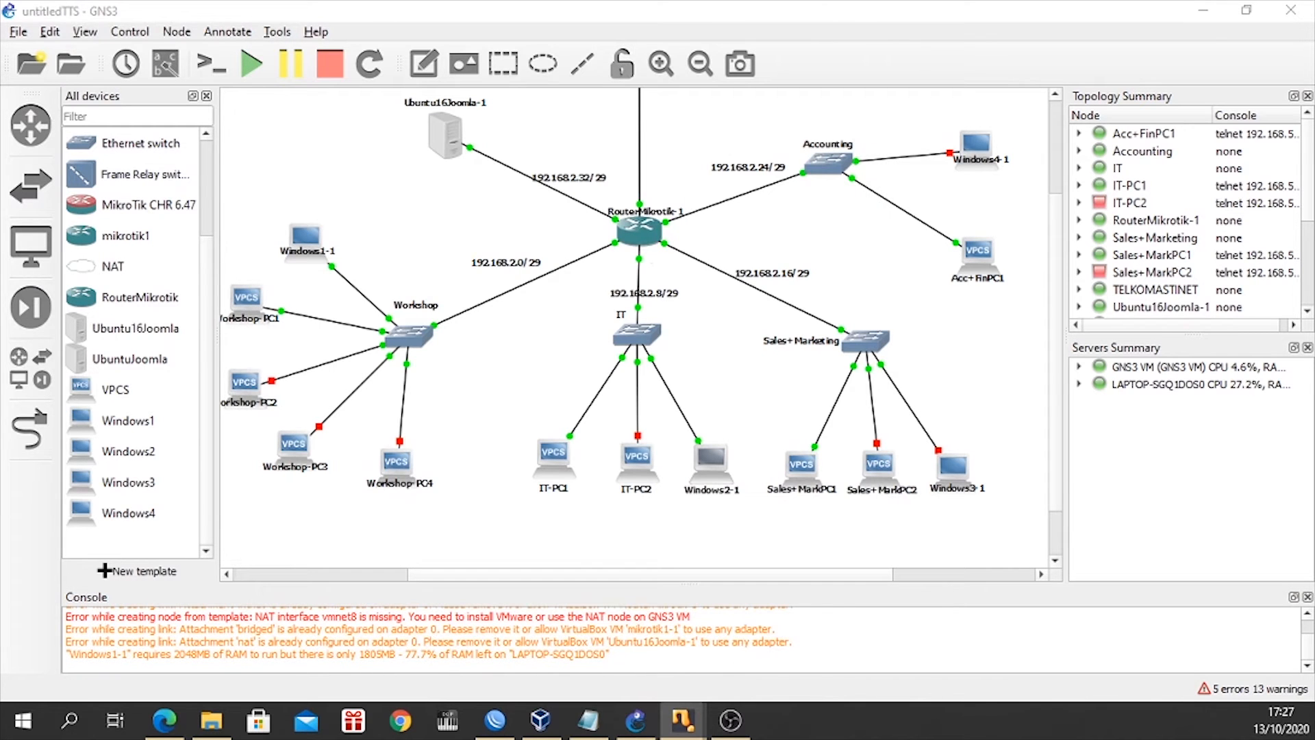
pyautogui.moveTo(0, 58); pyautogui.dragTo(680, 66)
pyautogui.press('Return')
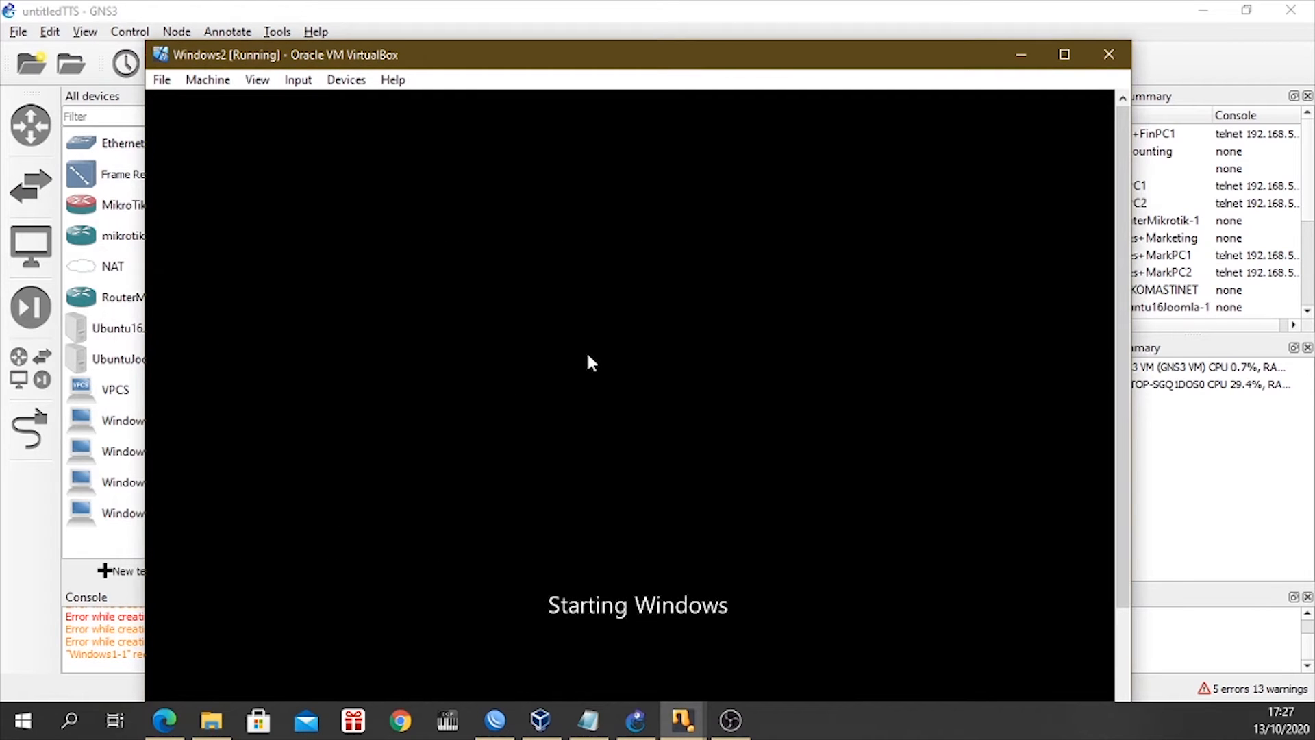
pyautogui.moveTo(523, 65); pyautogui.dragTo(534, 41)
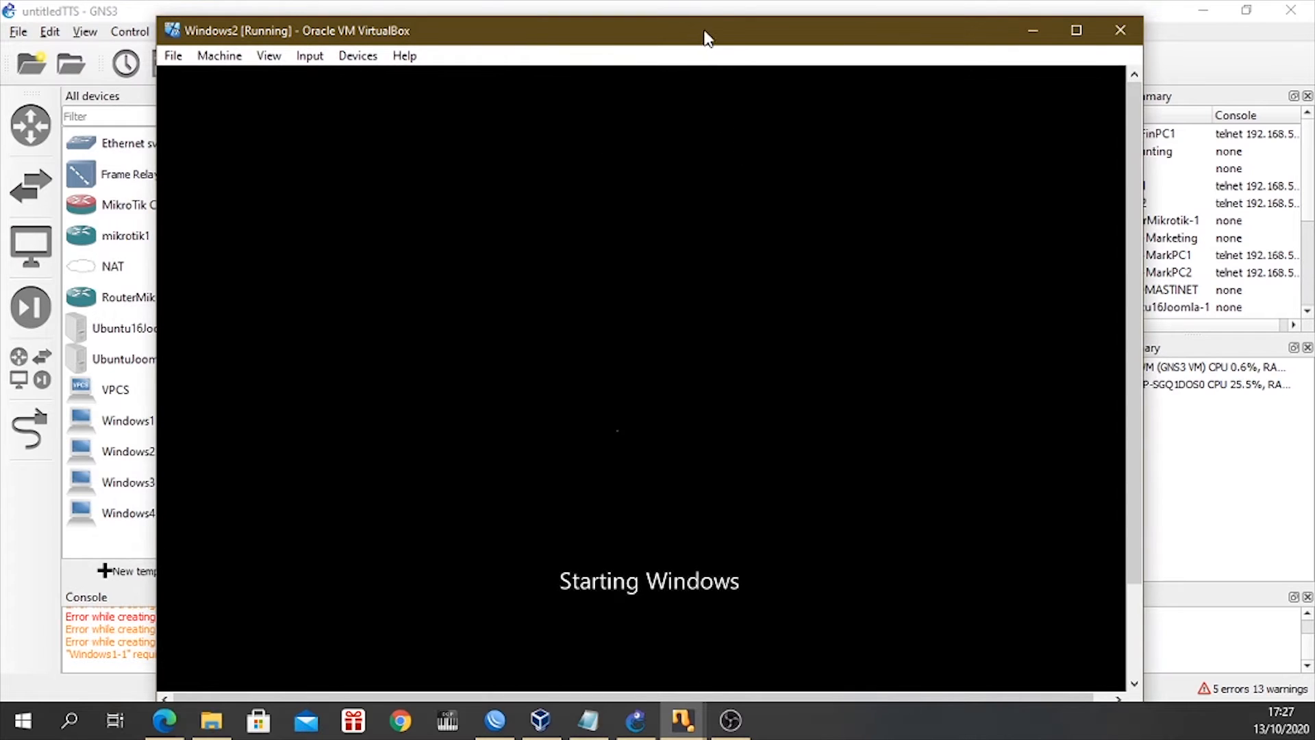
pyautogui.moveTo(706, 38); pyautogui.dragTo(711, 33)
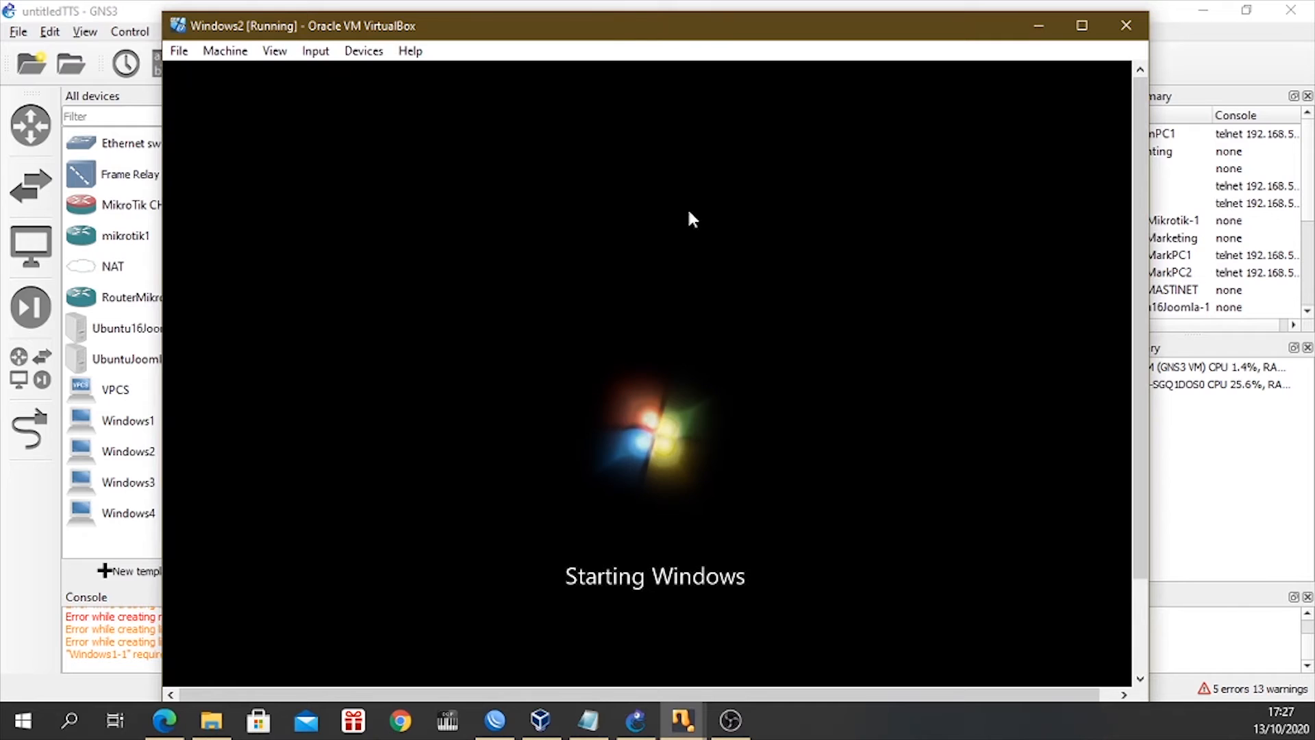
pyautogui.moveTo(587, 38)
pyautogui.mouseDown()
pyautogui.moveTo(631, 44)
pyautogui.moveTo(613, 39)
pyautogui.mouseUp()
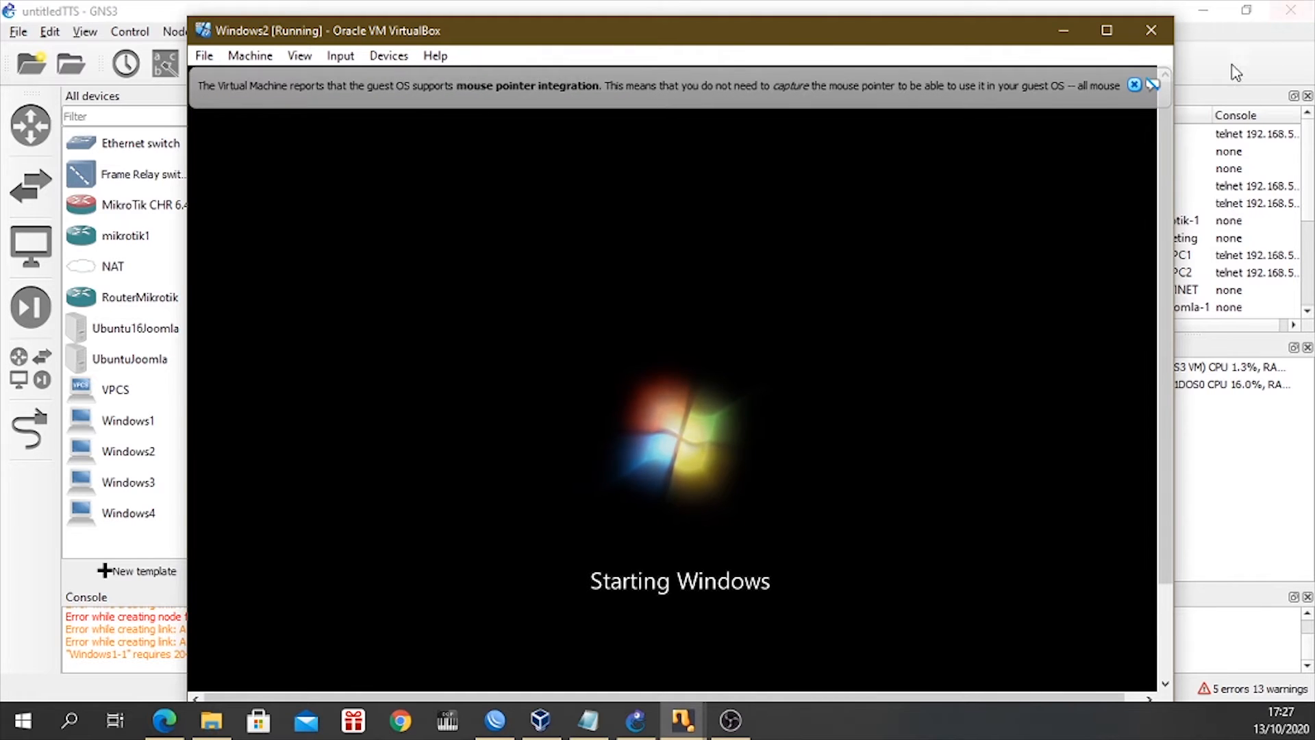
pyautogui.click(1135, 85)
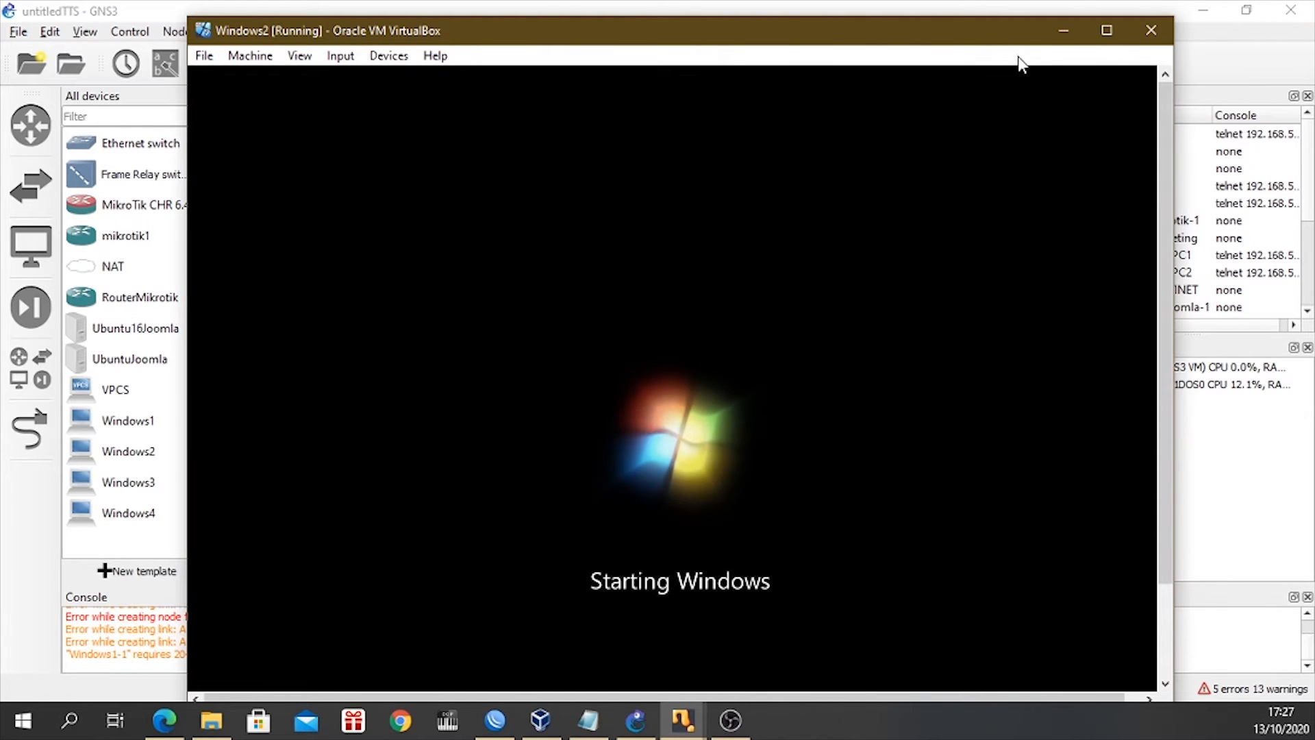
pyautogui.moveTo(780, 26); pyautogui.dragTo(911, 34)
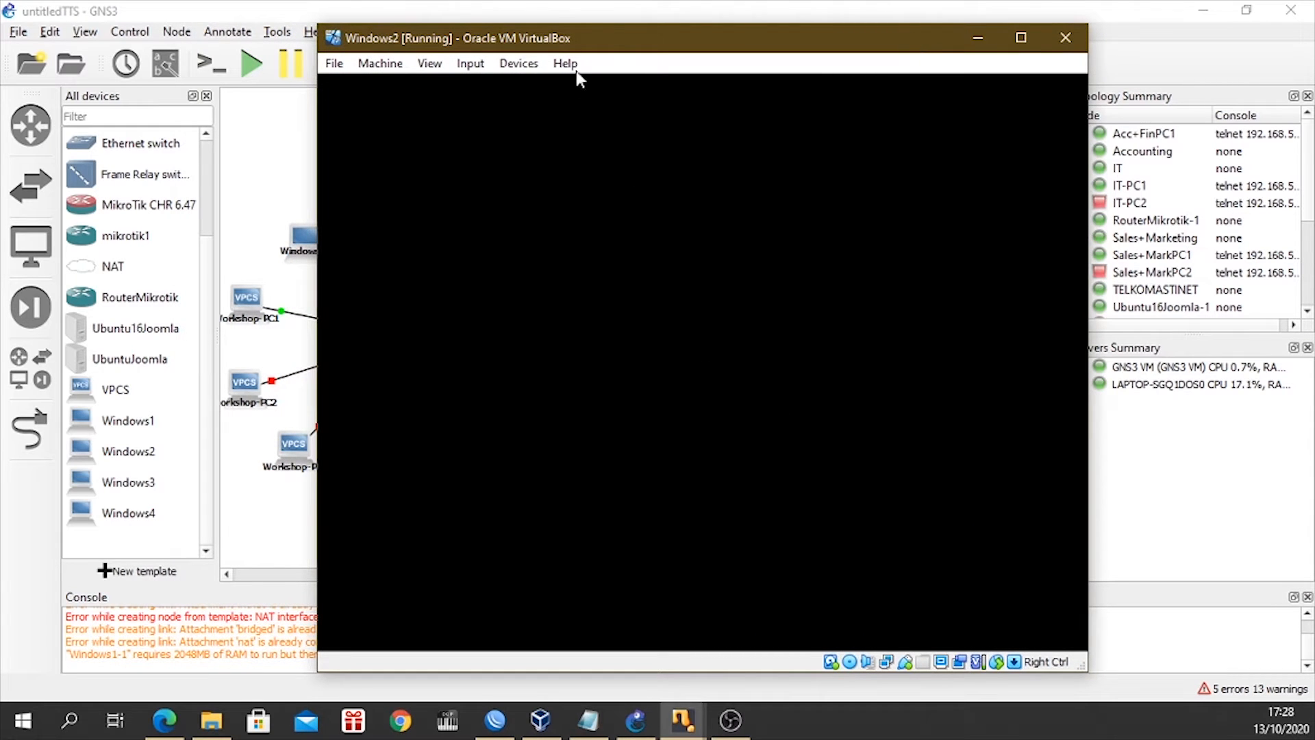
# Move the Windows2 virtual machine window and open Command Prompt on its desktop.
pyautogui.moveTo(610, 46); pyautogui.dragTo(869, 80)
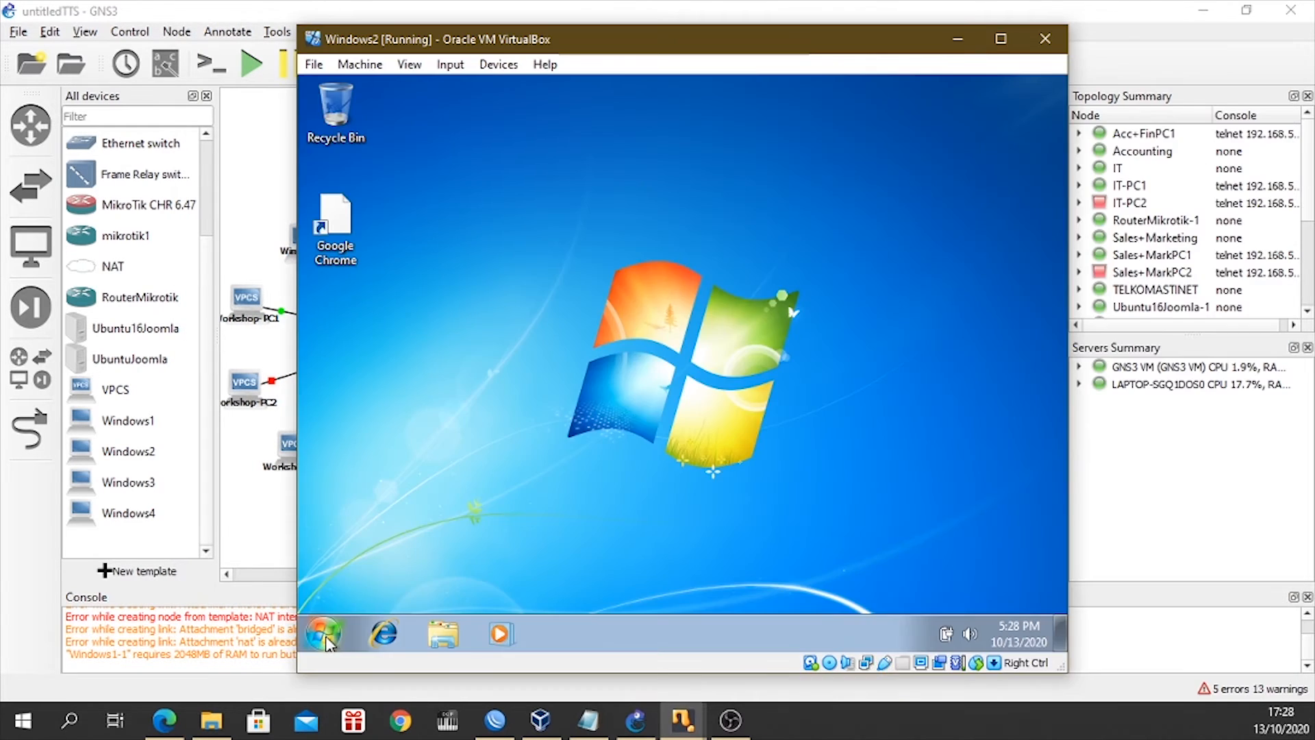
pyautogui.click(324, 635)
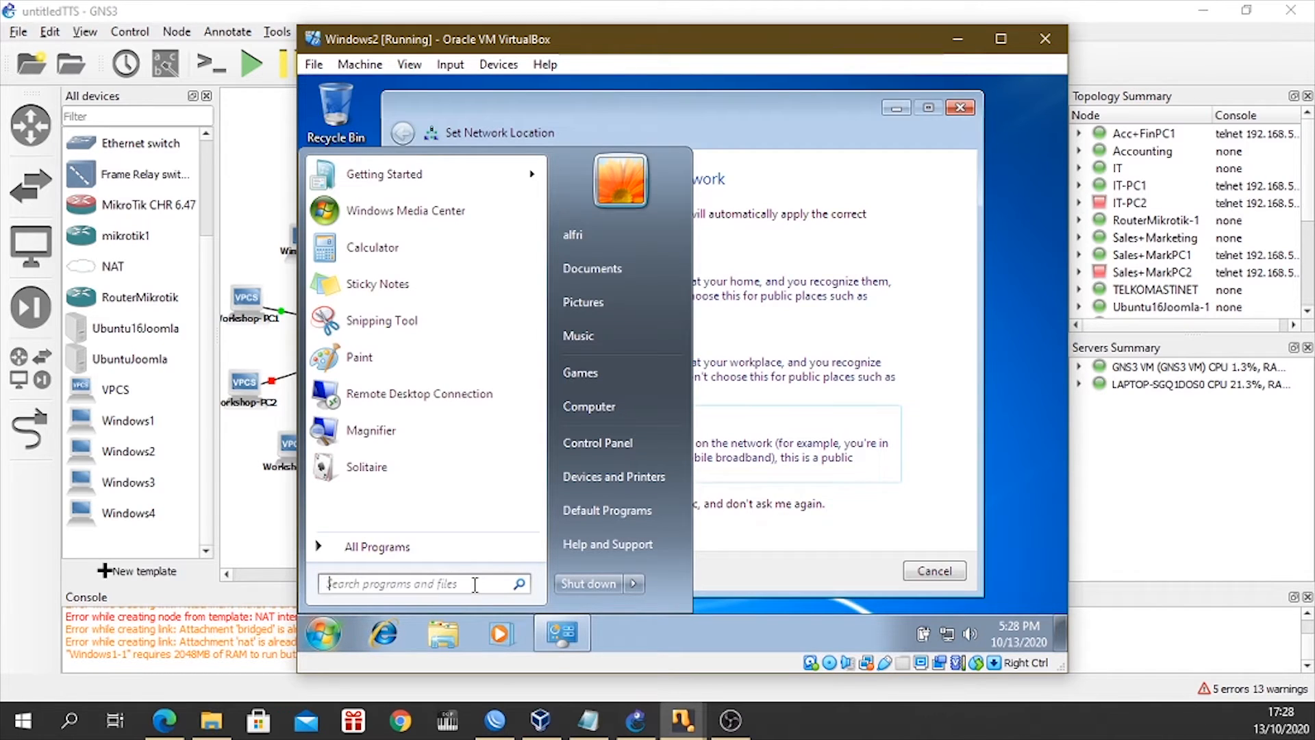
pyautogui.write('cmd')
pyautogui.press('Return')
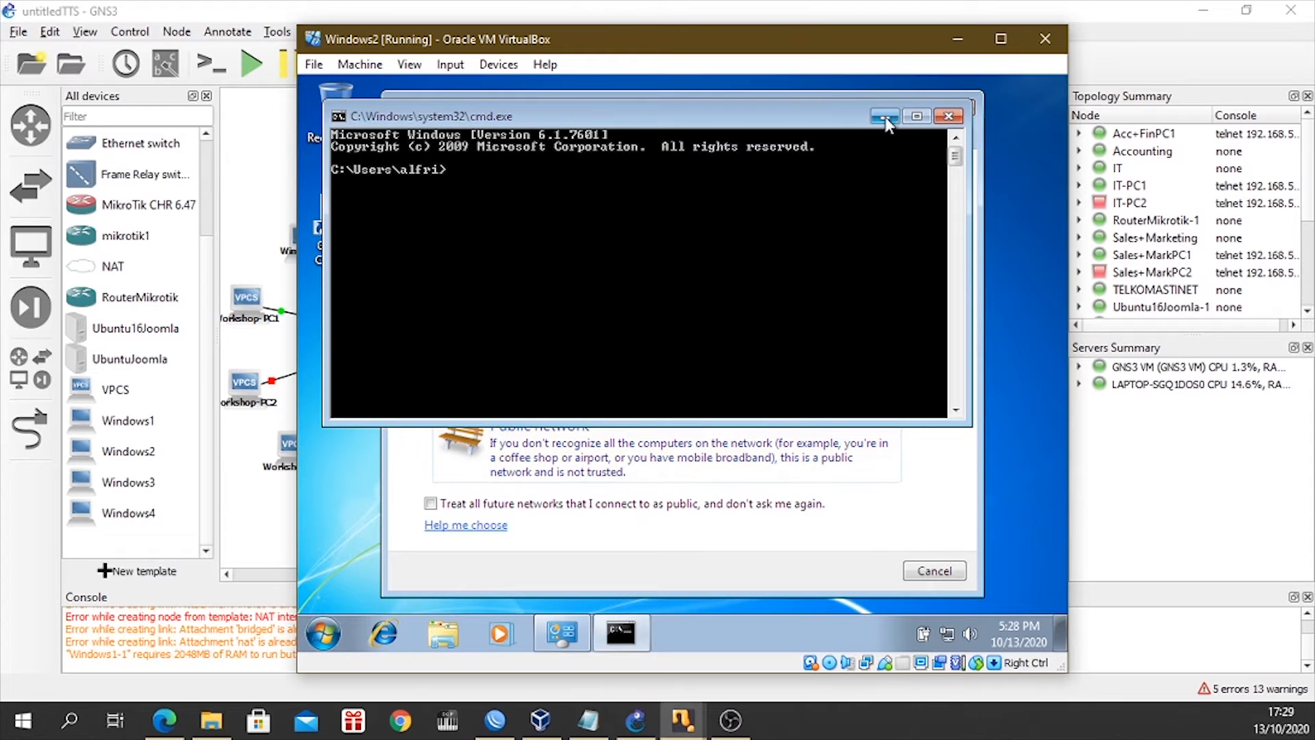
# Minimize Command Prompt, choose Public network as the Network 3 location, and close the network location dialog.
pyautogui.click(885, 116)
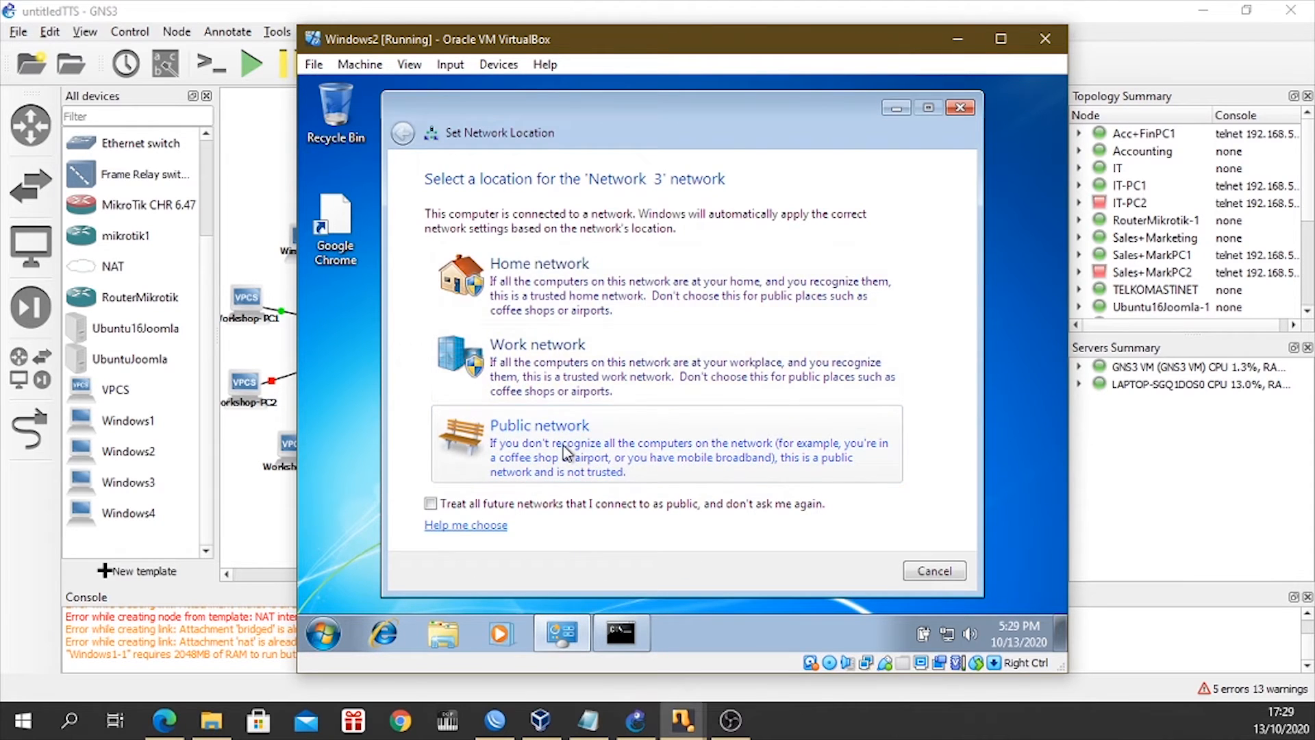
pyautogui.click(570, 453)
pyautogui.click(926, 569)
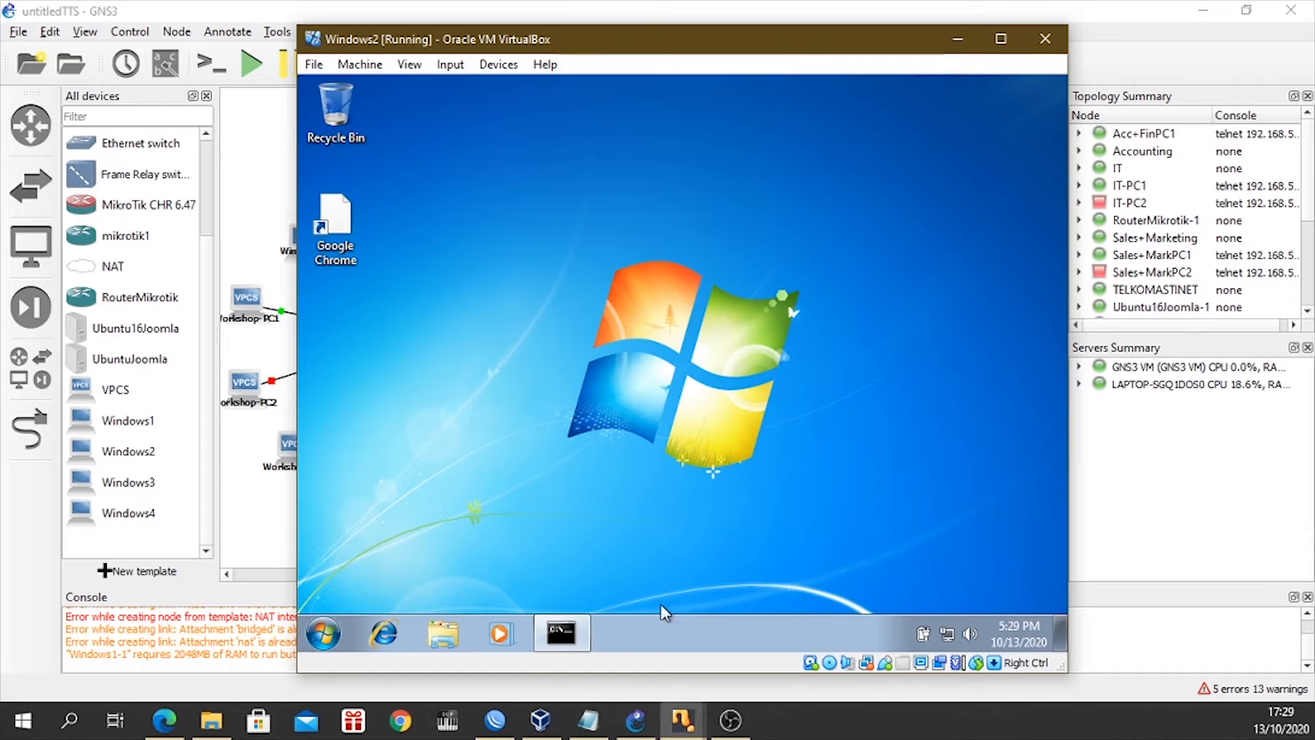
# Restore Command Prompt, run ipconfig on Windows2, and compare its address with the Host2 range in the TTS Kamjar notes.
pyautogui.click(574, 611)
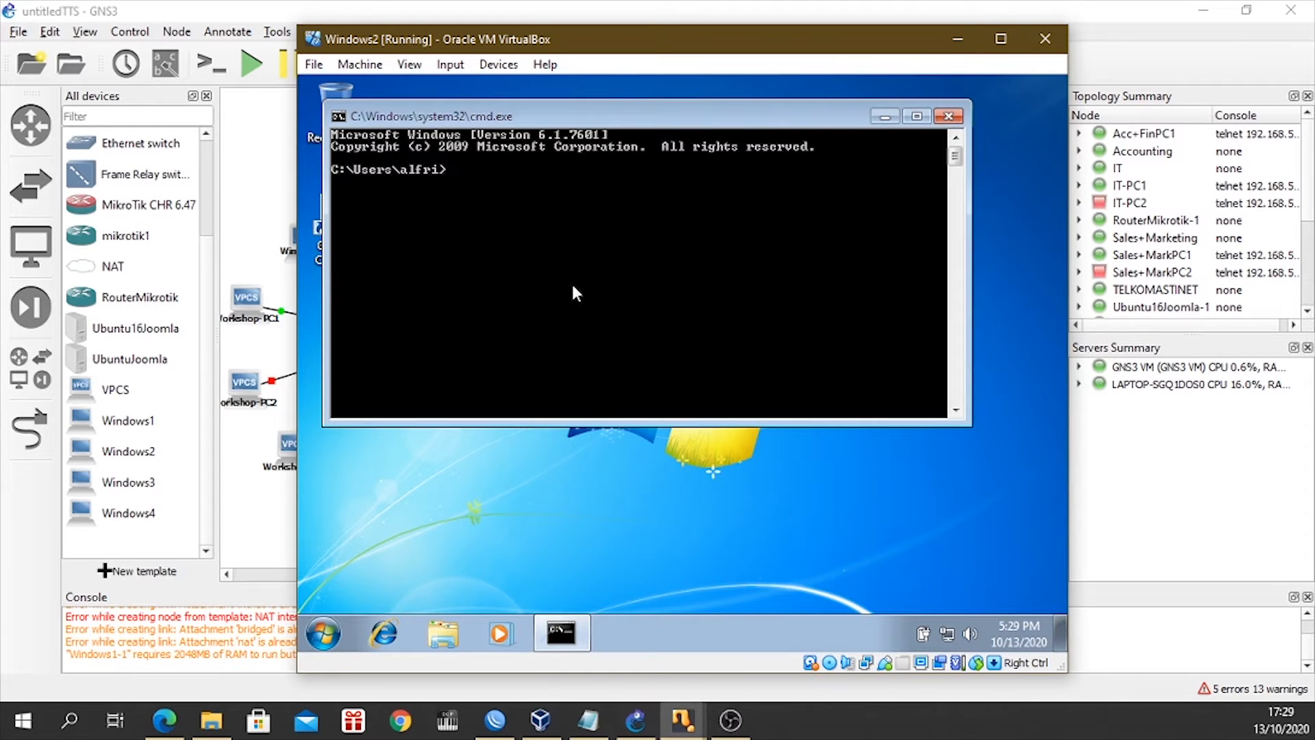
pyautogui.write('ipconfig')
pyautogui.press('Return')
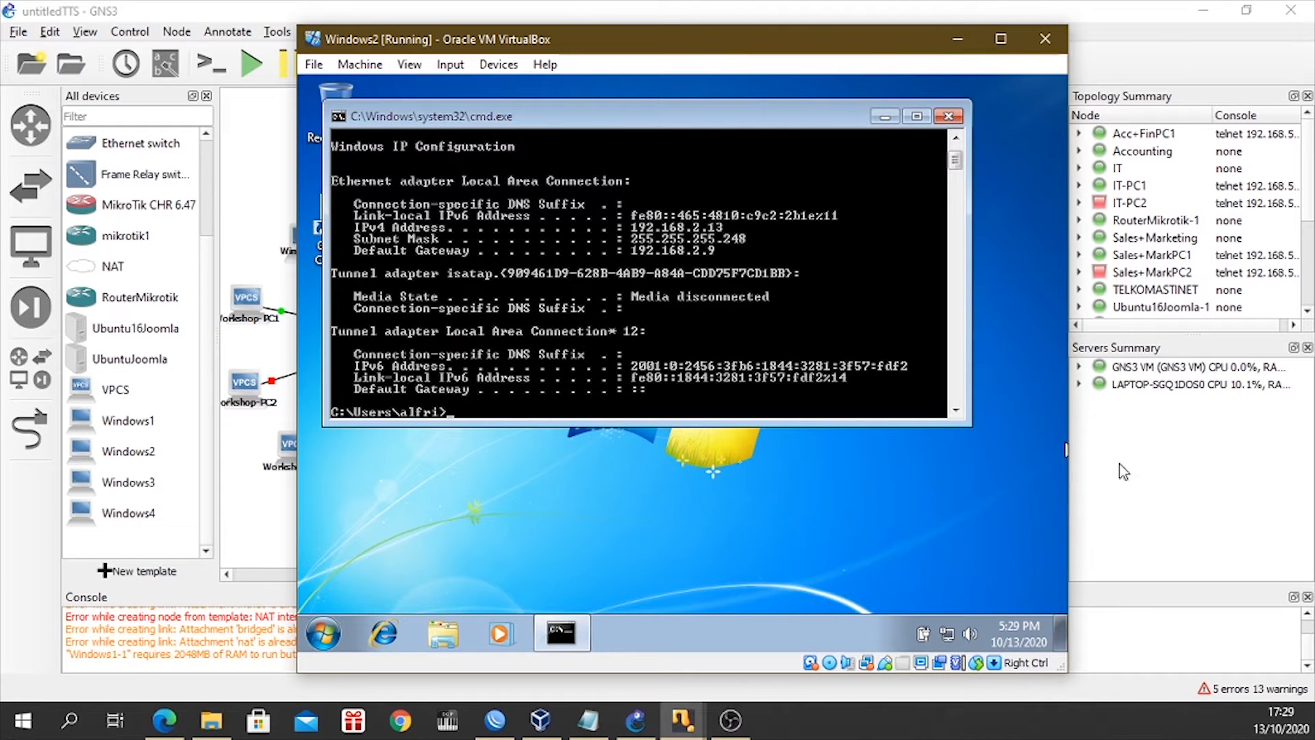
pyautogui.click(588, 719)
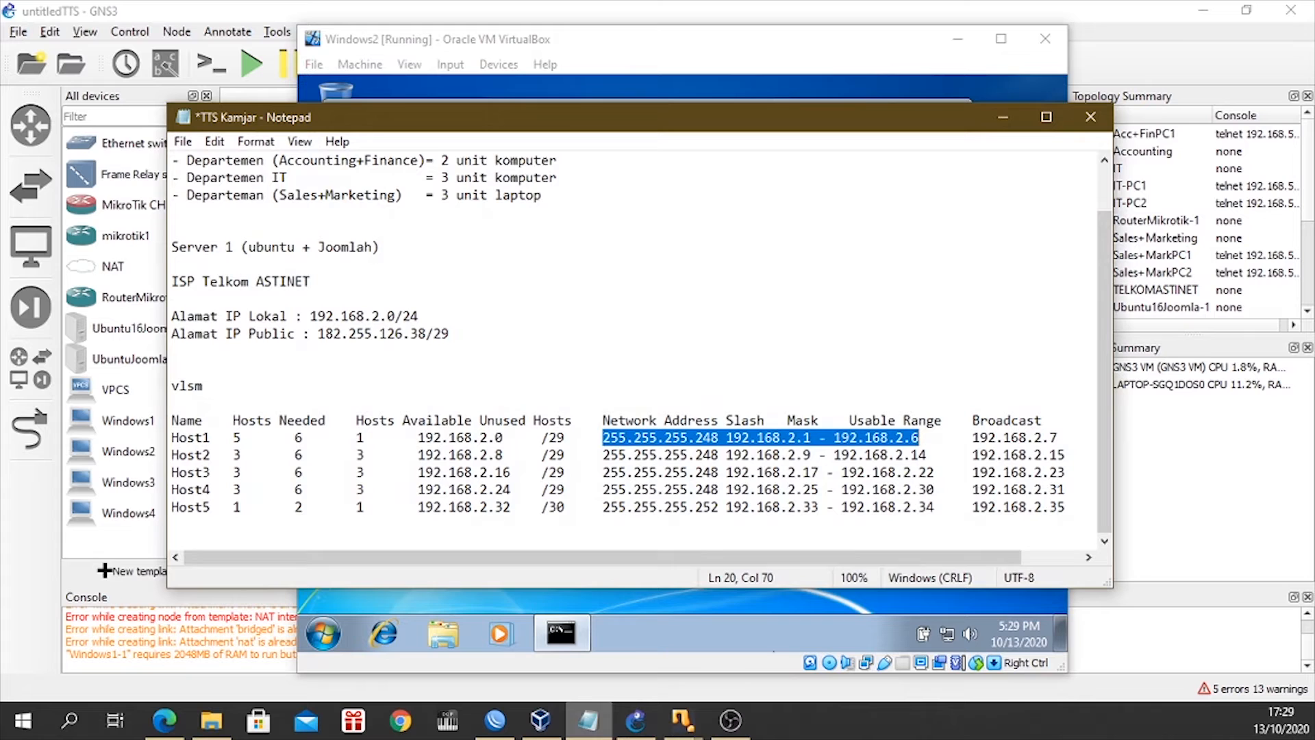
pyautogui.click(651, 597)
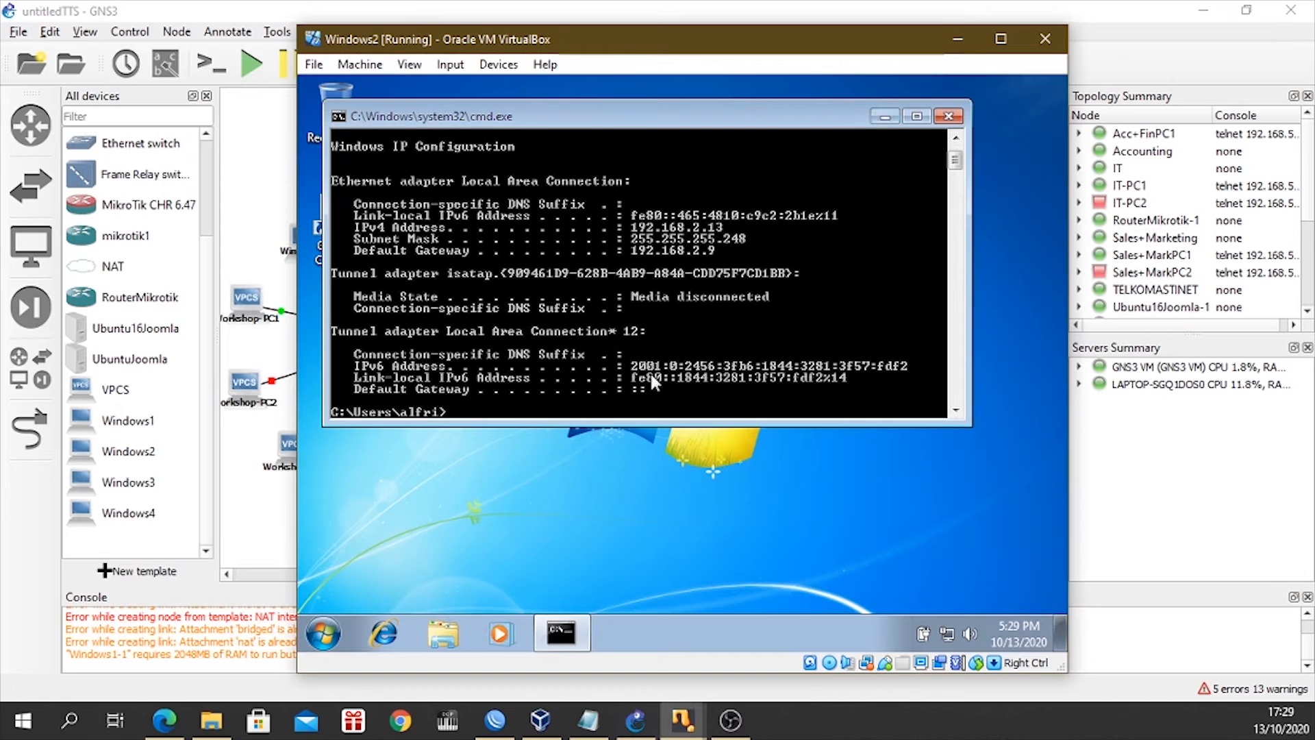
# Ping the Joomla server at 192.168.2.34 twice from Windows2.
pyautogui.write('ping 192.')
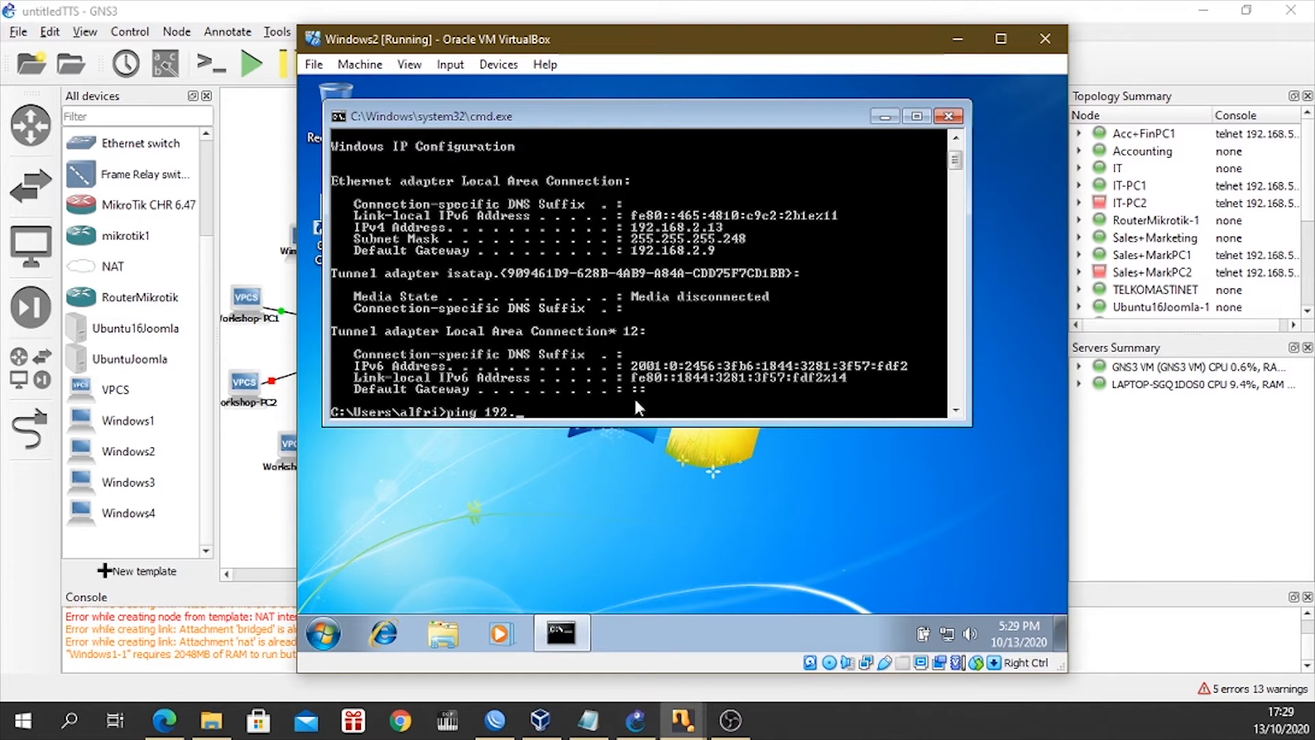
pyautogui.write('168.2.34')
pyautogui.press('Return')
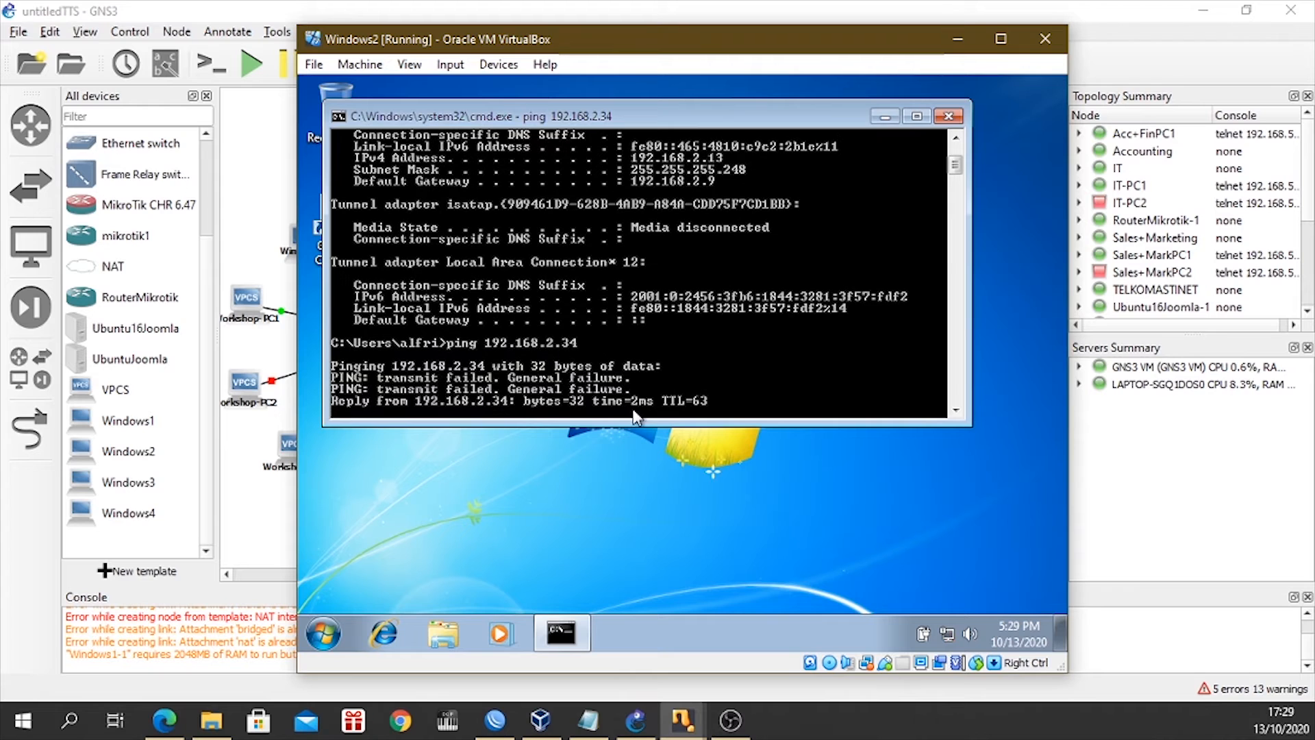
pyautogui.press('Up')
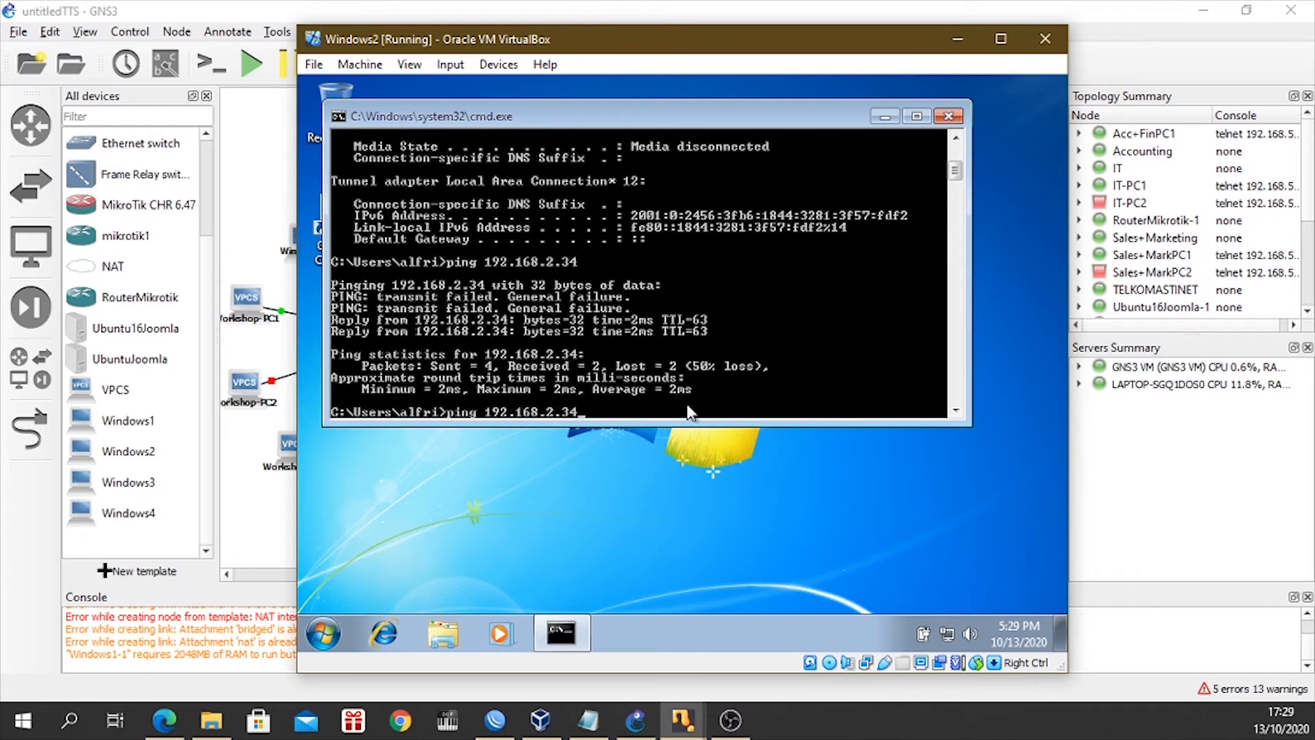
pyautogui.press('Return')
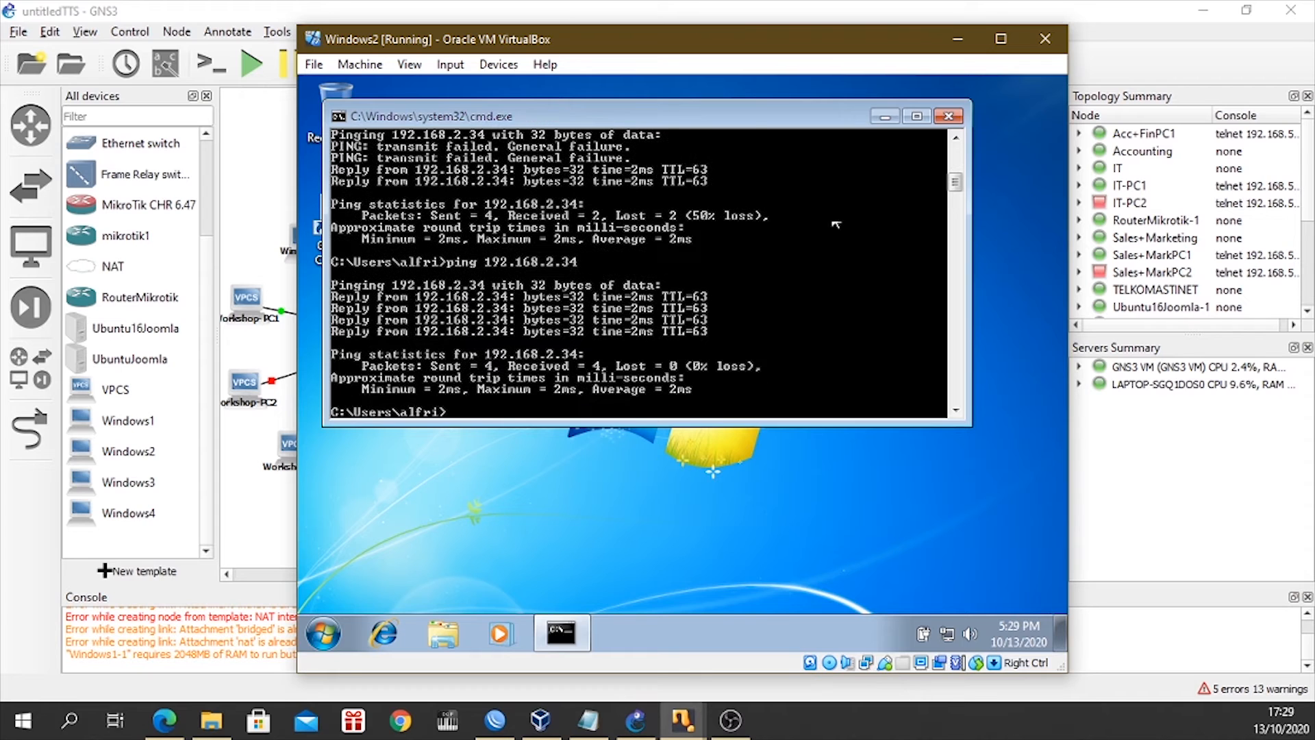
# Minimize Command Prompt, open Internet Explorer, postpone its setup, and load 192.168.2.34.
pyautogui.click(884, 117)
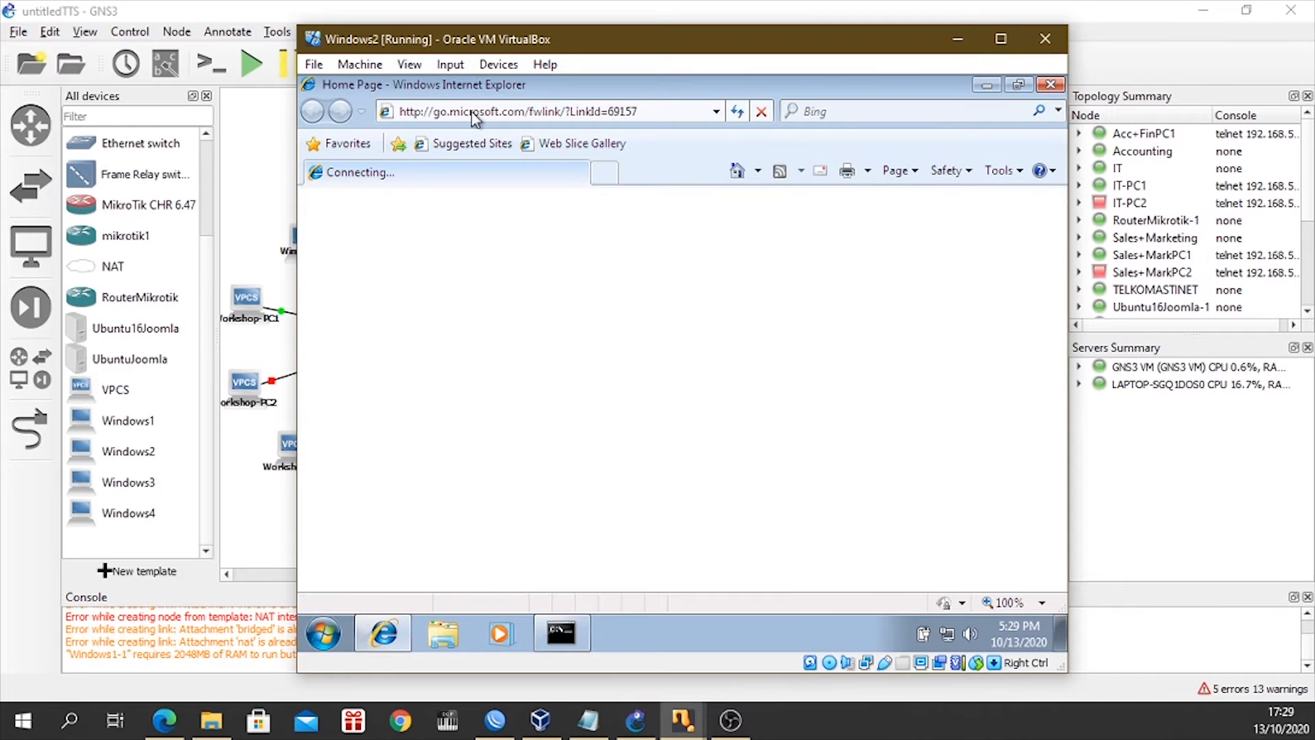
pyautogui.click(481, 110)
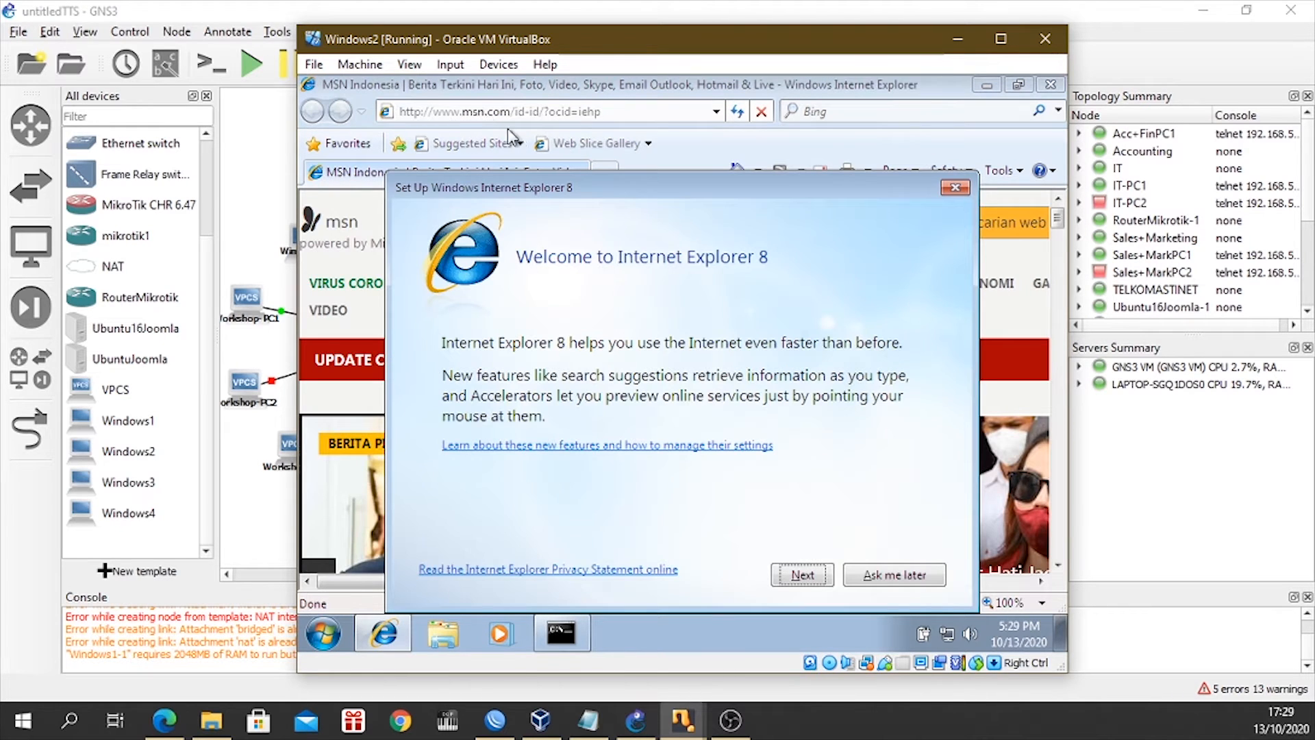
pyautogui.click(920, 577)
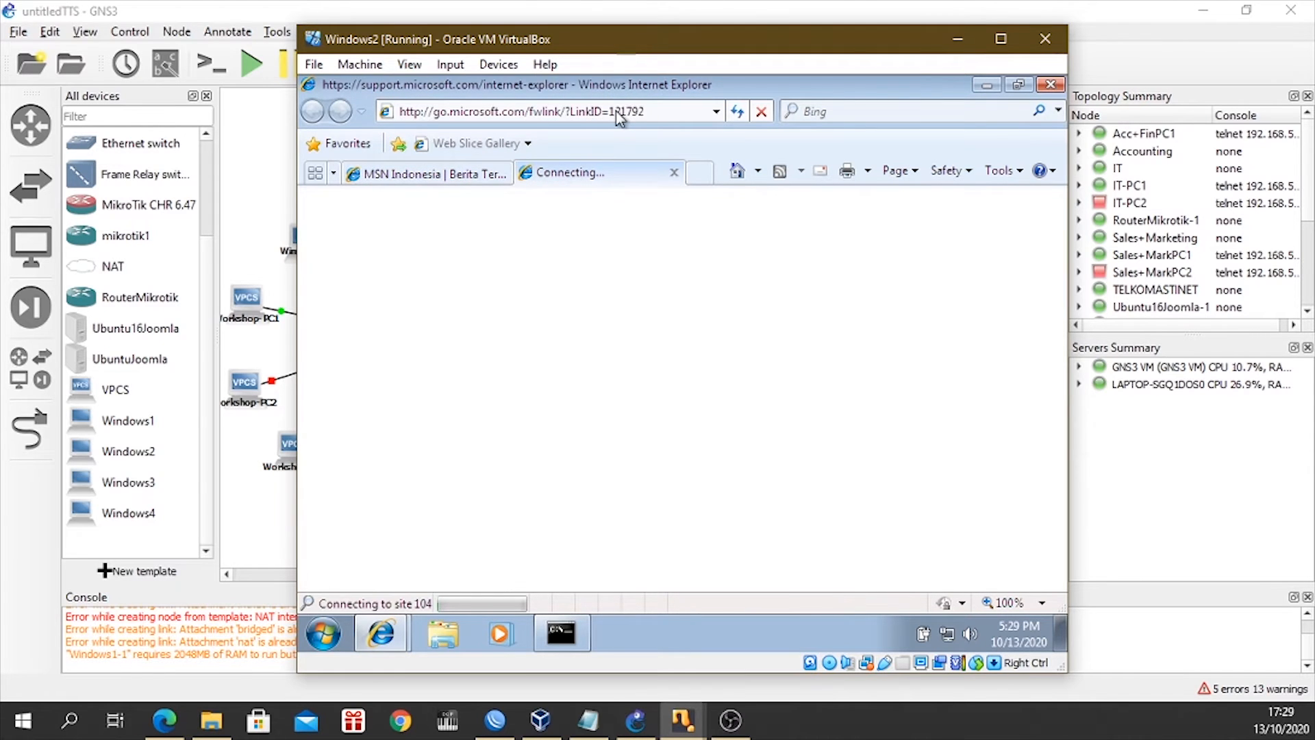
pyautogui.click(617, 111)
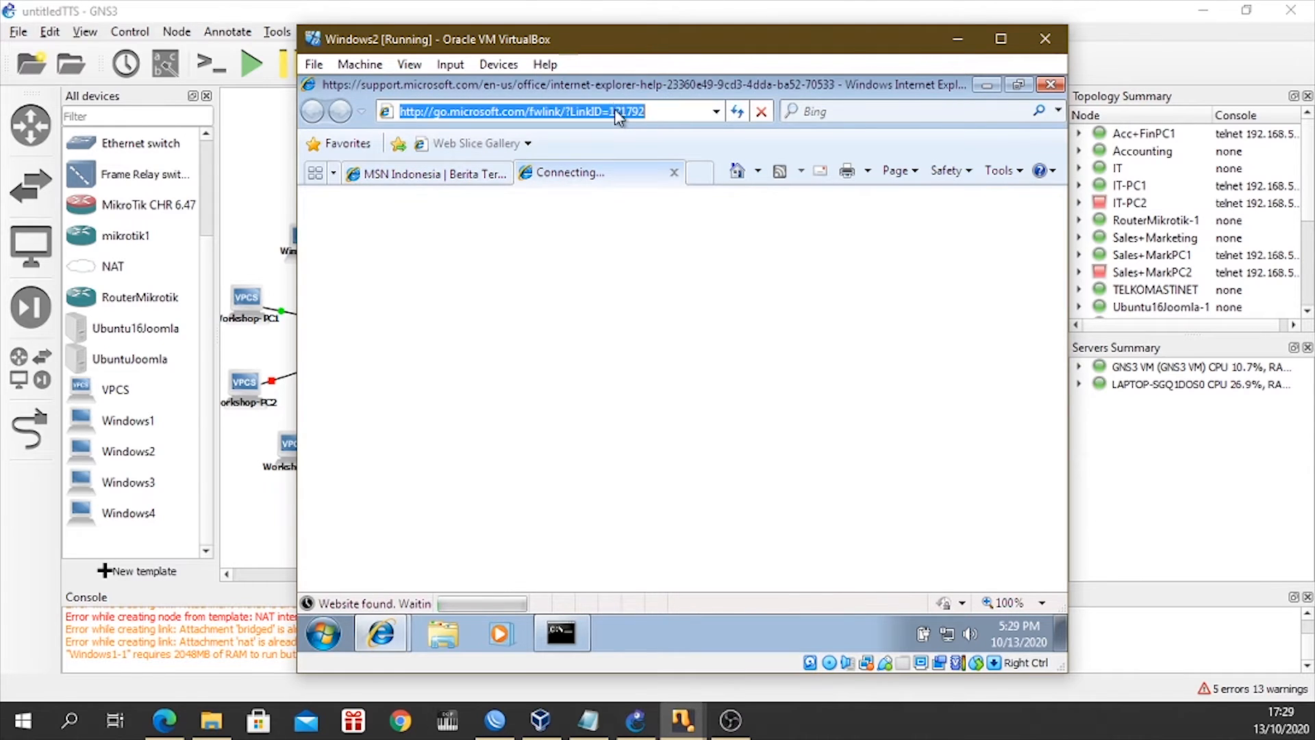
pyautogui.write('192')
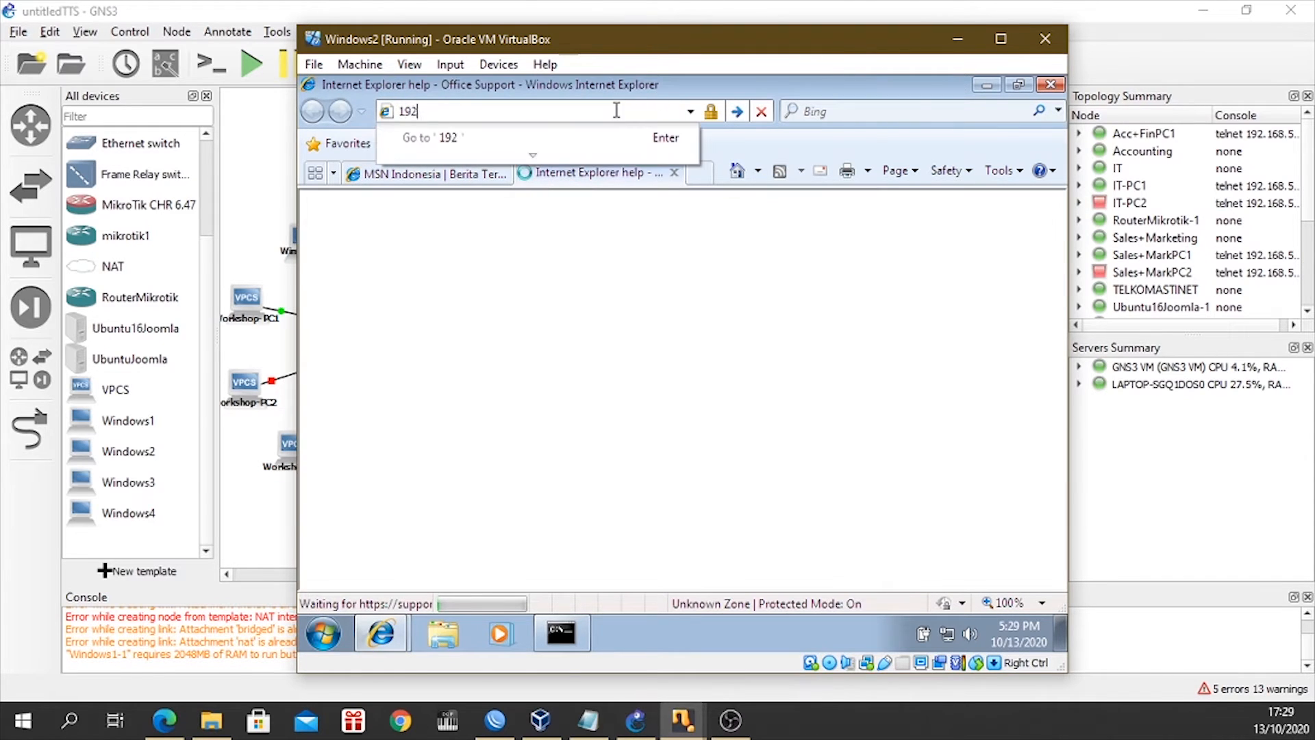
pyautogui.write('.168.2.34/')
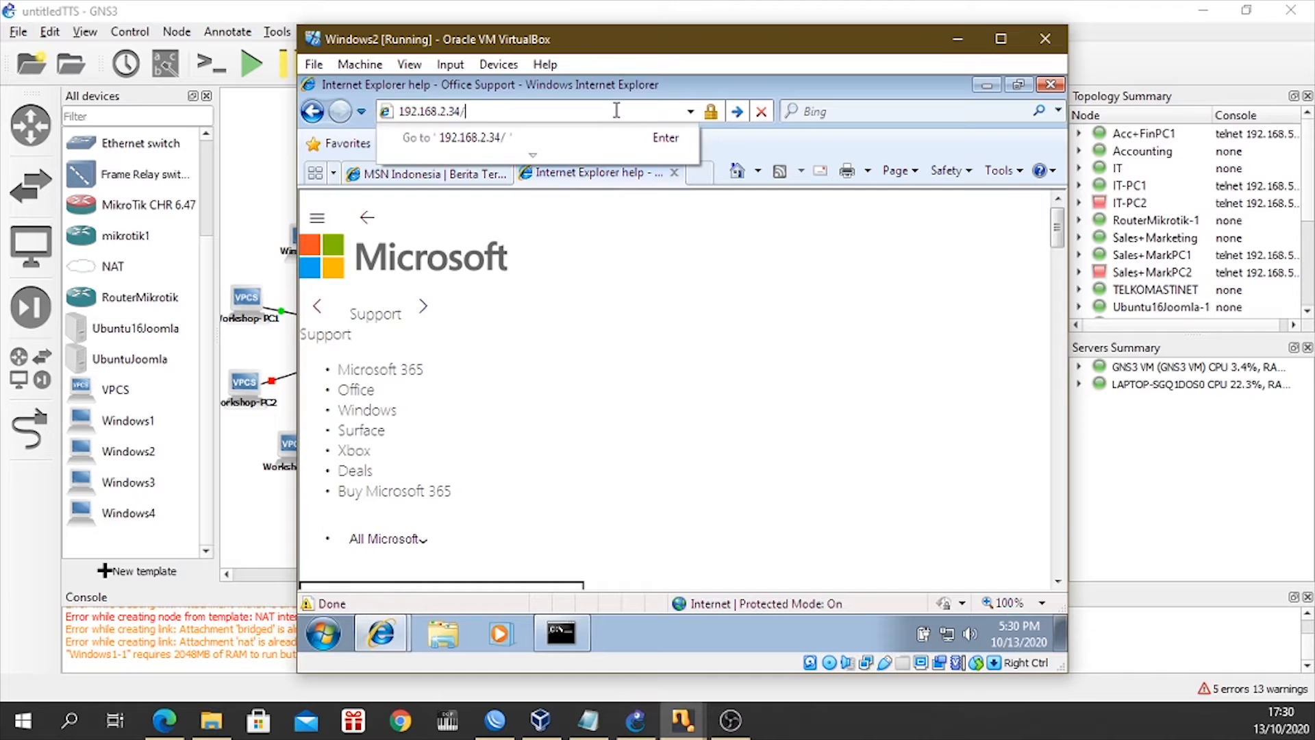
pyautogui.press('Return')
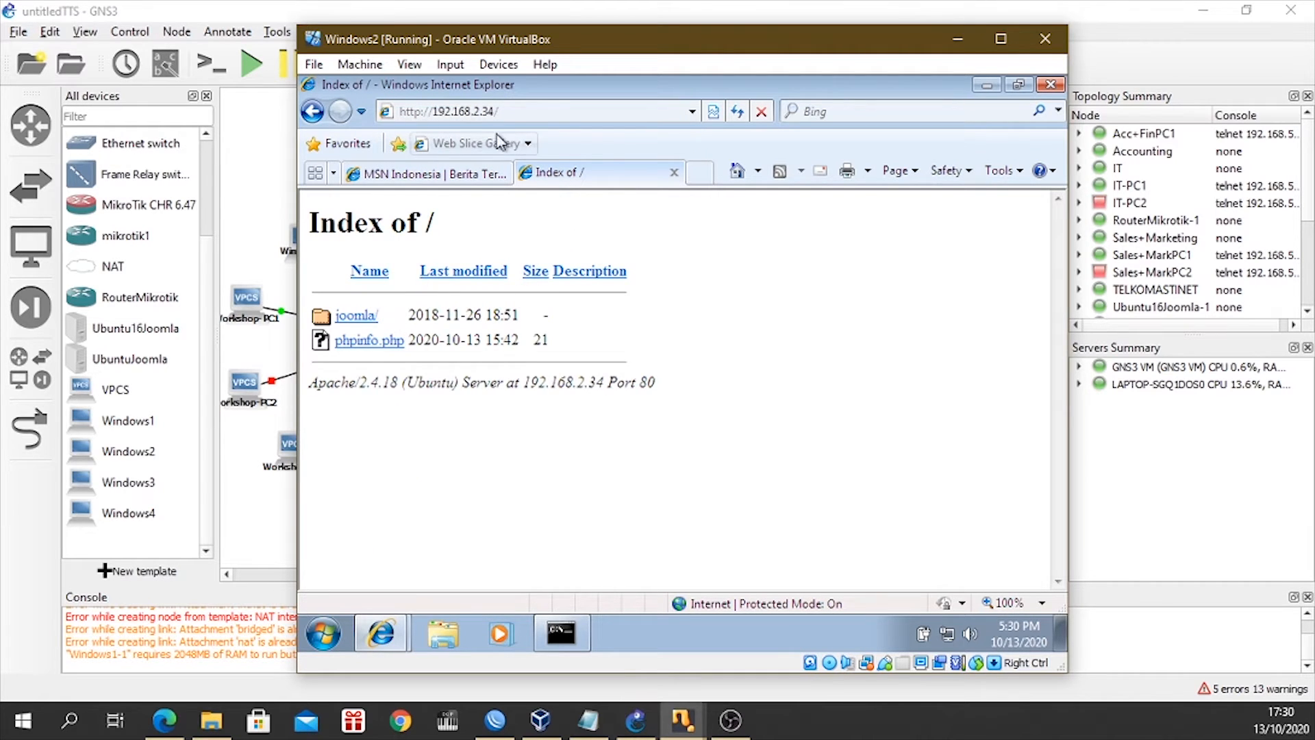
# Select the server address in Internet Explorer, and close the browser with all its tabs.
pyautogui.click(512, 112)
pyautogui.click(512, 111)
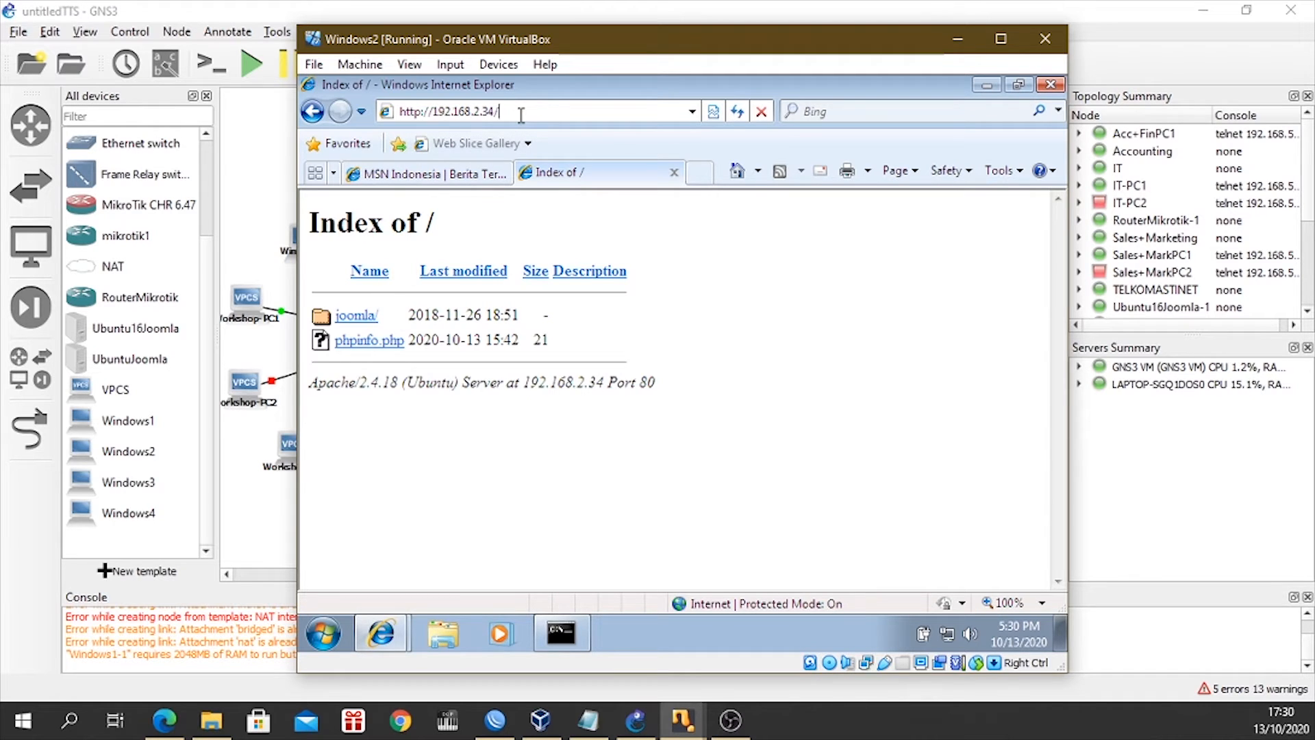
pyautogui.click(1052, 88)
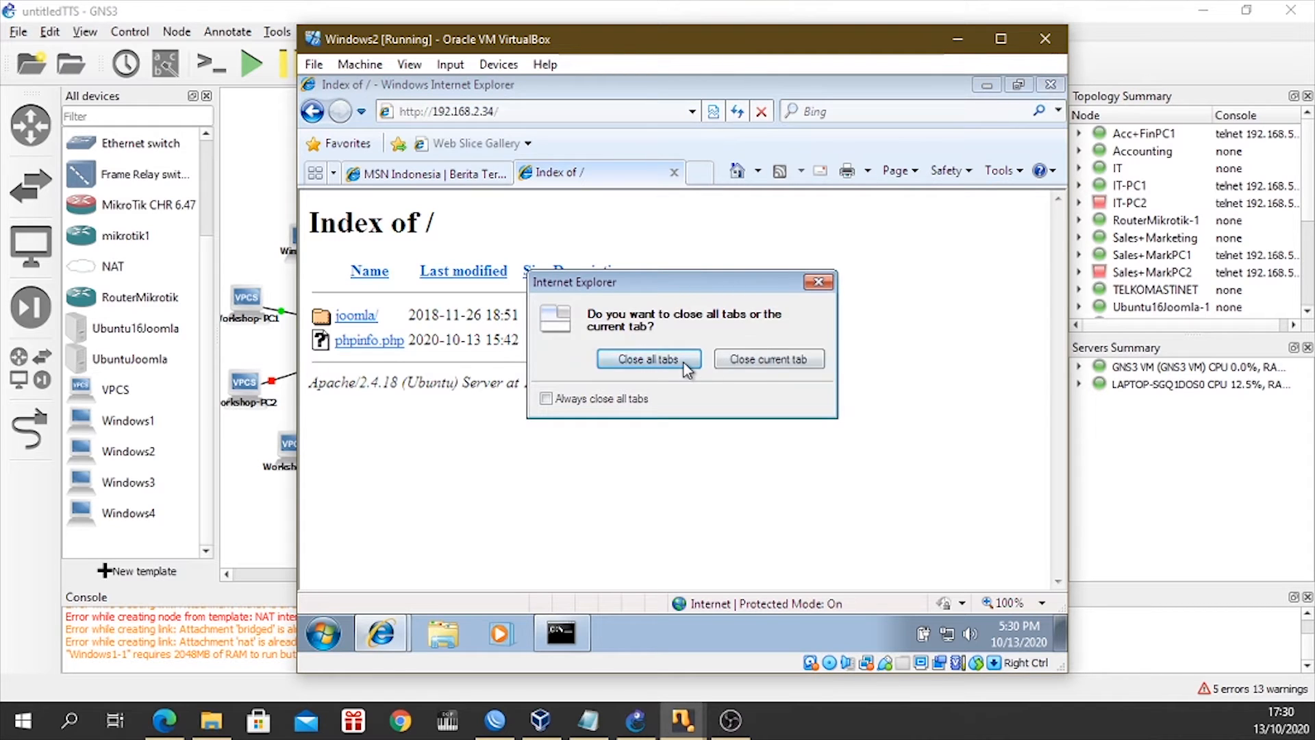
pyautogui.click(660, 372)
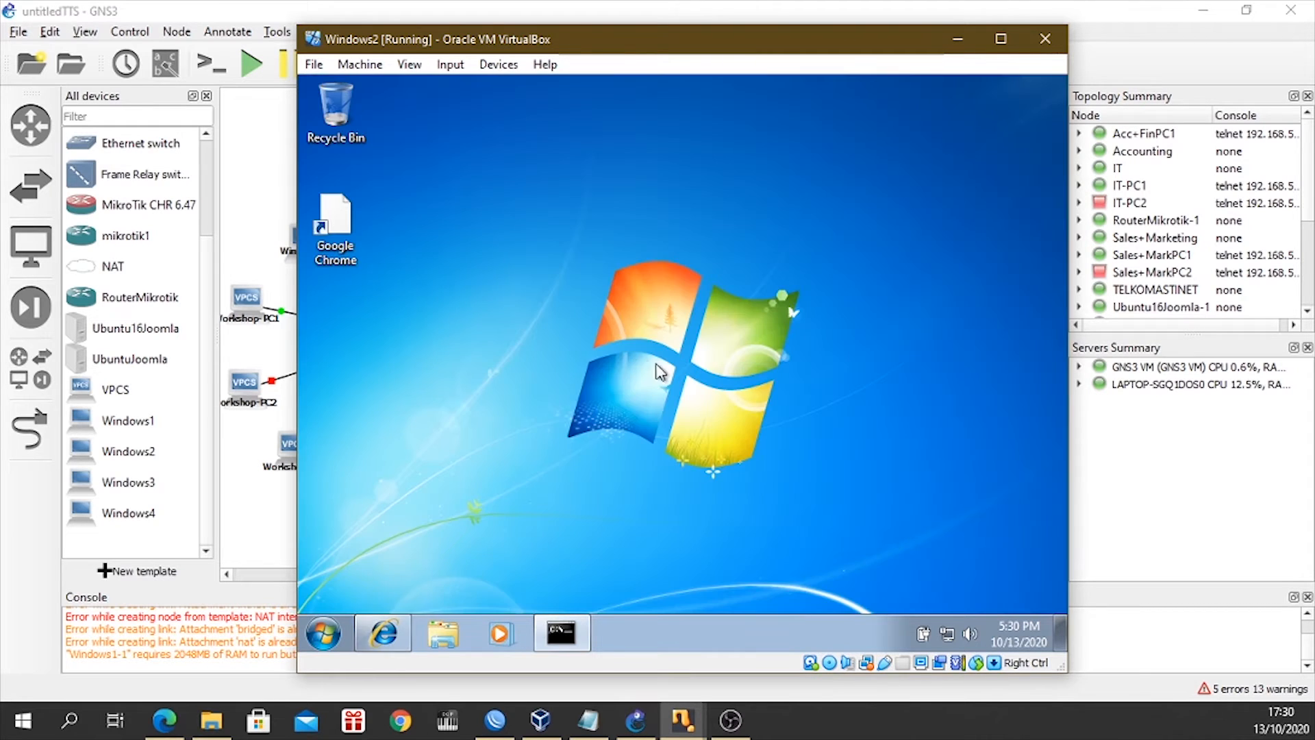
# Reopen Internet Explorer on Windows2 and load the Joomla site at 192.168.2.34/joomla.
pyautogui.click(389, 635)
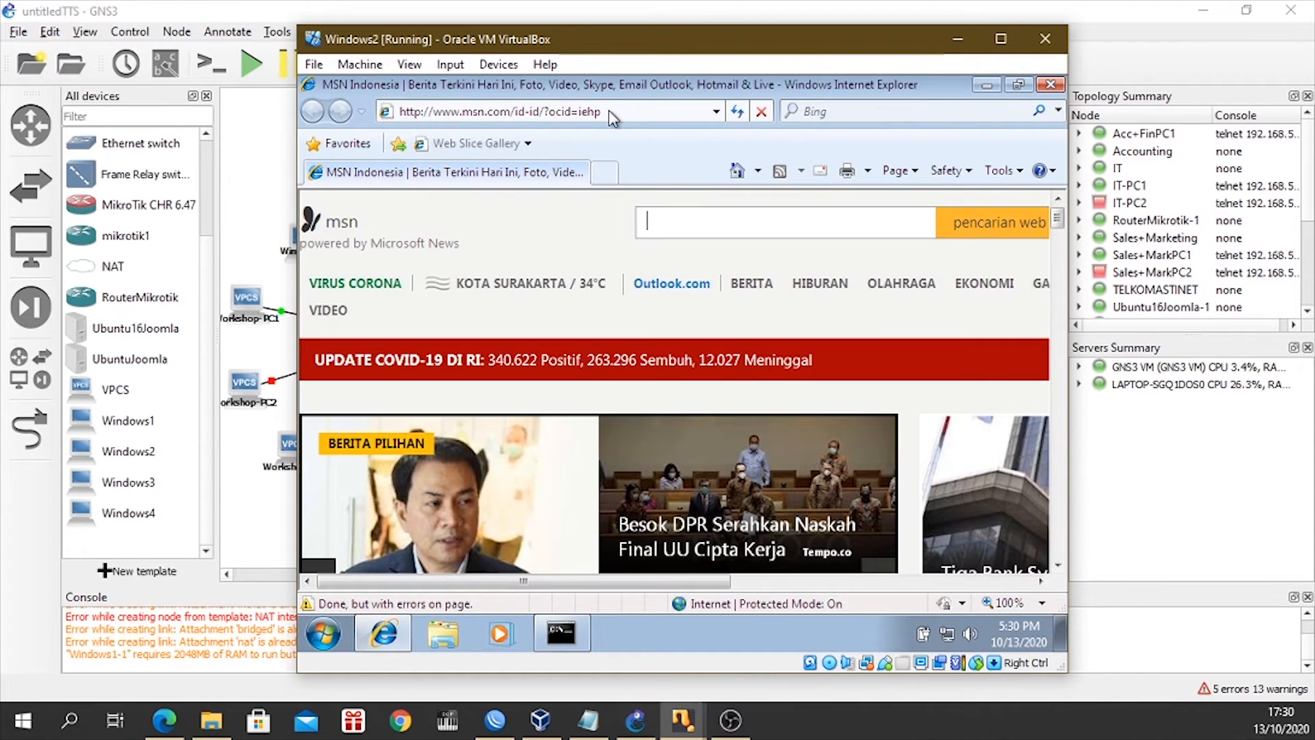
pyautogui.click(571, 113)
pyautogui.write('192.16')
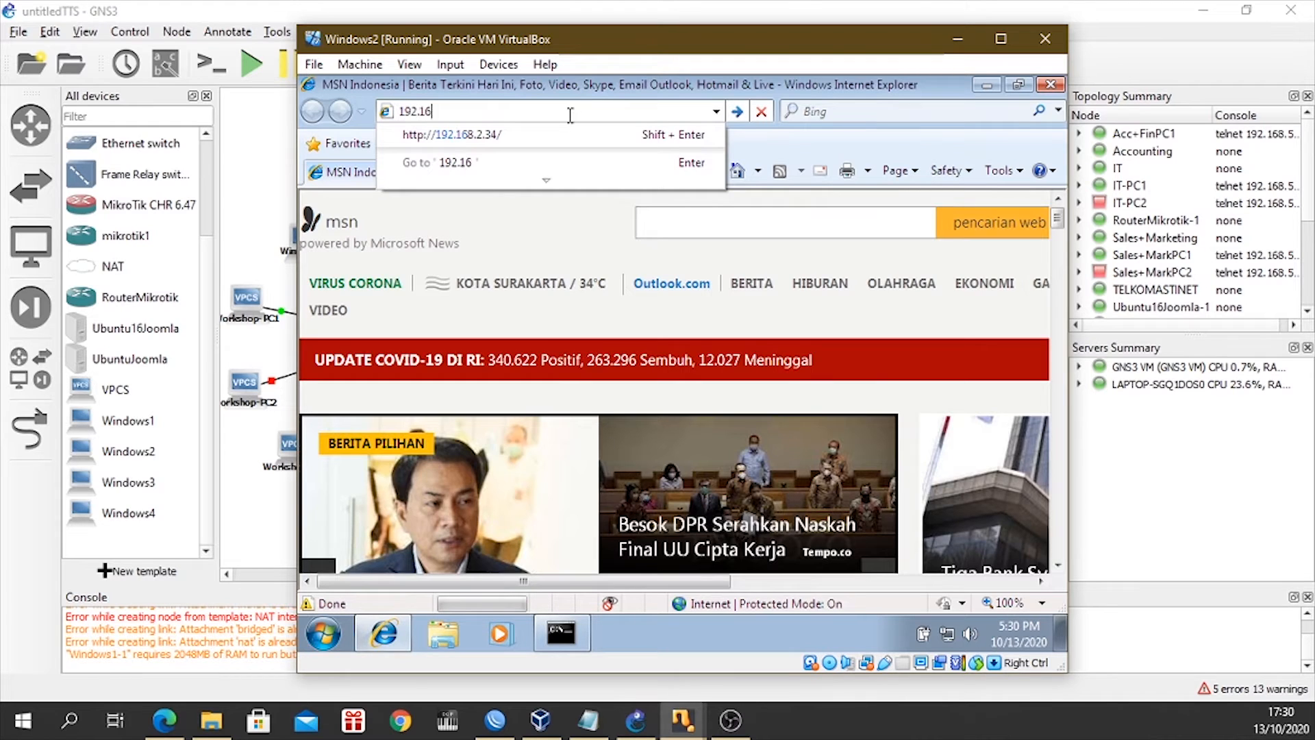
pyautogui.write('8.')
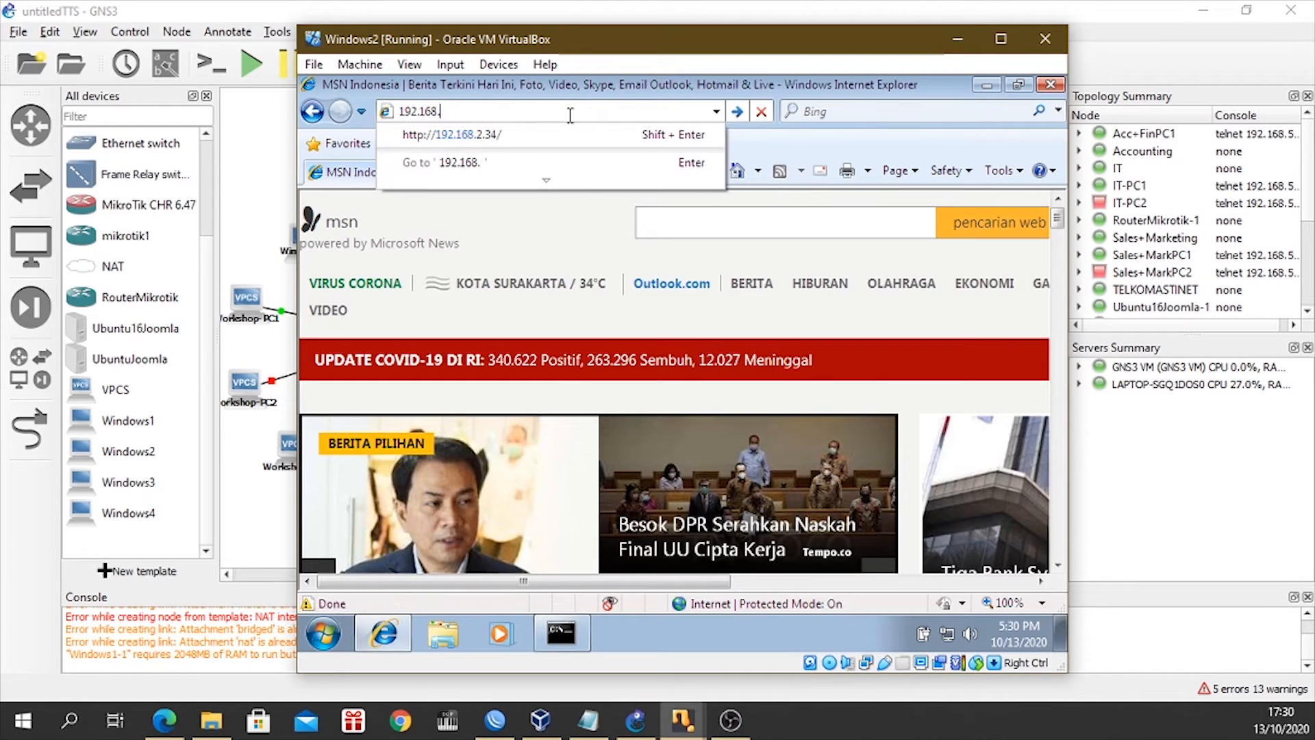
pyautogui.write('2.34/joo')
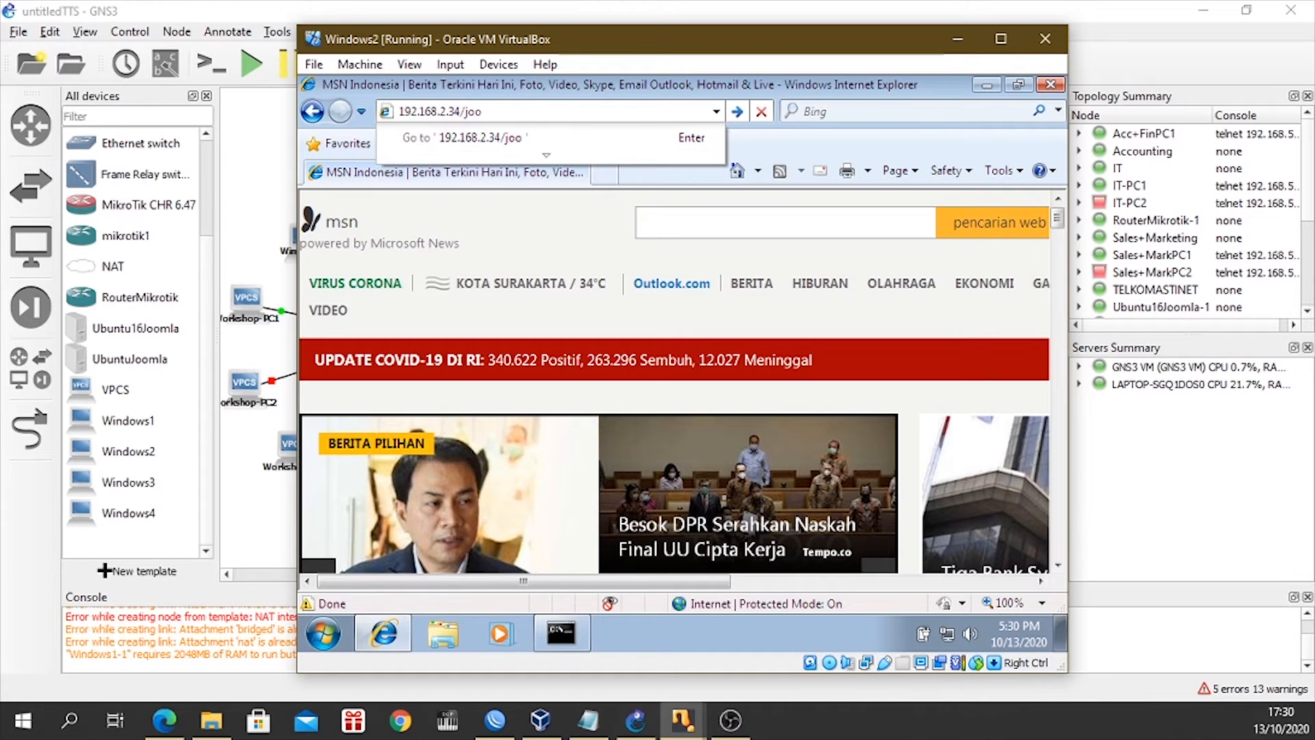
pyautogui.write('mla')
pyautogui.press('Return')
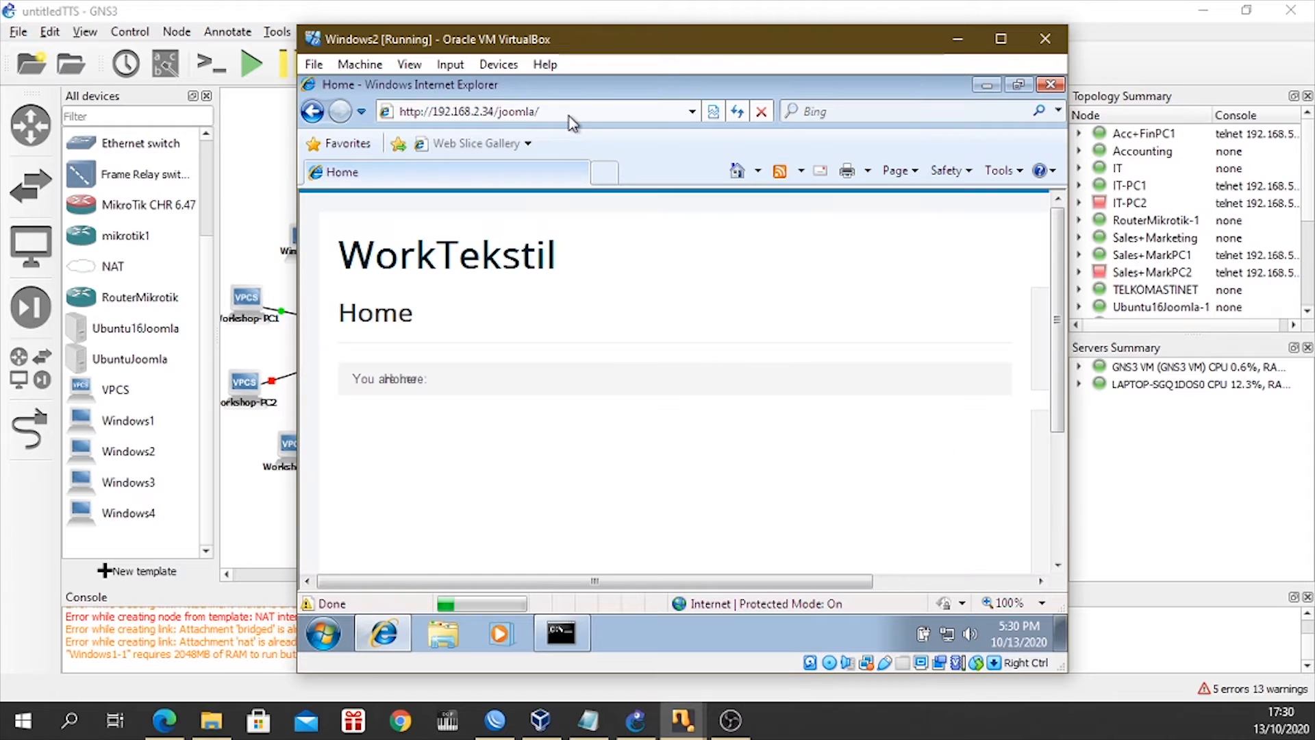
# Look through the WorkTekstil home page, reload it, and dismiss the Compatibility View notice.
pyautogui.scroll(-2, 590, 376)
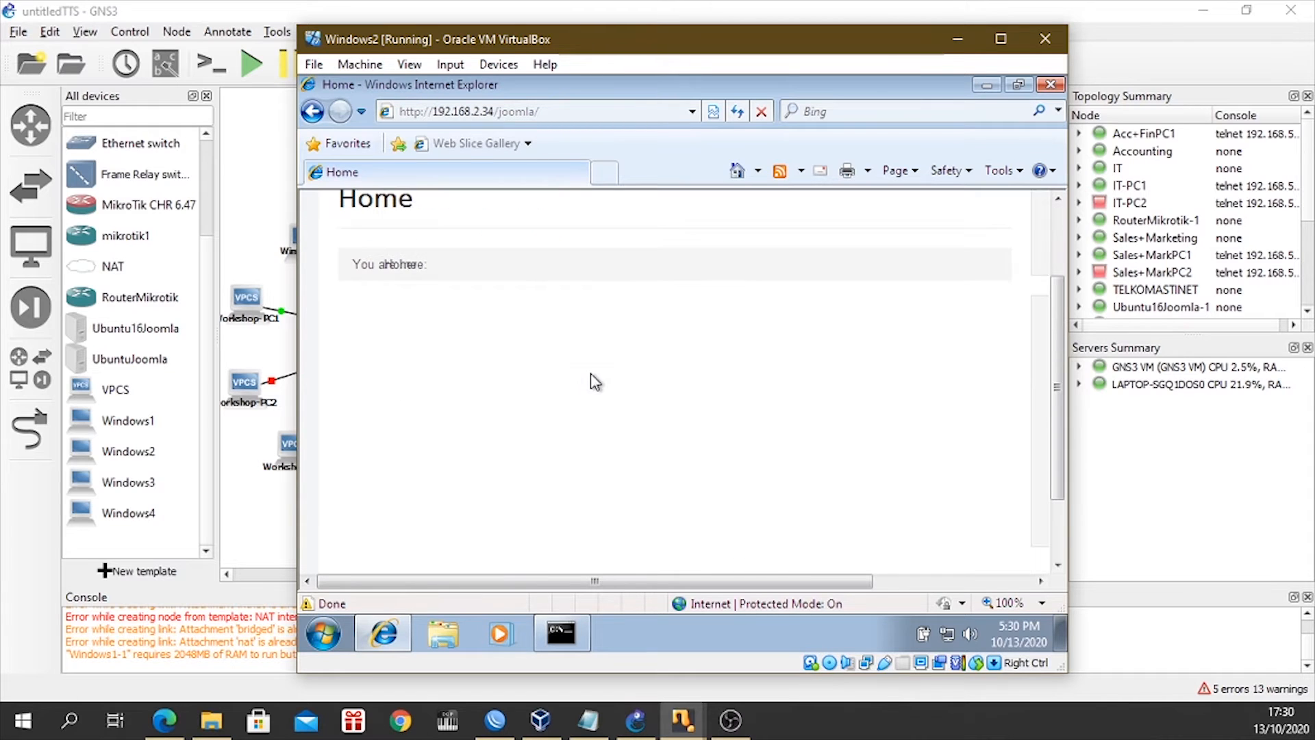
pyautogui.scroll(2, 592, 389)
pyautogui.scroll(-4, 575, 383)
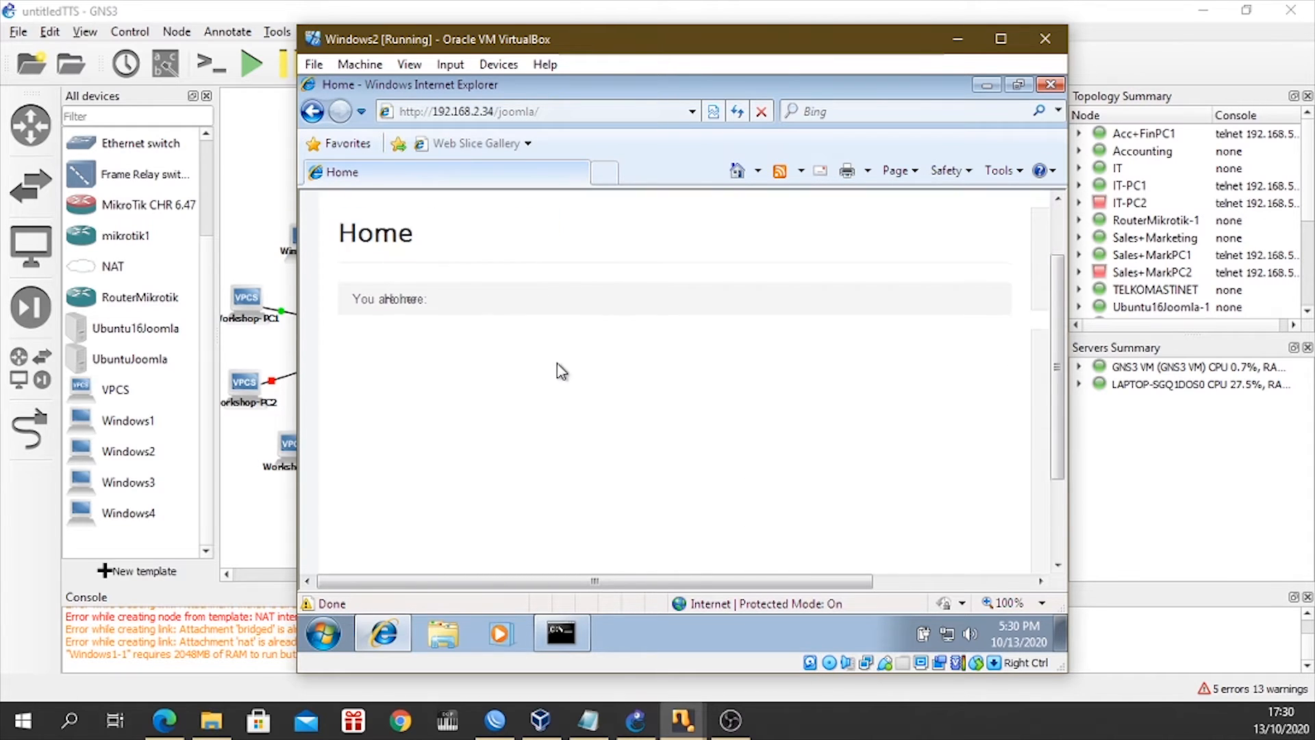
pyautogui.scroll(4, 629, 531)
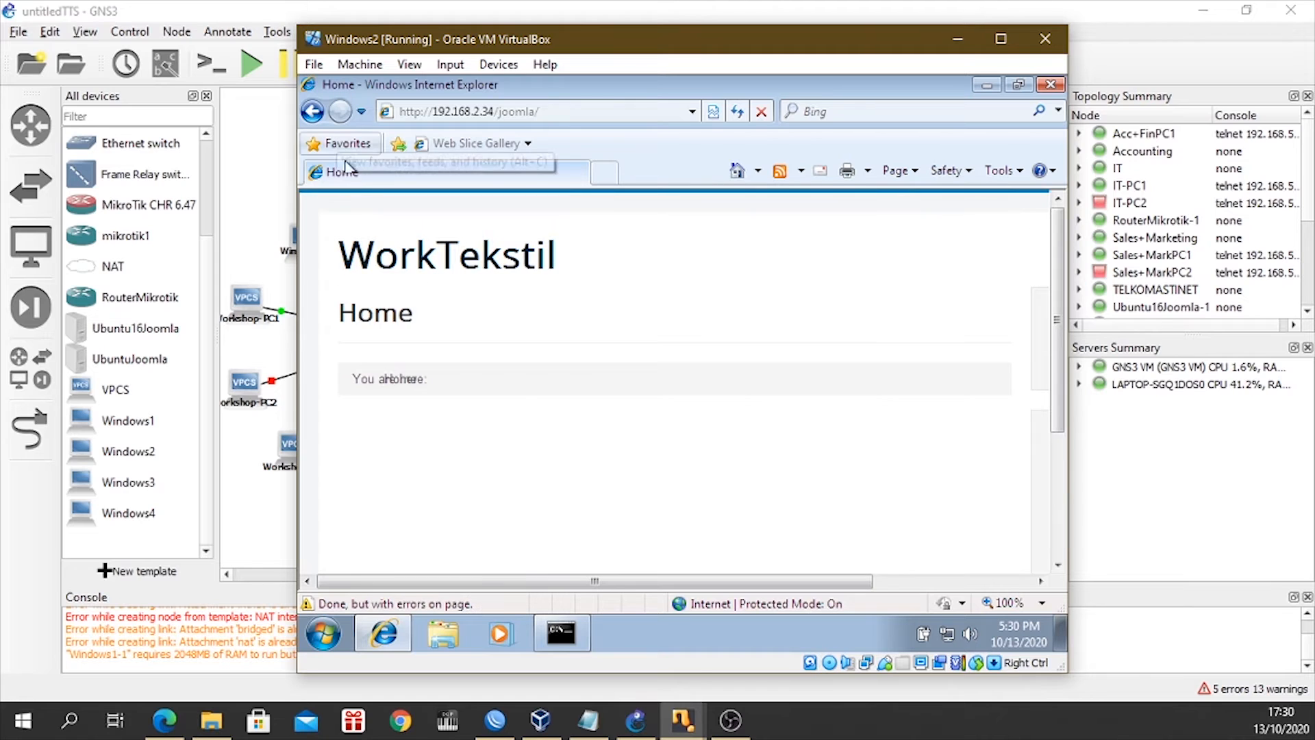
pyautogui.click(737, 111)
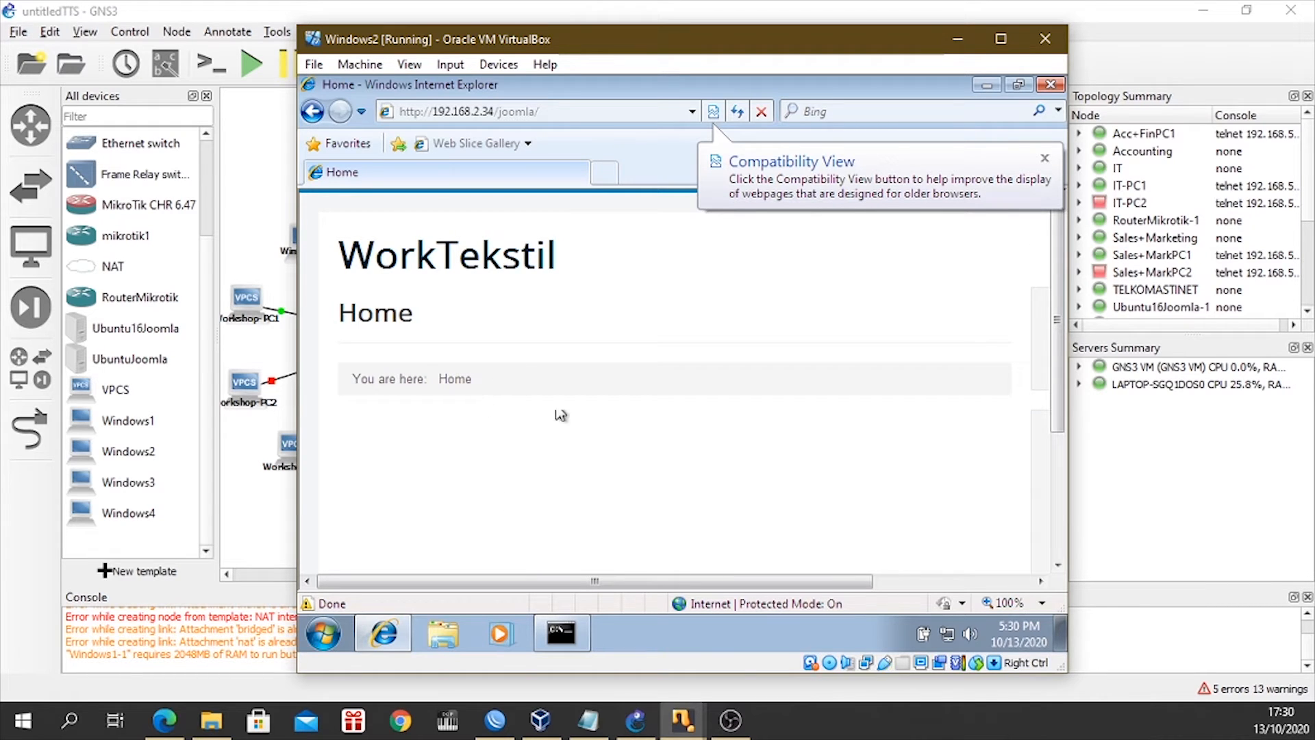
pyautogui.click(1046, 160)
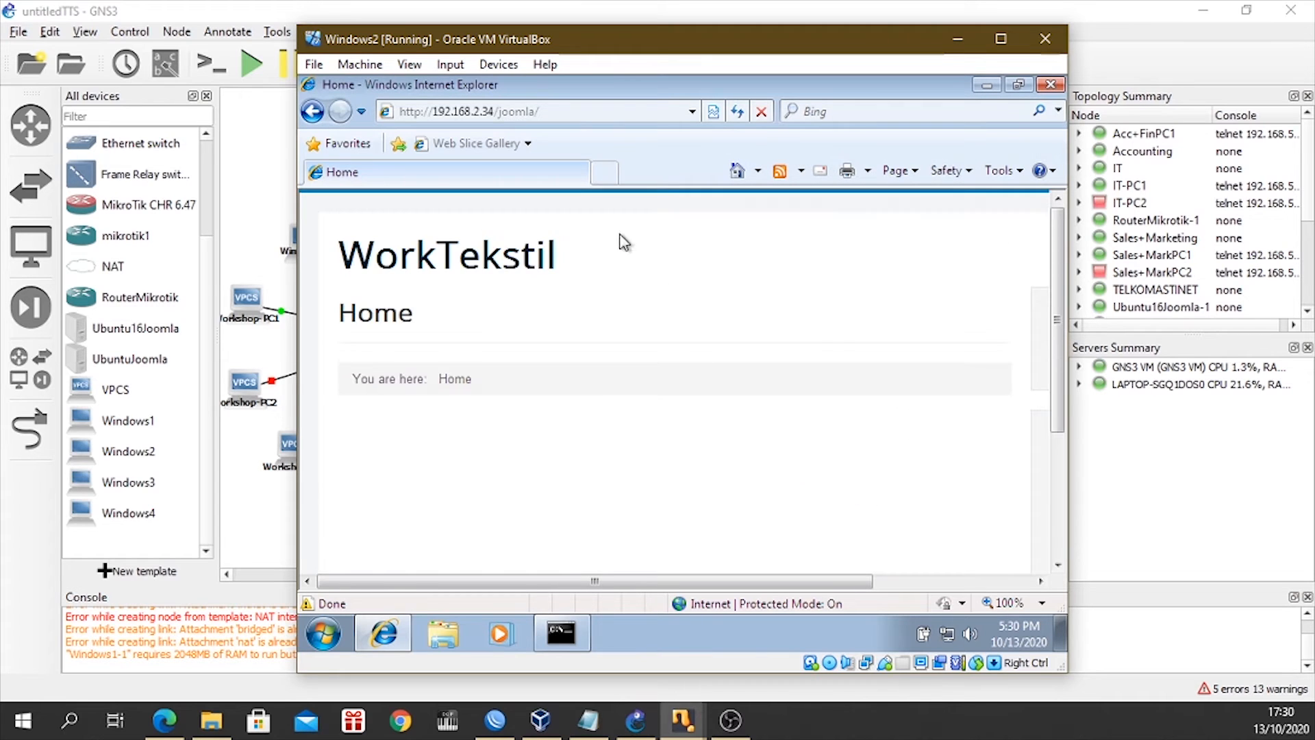
# Extend the site address to 192.168.2.34/joomla/administrator and load the Joomla administration login page.
pyautogui.click(557, 111)
pyautogui.click(557, 111)
pyautogui.write('administrator')
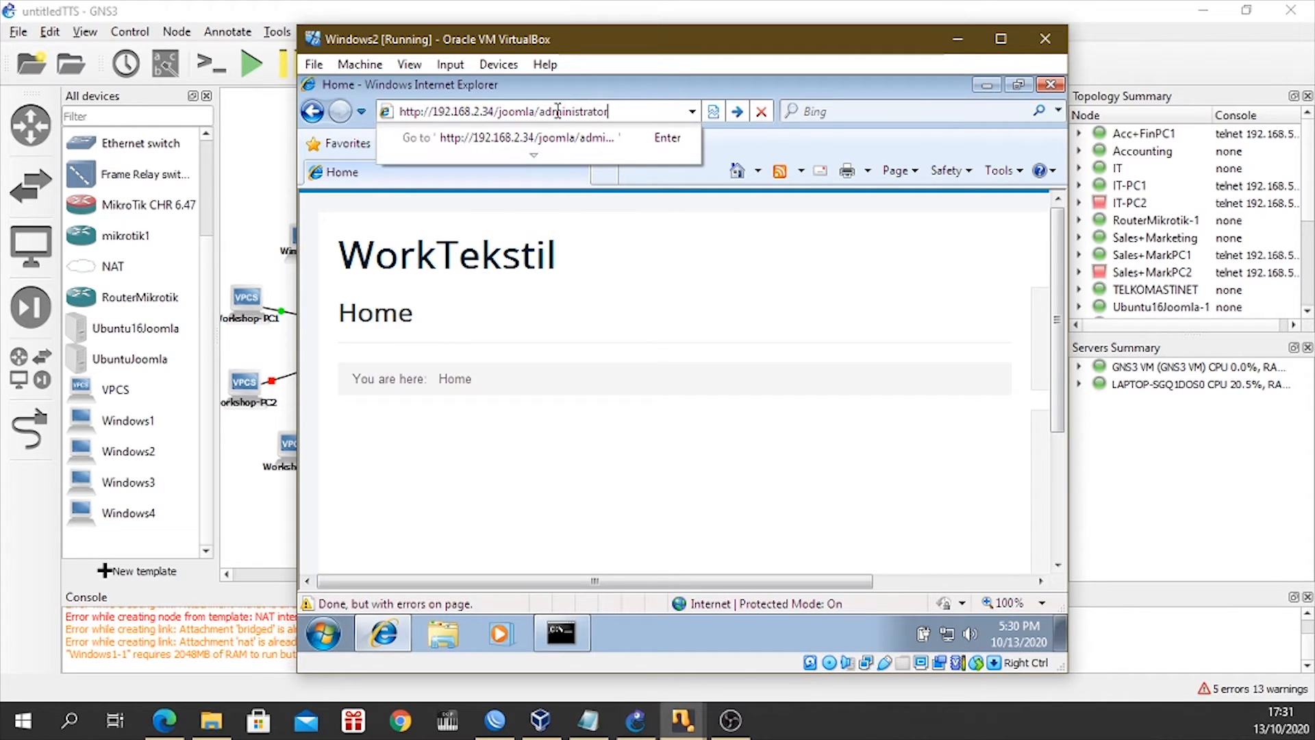
pyautogui.press('Return')
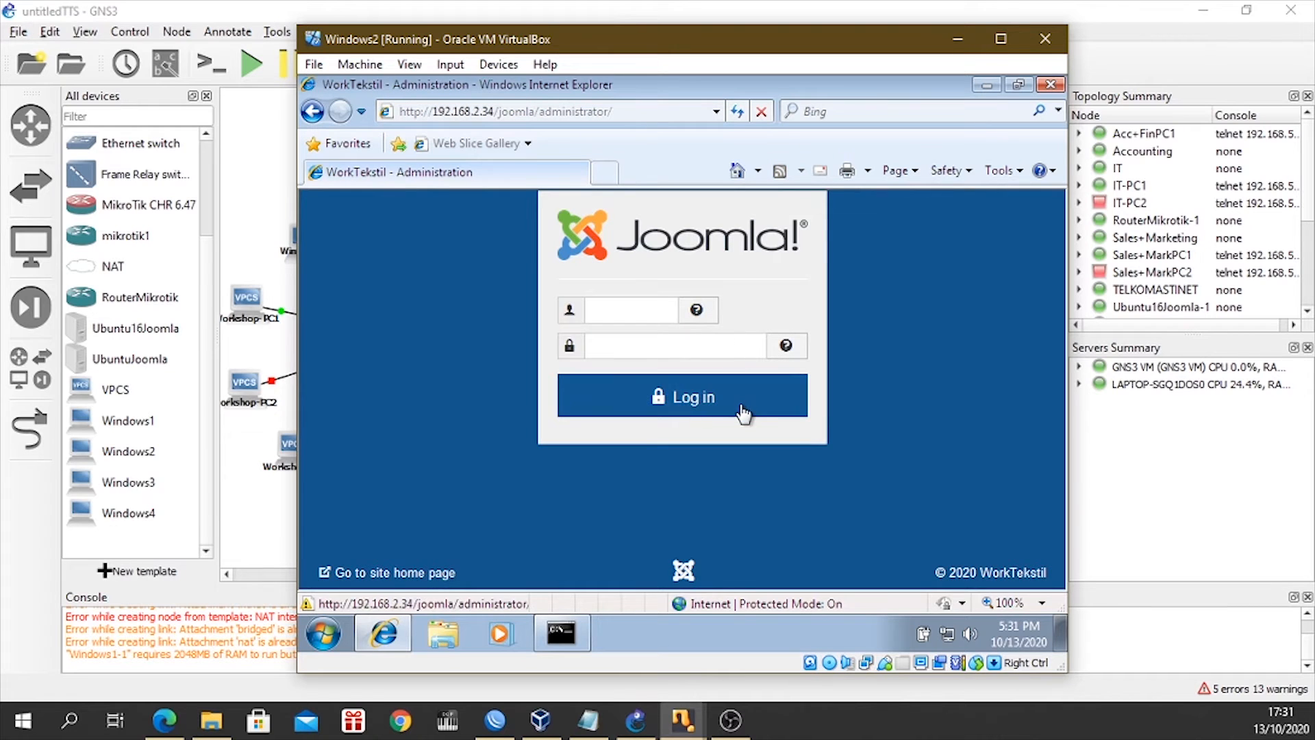
# Sign in to Joomla administration as superadmin with the account password, and let the browser remember the password.
pyautogui.click(616, 309)
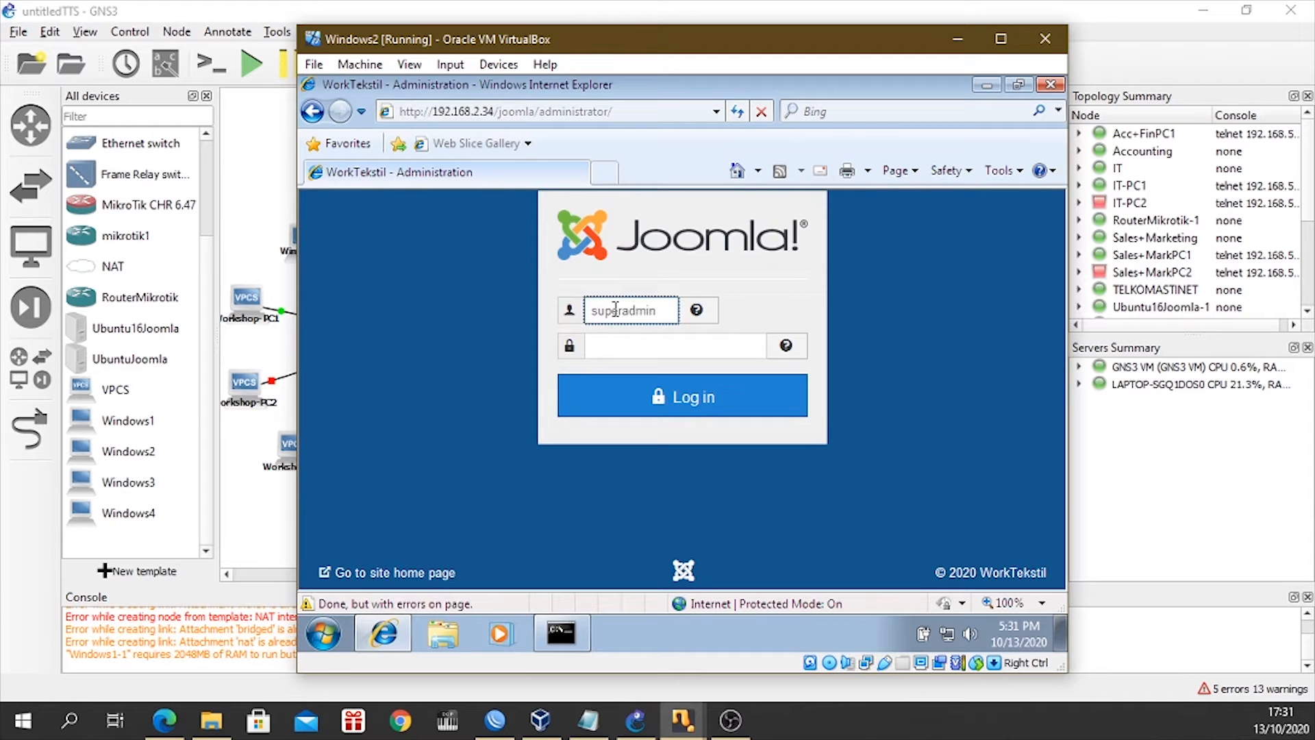
pyautogui.click(620, 344)
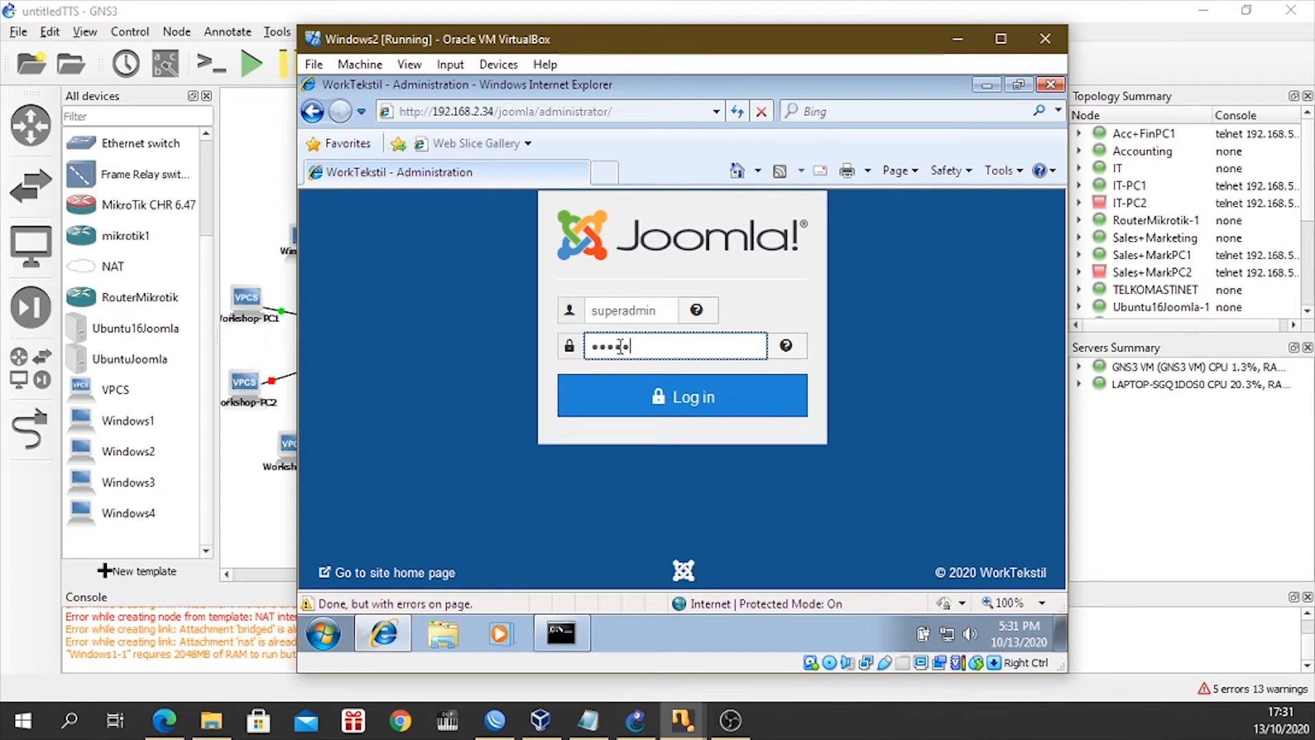
pyautogui.click(656, 397)
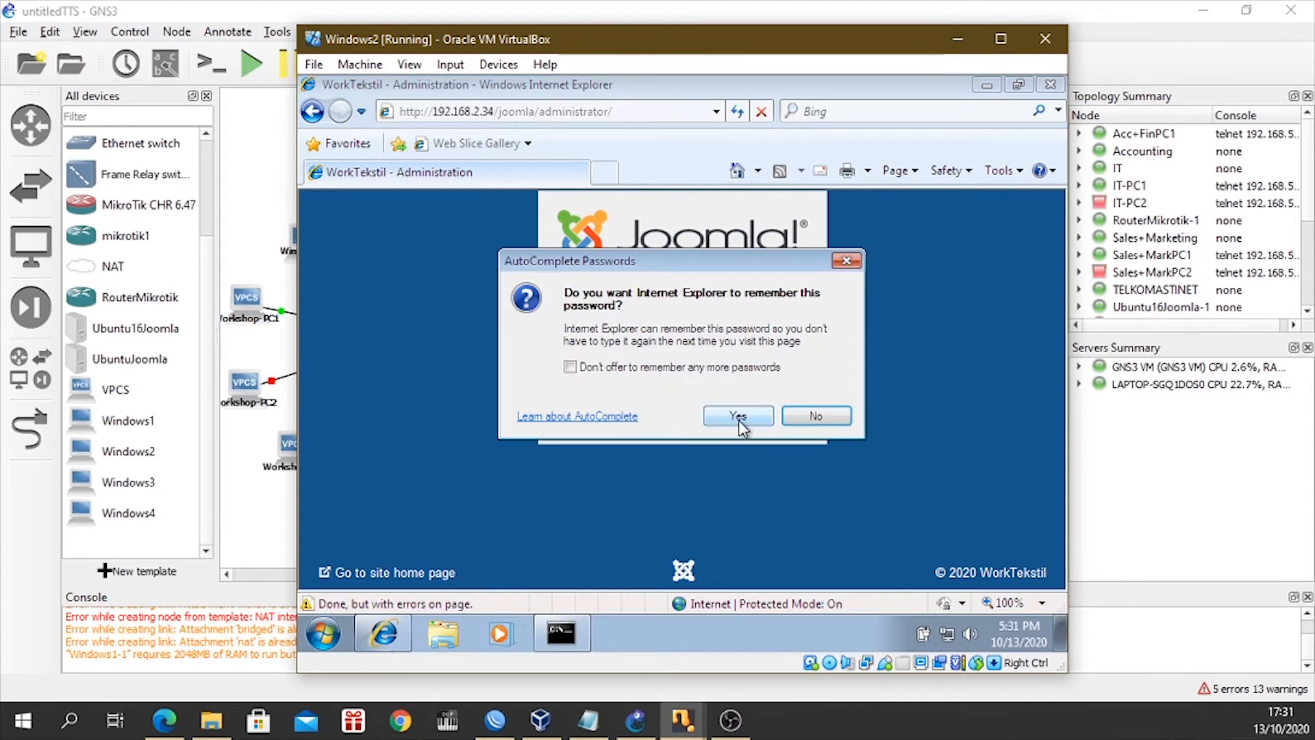
pyautogui.click(738, 416)
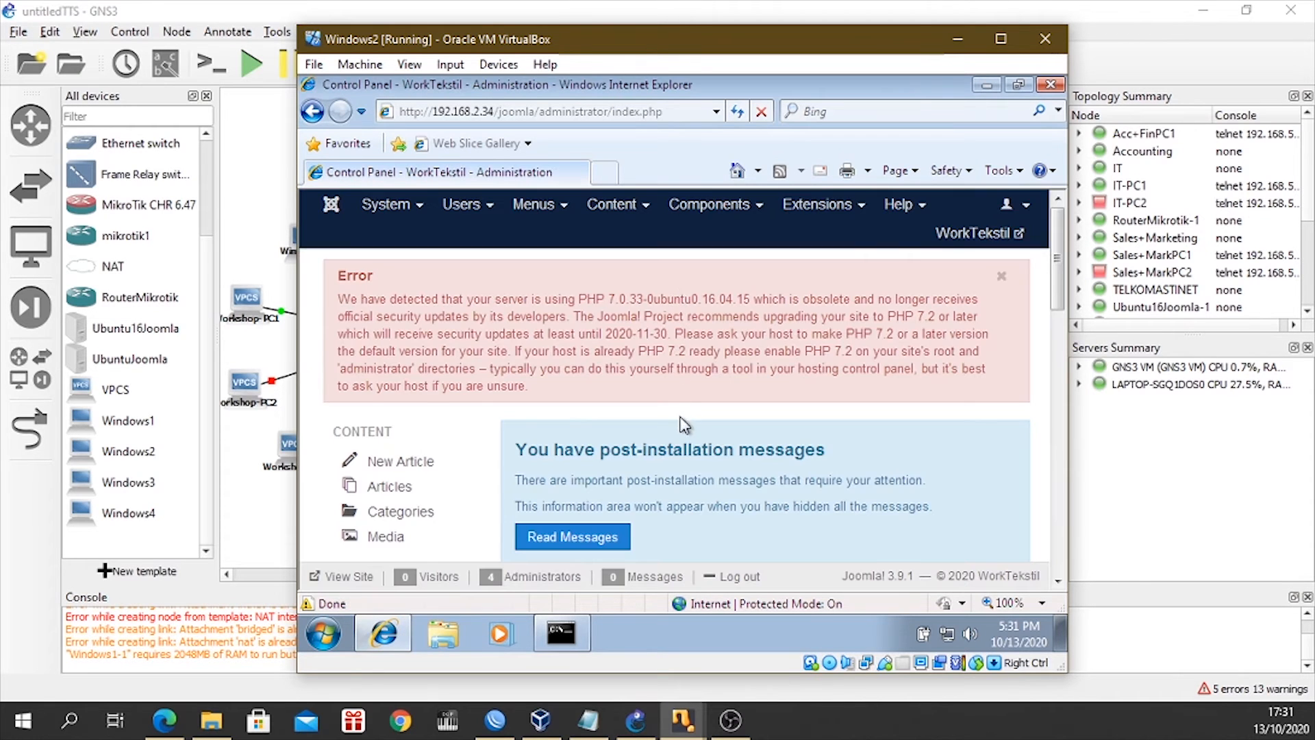
pyautogui.scroll(-6, 680, 418)
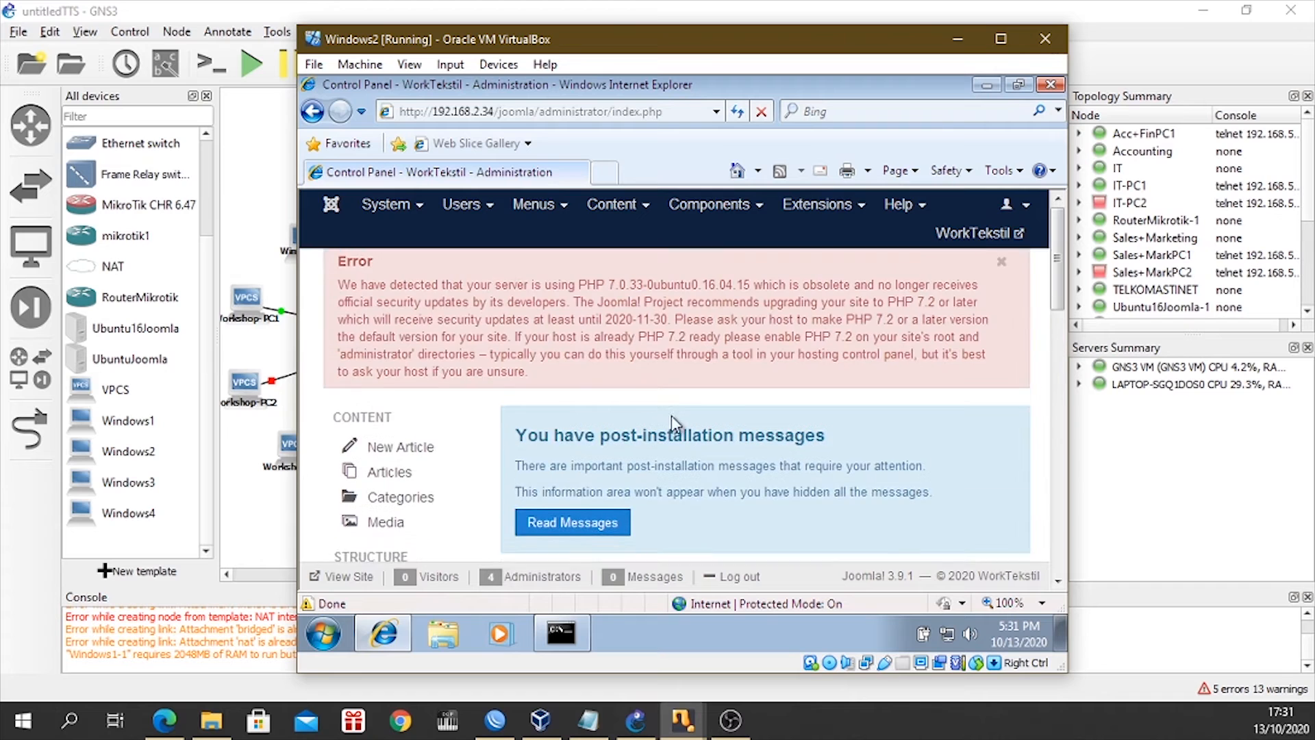
pyautogui.scroll(-8, 658, 415)
pyautogui.scroll(-5, 641, 401)
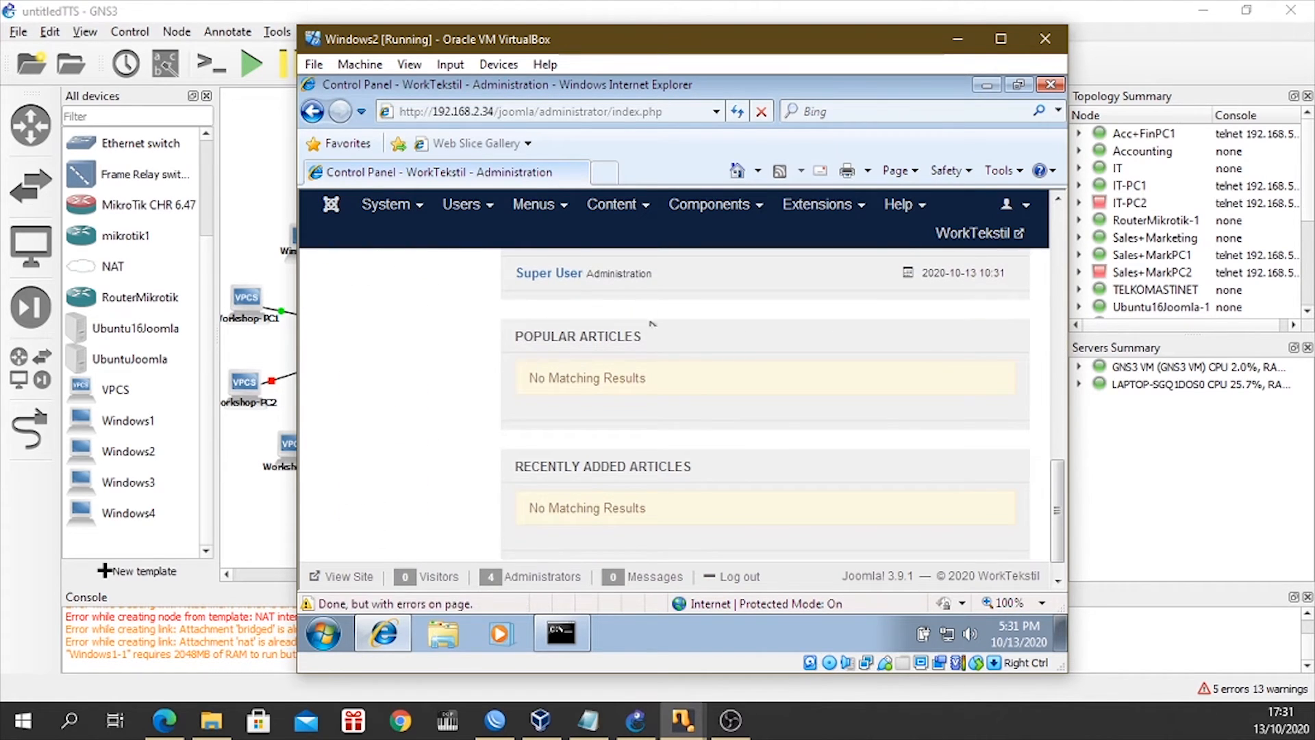
pyautogui.scroll(10, 479, 205)
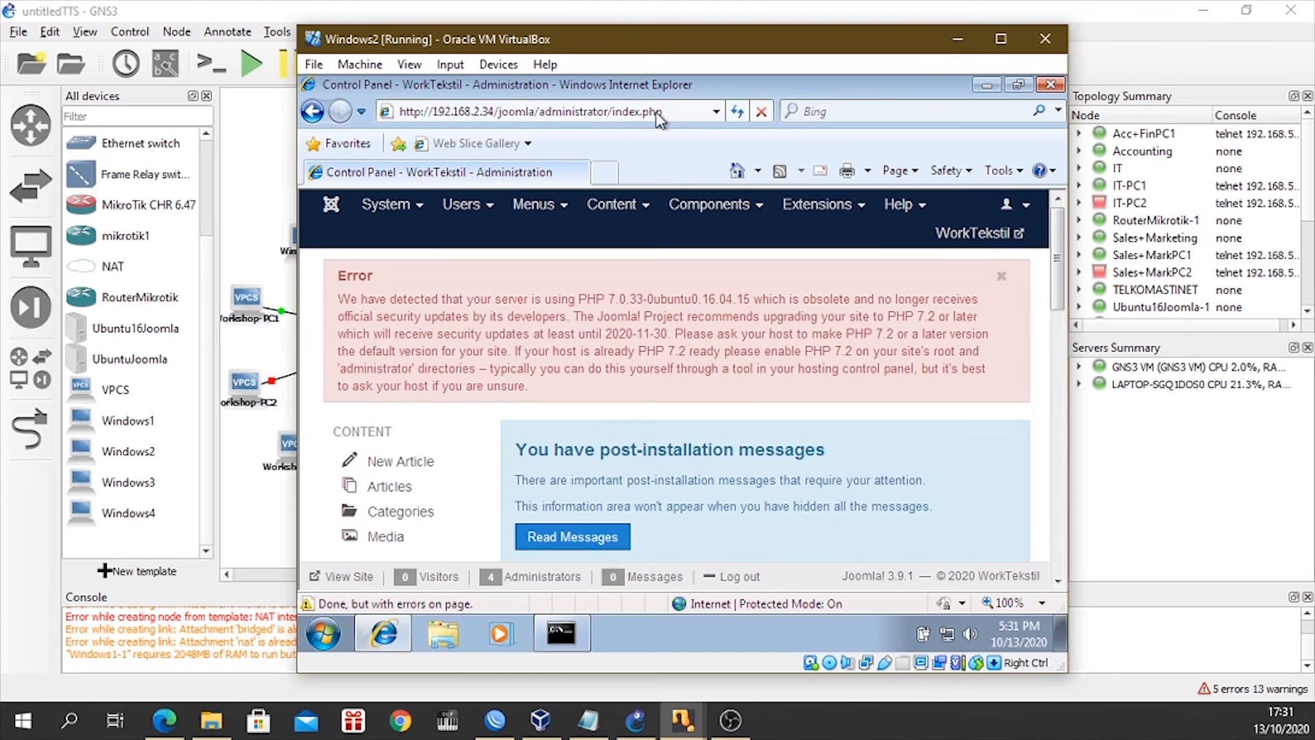
# Shorten the address to 192.168.2.34/joomla and load the WorkTekstil home page.
pyautogui.click(664, 113)
pyautogui.moveTo(669, 111); pyautogui.dragTo(554, 112)
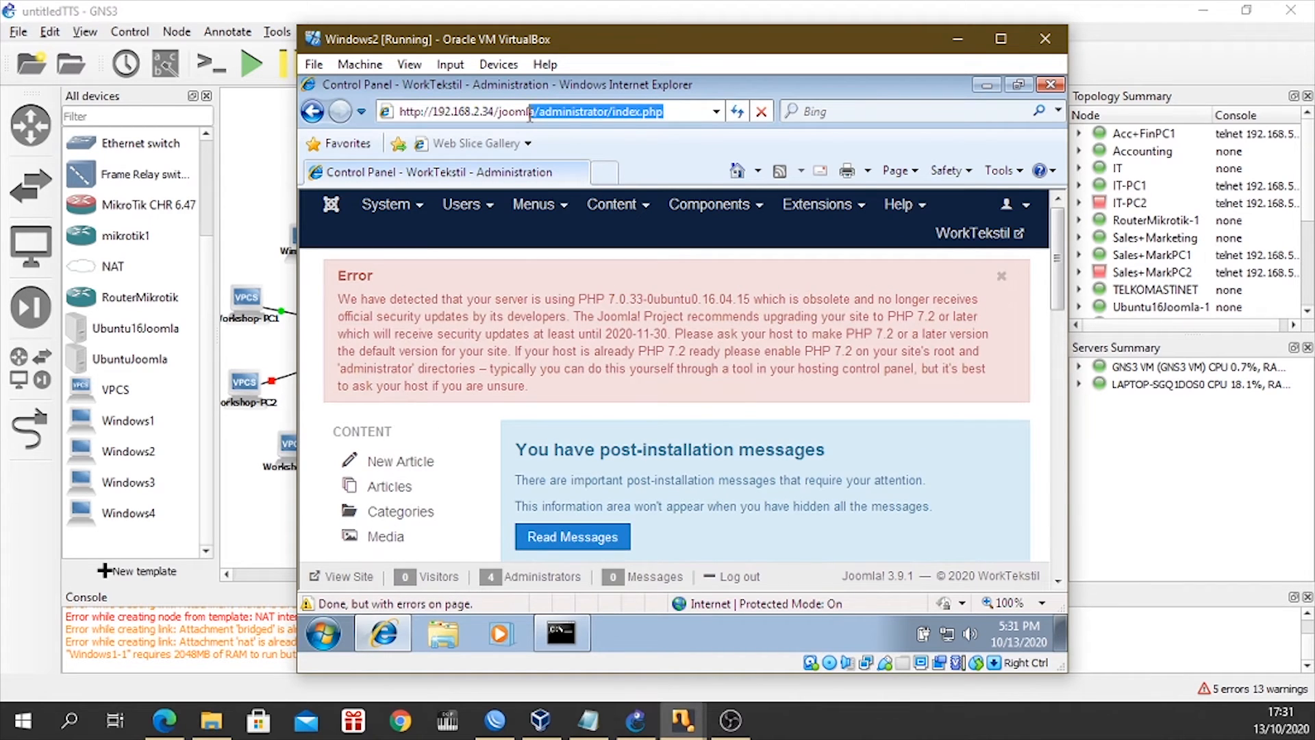
pyautogui.press('BackSpace')
pyautogui.press('Return')
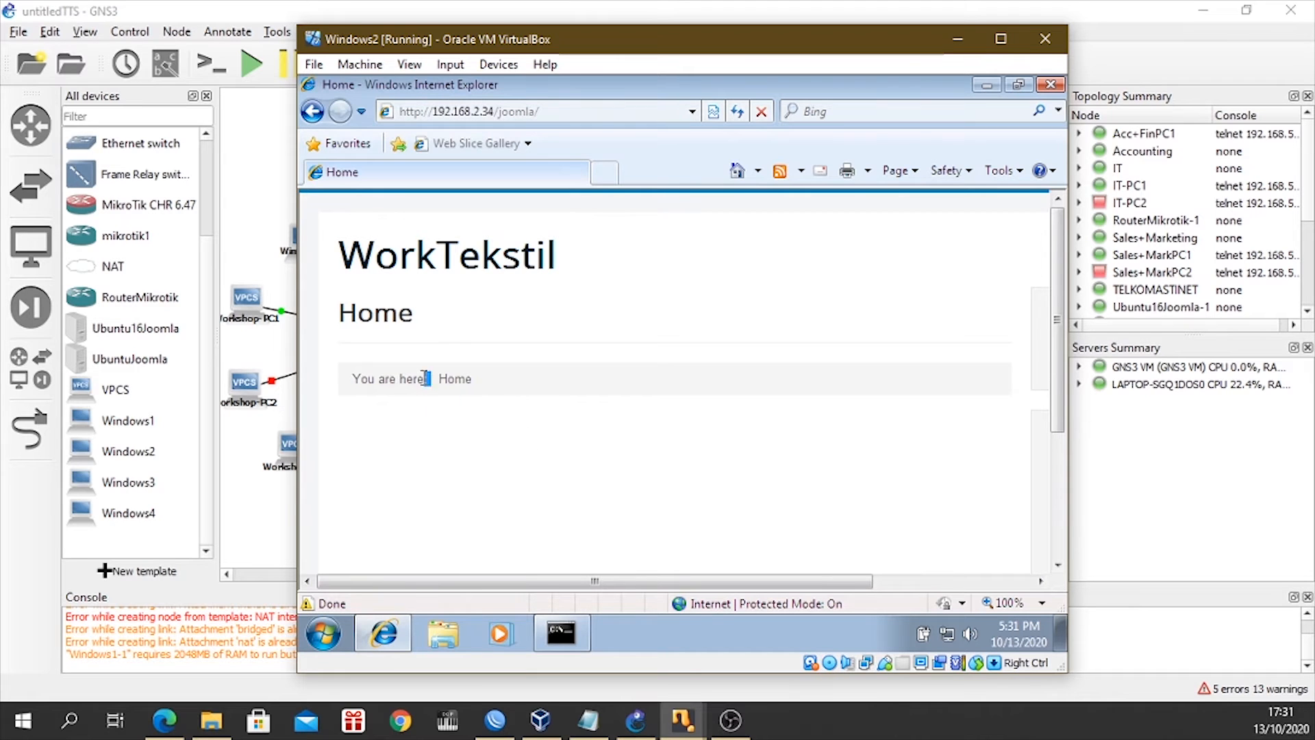
pyautogui.scroll(-2, 836, 510)
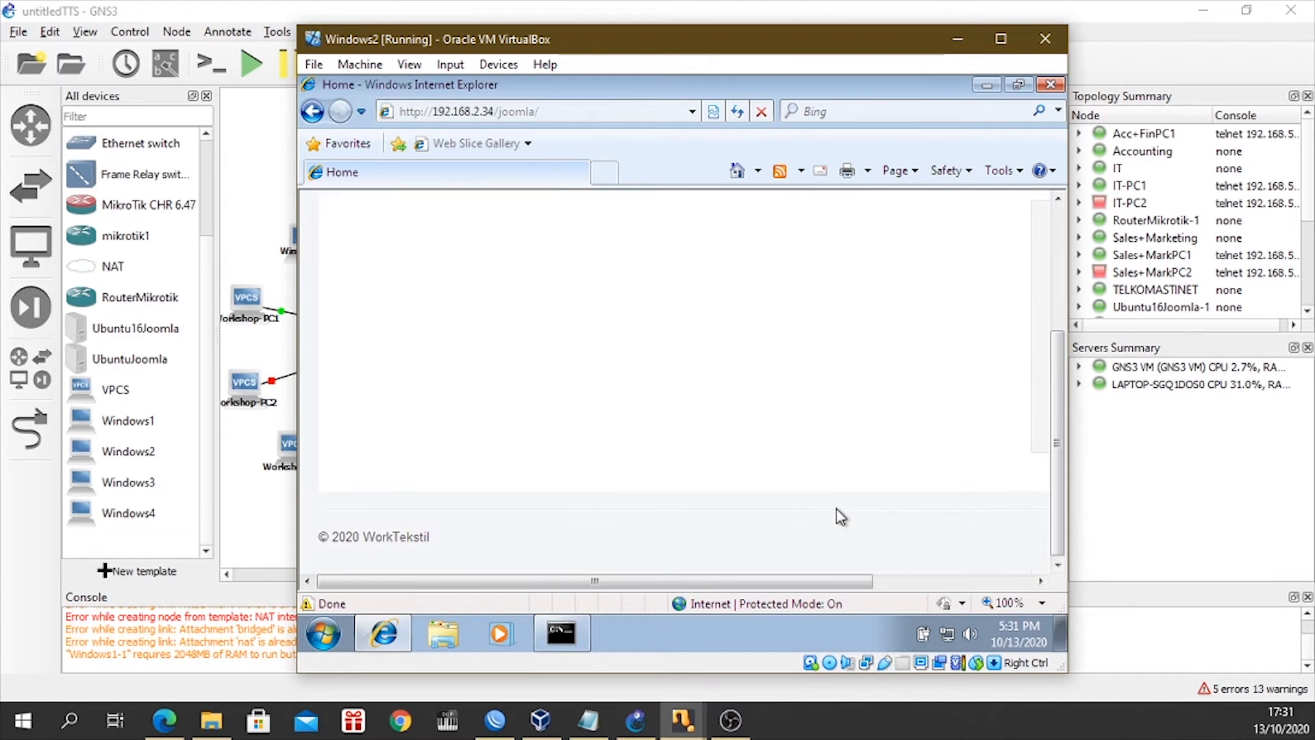
pyautogui.scroll(2, 795, 559)
# Try to sign in through the home page's Login Form with a workshop PC username and its password.
pyautogui.moveTo(765, 589)
pyautogui.mouseDown()
pyautogui.moveTo(936, 593)
pyautogui.moveTo(787, 588)
pyautogui.mouseUp()
pyautogui.moveTo(705, 581); pyautogui.dragTo(843, 582)
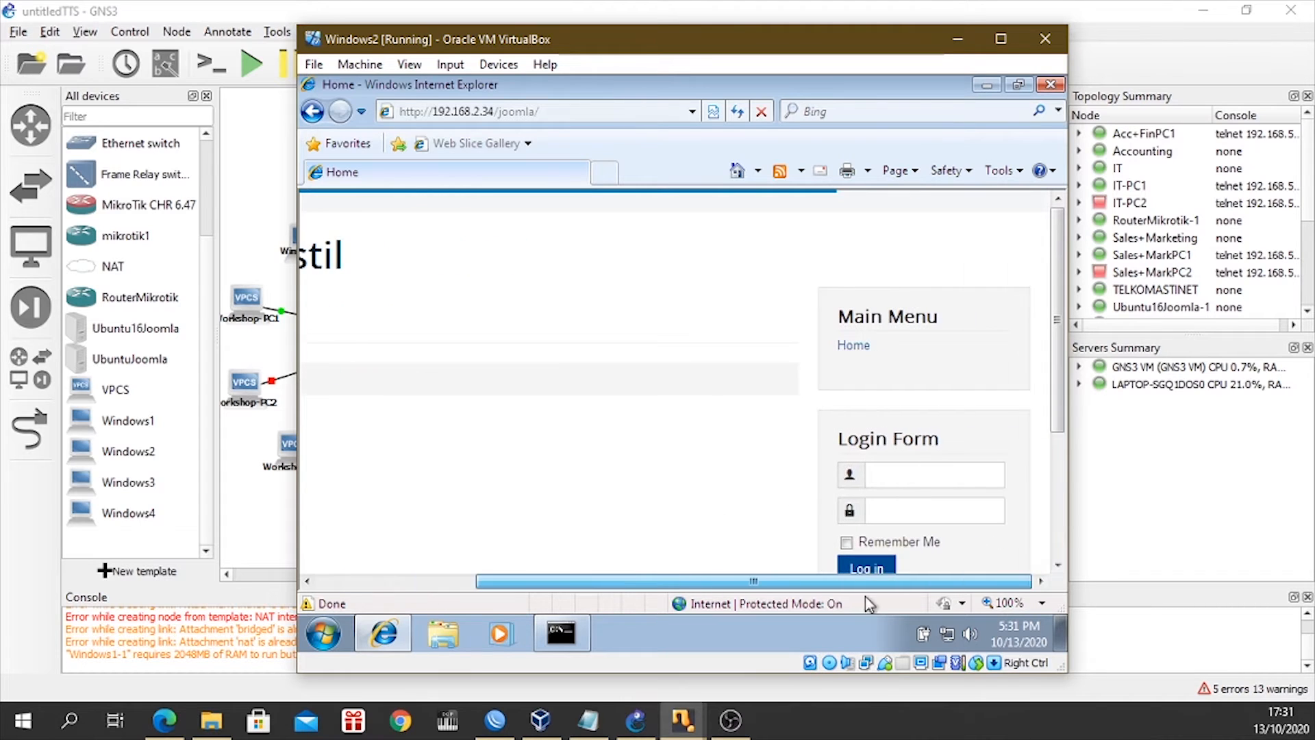
pyautogui.scroll(-3, 911, 428)
pyautogui.click(907, 354)
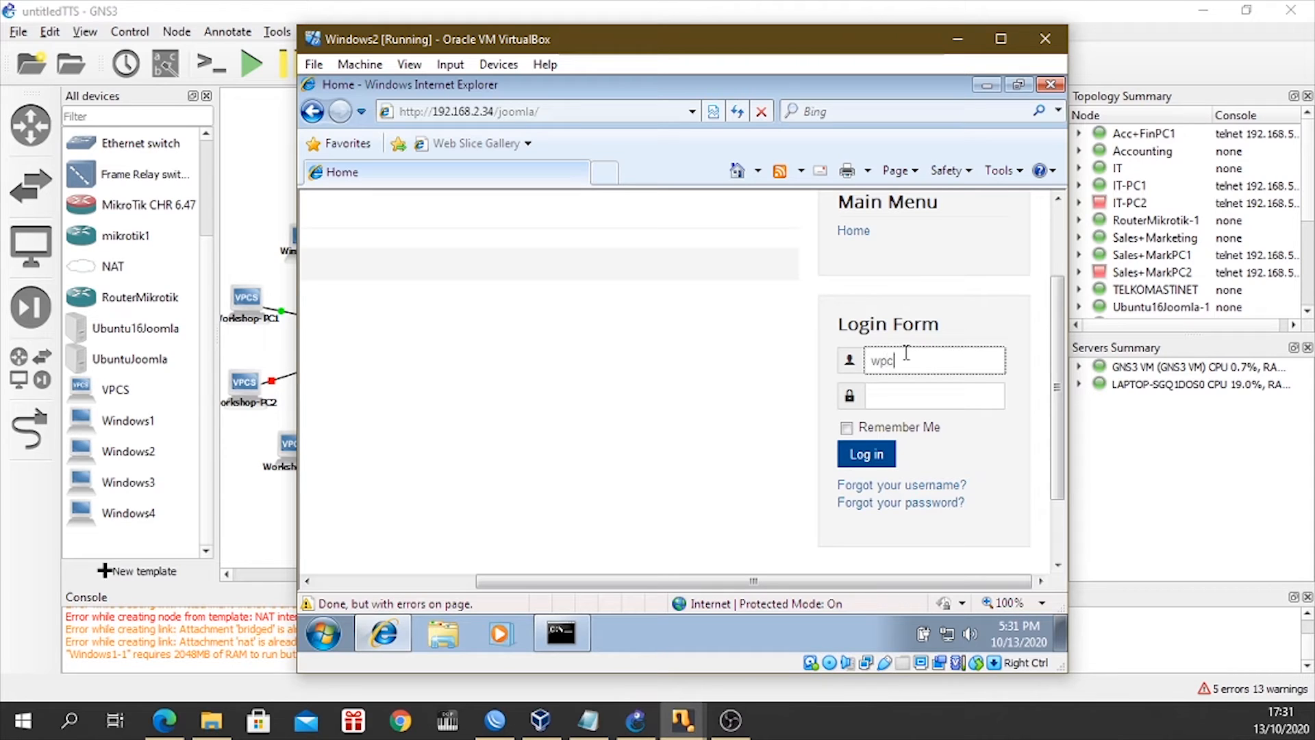
pyautogui.click(921, 397)
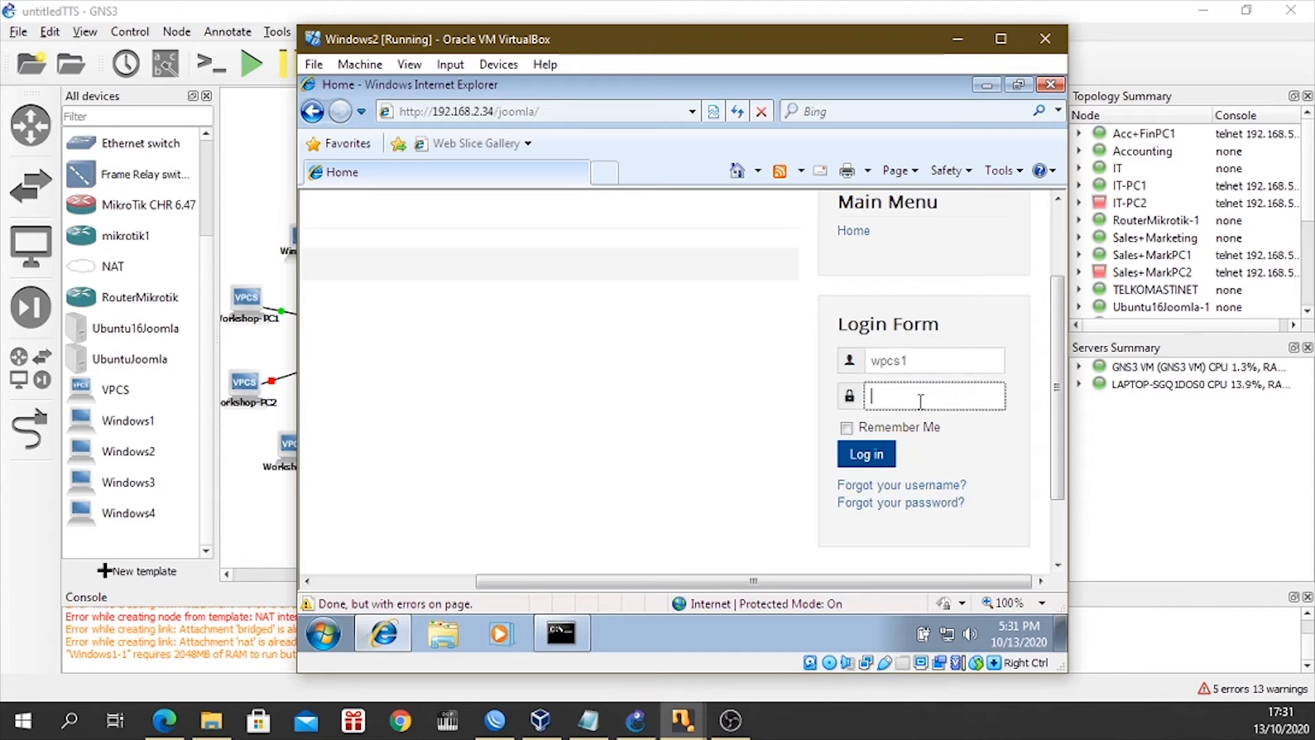
pyautogui.write('wpcs1')
pyautogui.click(866, 454)
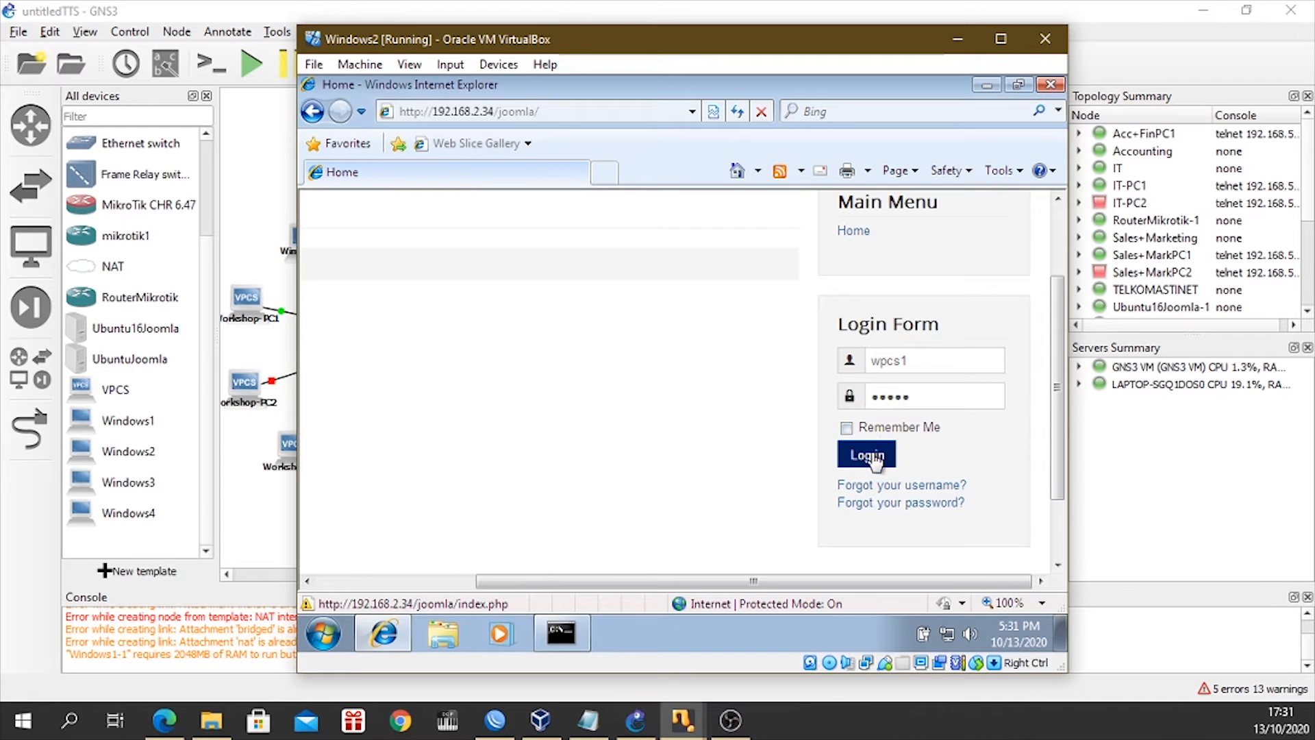
pyautogui.click(798, 418)
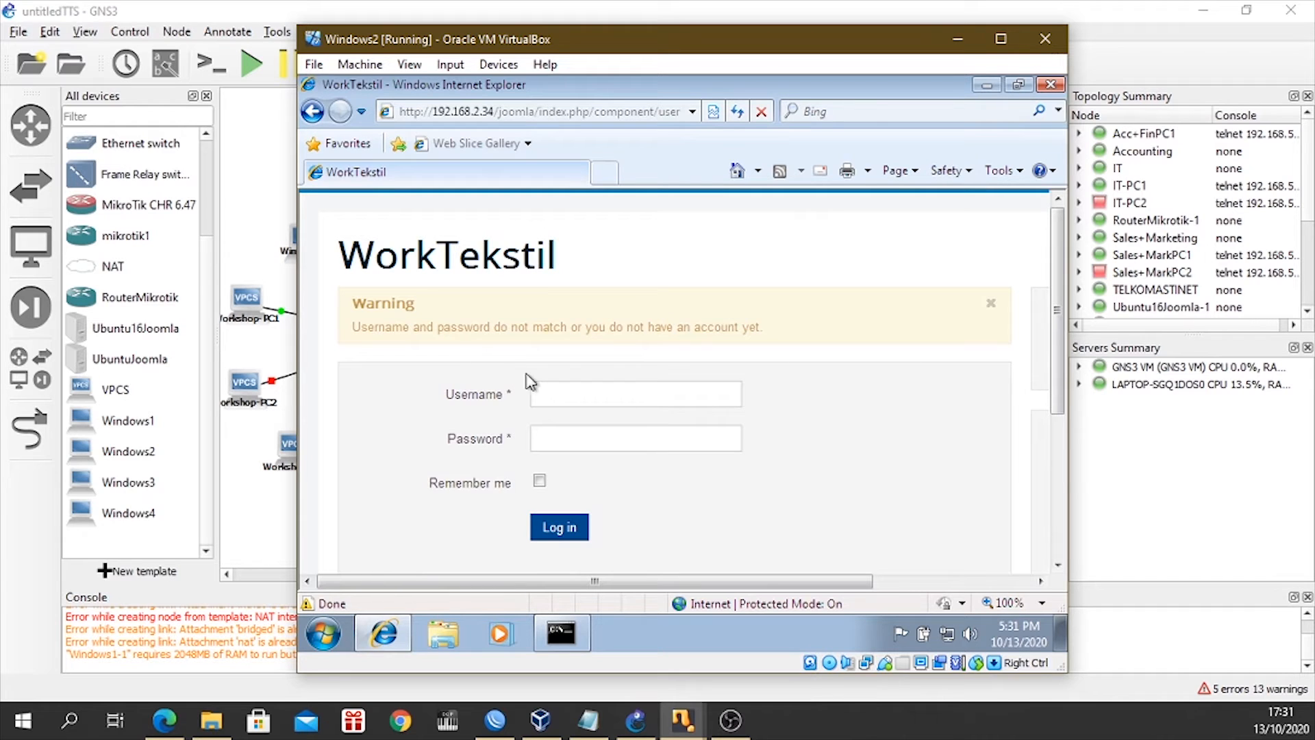
# Log in to the WorkTekstil site as wpc1 with the account password, without saving it, and check the account shown in the Login Form.
pyautogui.click(575, 399)
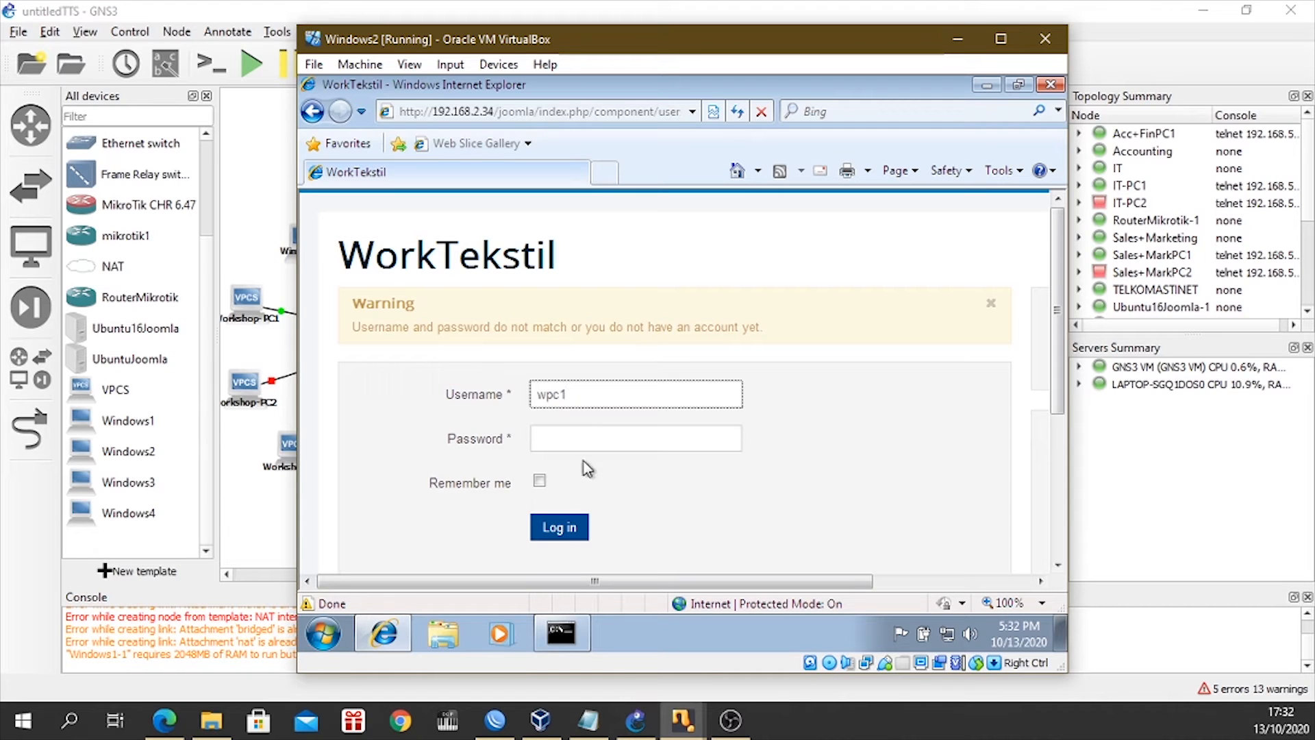
pyautogui.click(585, 439)
pyautogui.write('•••••')
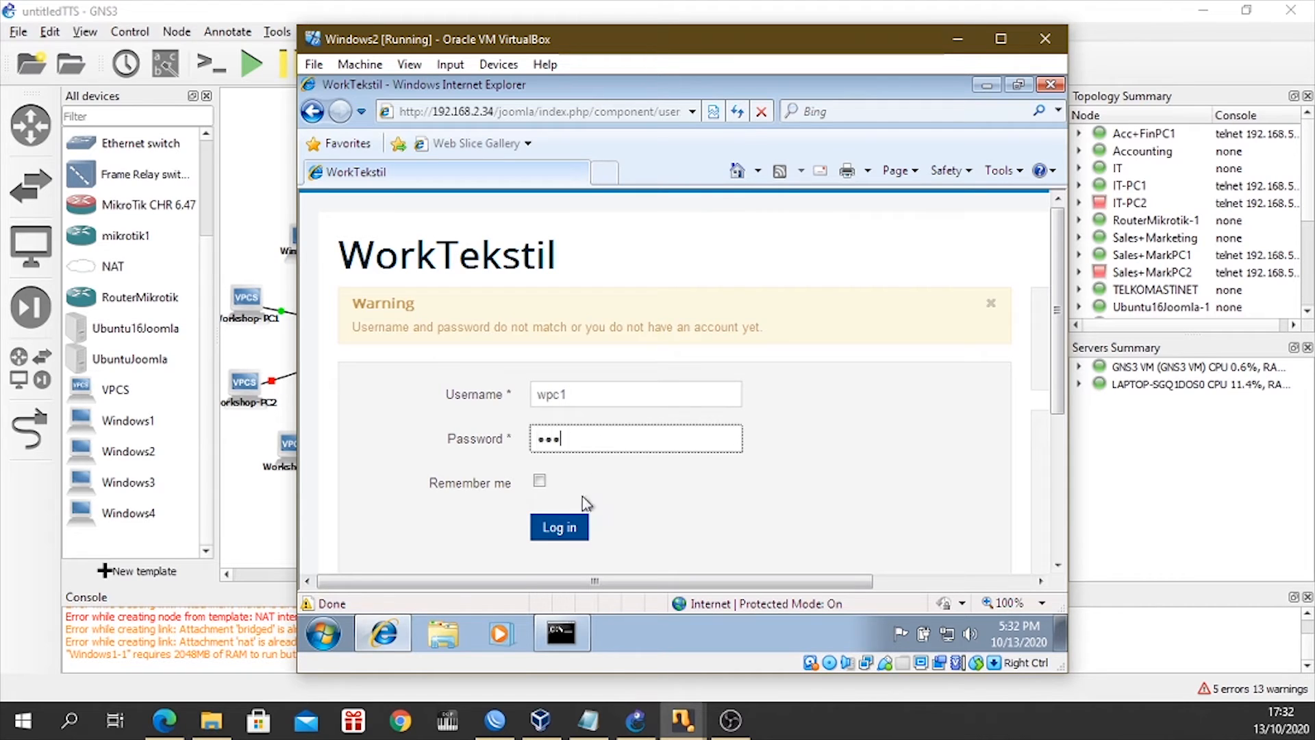
pyautogui.click(567, 534)
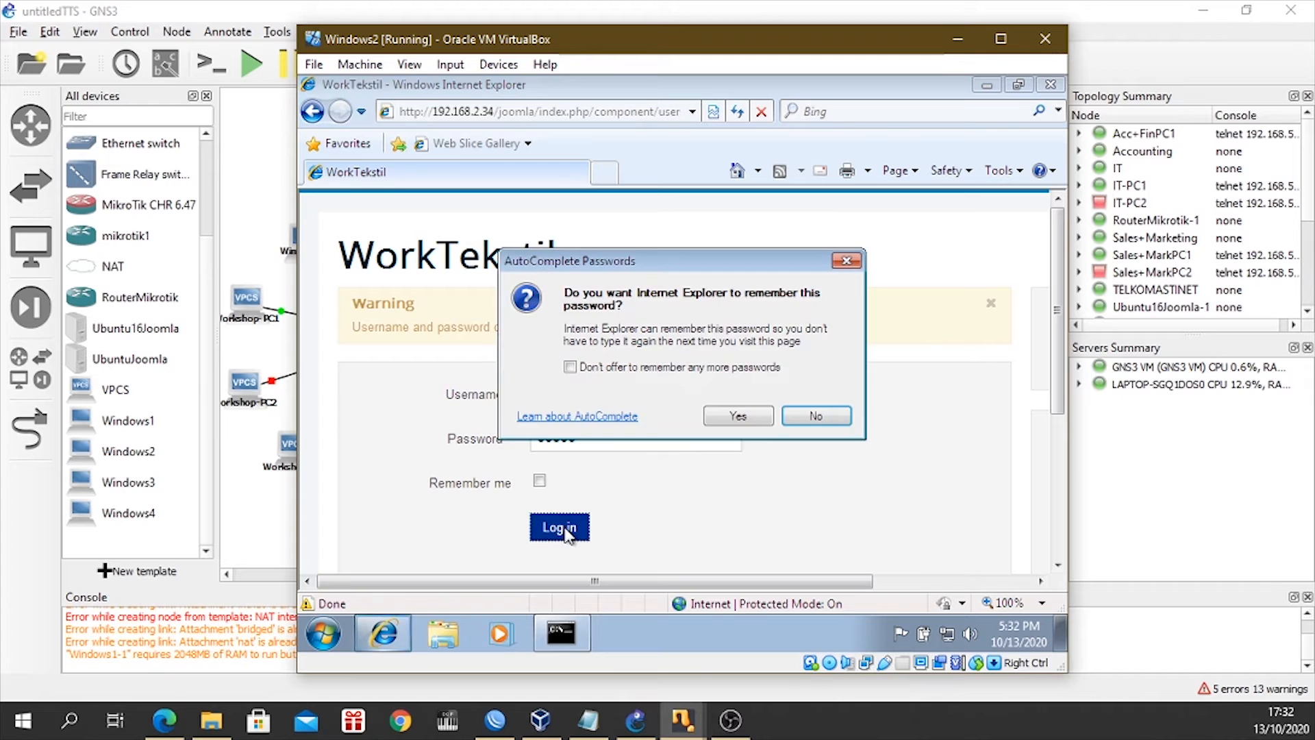
pyautogui.click(813, 415)
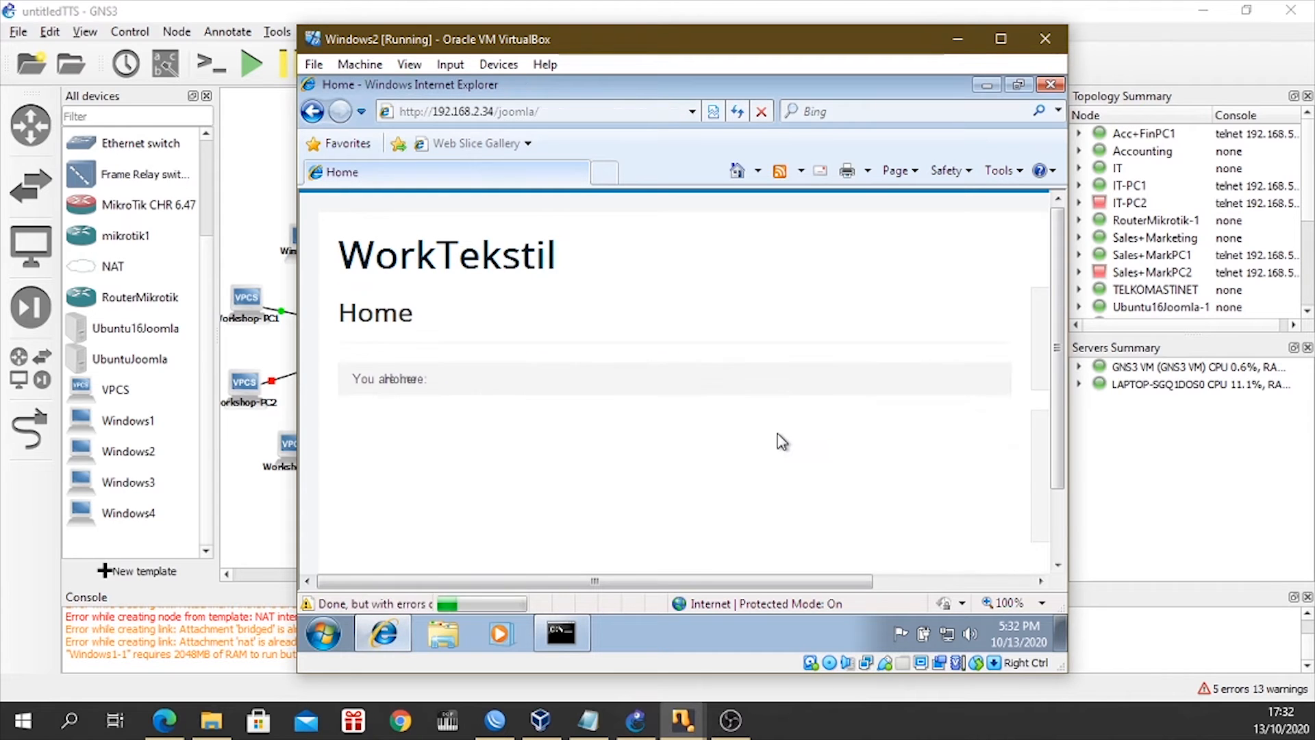
pyautogui.moveTo(637, 581); pyautogui.dragTo(898, 582)
pyautogui.scroll(-2, 917, 492)
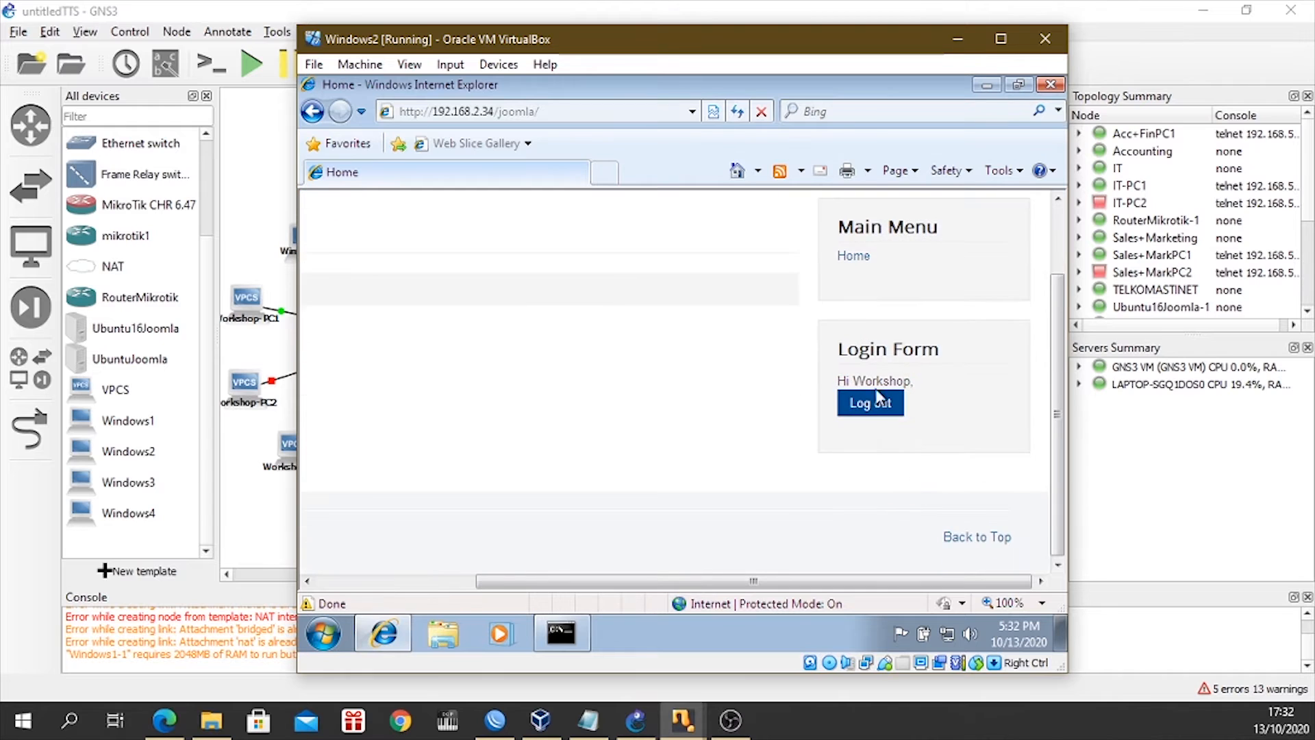
pyautogui.scroll(2, 911, 470)
pyautogui.scroll(-1, 720, 499)
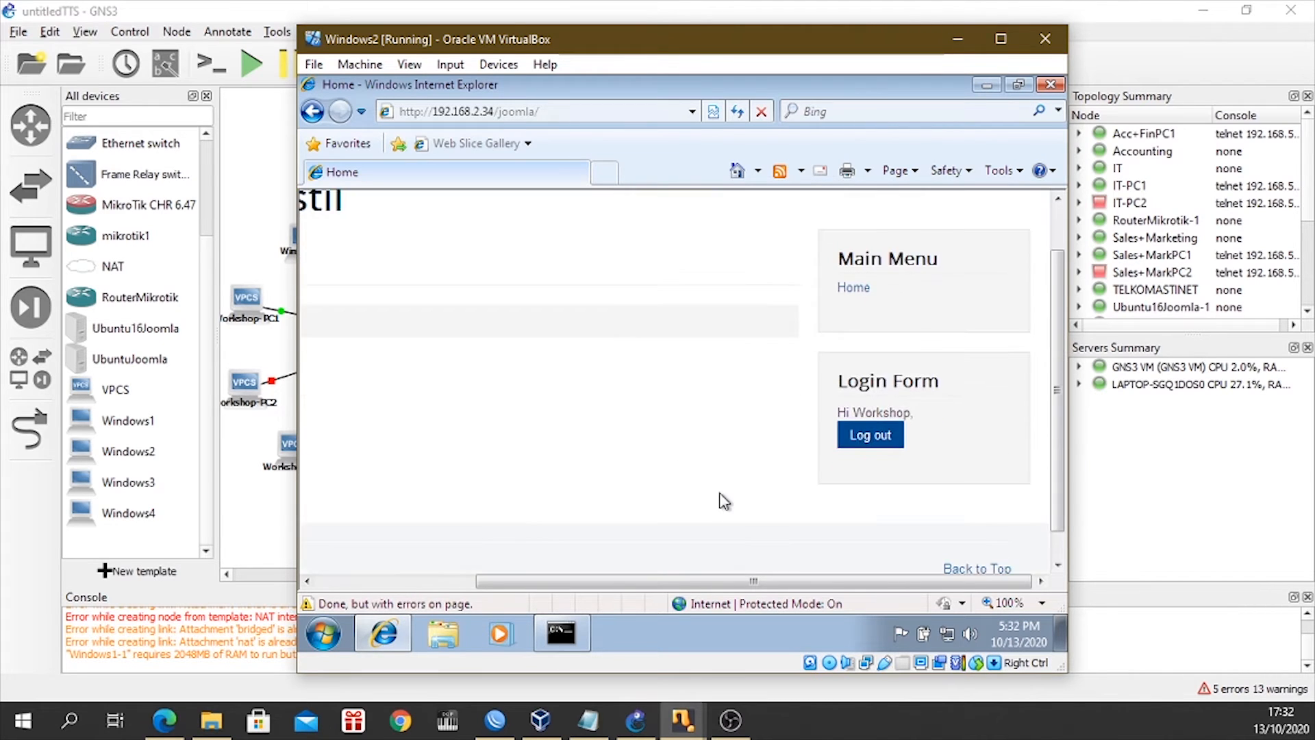
pyautogui.scroll(1, 743, 557)
pyautogui.moveTo(743, 581)
pyautogui.mouseDown()
pyautogui.moveTo(596, 582)
pyautogui.moveTo(748, 582)
pyautogui.mouseUp()
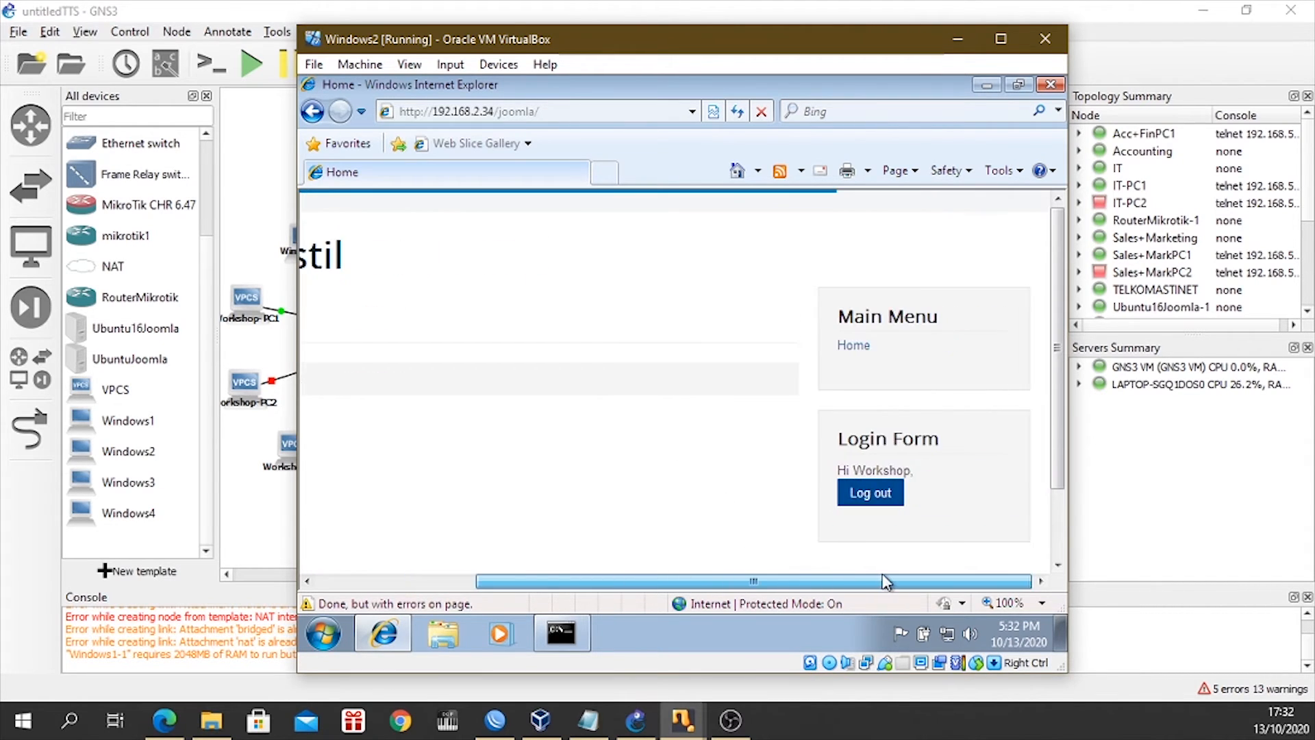
# Review the GNS3 topology and the 192.168.2.34 ping results in the Windows2 command prompt.
pyautogui.click(958, 43)
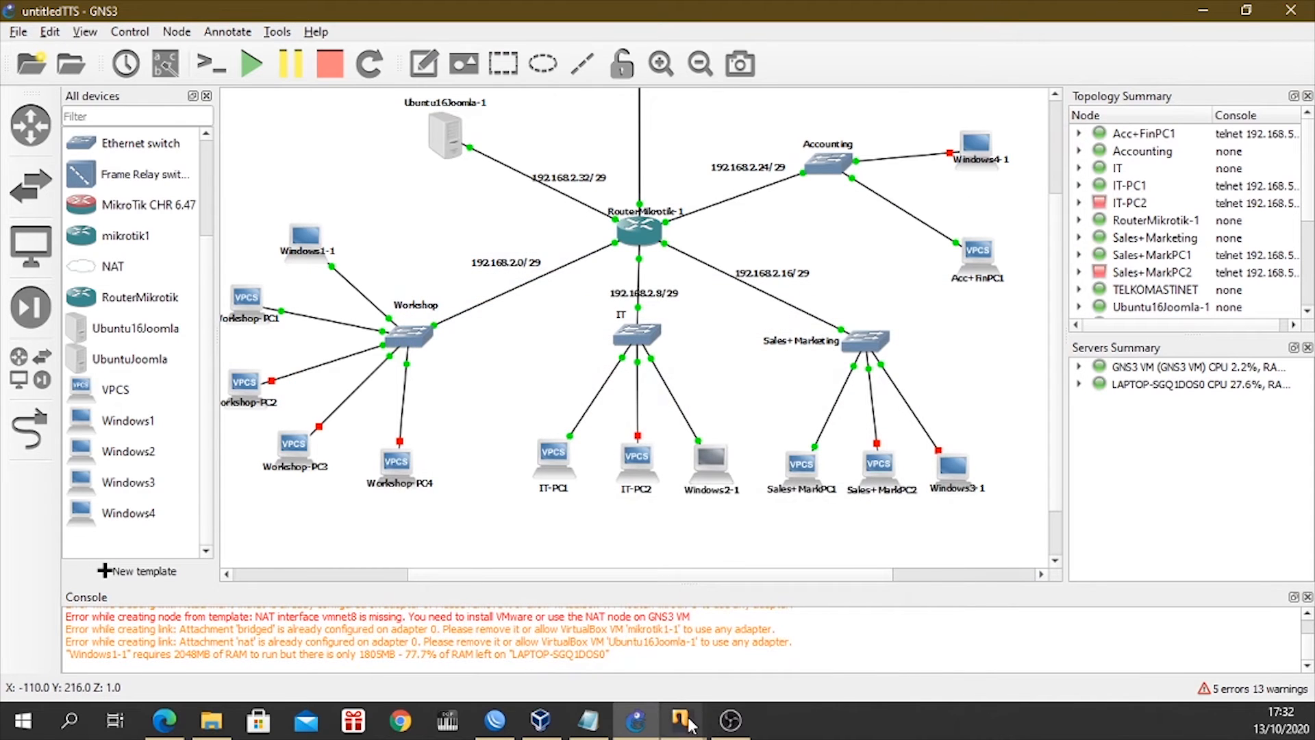
pyautogui.moveTo(682, 719)
pyautogui.click(831, 626)
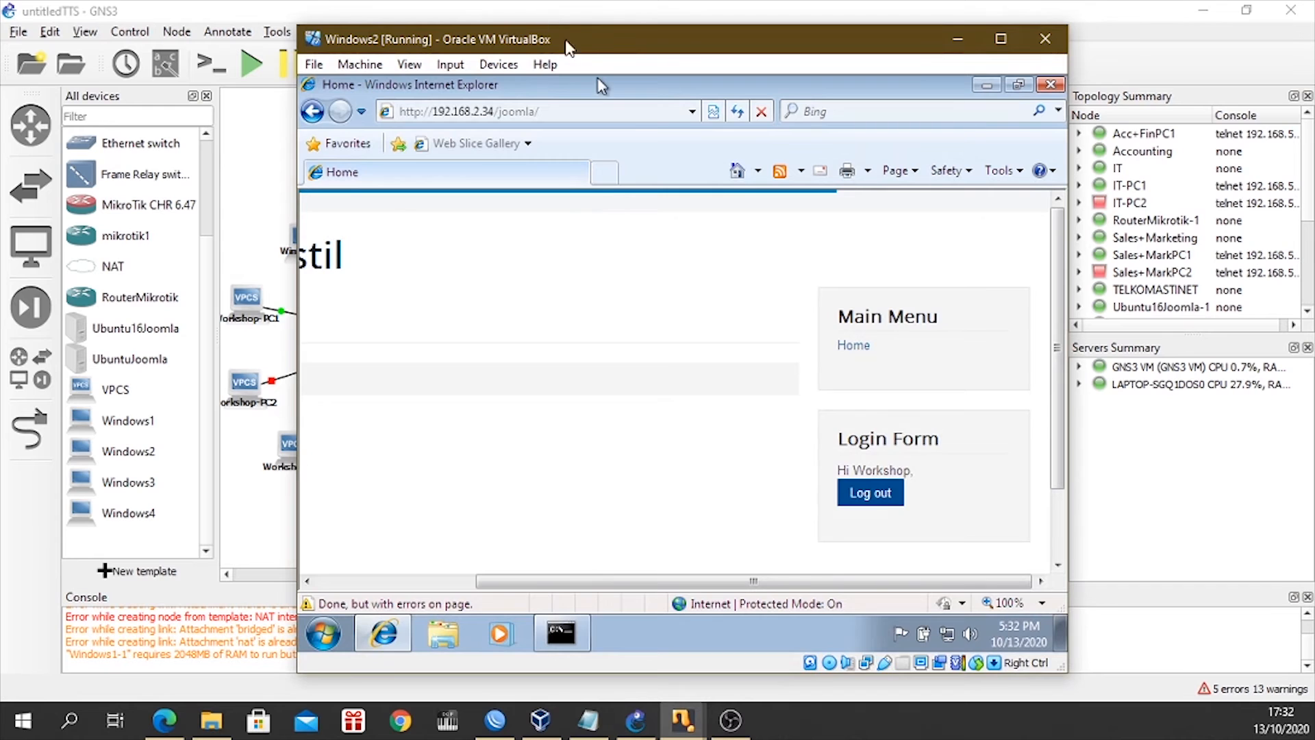
pyautogui.moveTo(576, 41); pyautogui.dragTo(574, 72)
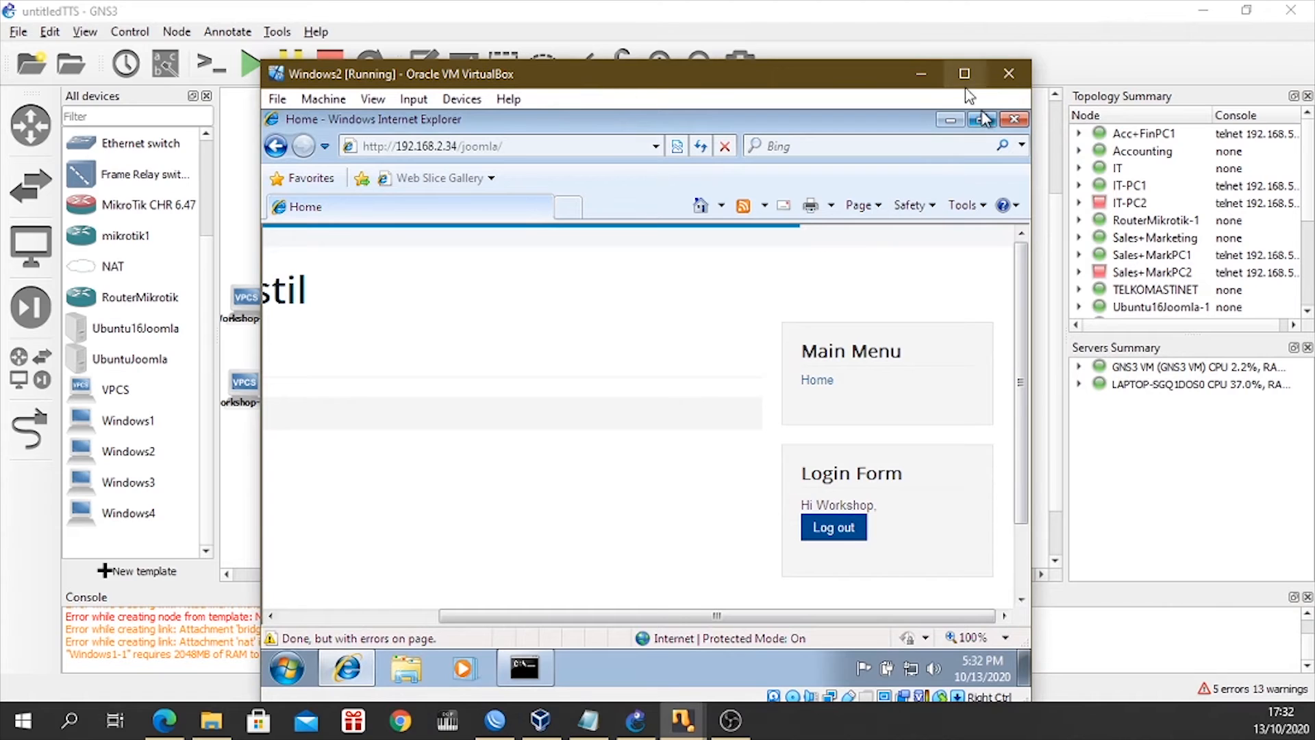
pyautogui.click(519, 677)
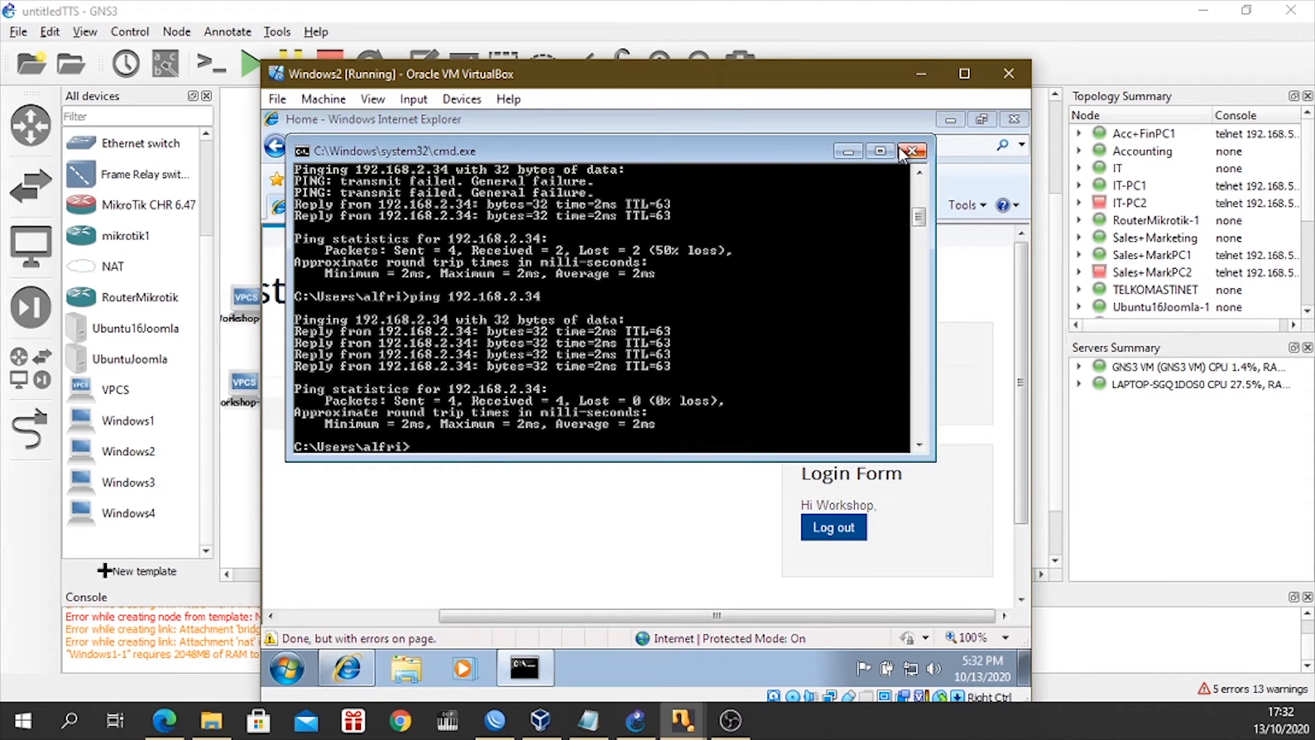
pyautogui.click(848, 152)
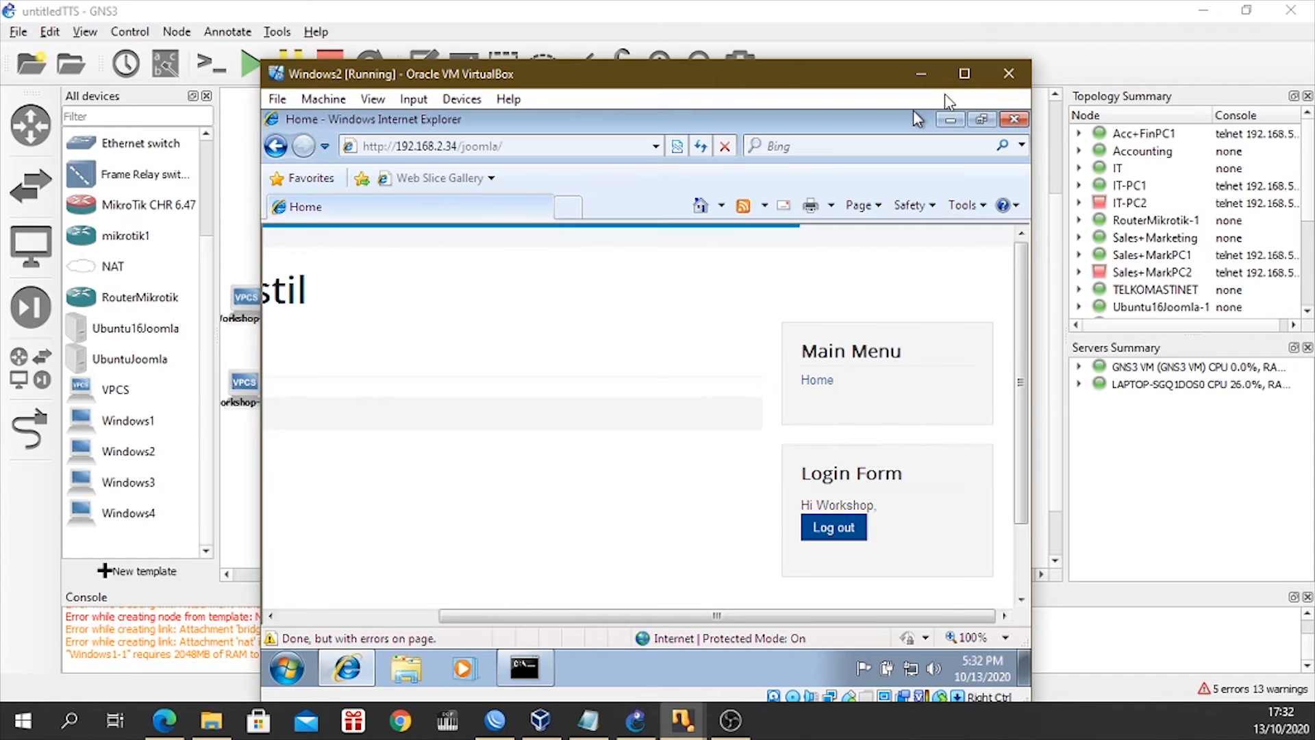
pyautogui.click(921, 76)
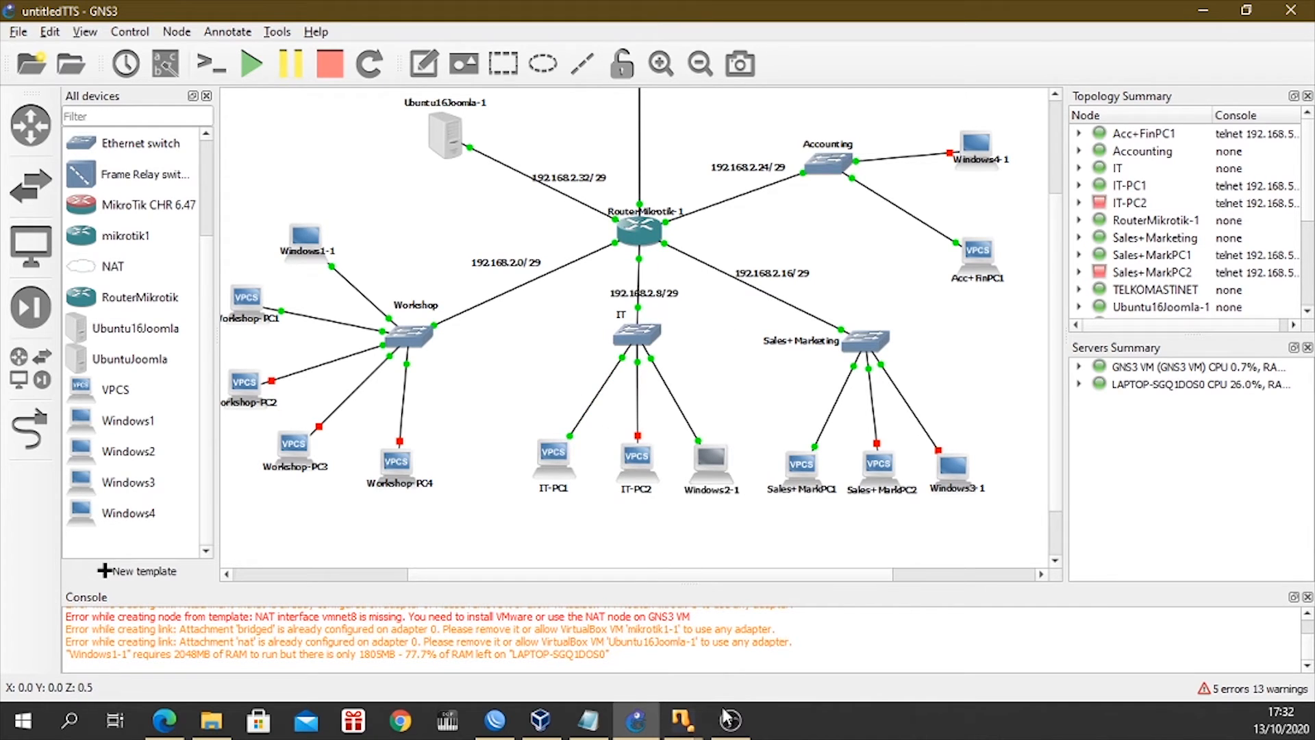
# Return to the Windows2 virtual machine, search the web for fb in Internet Explorer, and look through the results.
pyautogui.moveTo(693, 730)
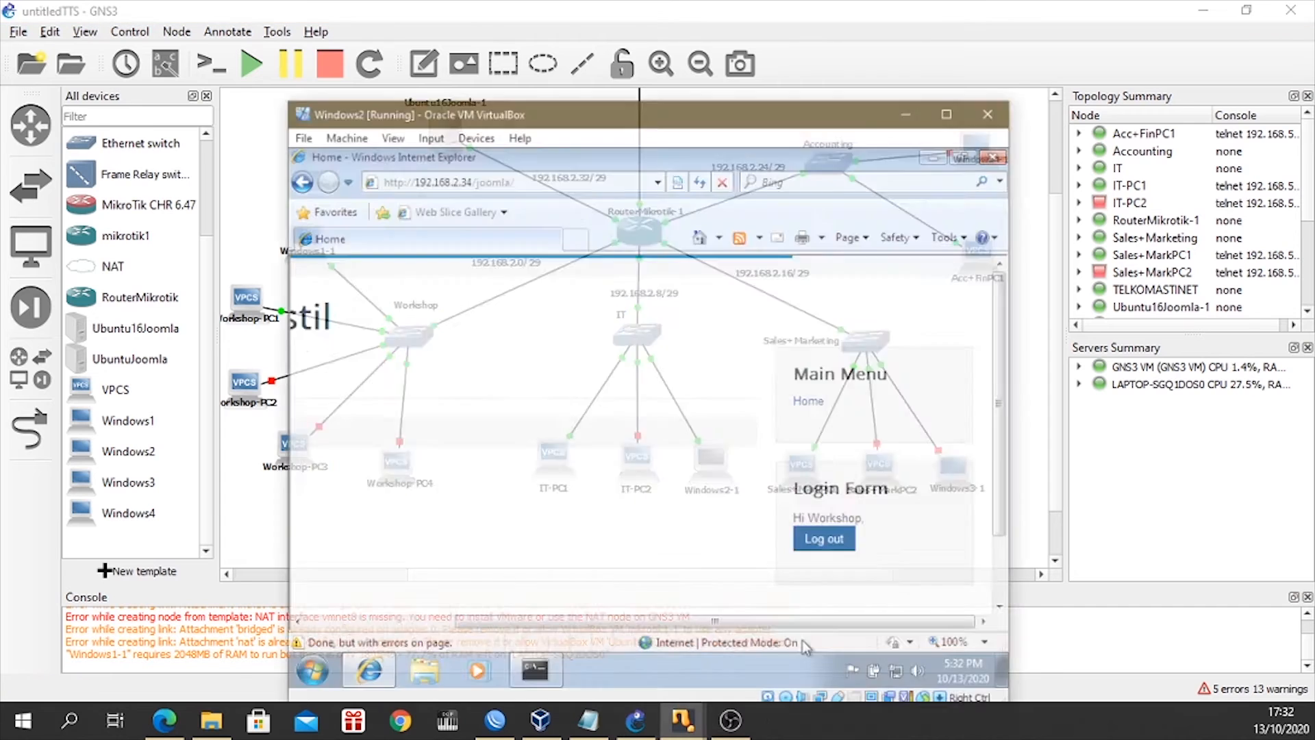
pyautogui.click(803, 640)
pyautogui.click(528, 145)
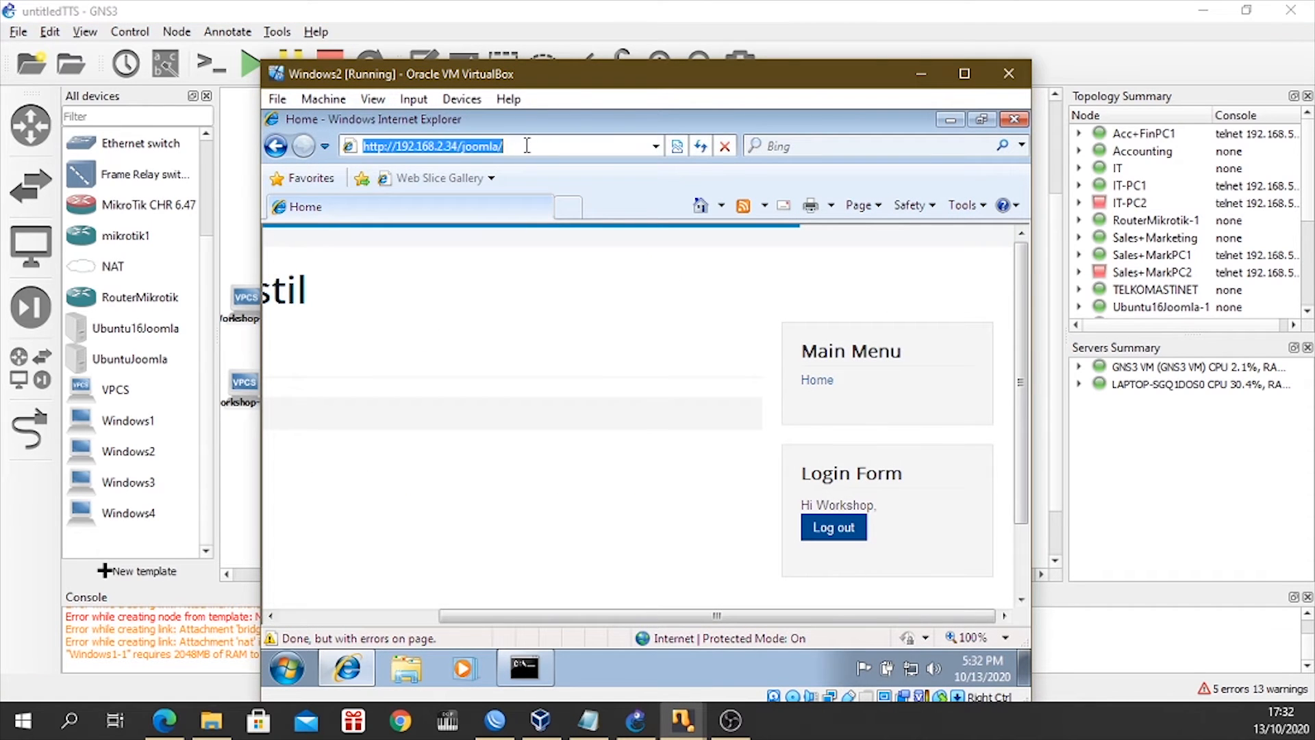
pyautogui.write('fb')
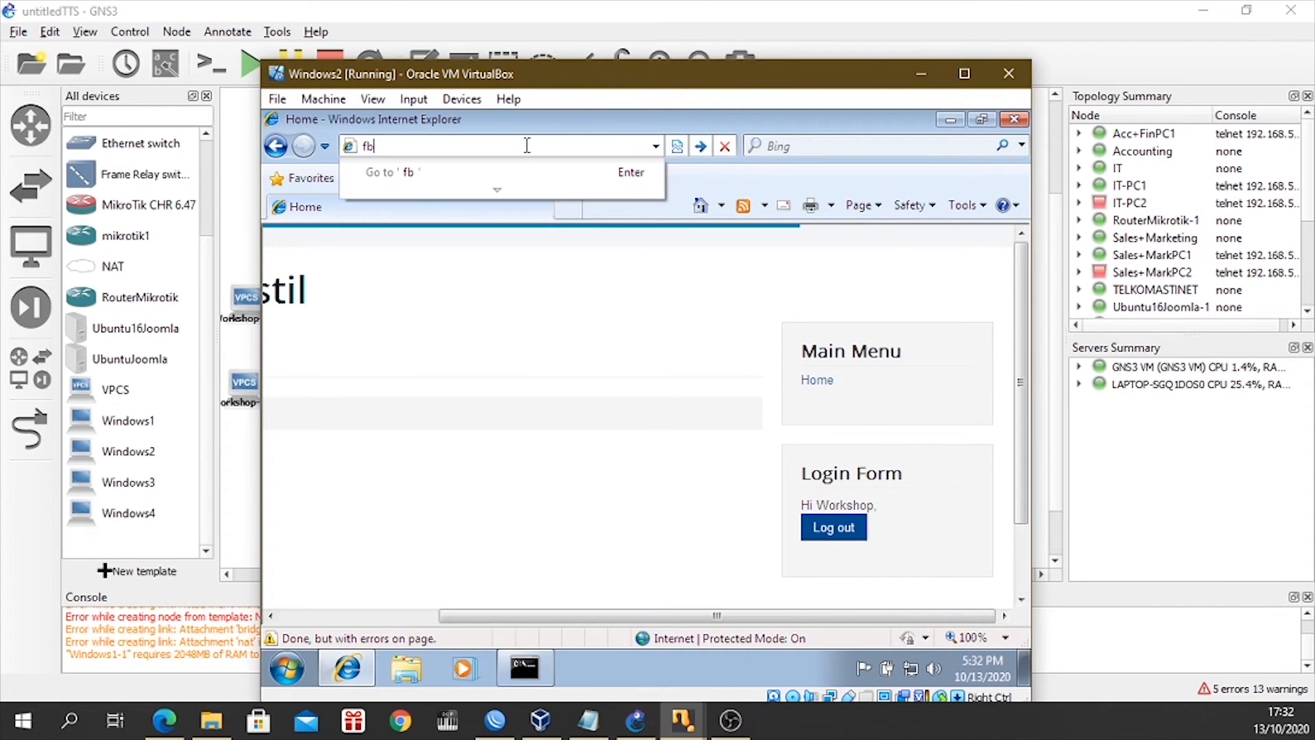
pyautogui.press('Return')
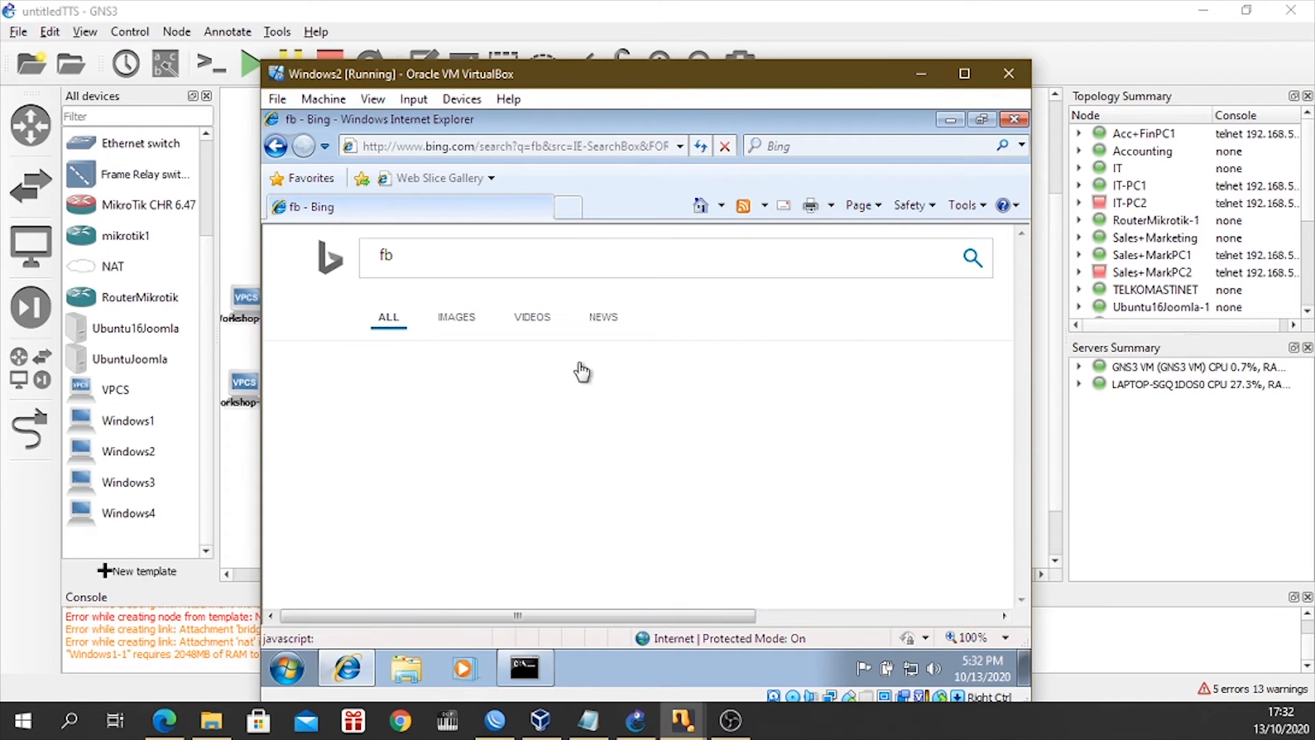
pyautogui.scroll(-3, 577, 376)
pyautogui.scroll(2, 577, 376)
pyautogui.scroll(-1, 575, 371)
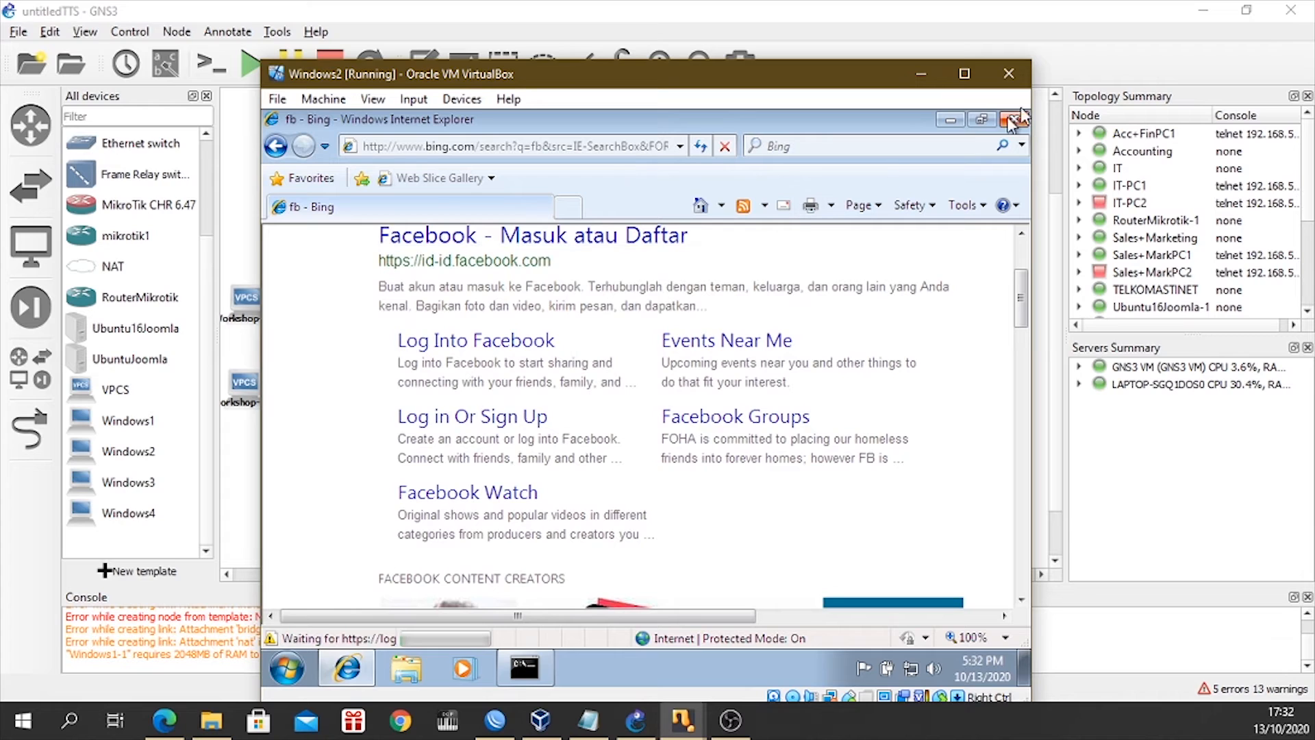
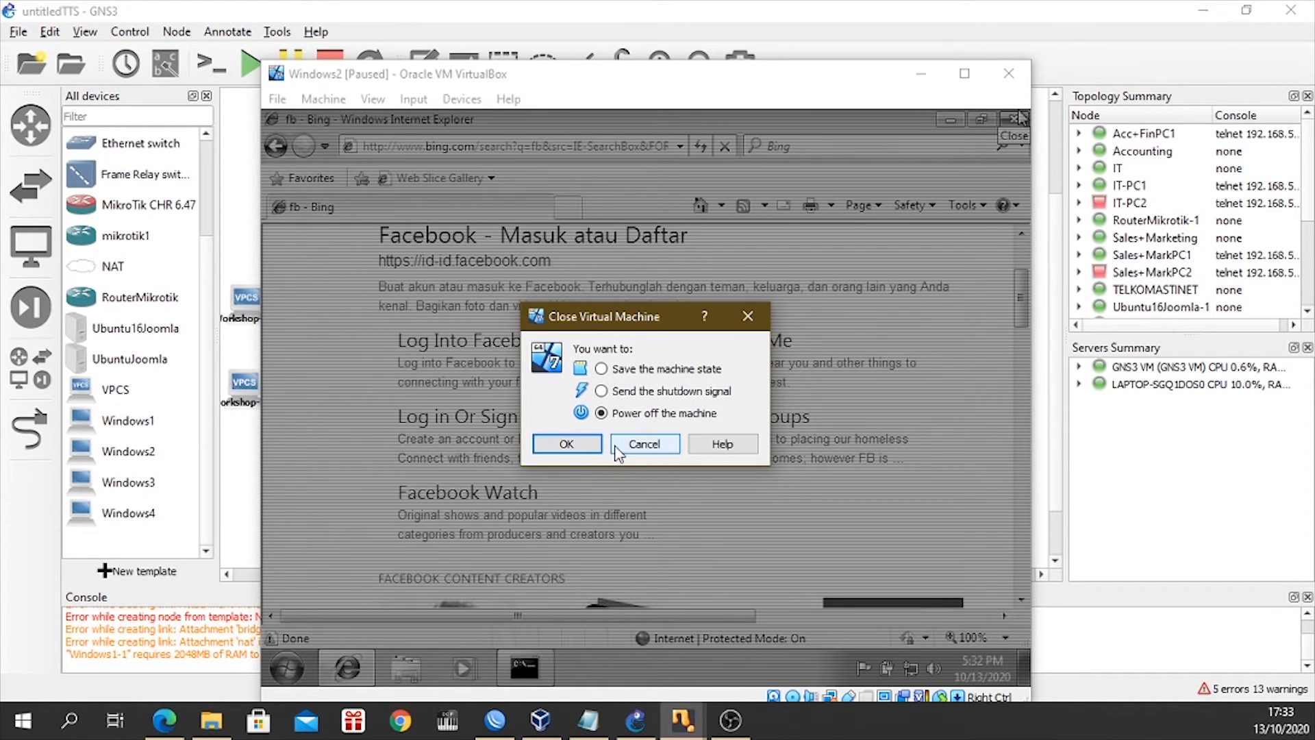
# Power off the Windows2 virtual machine.
pyautogui.click(567, 443)
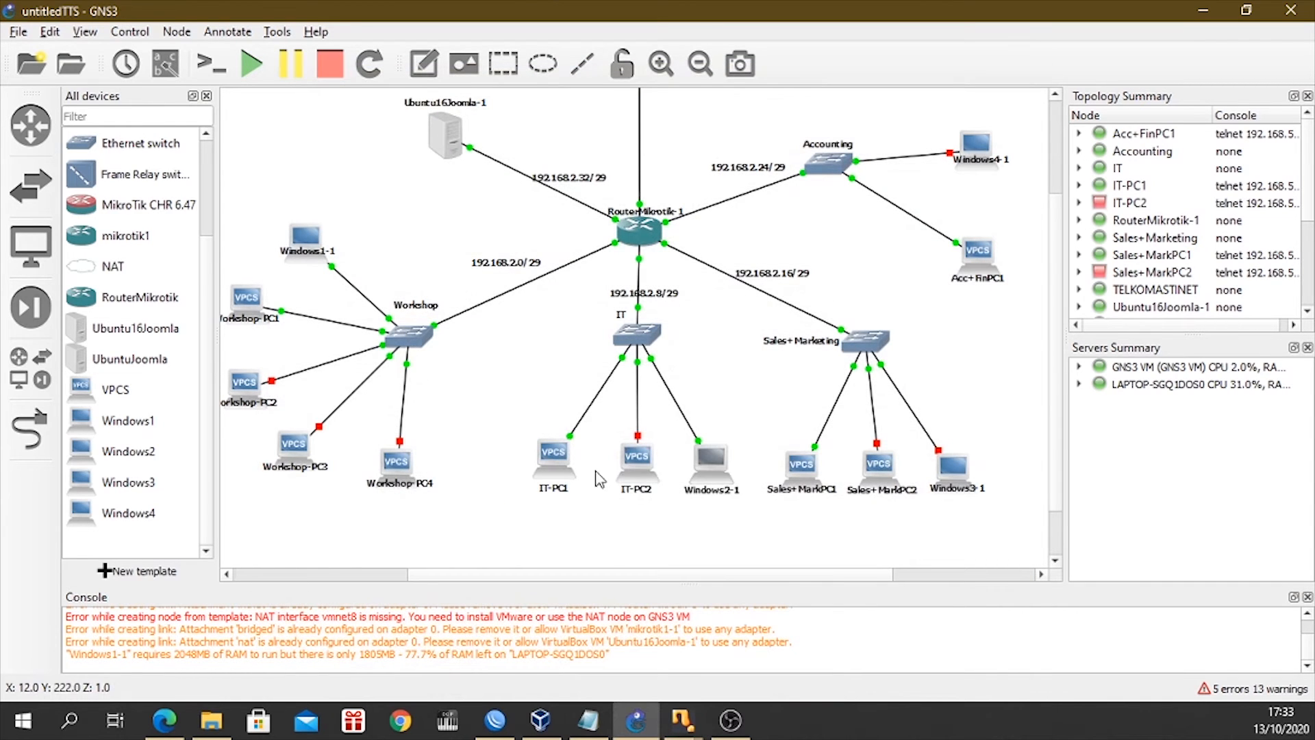
pyautogui.rightClick(717, 473)
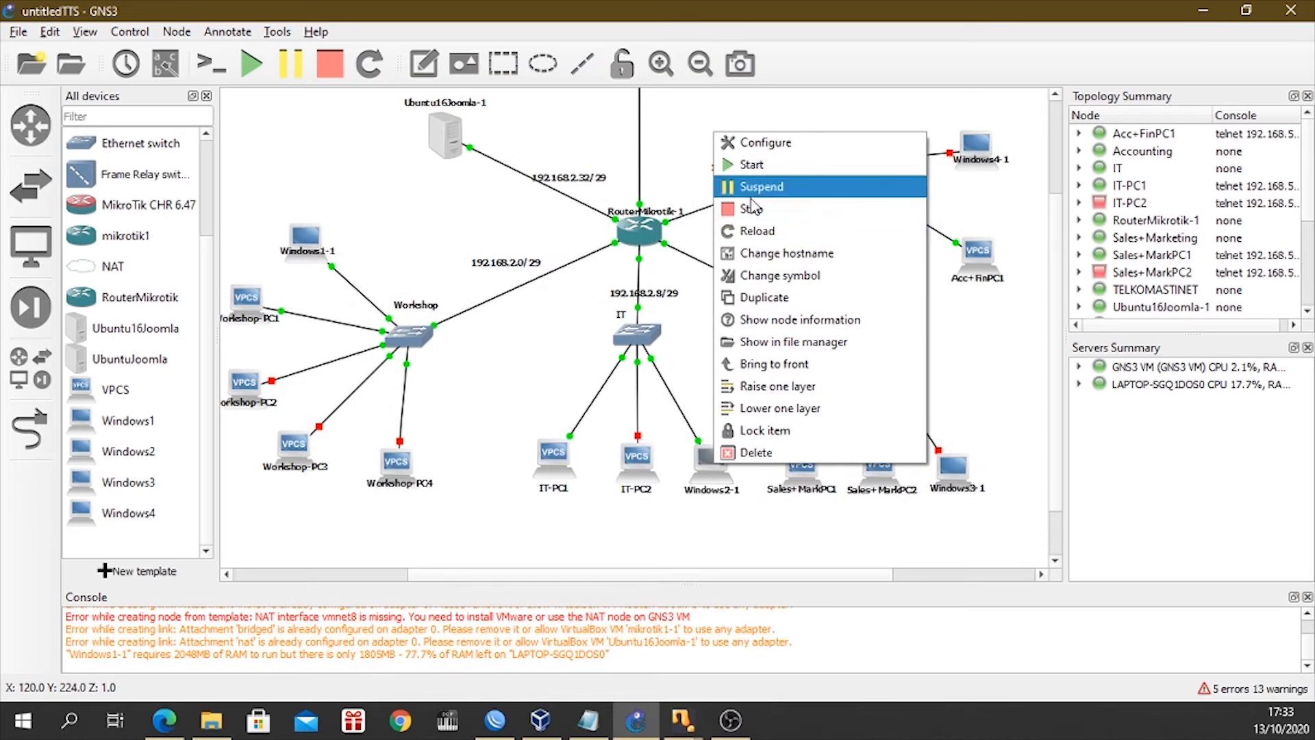
pyautogui.click(999, 378)
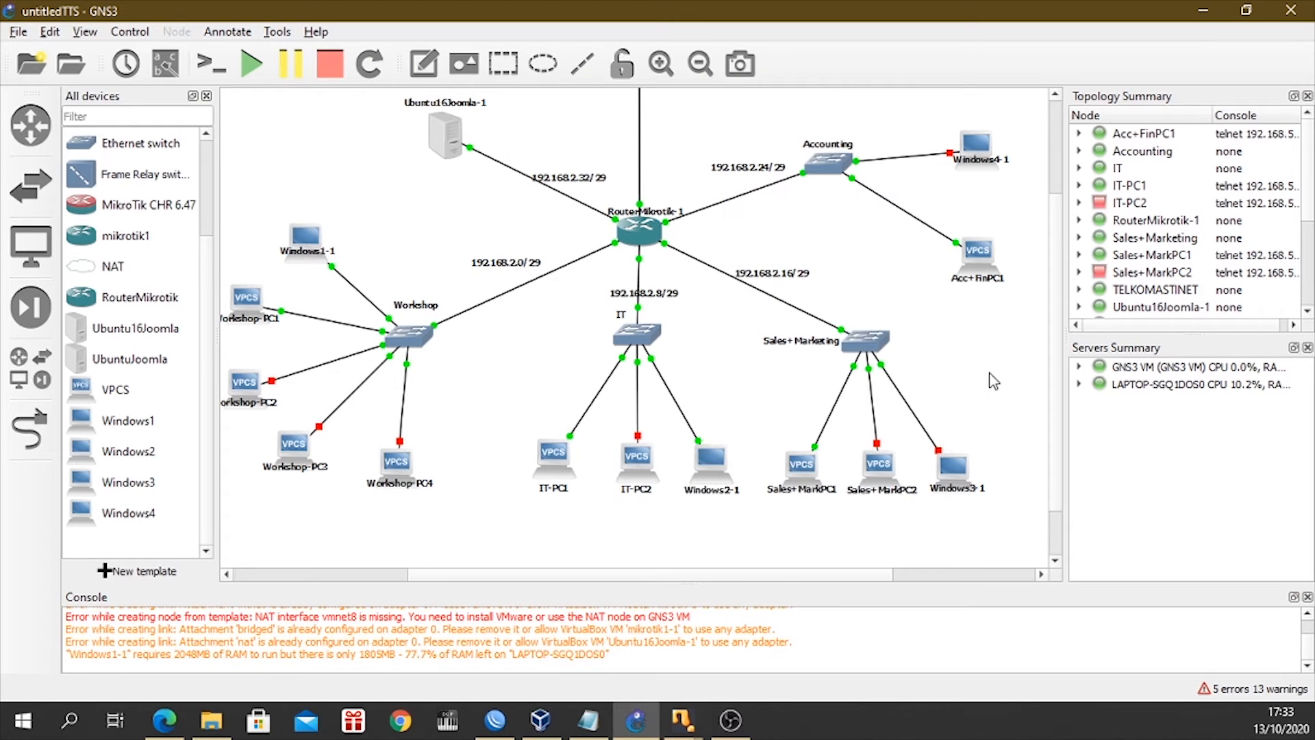
# Start the Windows3-1 node of the Sales+Marketing department, boot its Windows system and dismiss the virtual machine's pointer integration notice.
pyautogui.click(954, 480)
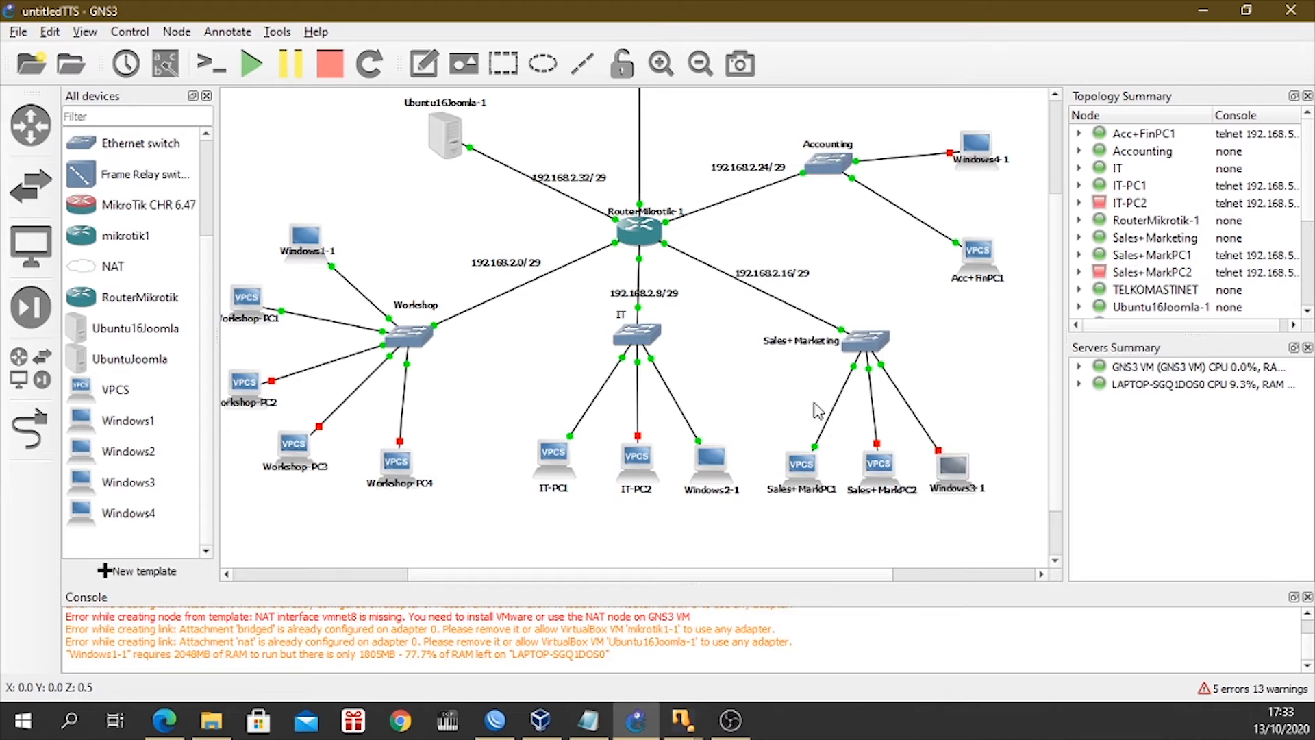
pyautogui.rightClick(963, 141)
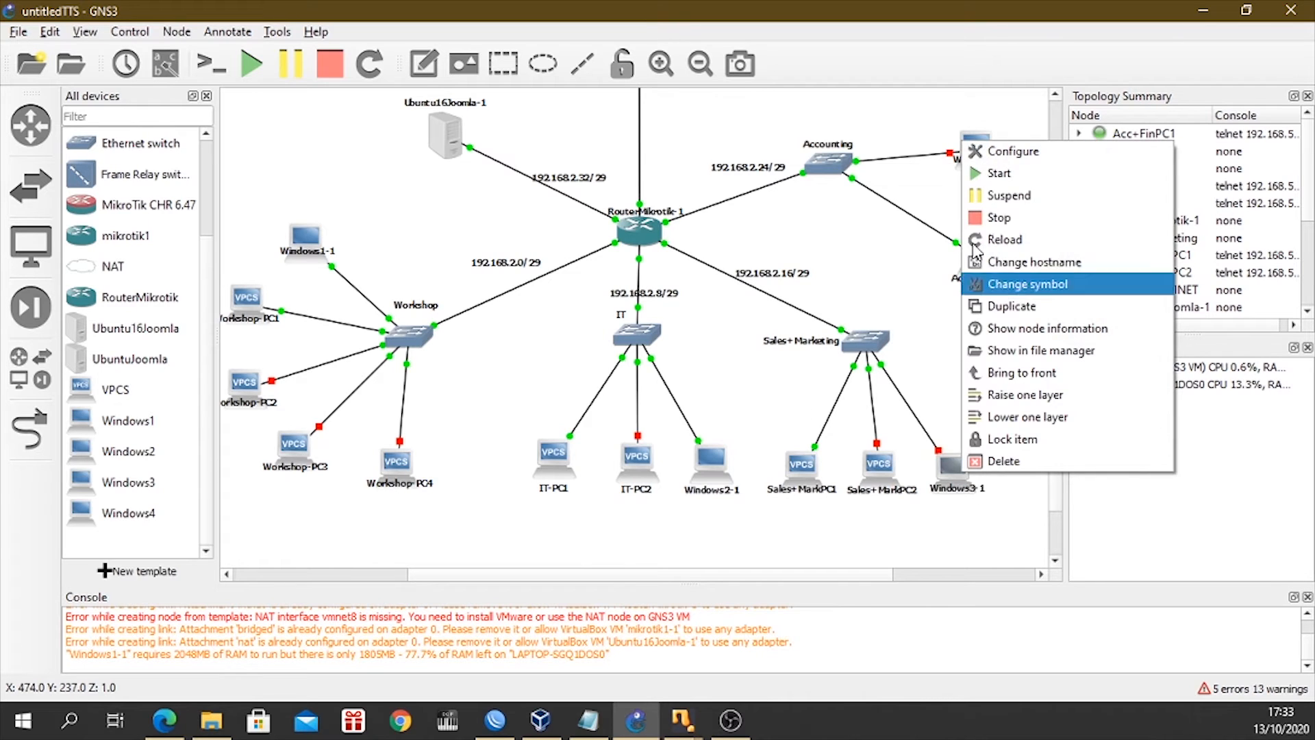
pyautogui.click(1004, 177)
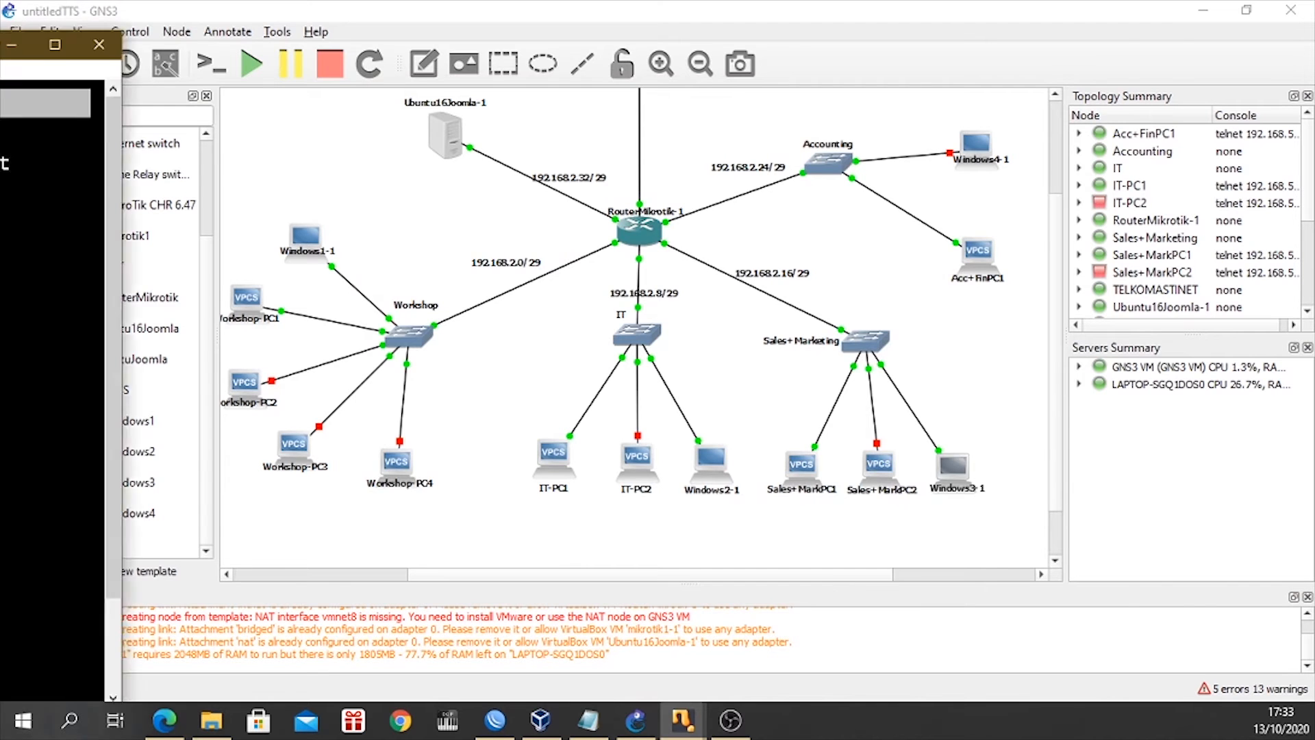
pyautogui.moveTo(0, 59); pyautogui.dragTo(767, 39)
pyautogui.press('Return')
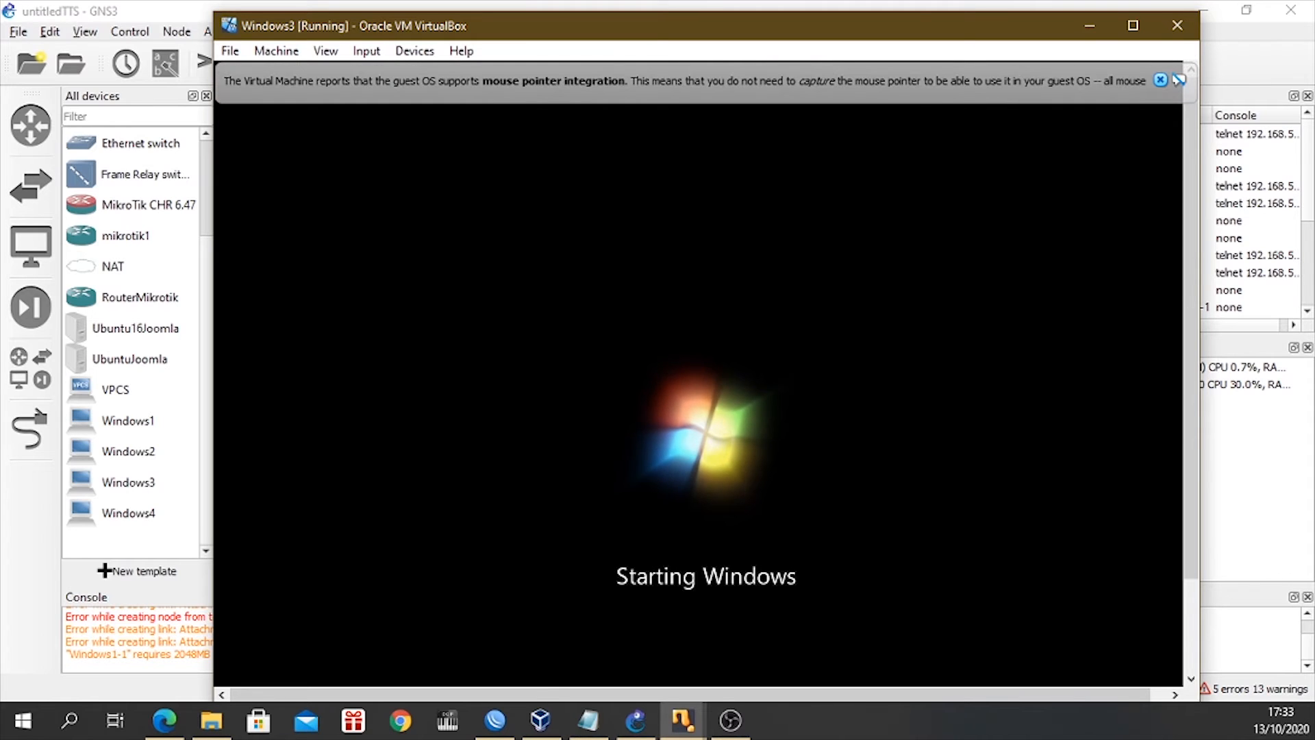
pyautogui.click(954, 80)
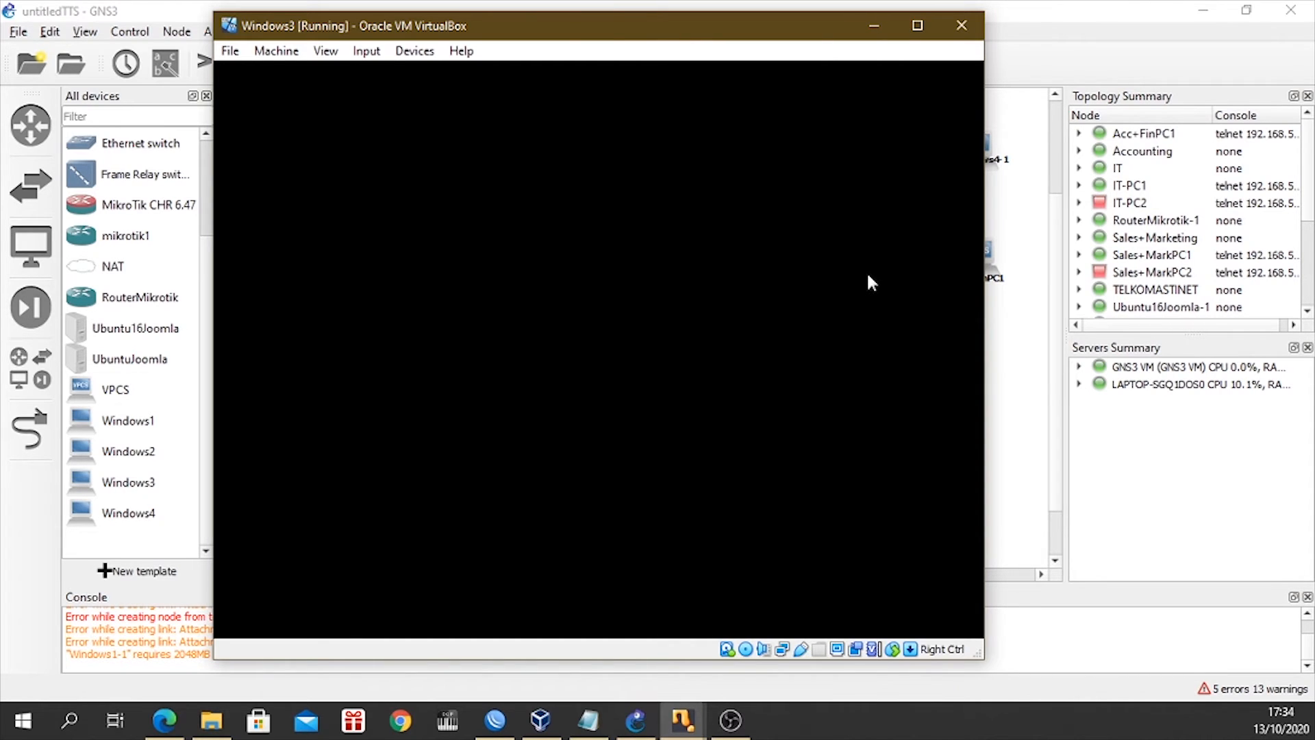
pyautogui.moveTo(609, 31); pyautogui.dragTo(680, 113)
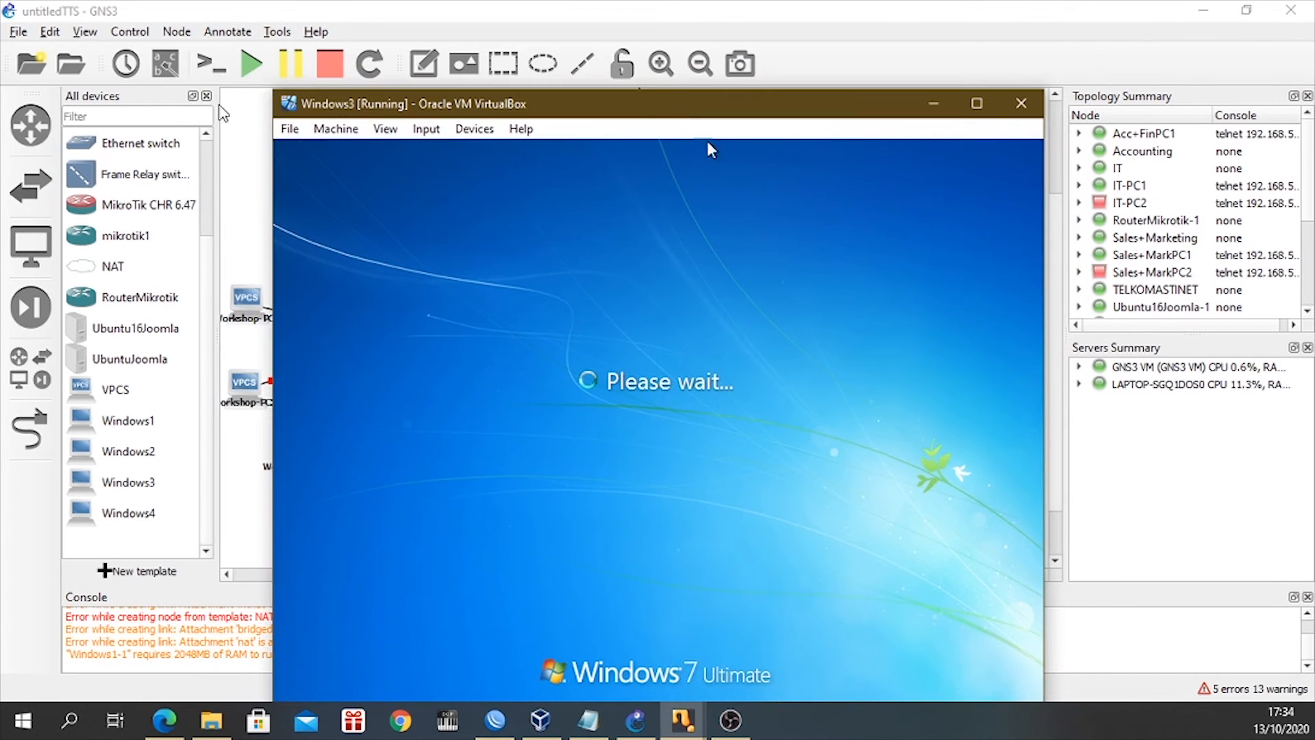
# Close the All devices list in the GNS3 workspace and return to the Windows3 virtual machine.
pyautogui.click(241, 124)
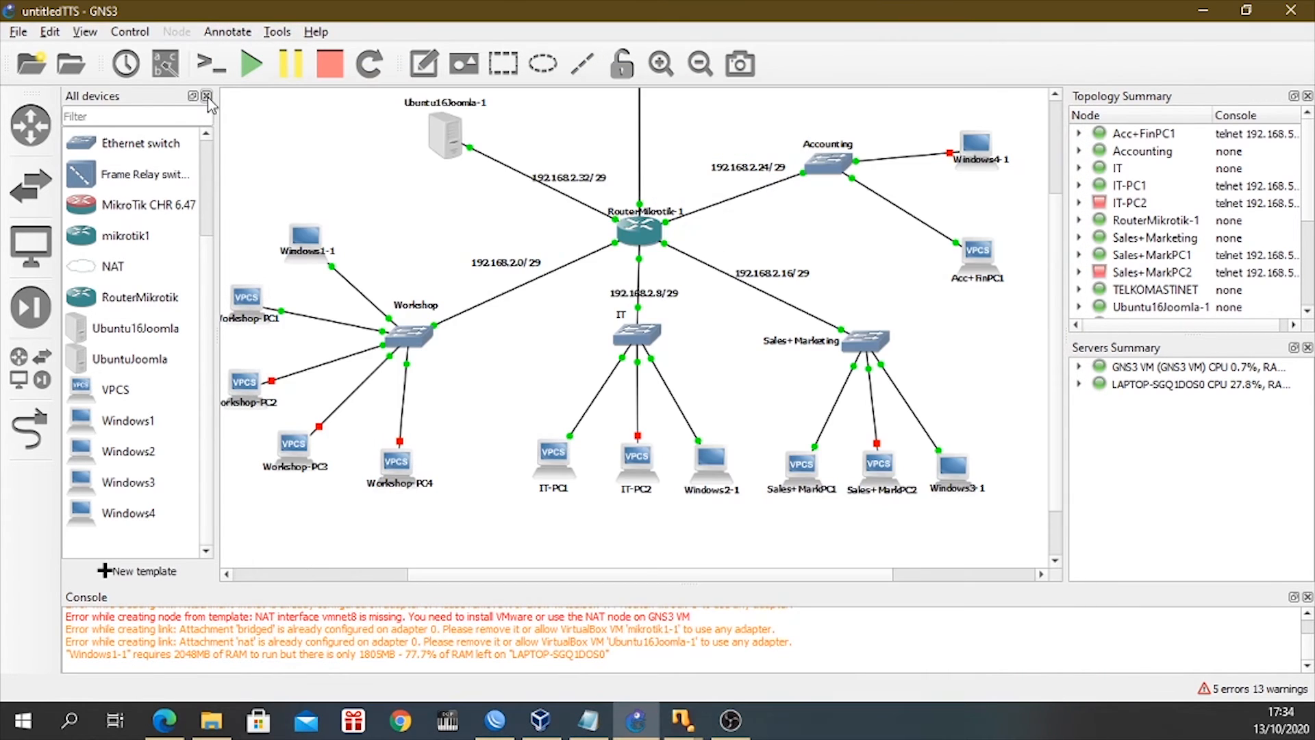
pyautogui.click(207, 96)
pyautogui.moveTo(699, 735)
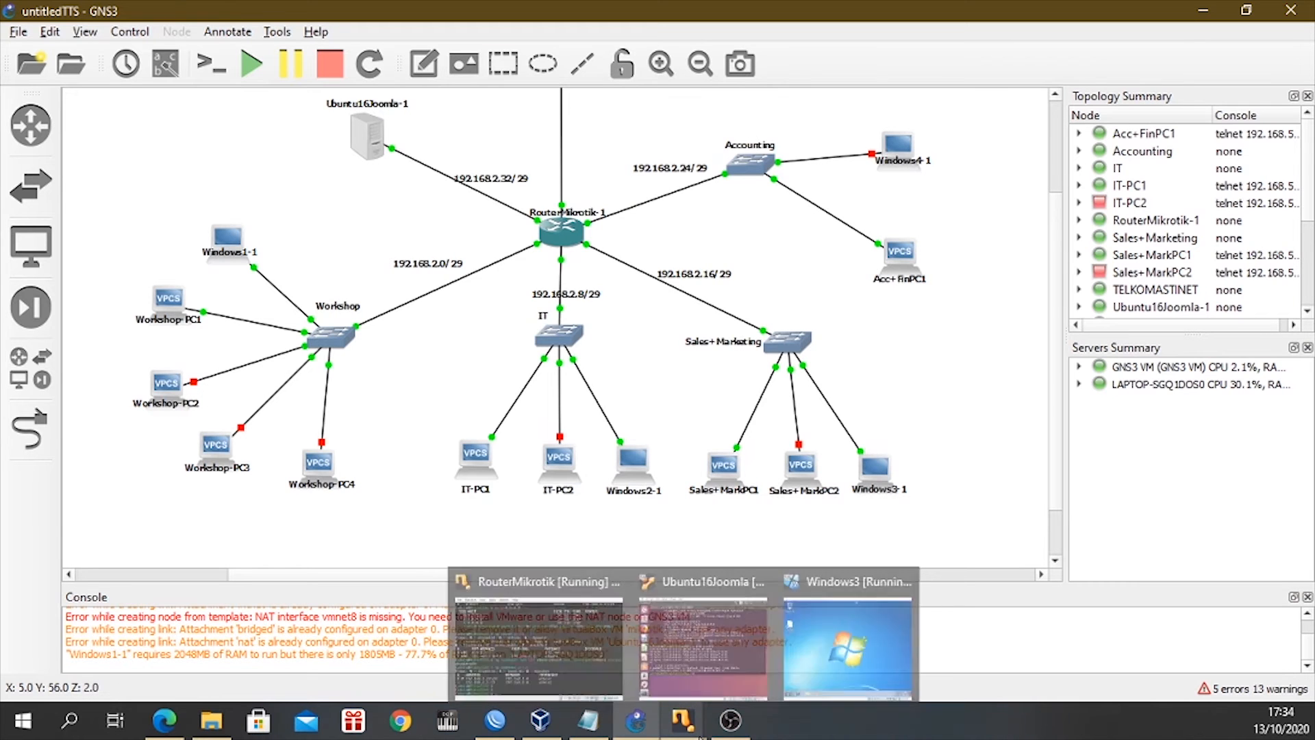
pyautogui.click(836, 615)
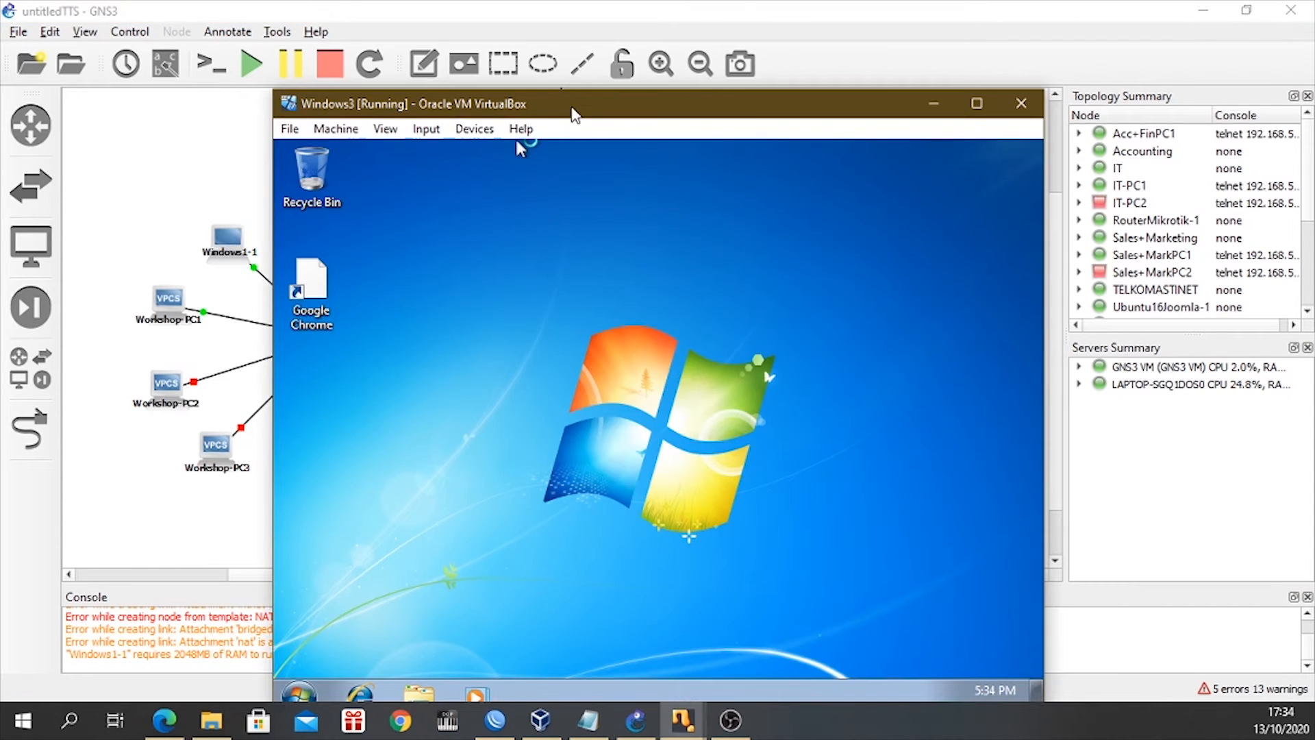
# Cancel the Set Network Location dialog in Windows3 and reposition the virtual machine window so its whole desktop is visible.
pyautogui.moveTo(572, 111); pyautogui.dragTo(598, 93)
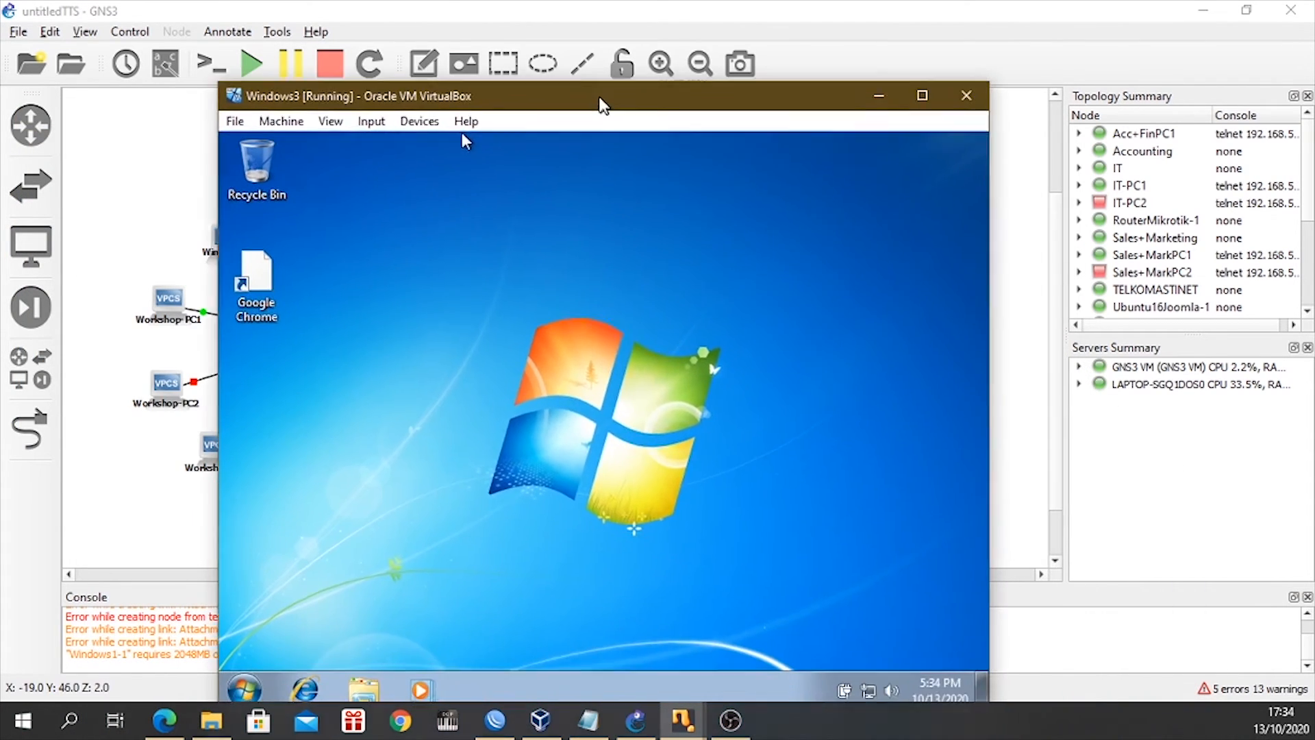
pyautogui.click(477, 502)
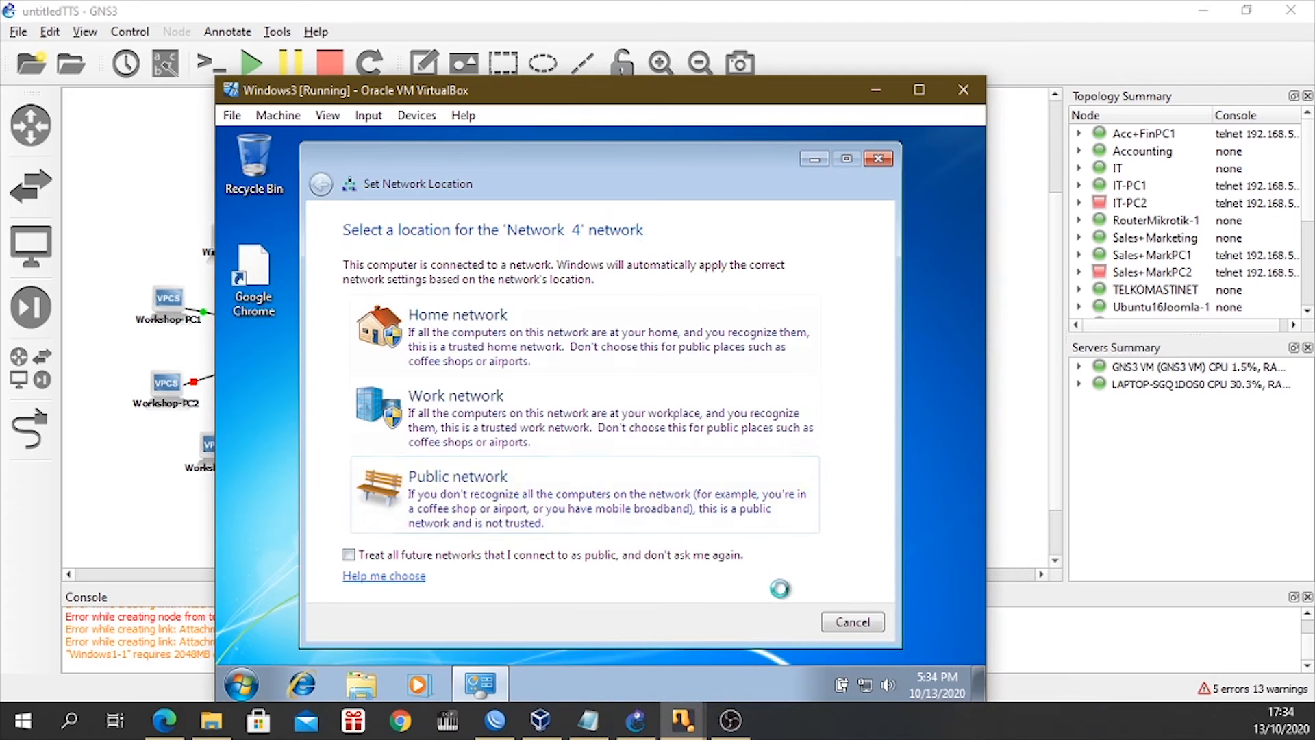
pyautogui.click(841, 623)
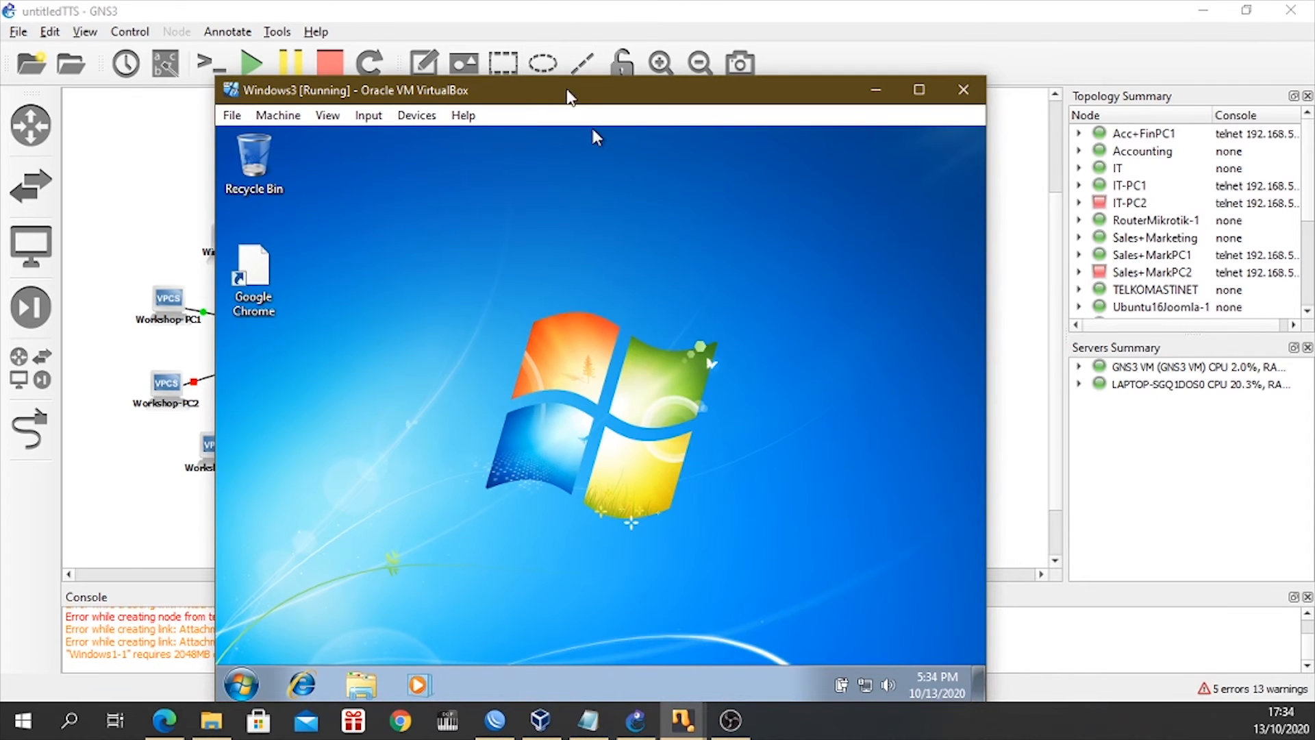
pyautogui.moveTo(567, 93); pyautogui.dragTo(595, 37)
# Open a command prompt in Windows3 and show its IP configuration with ipconfig.
pyautogui.click(269, 629)
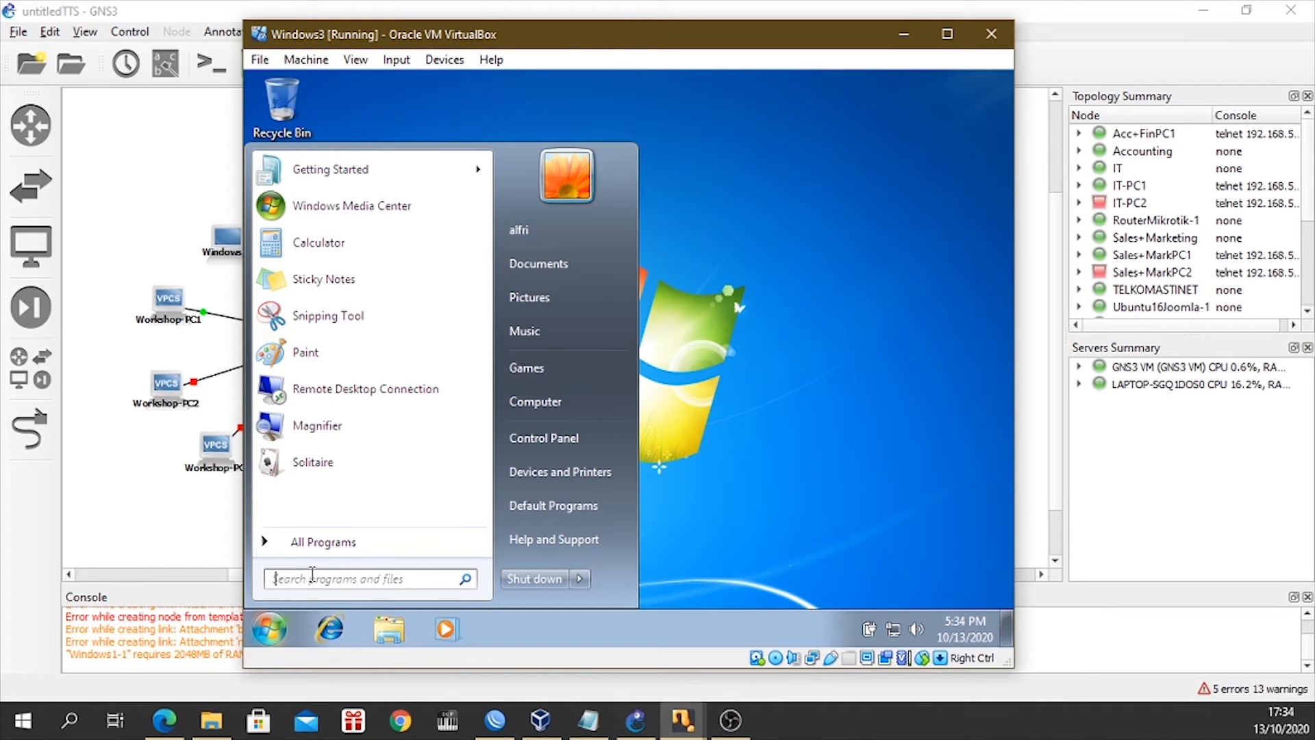
pyautogui.write('cmd')
pyautogui.press('Return')
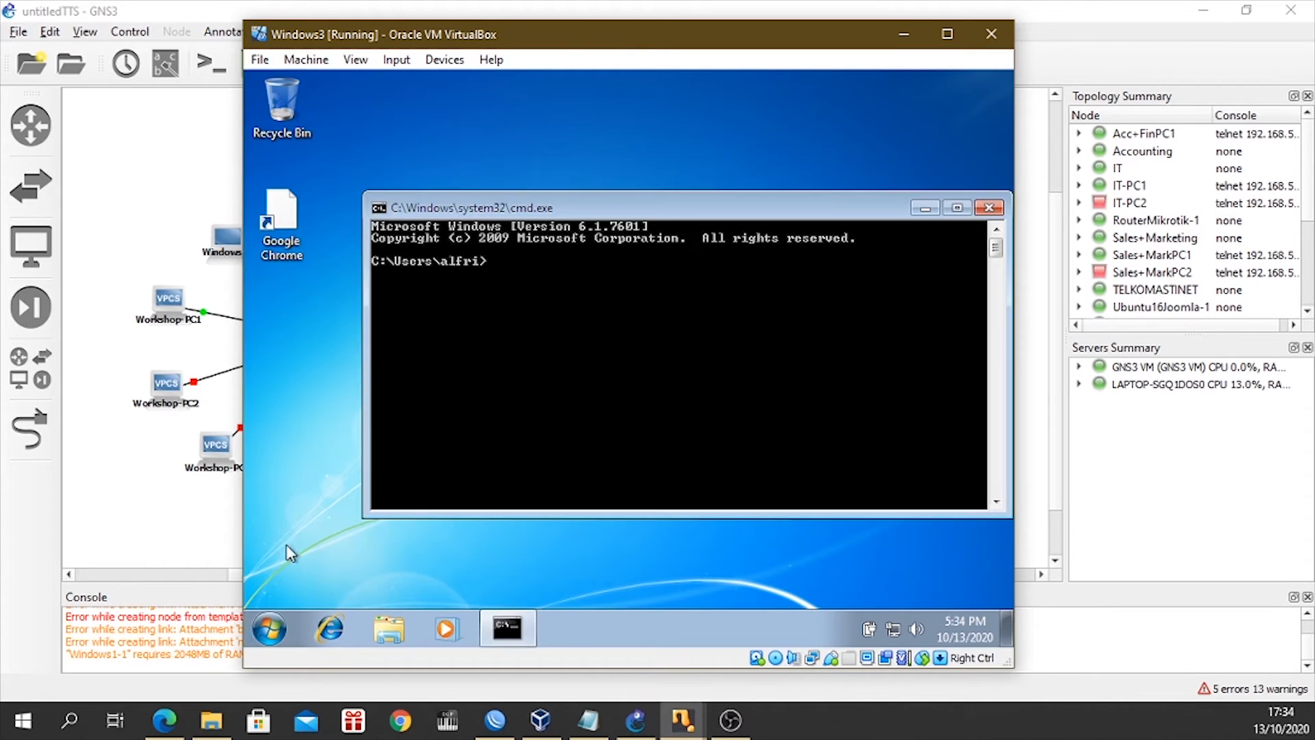
pyautogui.write('ipconfig')
pyautogui.press('Return')
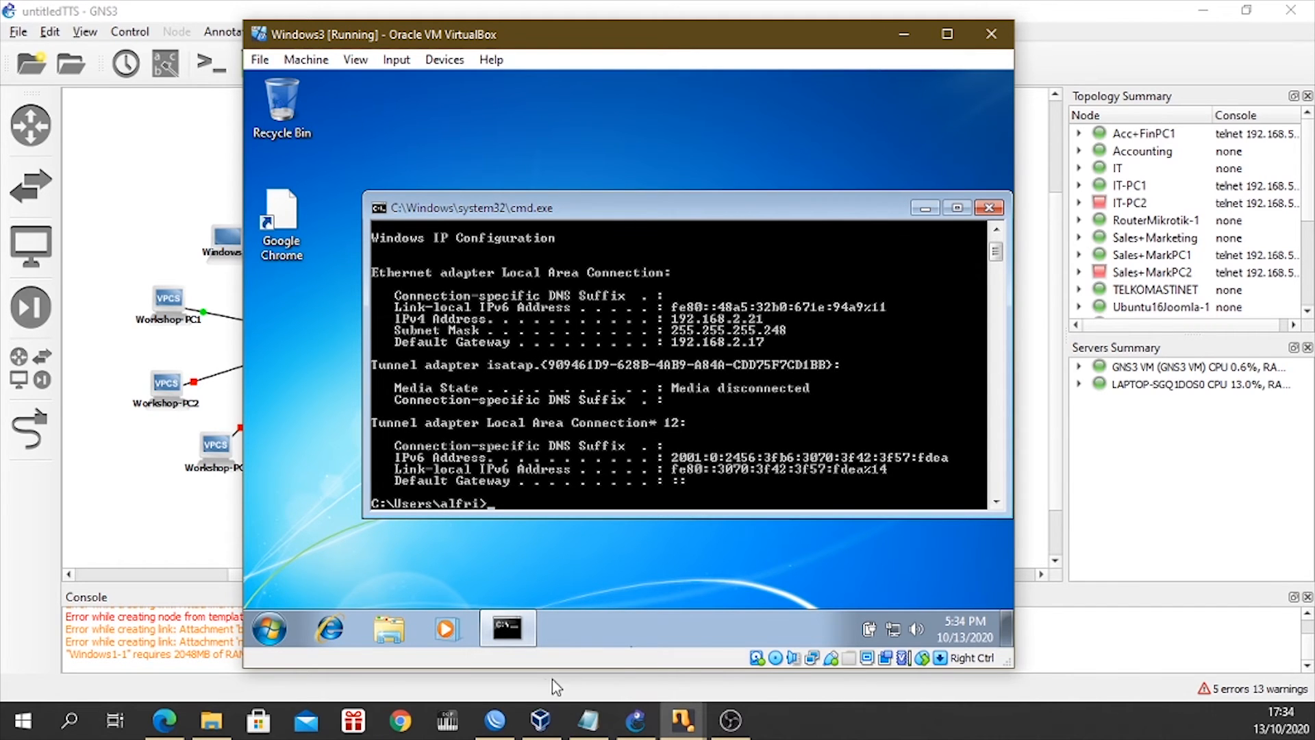
# Check the VLSM usable ranges in the TTS Kamjar notes and ping the Joomla server at 192.168.2.34 from Windows3.
pyautogui.click(588, 720)
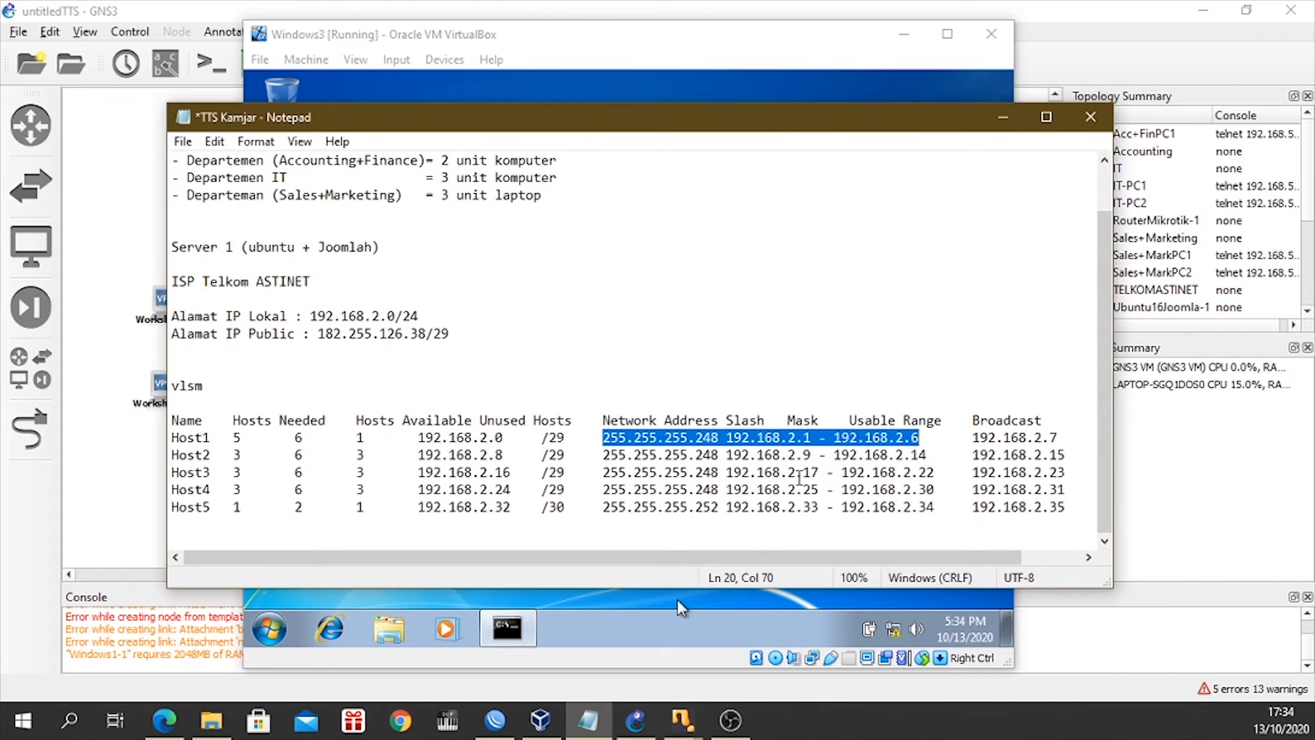
pyautogui.click(1005, 121)
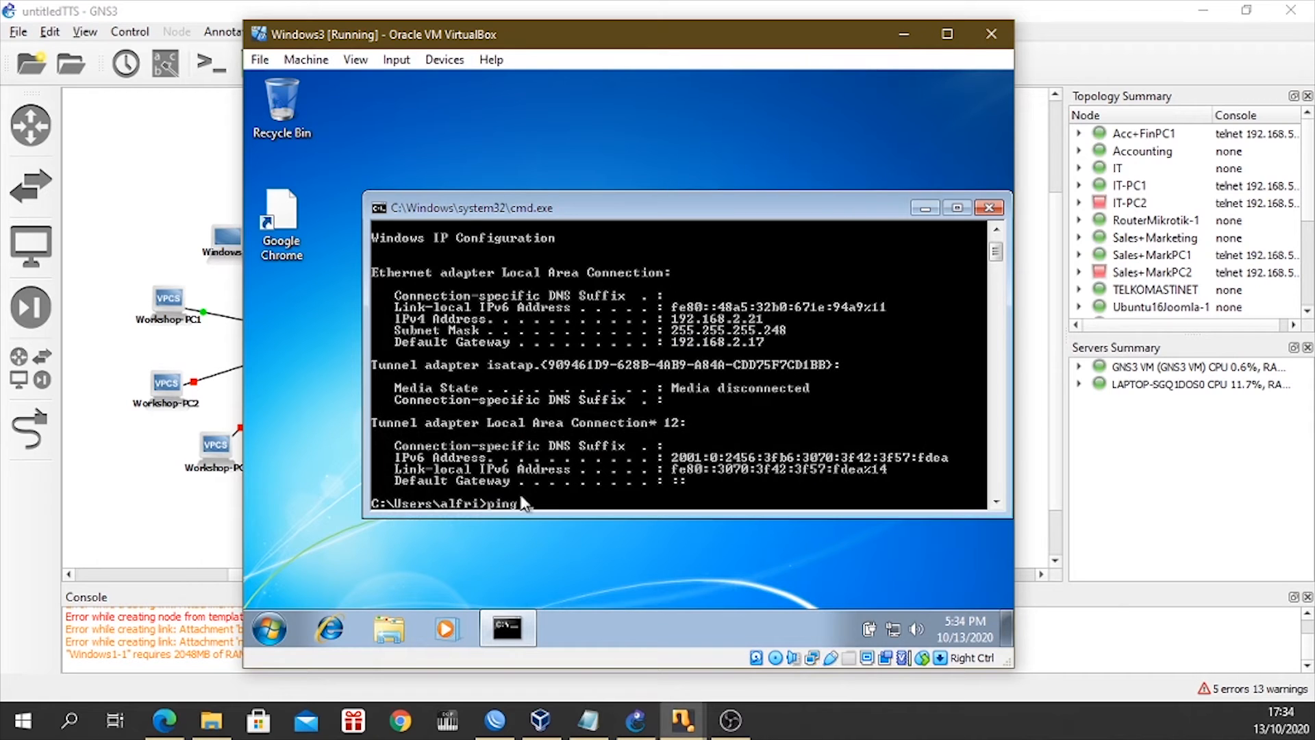
pyautogui.write('192.168.2.34')
pyautogui.press('Return')
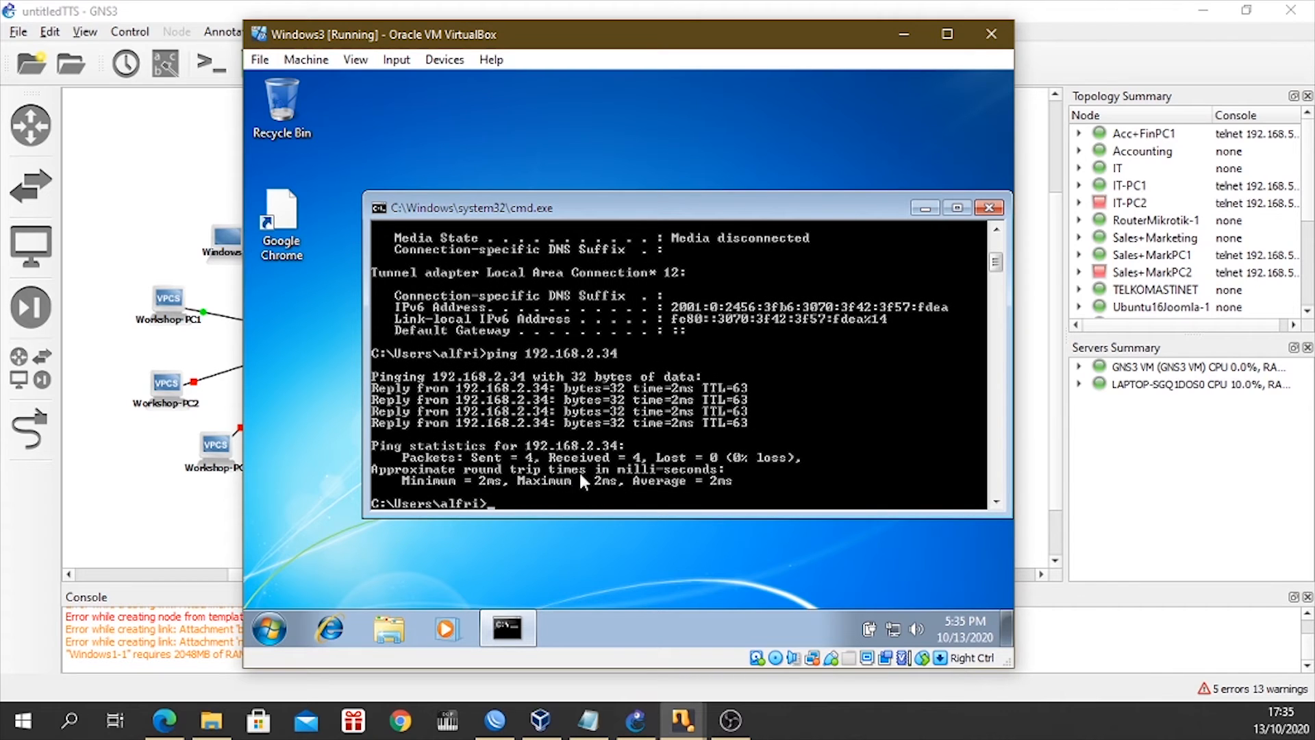
# Open Internet Explorer in Windows3, postpone its first-run setup and close the extra tab, keeping the MSN page.
pyautogui.click(329, 627)
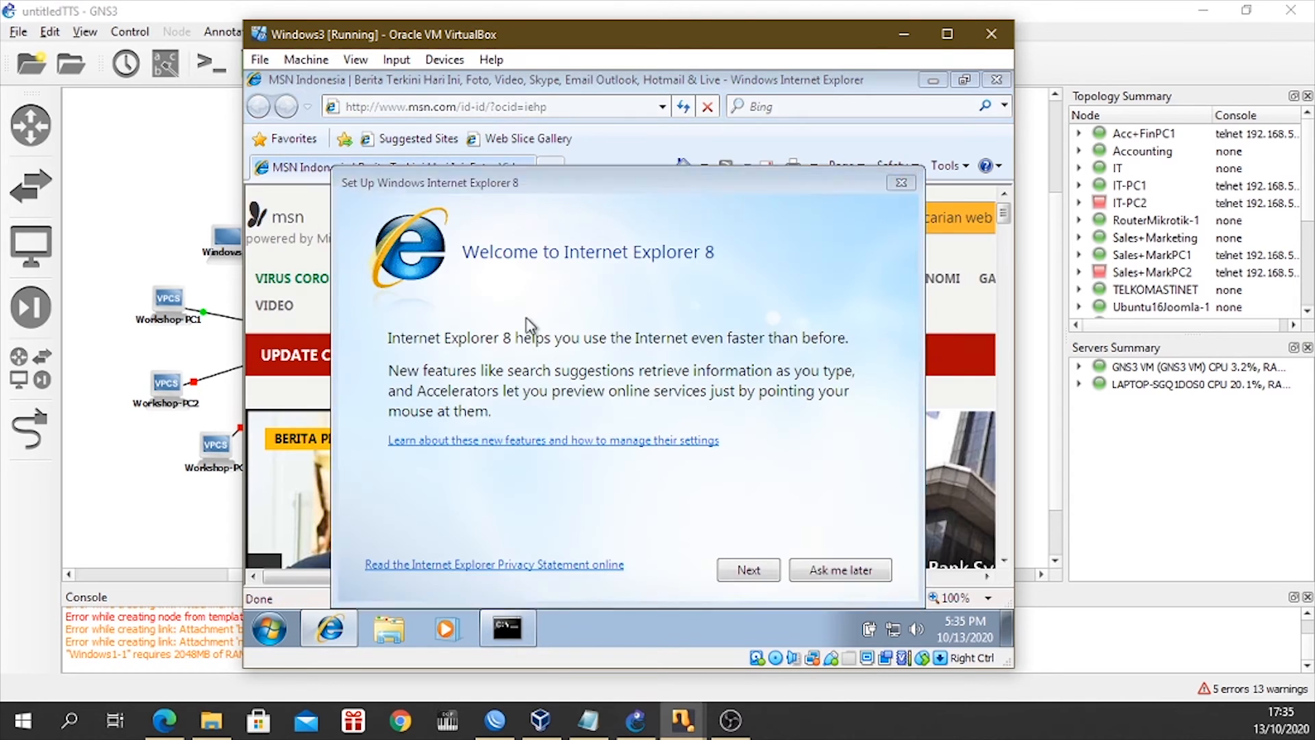
pyautogui.click(816, 579)
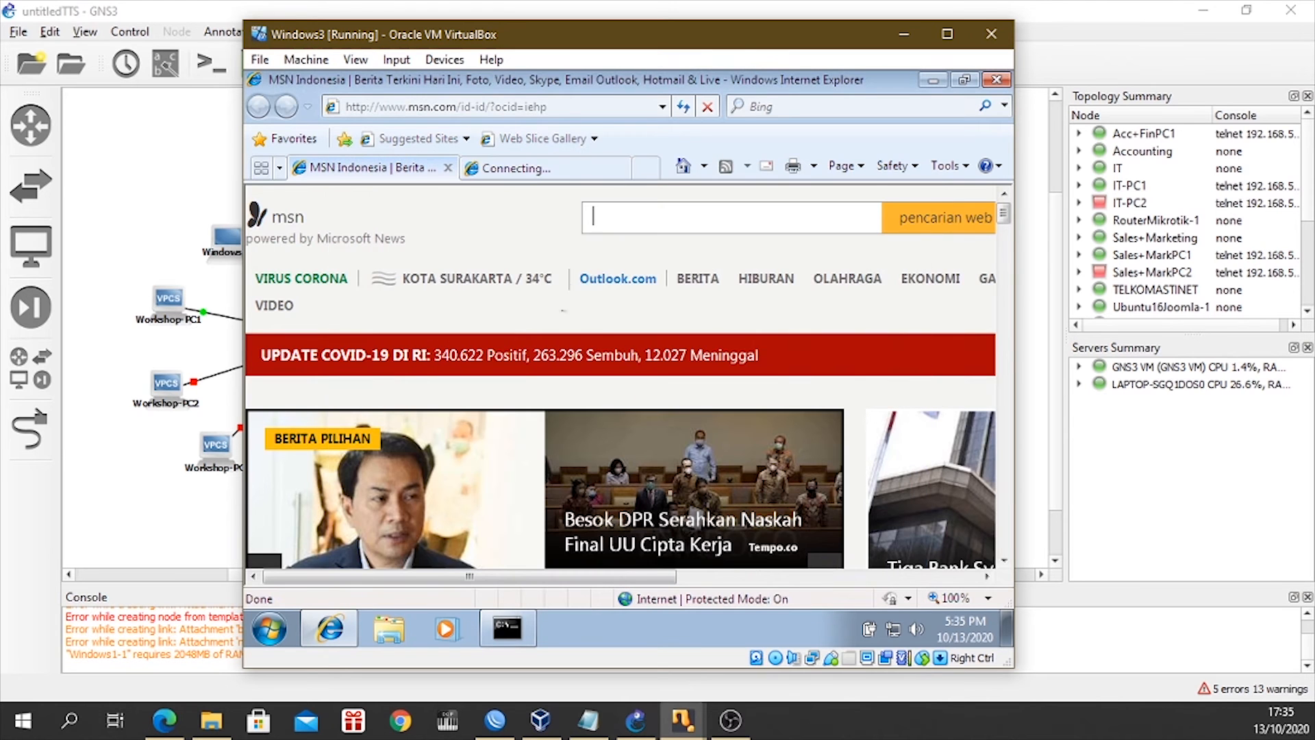
pyautogui.scroll(-5, 555, 384)
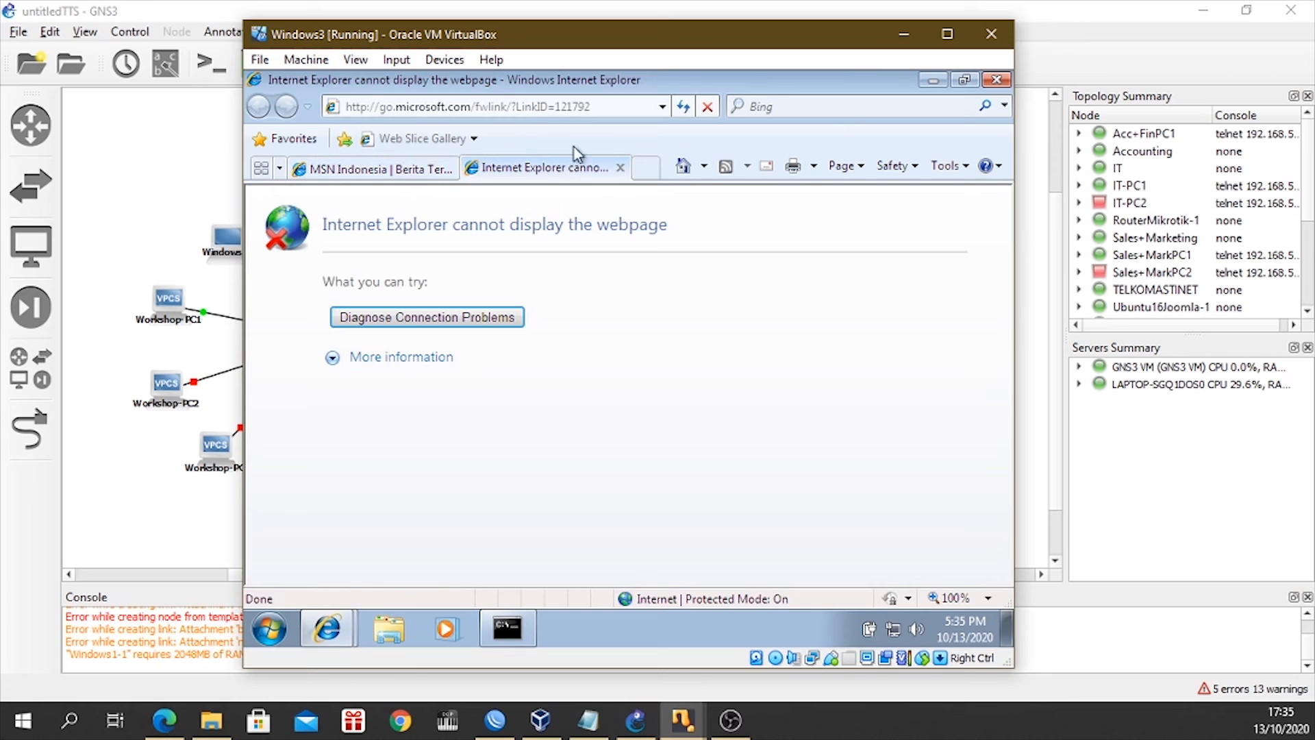
pyautogui.click(620, 168)
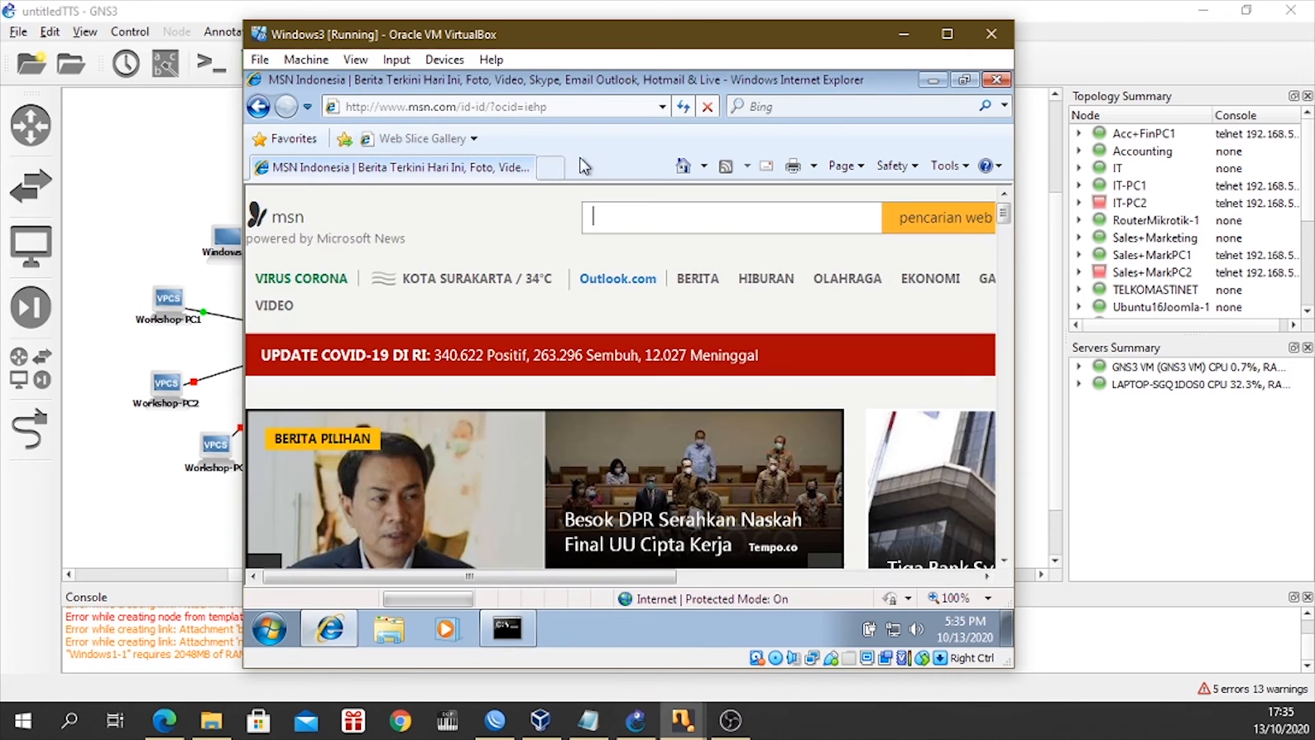
# Search the web for fb from the address bar and look through the results.
pyautogui.click(502, 106)
pyautogui.write('fb')
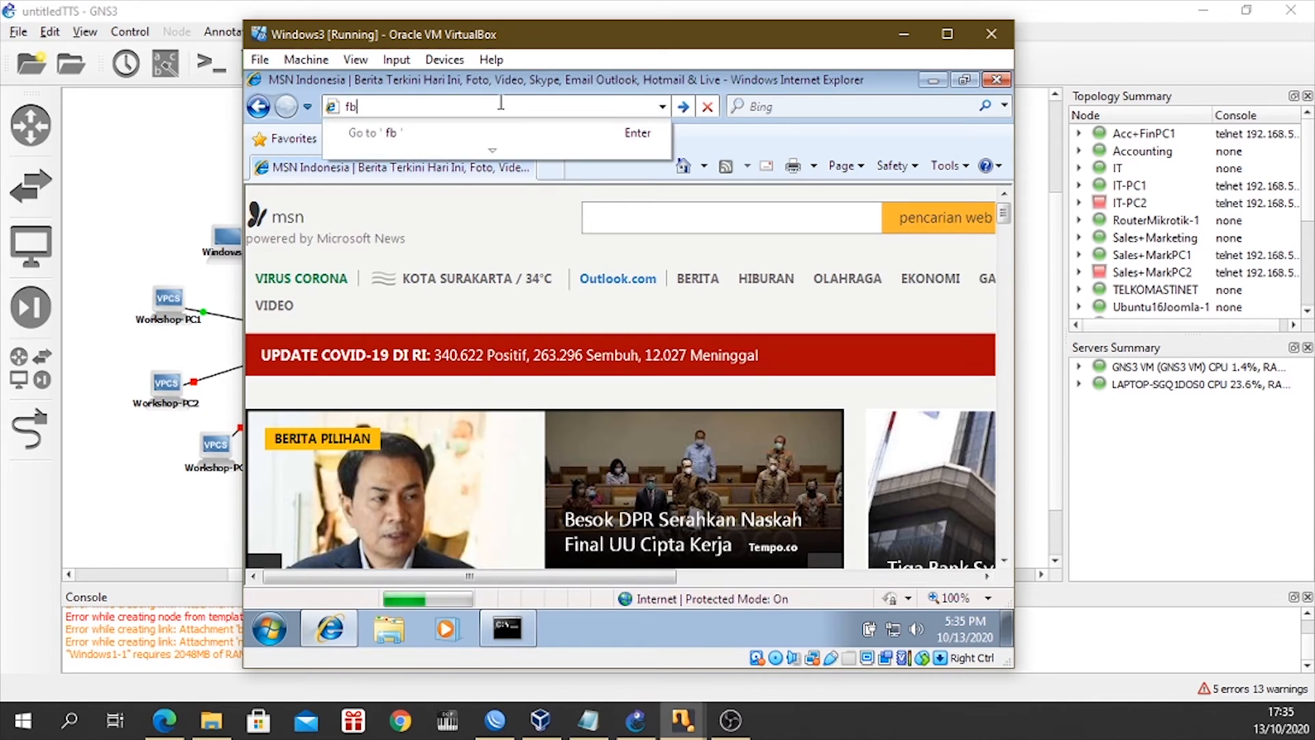
pyautogui.press('Return')
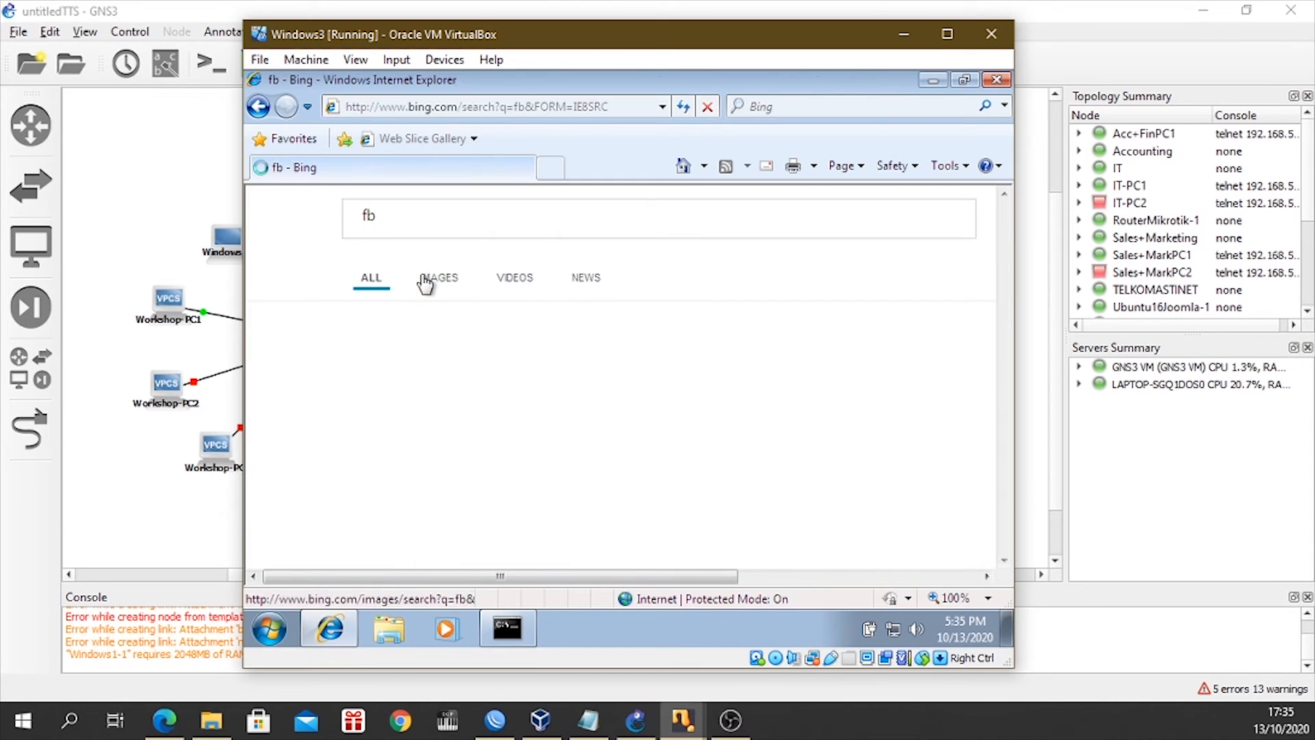
pyautogui.scroll(-3, 529, 405)
pyautogui.scroll(3, 528, 404)
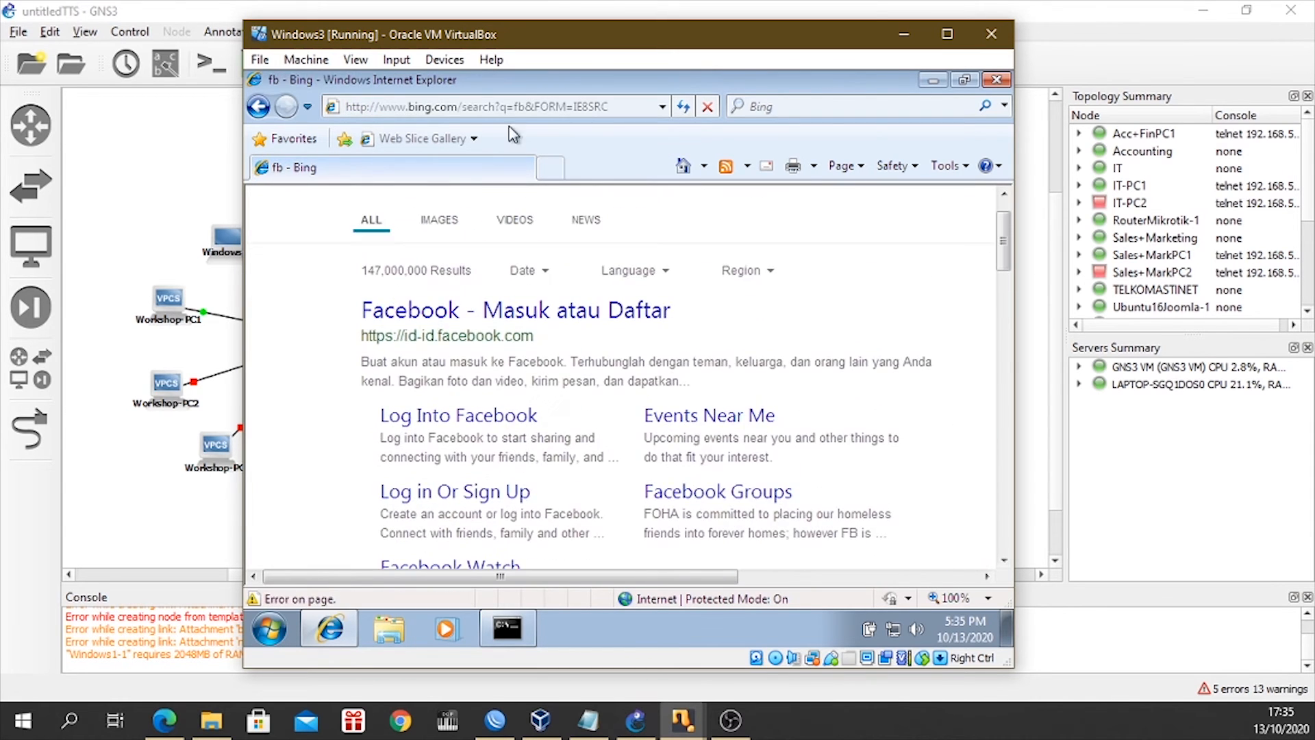
# Open the WorkTekstil site at 192.168.2.34/joomla and bring its Login Form into view.
pyautogui.click(513, 107)
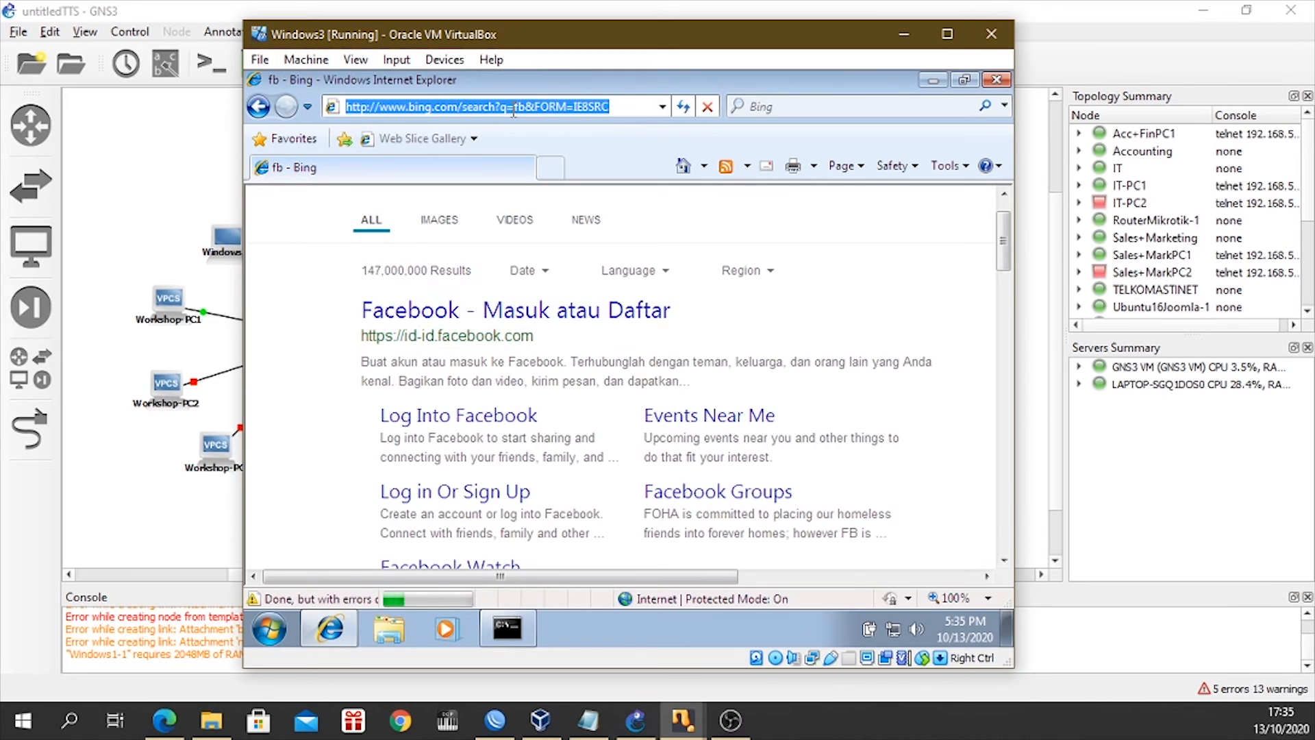
pyautogui.write('192.168.2')
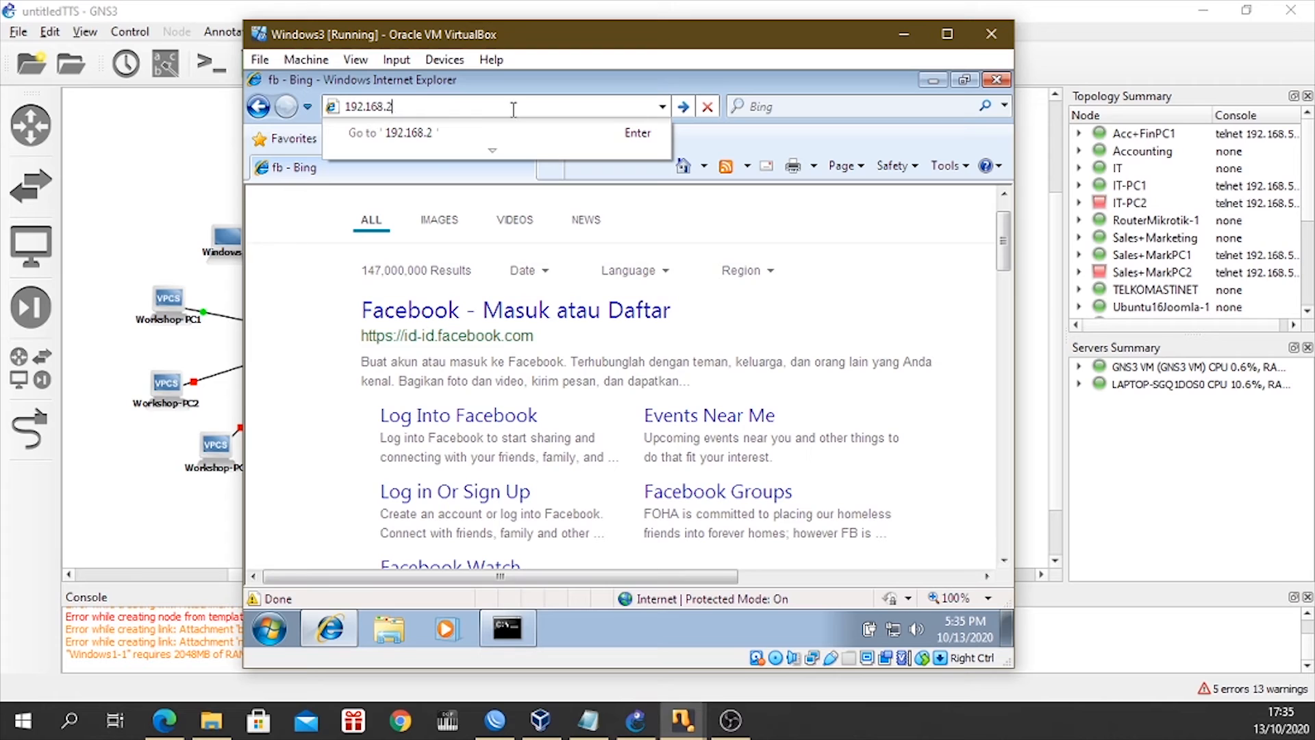
pyautogui.write('.34/joomla')
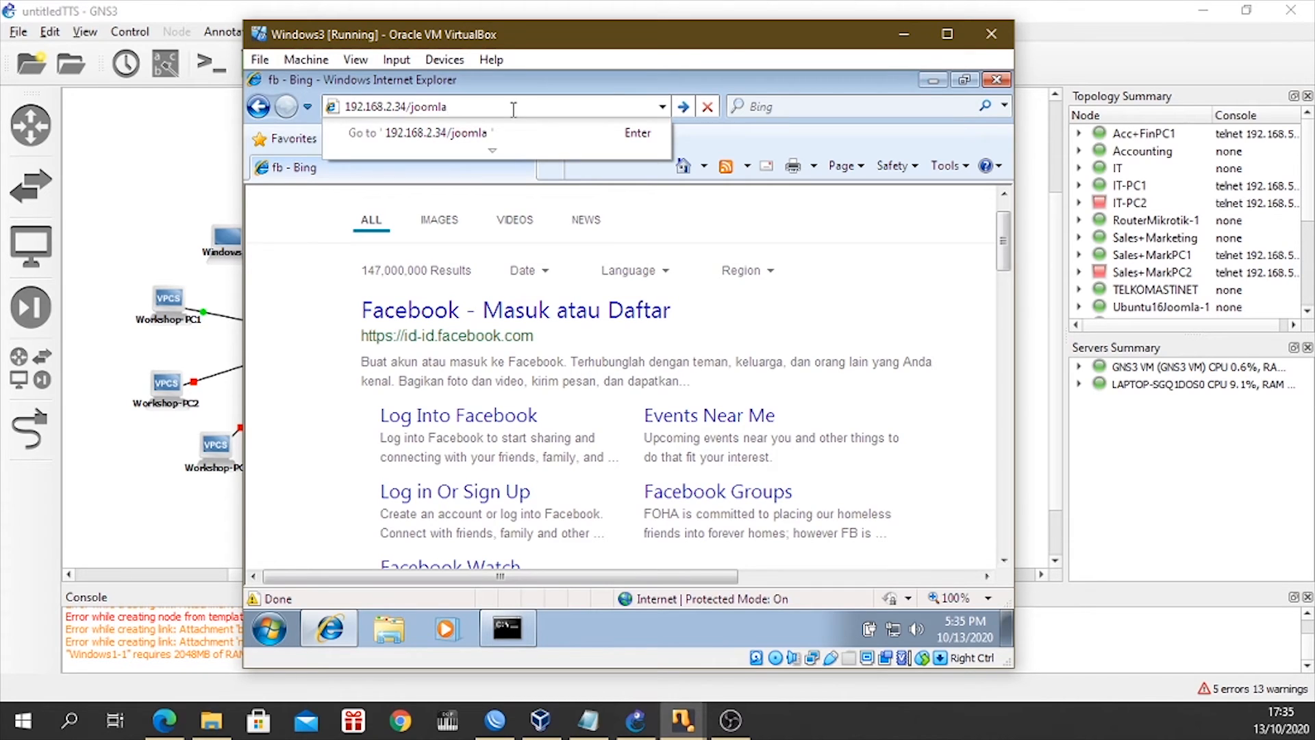
pyautogui.press('Return')
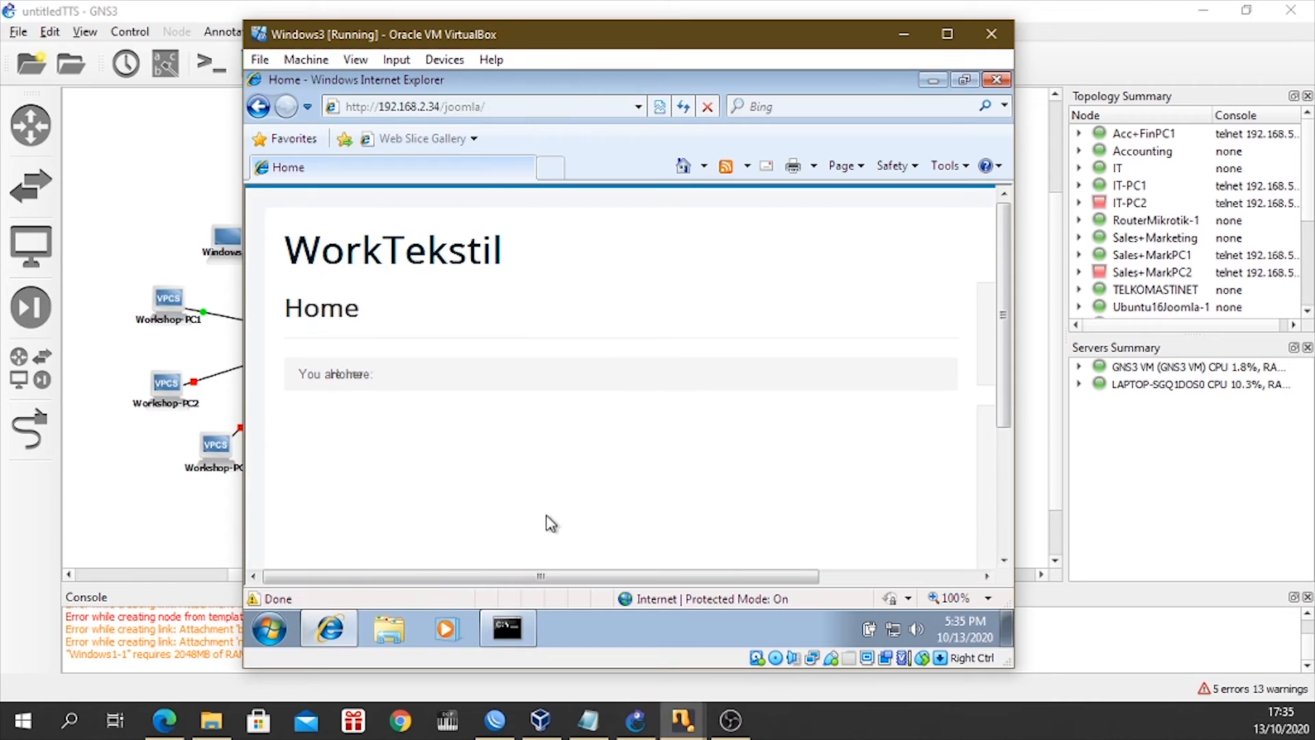
pyautogui.moveTo(529, 575); pyautogui.dragTo(750, 577)
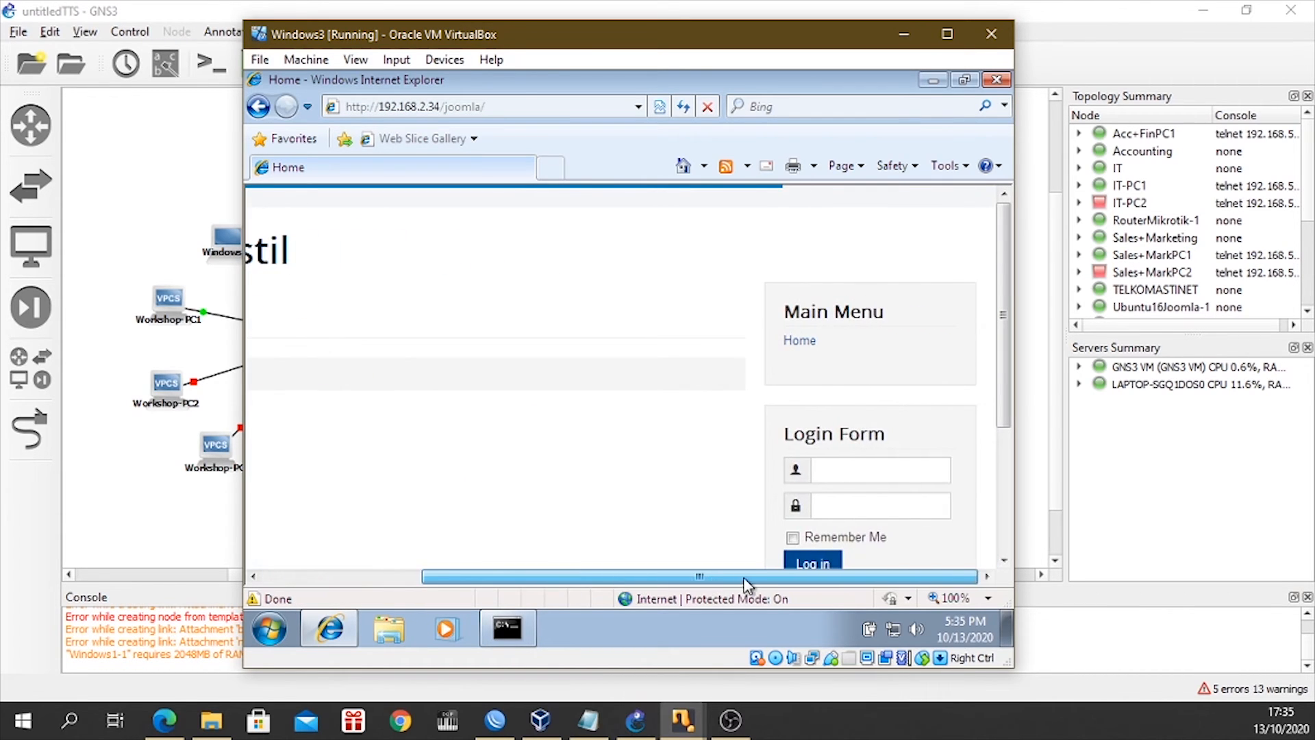
# Try to log in to the WorkTekstil site as wpc1 with the account password, declining to have the browser remember it.
pyautogui.click(877, 471)
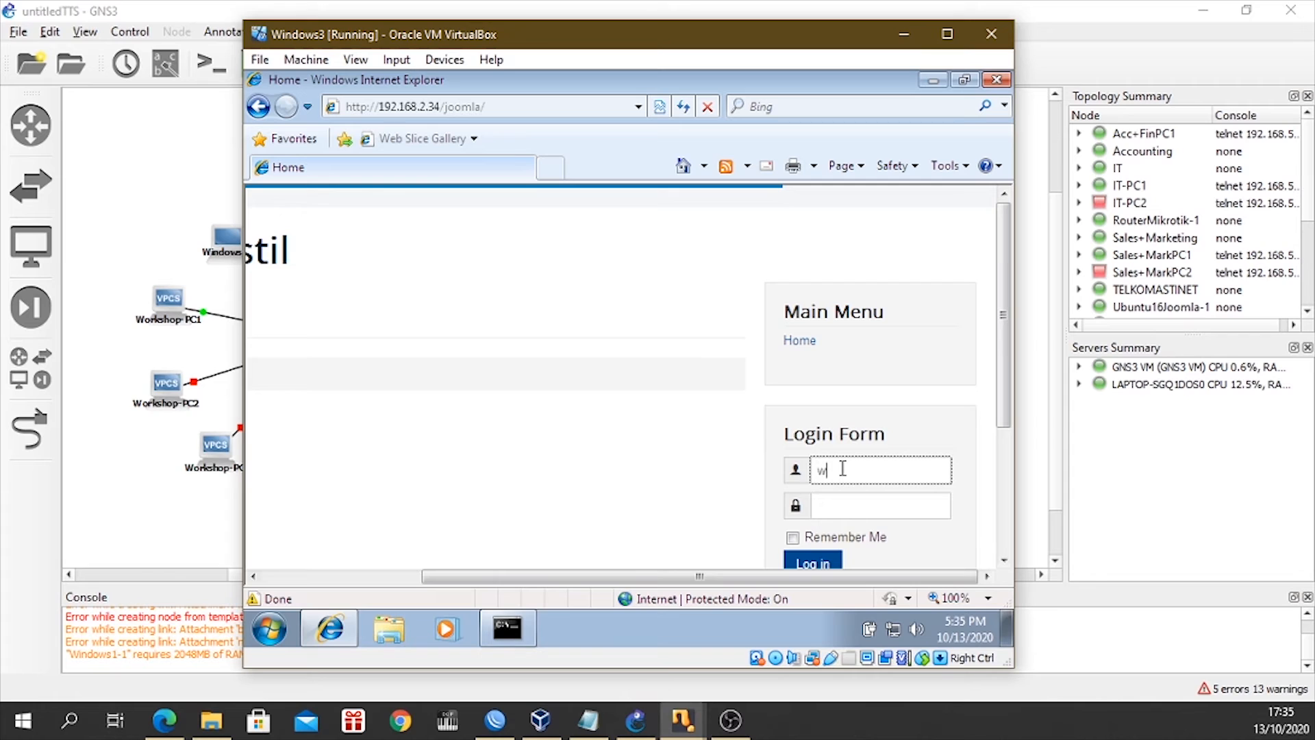
pyautogui.click(850, 507)
pyautogui.write('w••••')
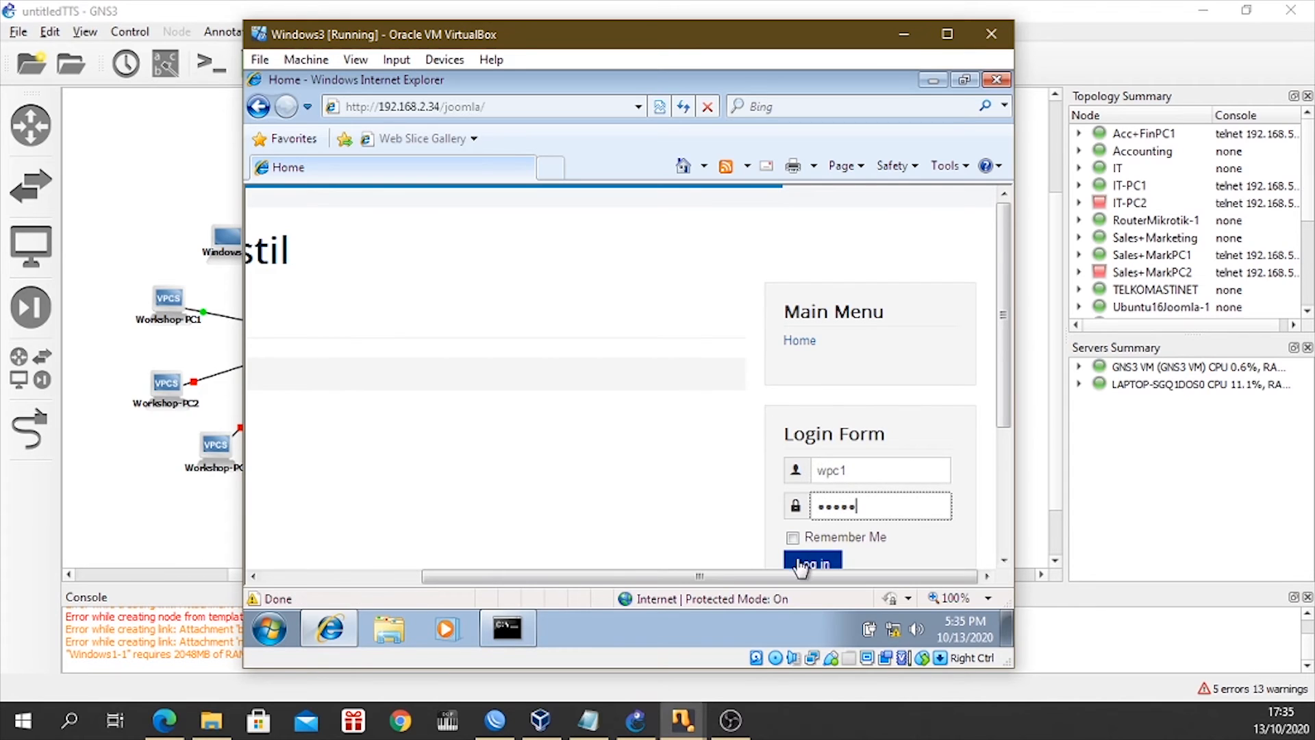
pyautogui.click(801, 566)
pyautogui.click(760, 413)
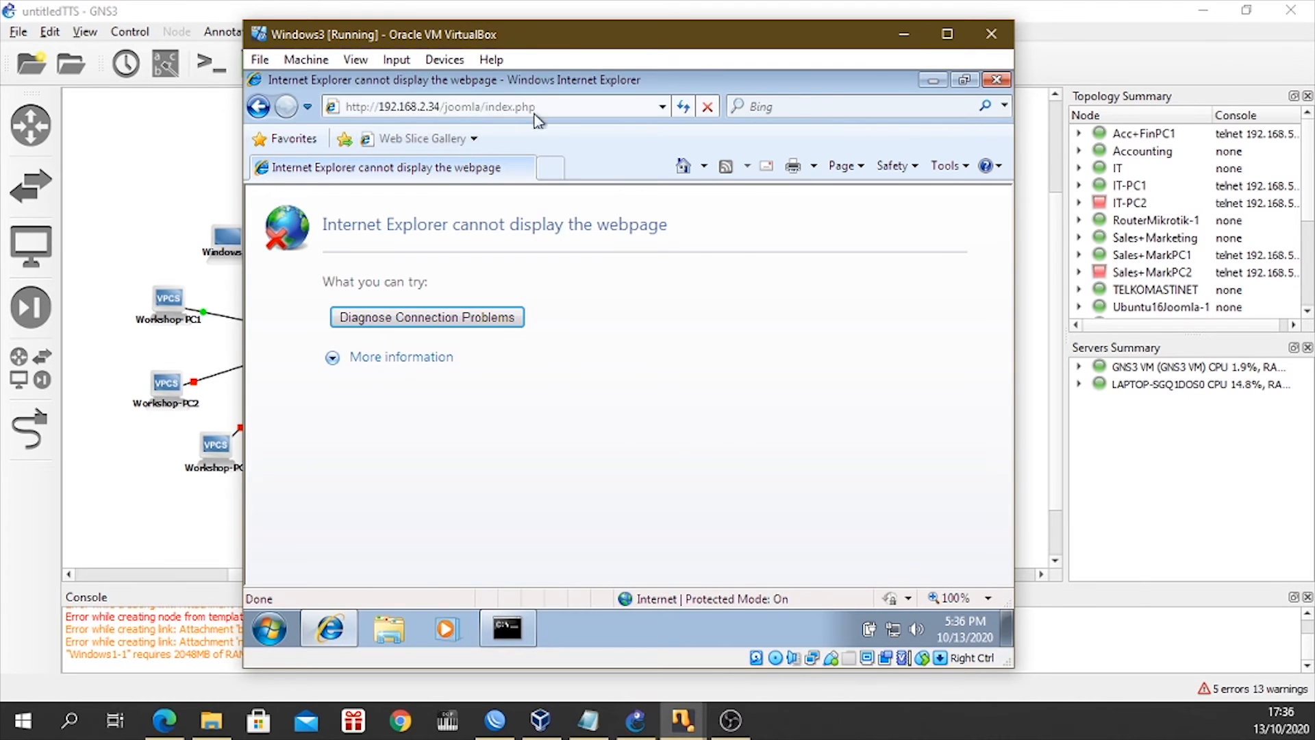
# Expand the details of the page error and reload 192.168.2.34/joomla/index.php.
pyautogui.click(375, 359)
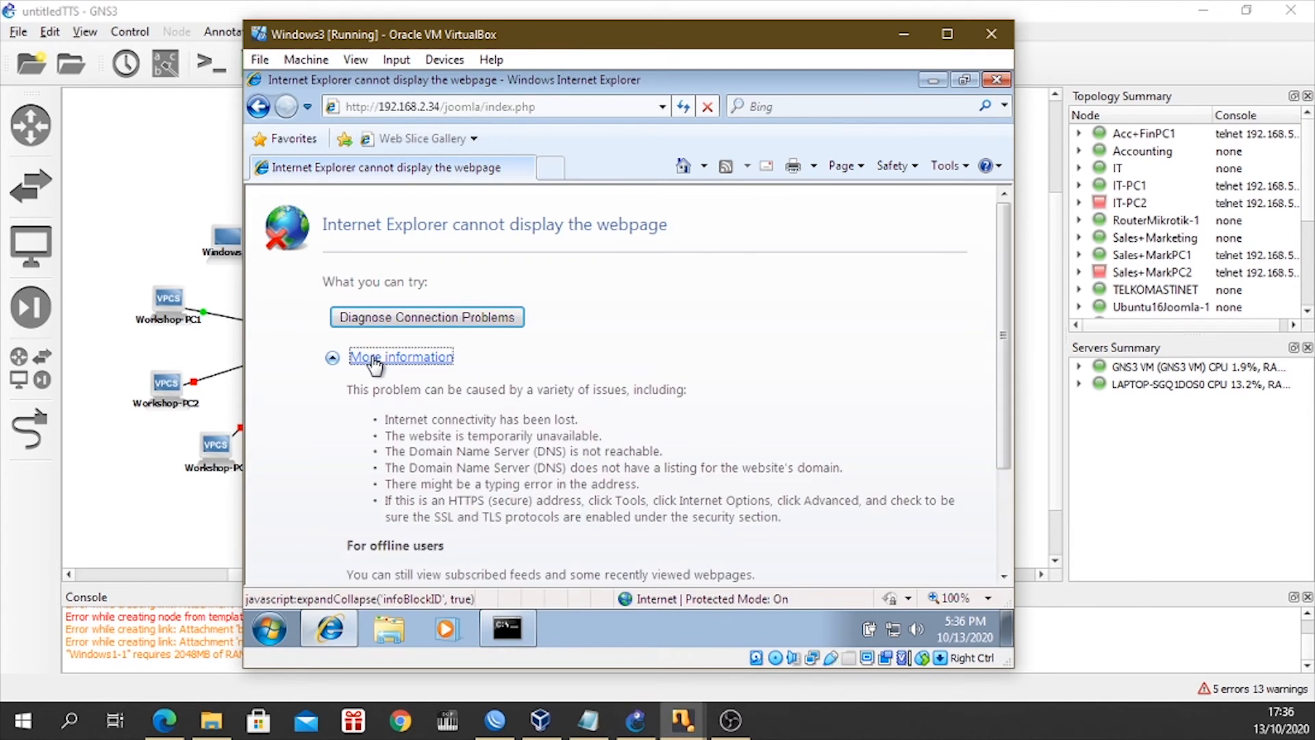
pyautogui.click(568, 106)
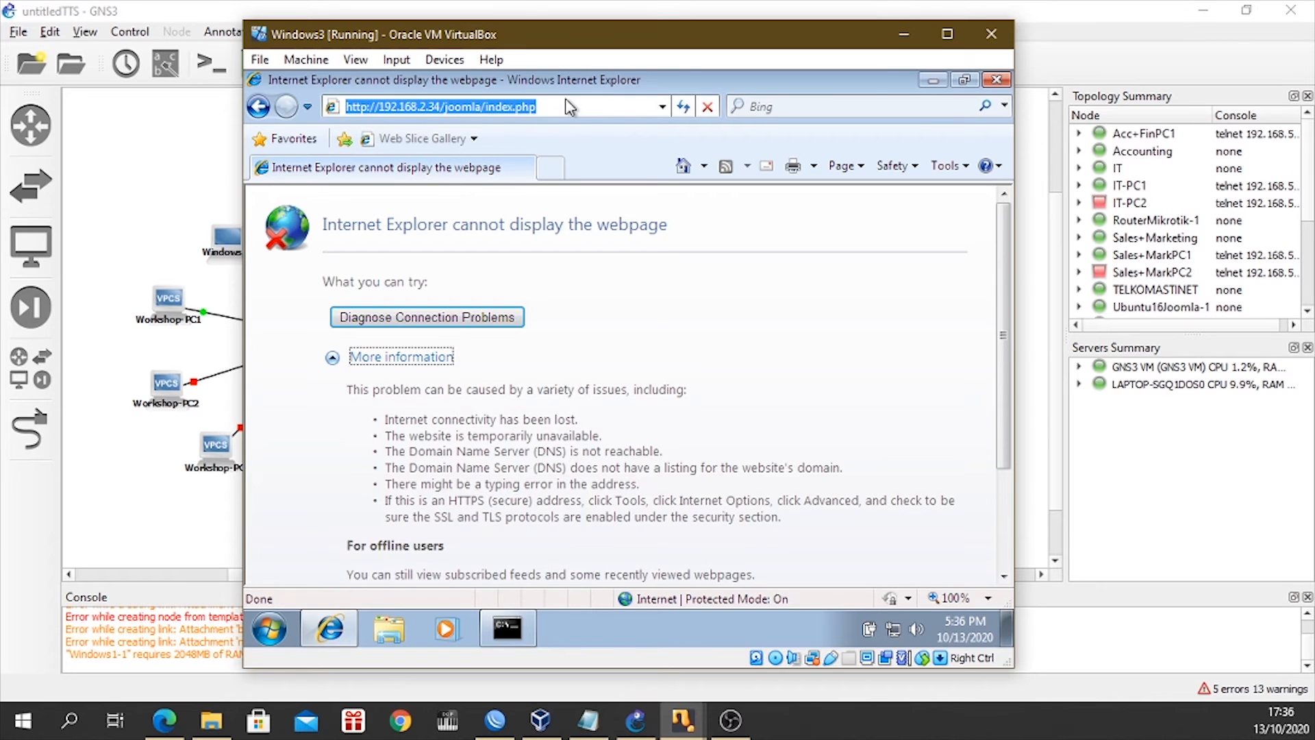
pyautogui.press('Return')
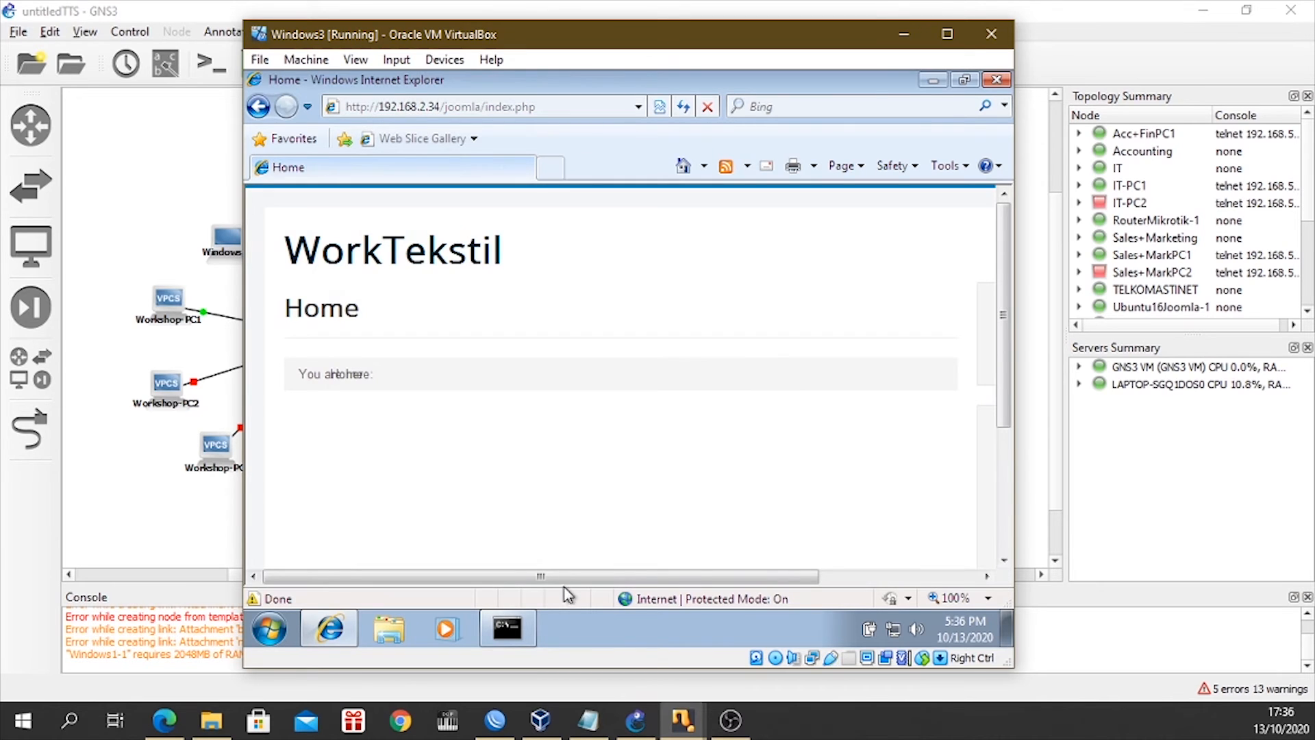
# Log in to the WorkTekstil site as wpc1 with the account password, let the browser remember it, and show the Login Form greeting.
pyautogui.moveTo(567, 576); pyautogui.dragTo(725, 576)
pyautogui.click(877, 472)
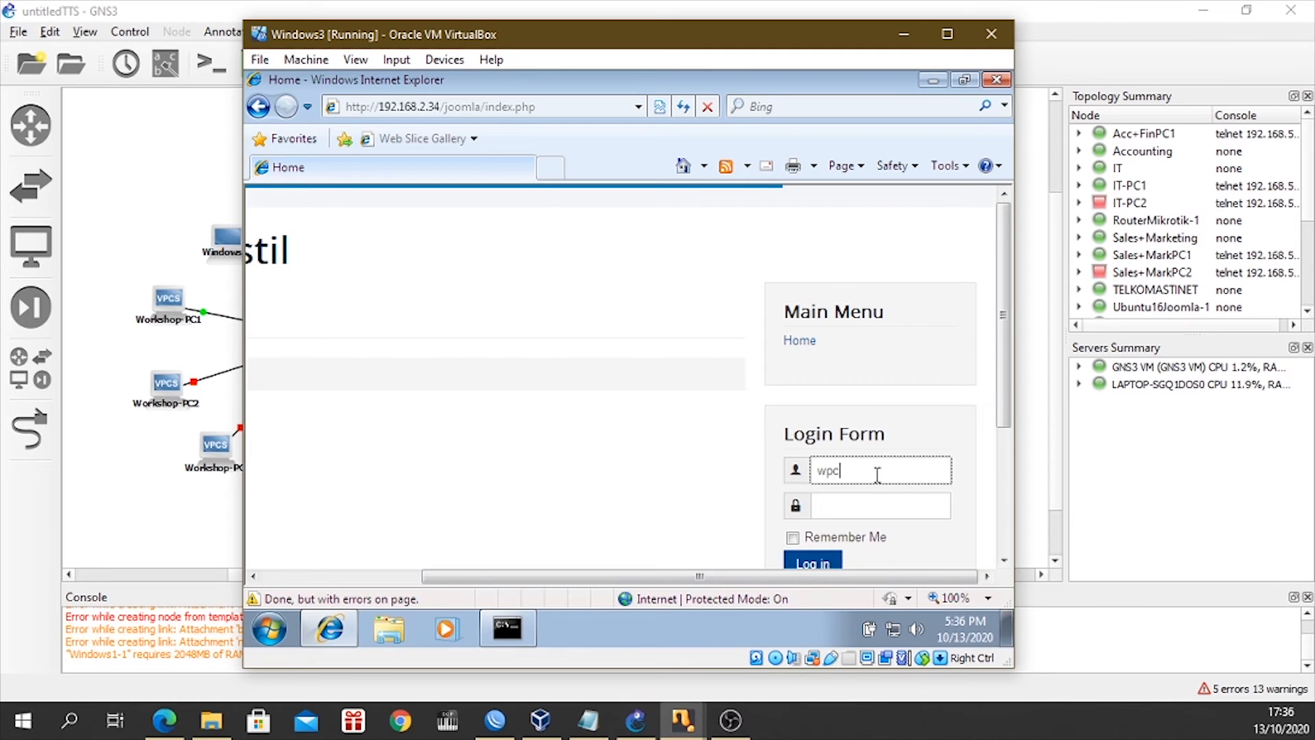
pyautogui.click(868, 505)
pyautogui.write('w••')
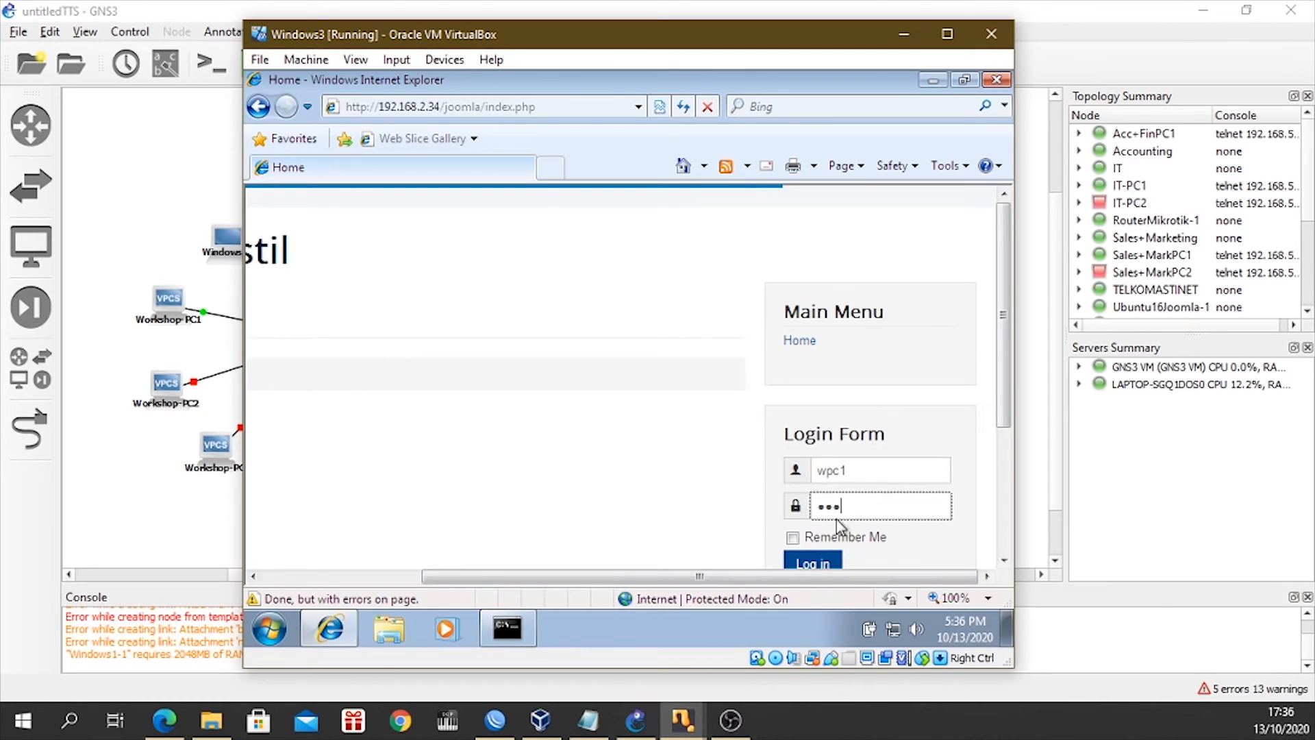
pyautogui.write('••')
pyautogui.click(824, 562)
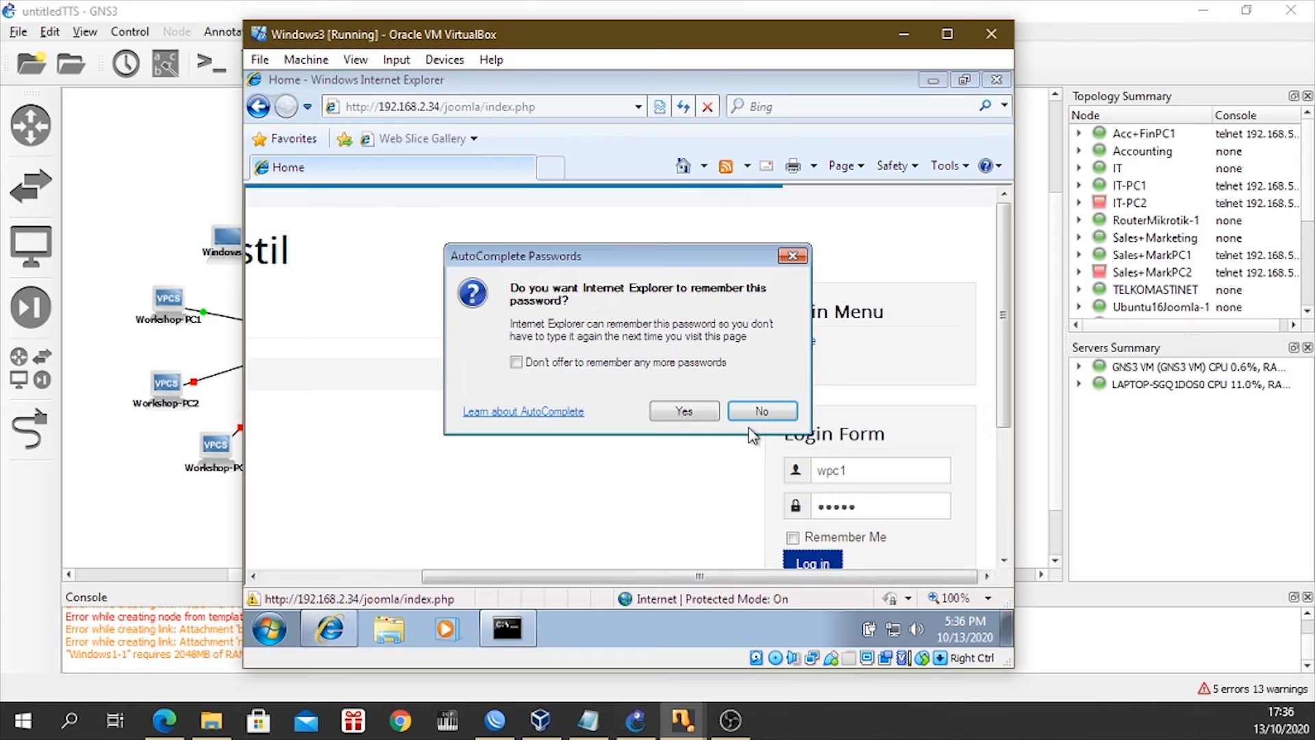
pyautogui.click(694, 413)
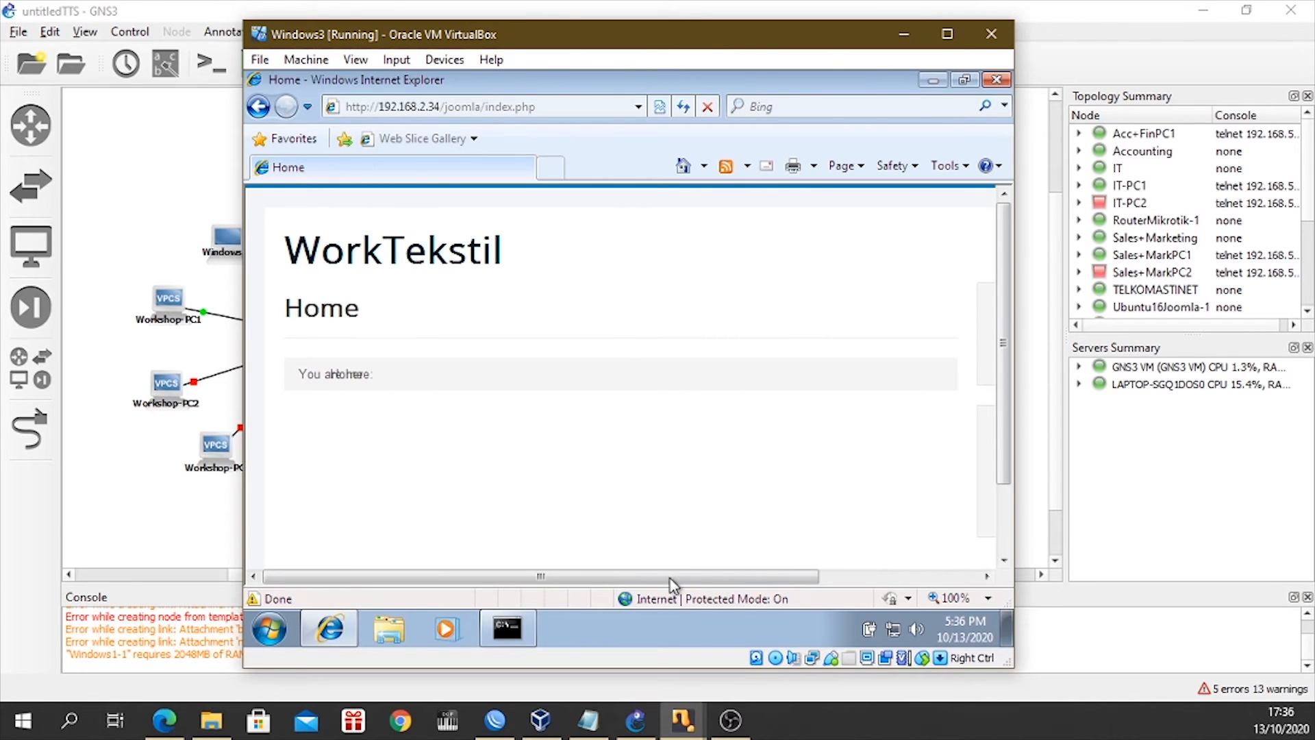
pyautogui.moveTo(671, 579); pyautogui.dragTo(829, 580)
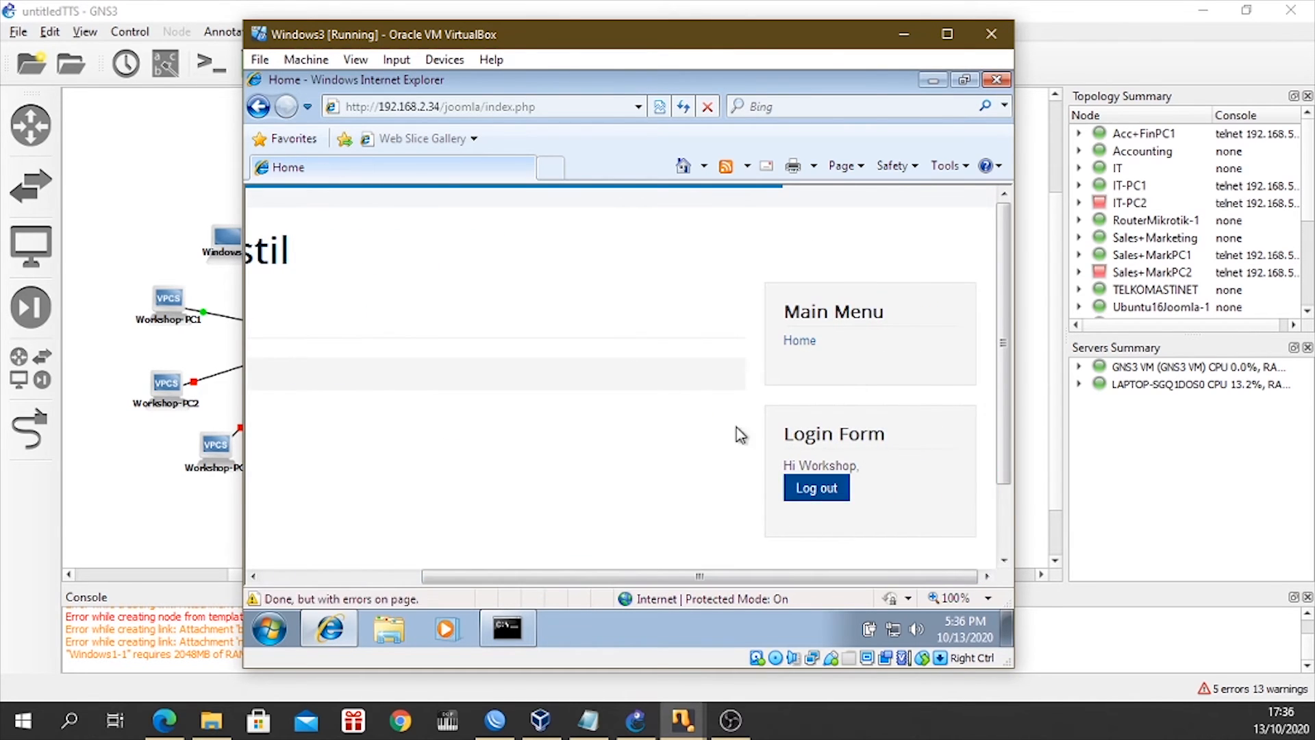
# Replace index.php in the site address with administartor and try to load the page.
pyautogui.click(541, 104)
pyautogui.click(552, 104)
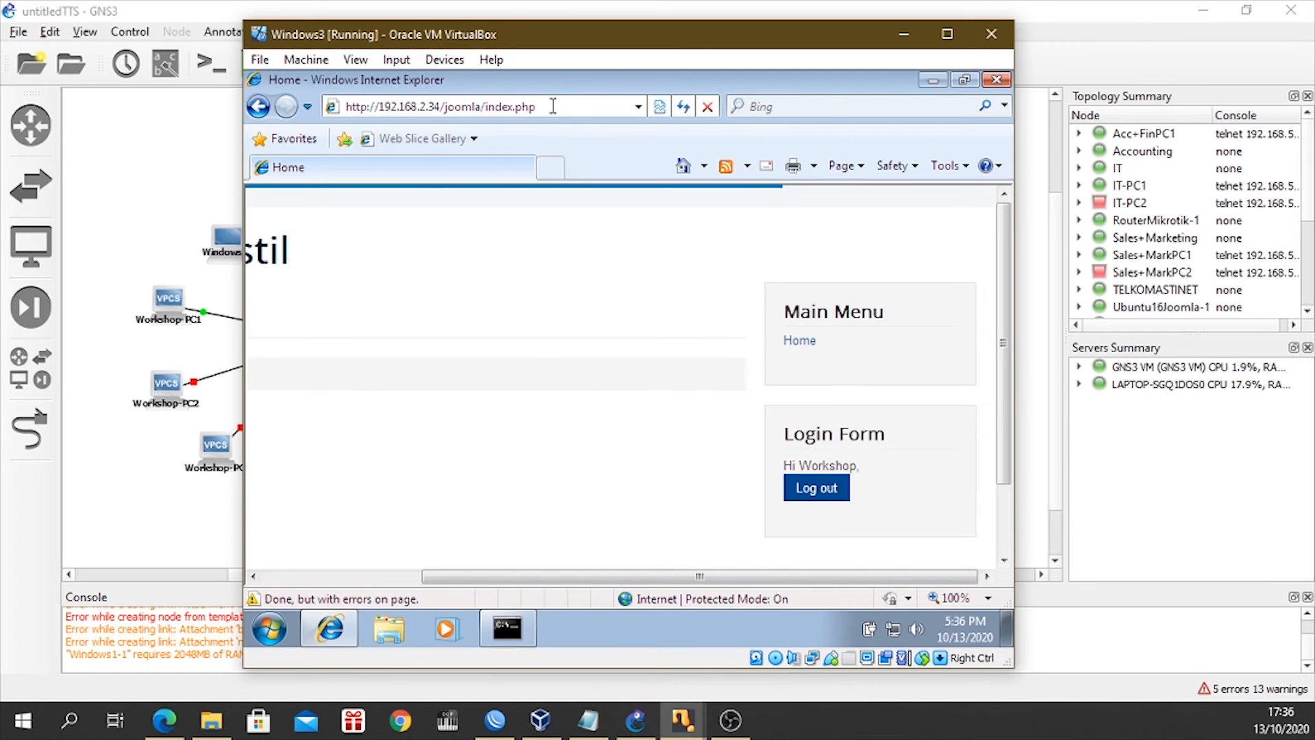
pyautogui.moveTo(553, 107); pyautogui.dragTo(484, 110)
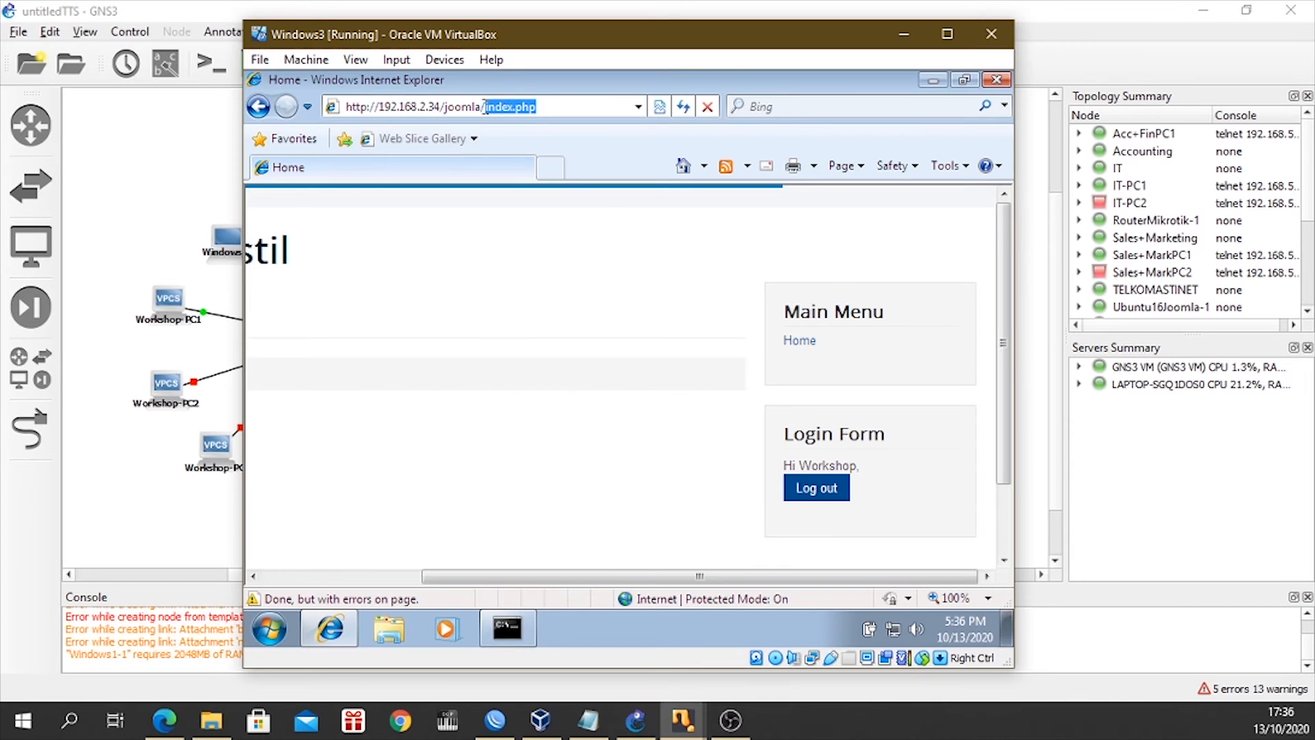
pyautogui.press('BackSpace')
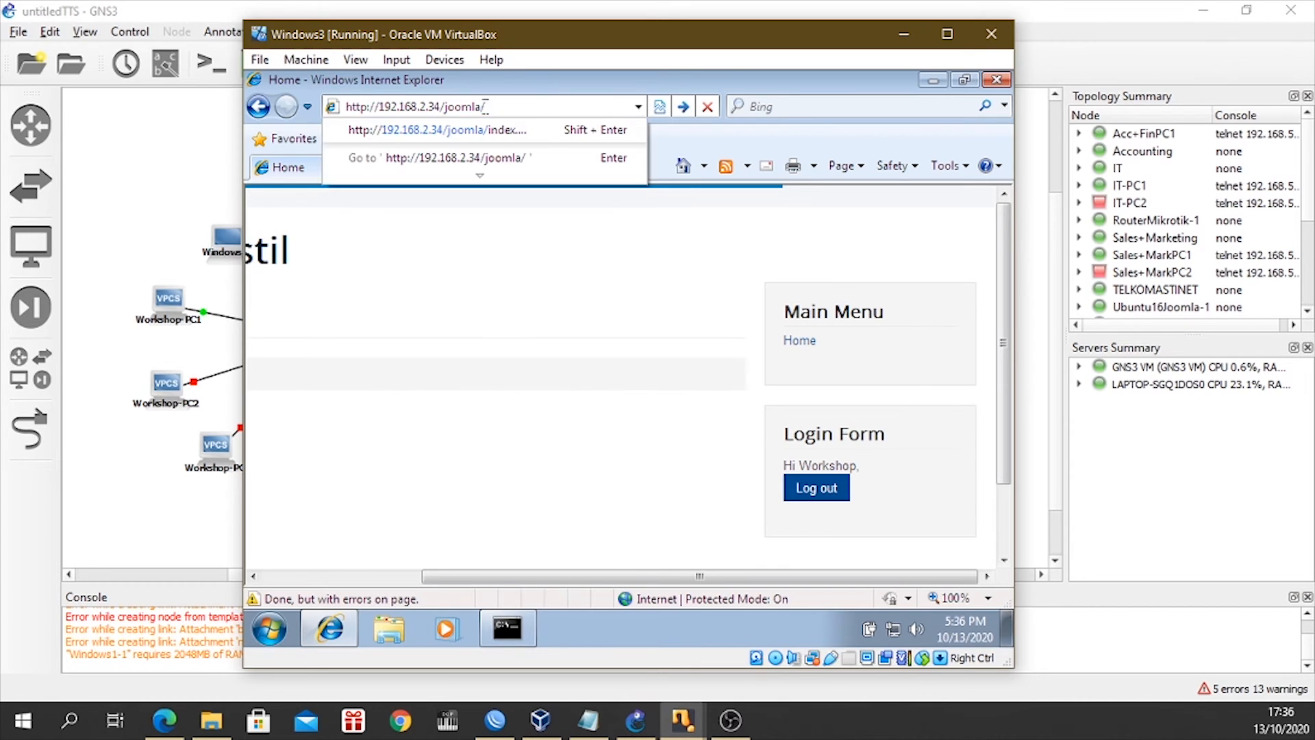
pyautogui.write('ad')
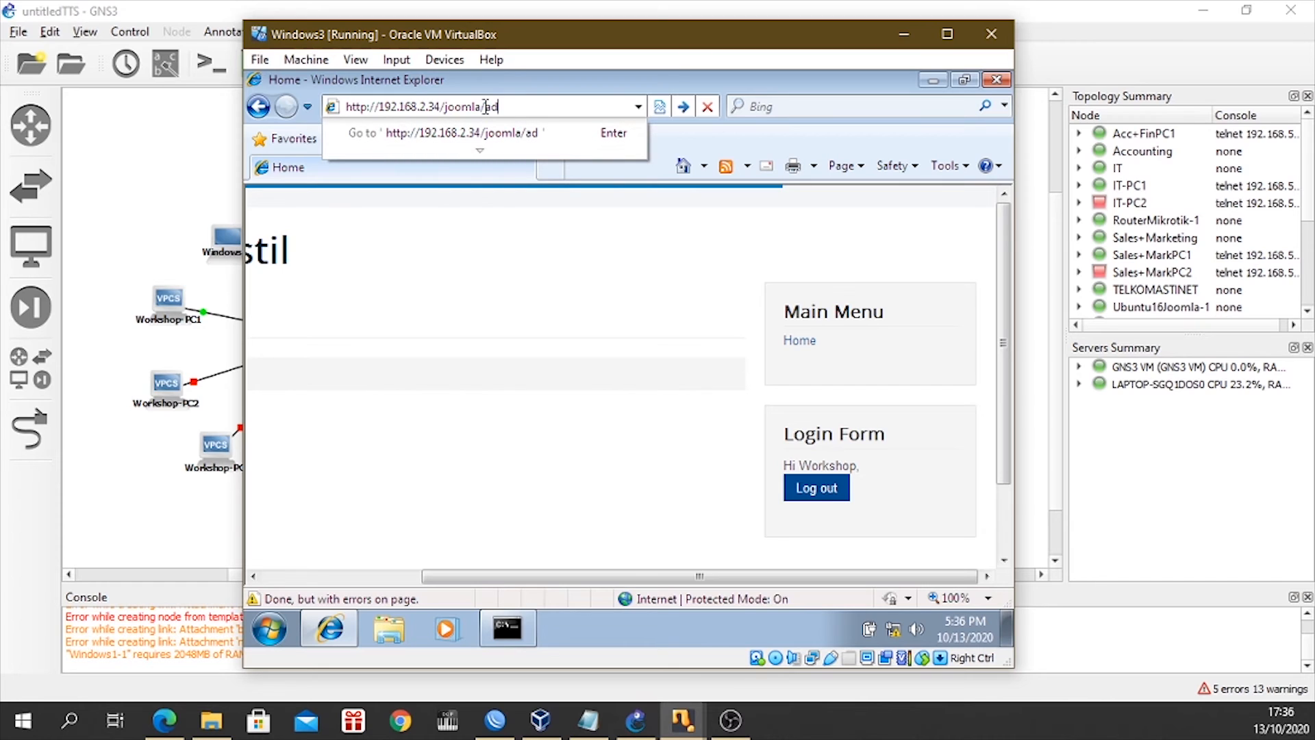
pyautogui.write('ministartor')
pyautogui.press('Return')
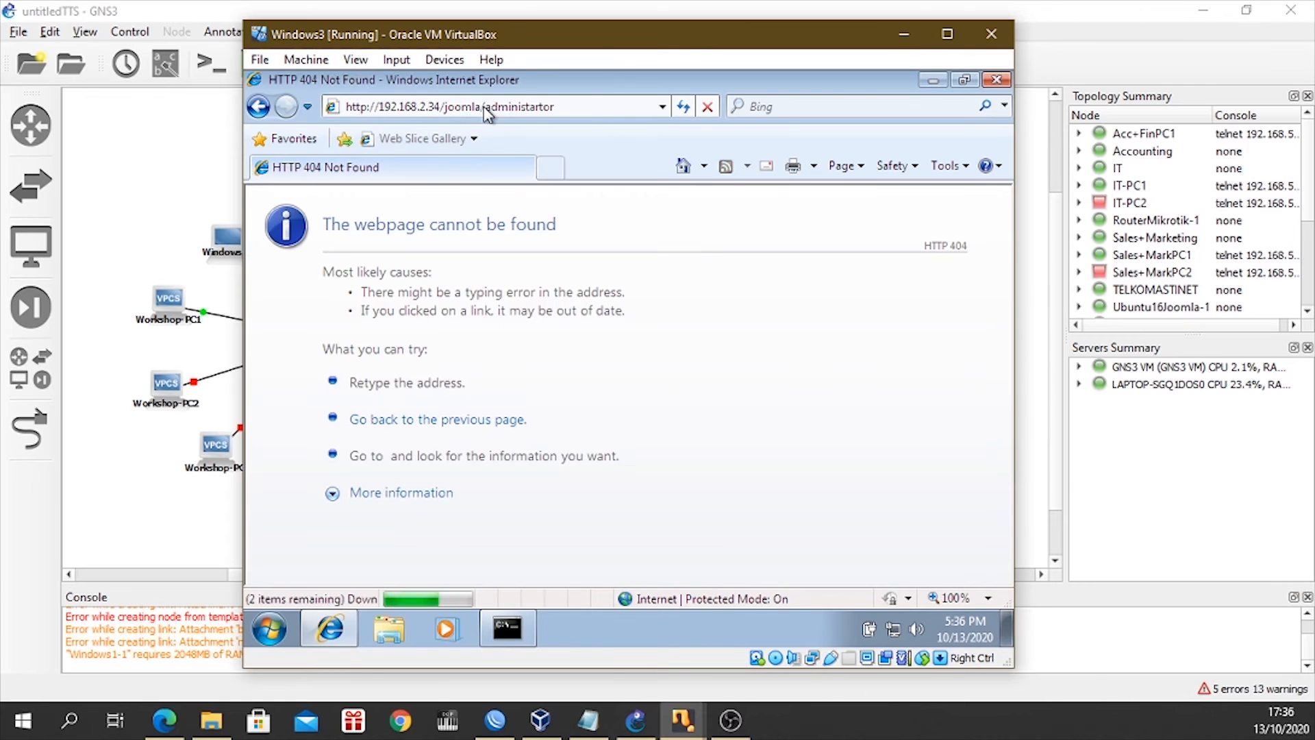
# Correct the misspelled address to 192.168.2.34/joomla/administrator and open the Joomla administration login page.
pyautogui.click(570, 107)
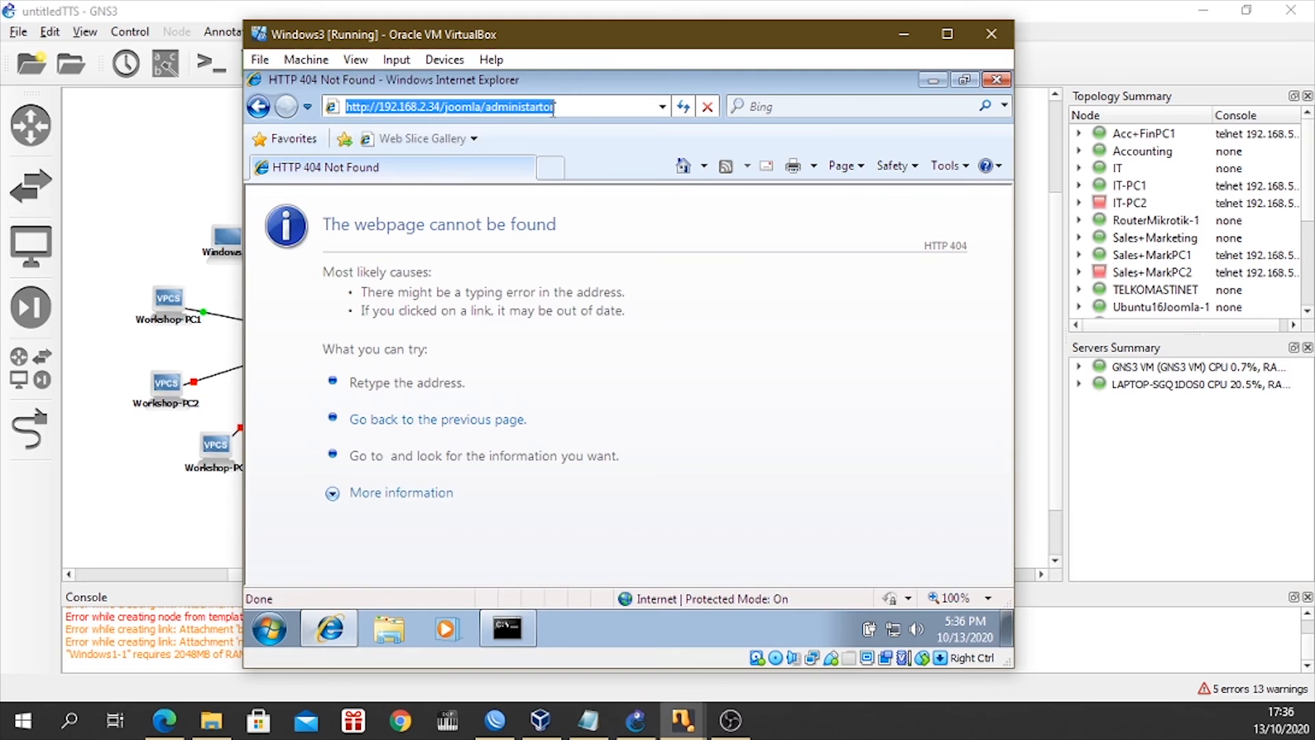
pyautogui.click(569, 110)
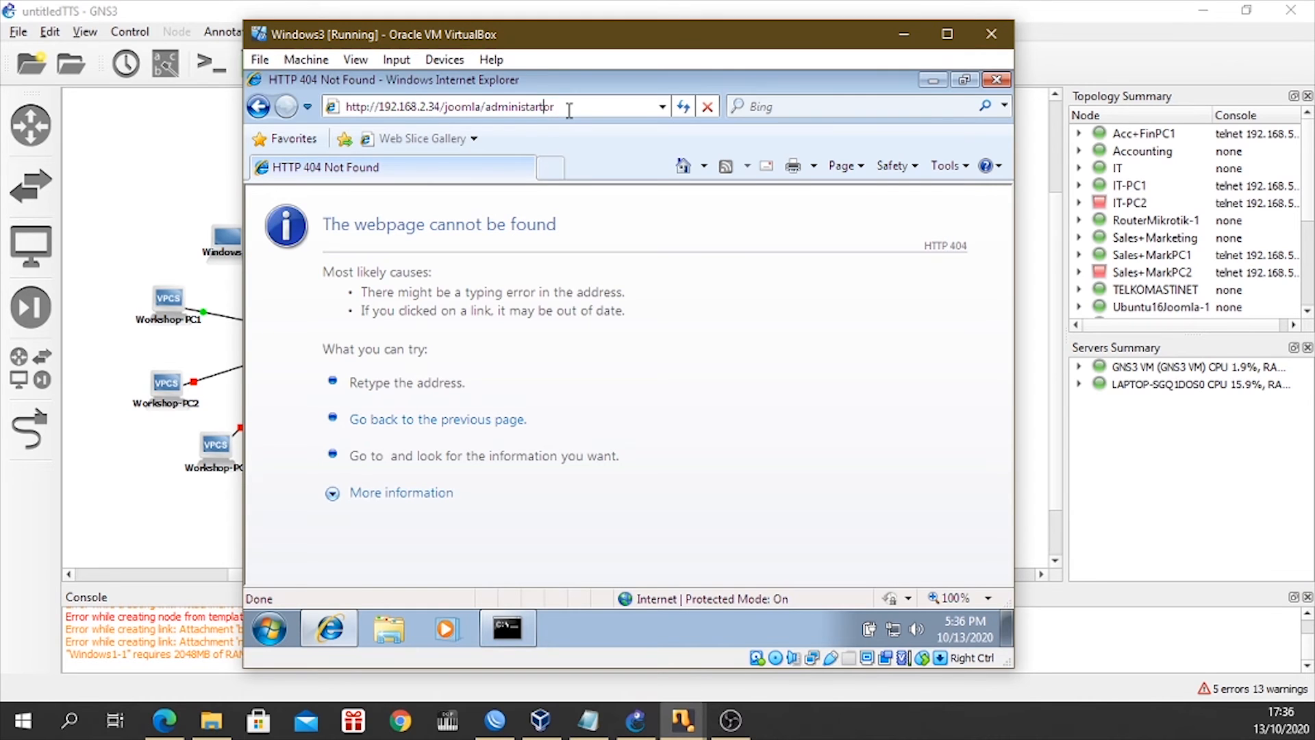
pyautogui.press('BackSpace')
pyautogui.press('BackSpace')
pyautogui.write('ra')
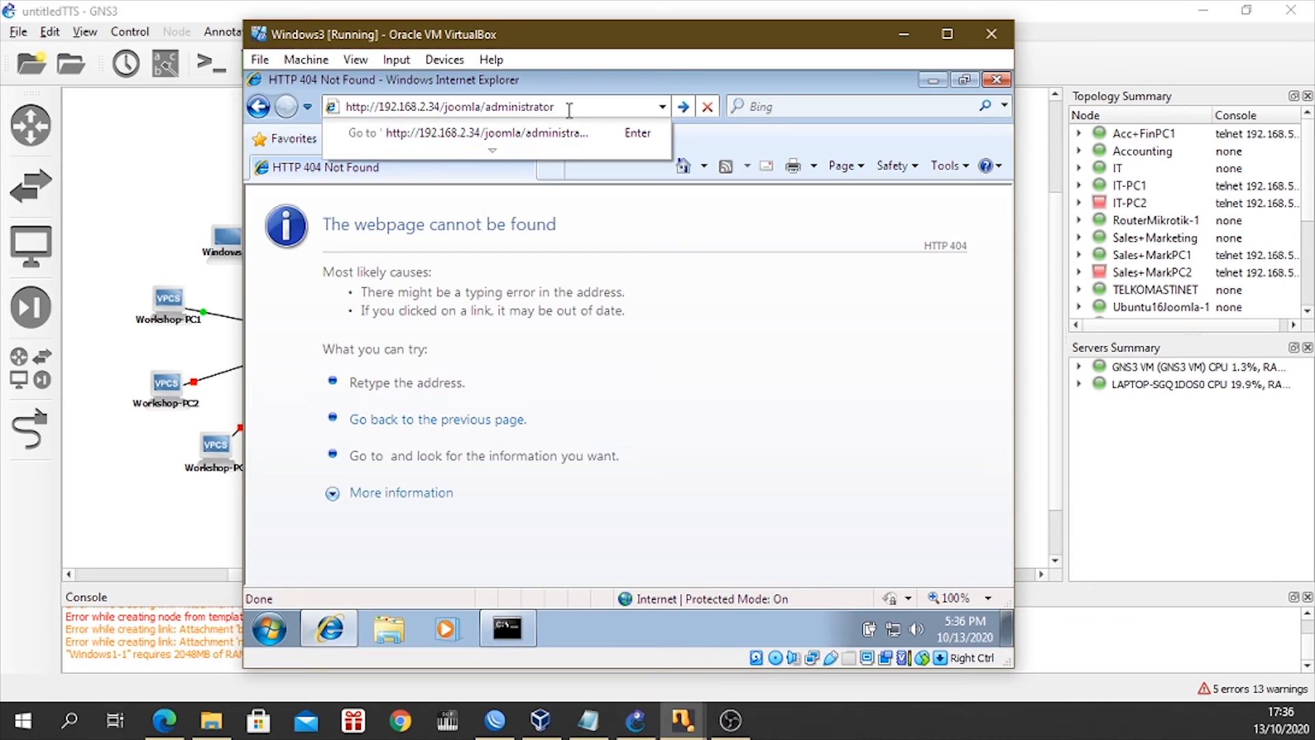
pyautogui.press('Return')
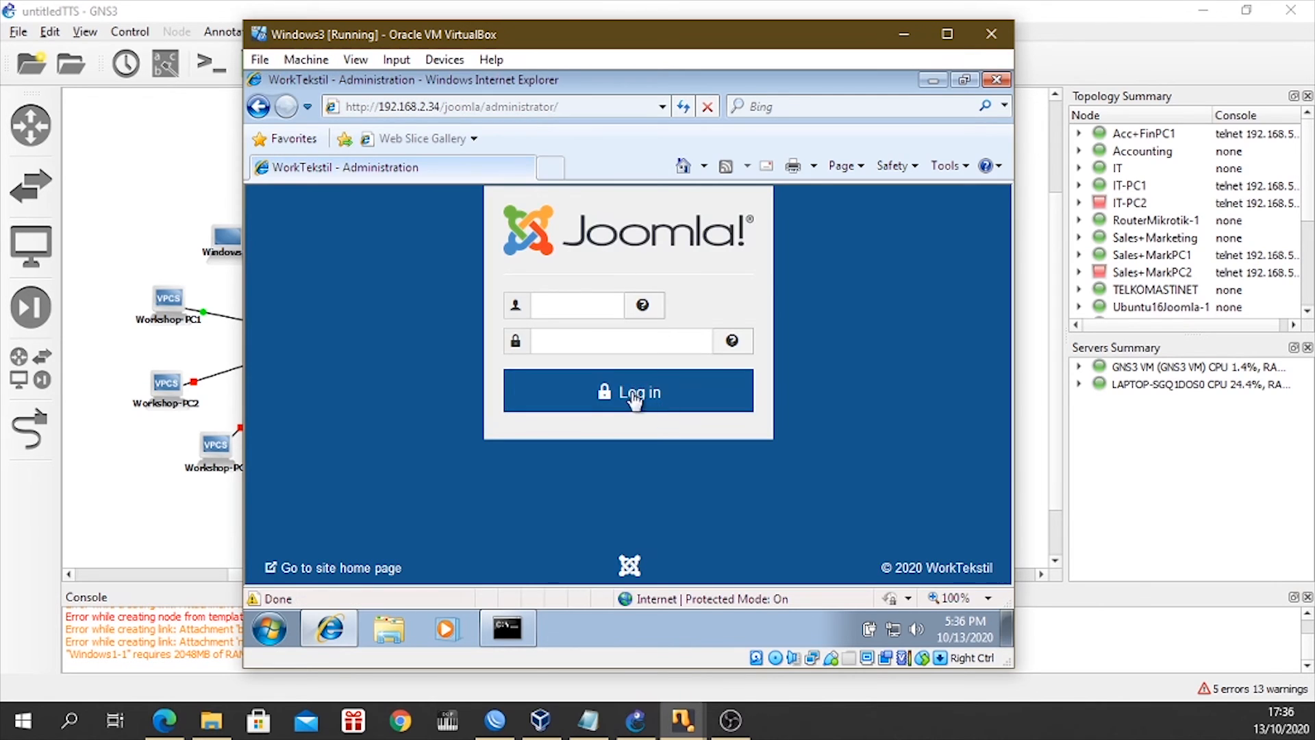
# Log in to the Joomla administration as superadmin with the account password and let the browser remember it.
pyautogui.click(569, 303)
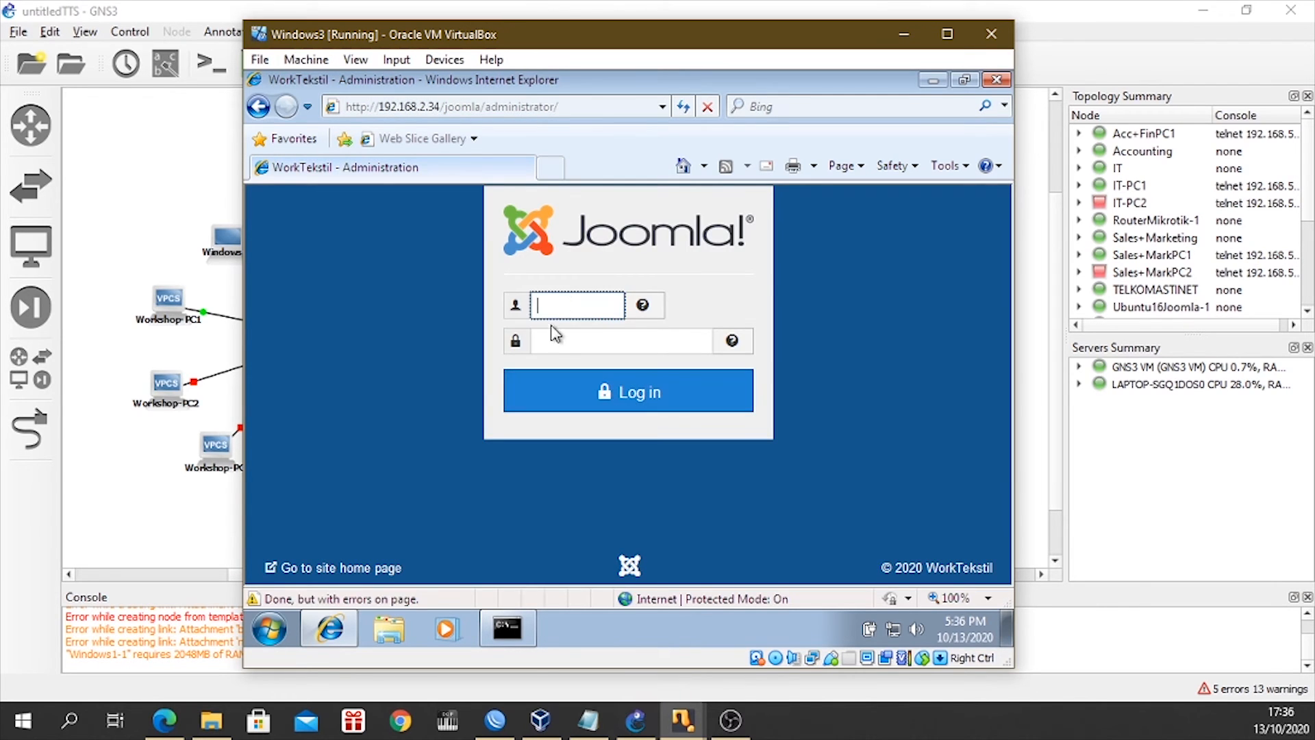
pyautogui.write('superadmin')
pyautogui.click(574, 350)
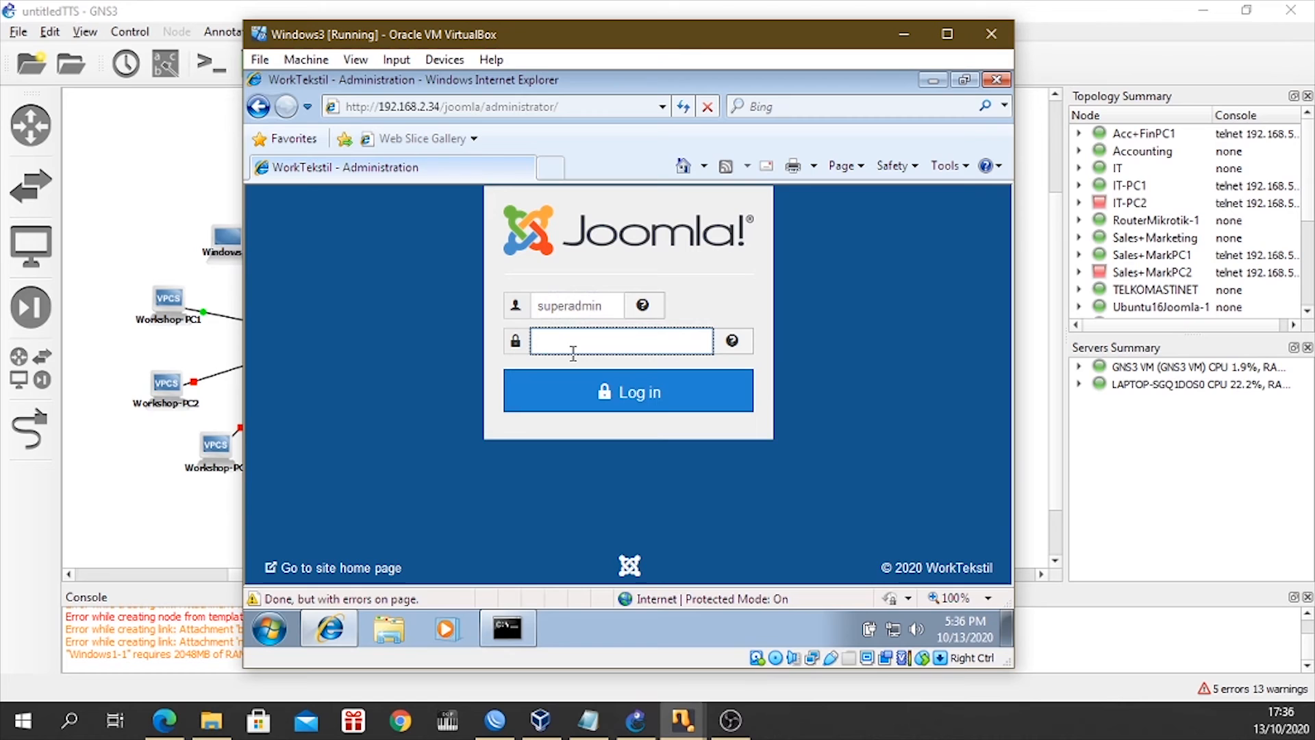
pyautogui.write('••')
pyautogui.click(533, 391)
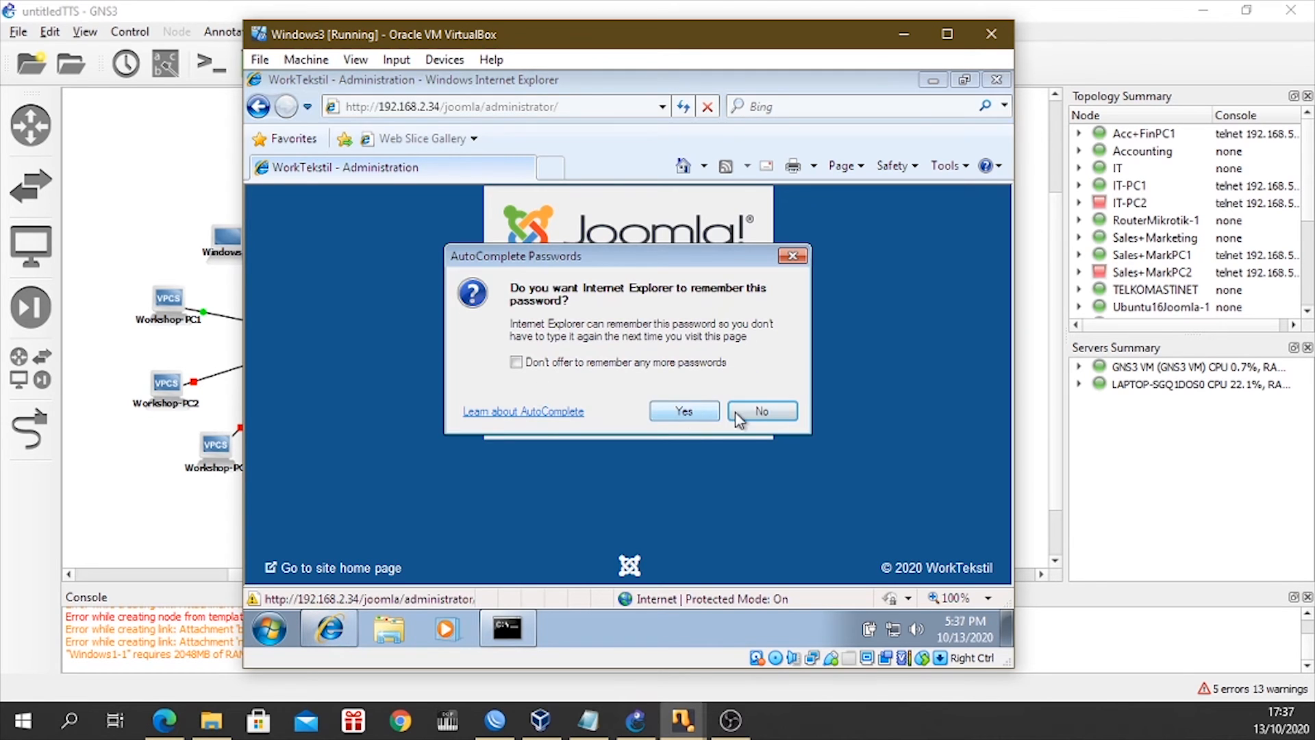
pyautogui.click(712, 414)
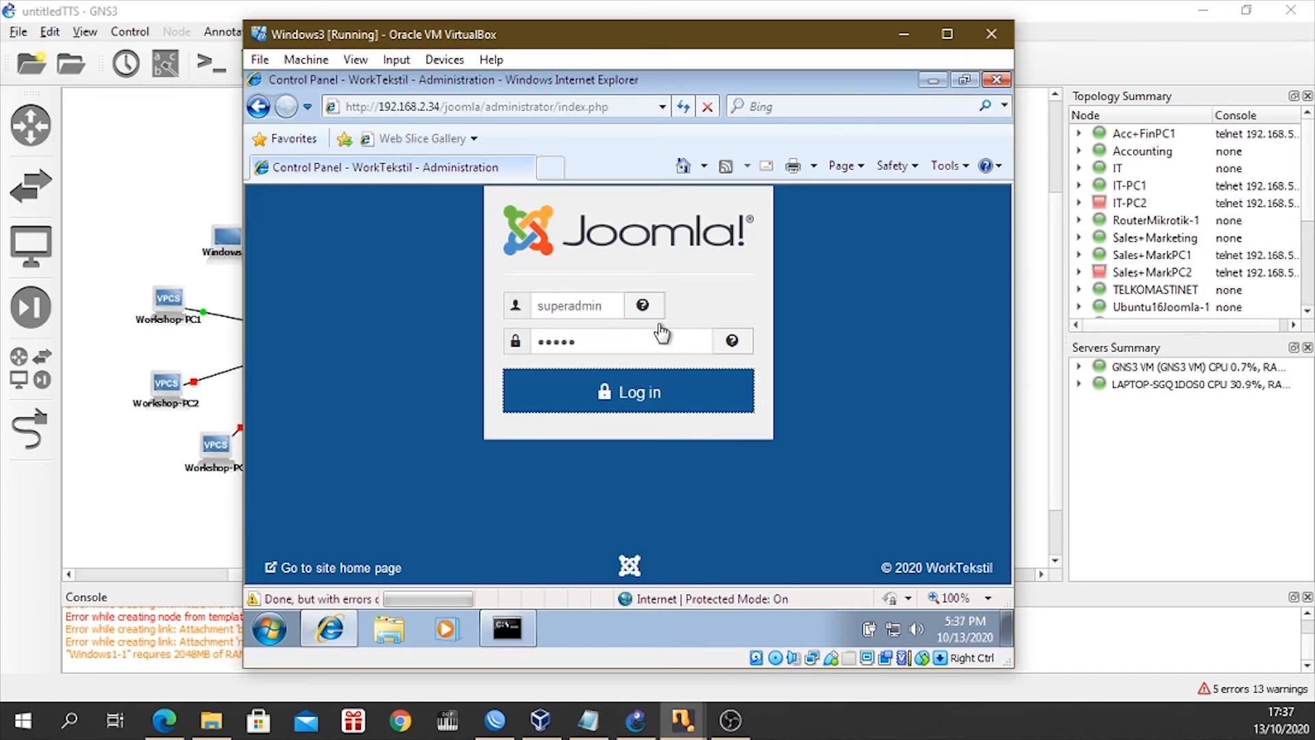
# Look over the WorkTekstil administration Control Panel and minimize the Windows3 virtual machine window.
pyautogui.scroll(-10, 660, 452)
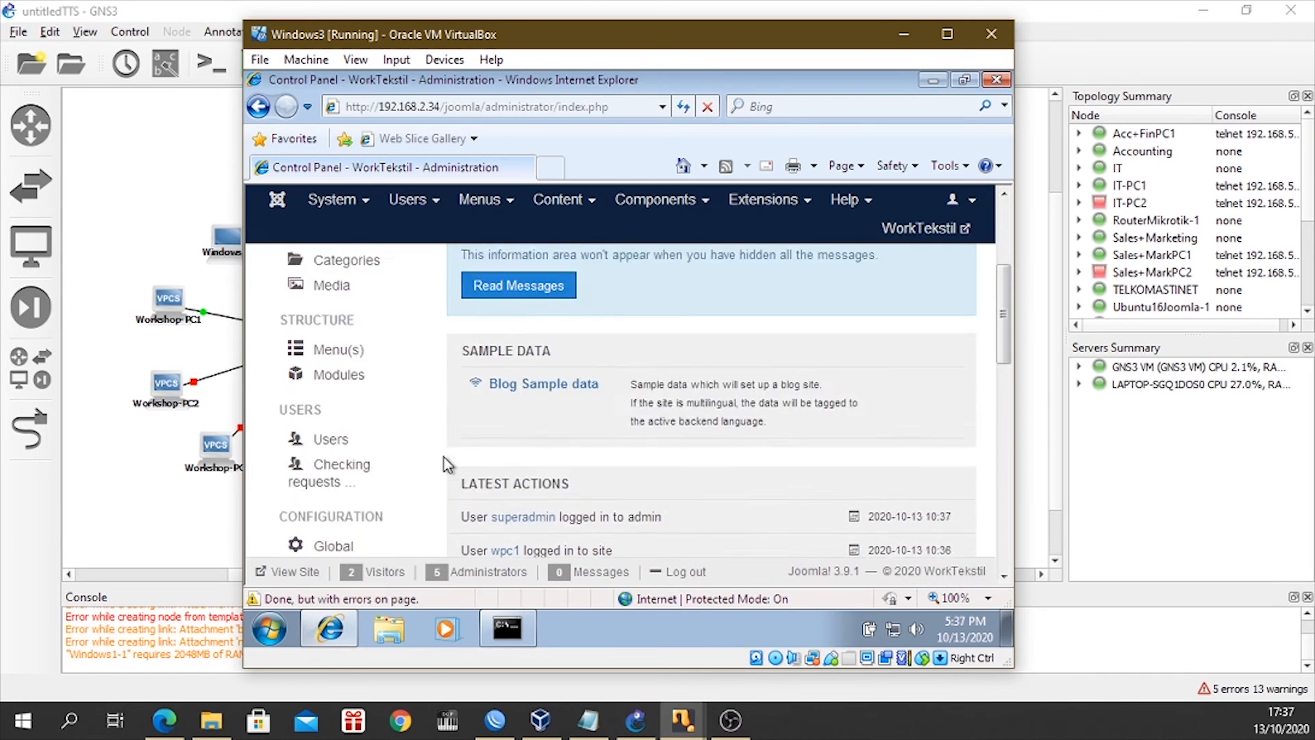
pyautogui.scroll(6, 446, 464)
pyautogui.scroll(-2, 628, 205)
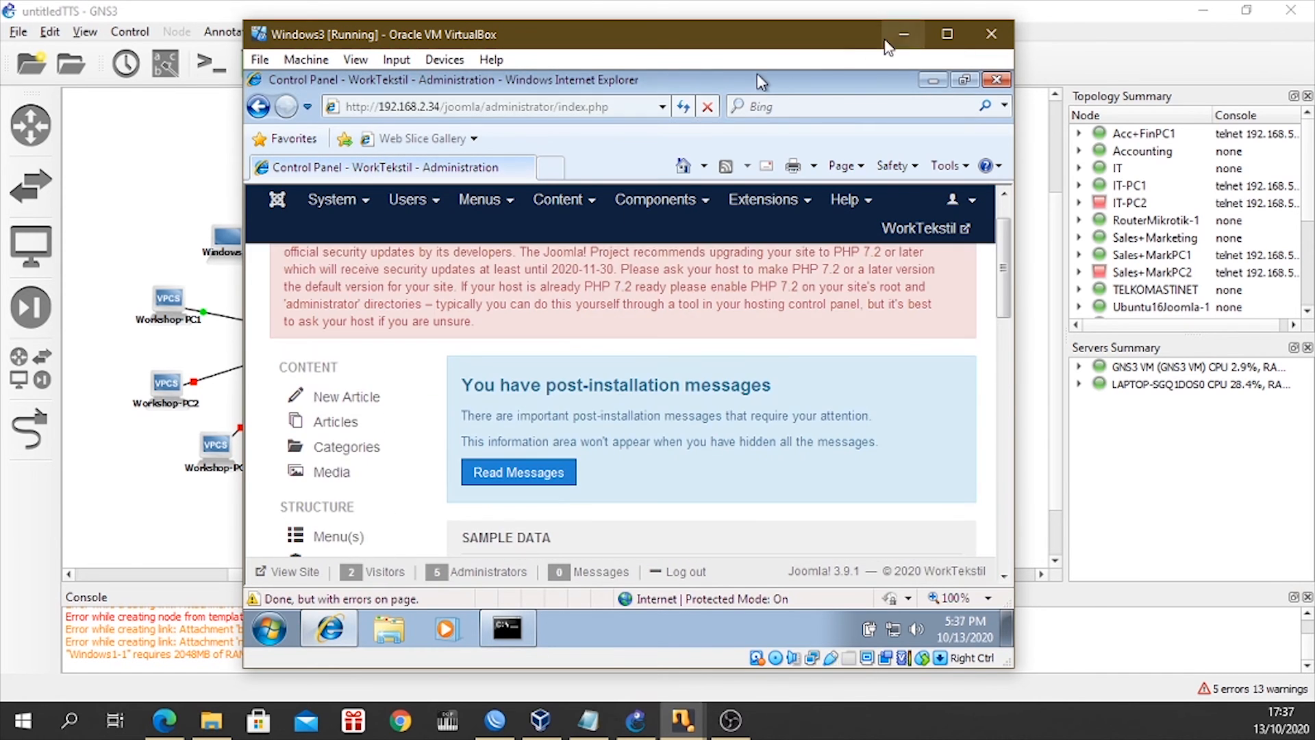
pyautogui.click(888, 39)
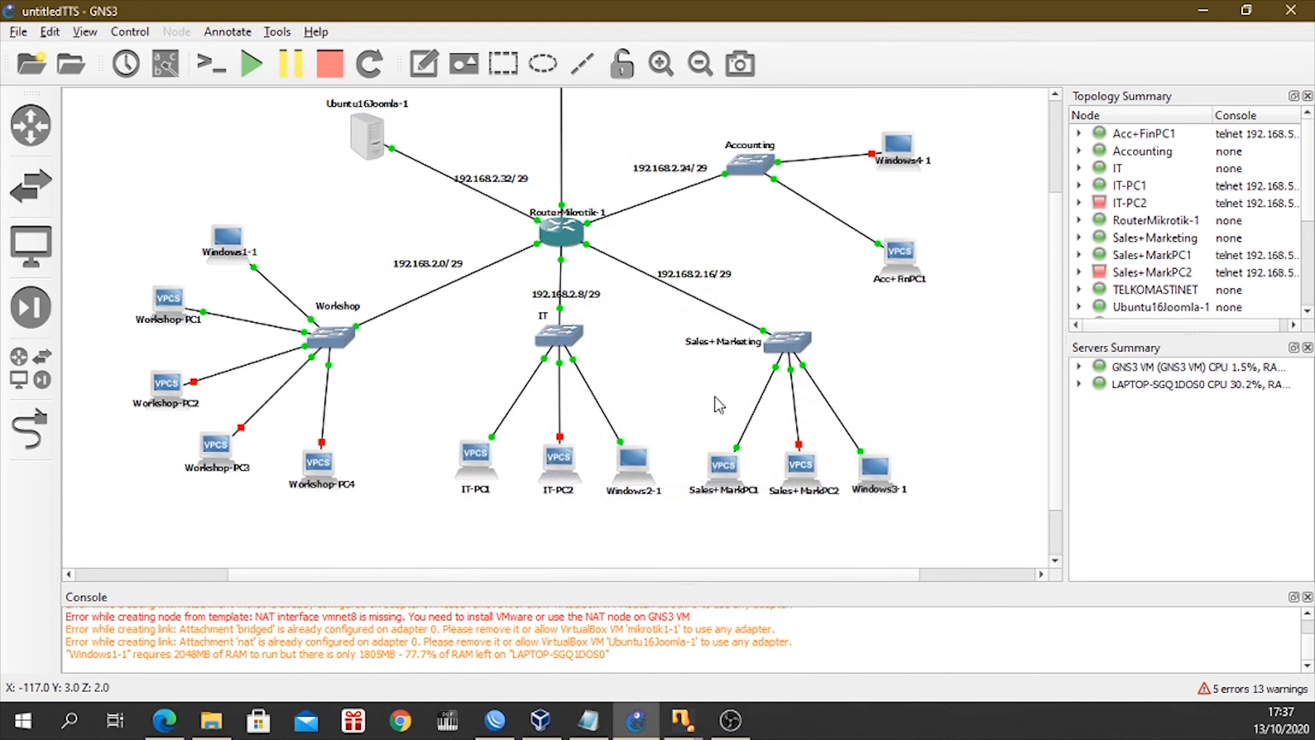
# Examine the GNS3 topology from the TELKOMASTINET cloud through the router to the department PCs.
pyautogui.scroll(2, 766, 476)
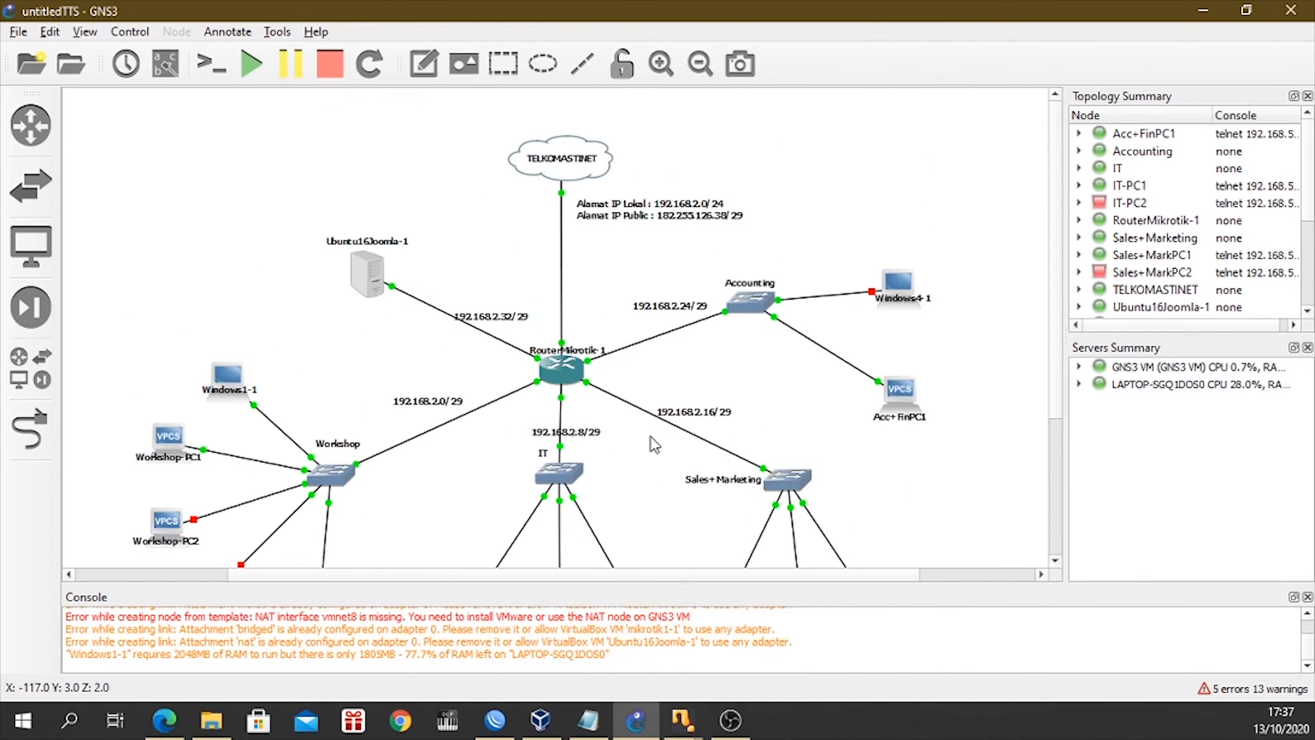
pyautogui.scroll(-2, 815, 493)
pyautogui.scroll(2, 775, 425)
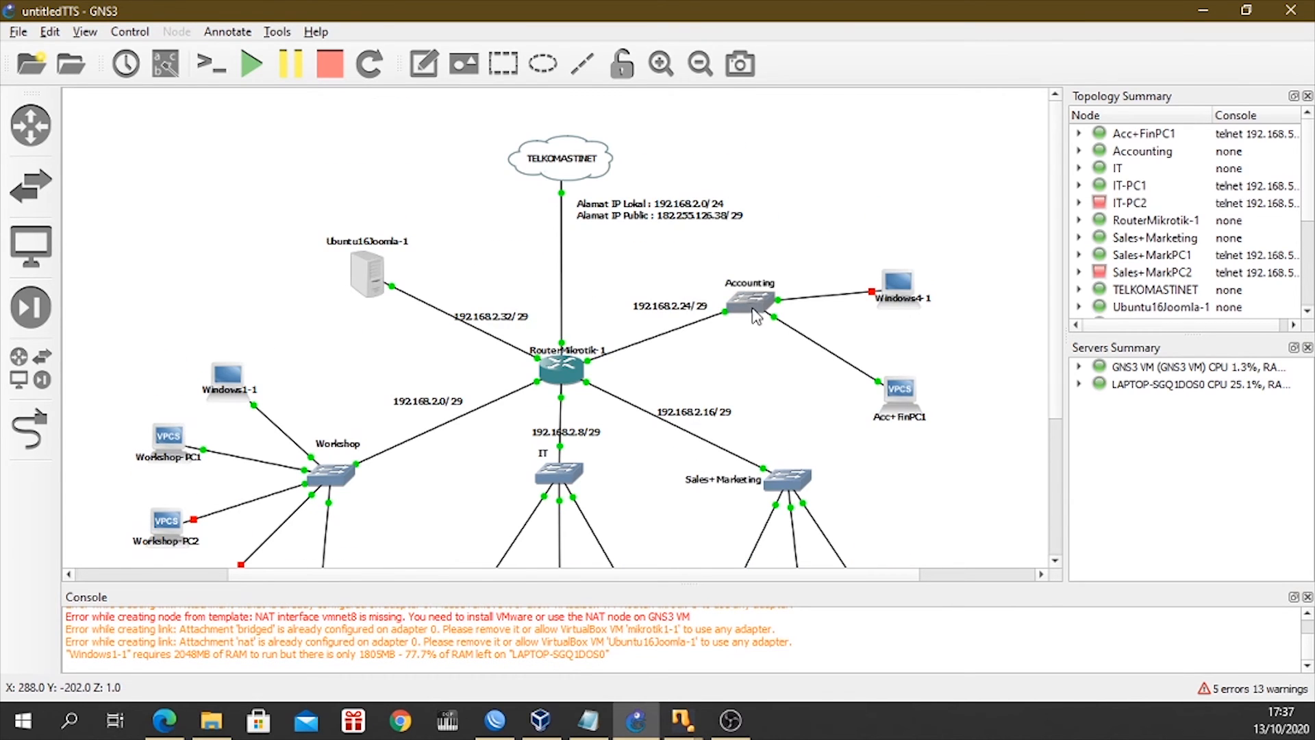
pyautogui.click(683, 720)
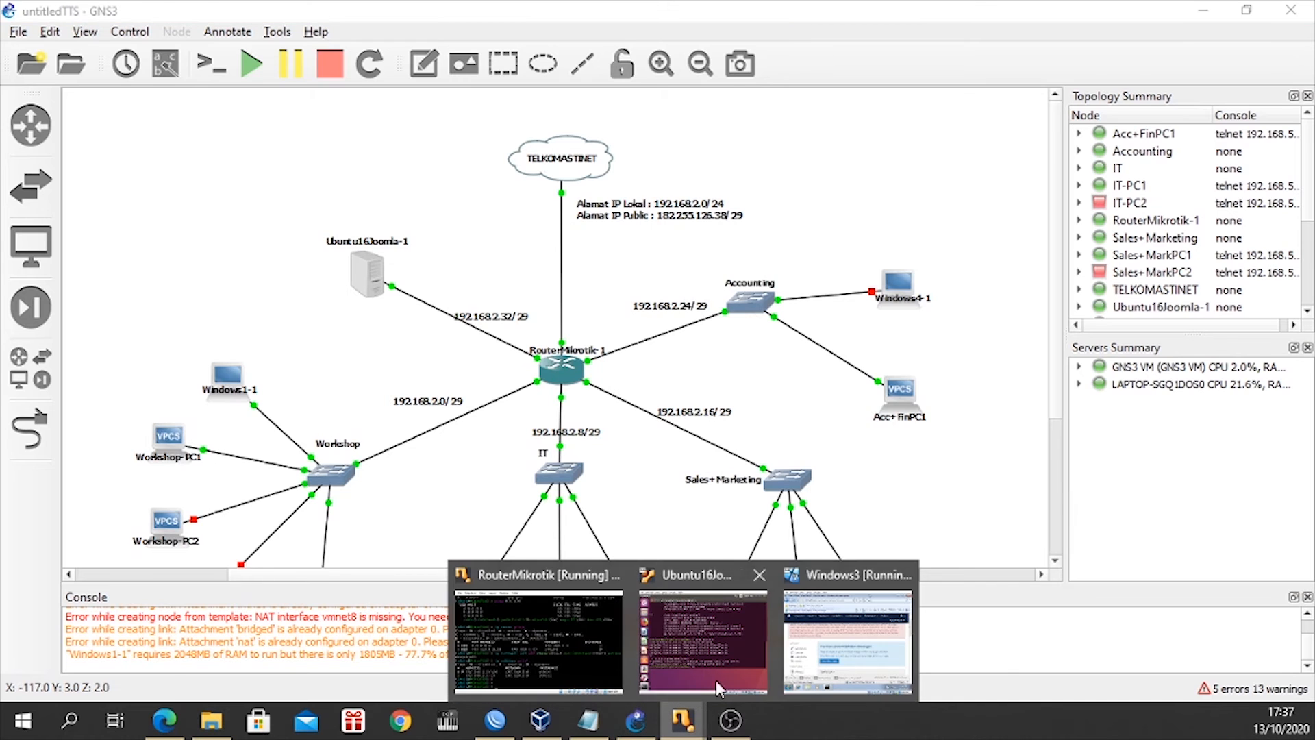
pyautogui.click(853, 476)
pyautogui.scroll(-3, 853, 476)
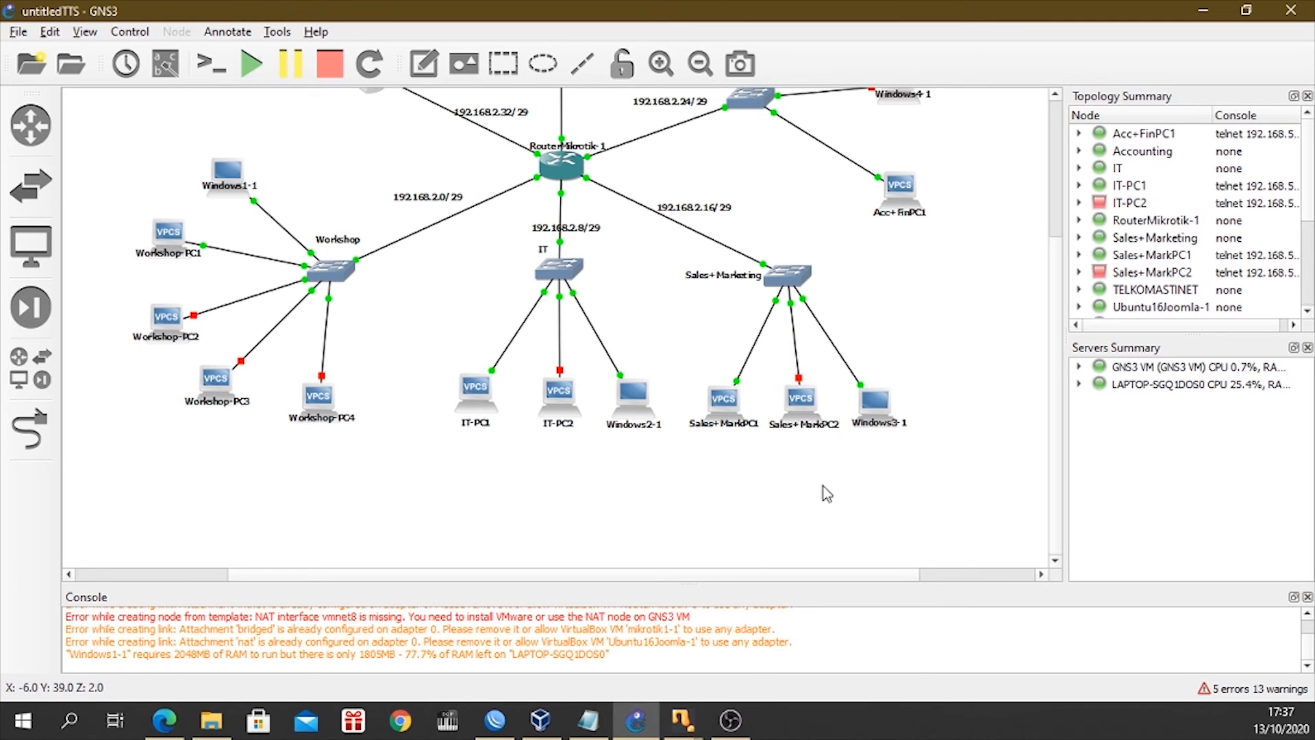
# Bring back the Windows3 virtual machine and close it with the Power off the machine option.
pyautogui.moveTo(683, 721)
pyautogui.click(848, 634)
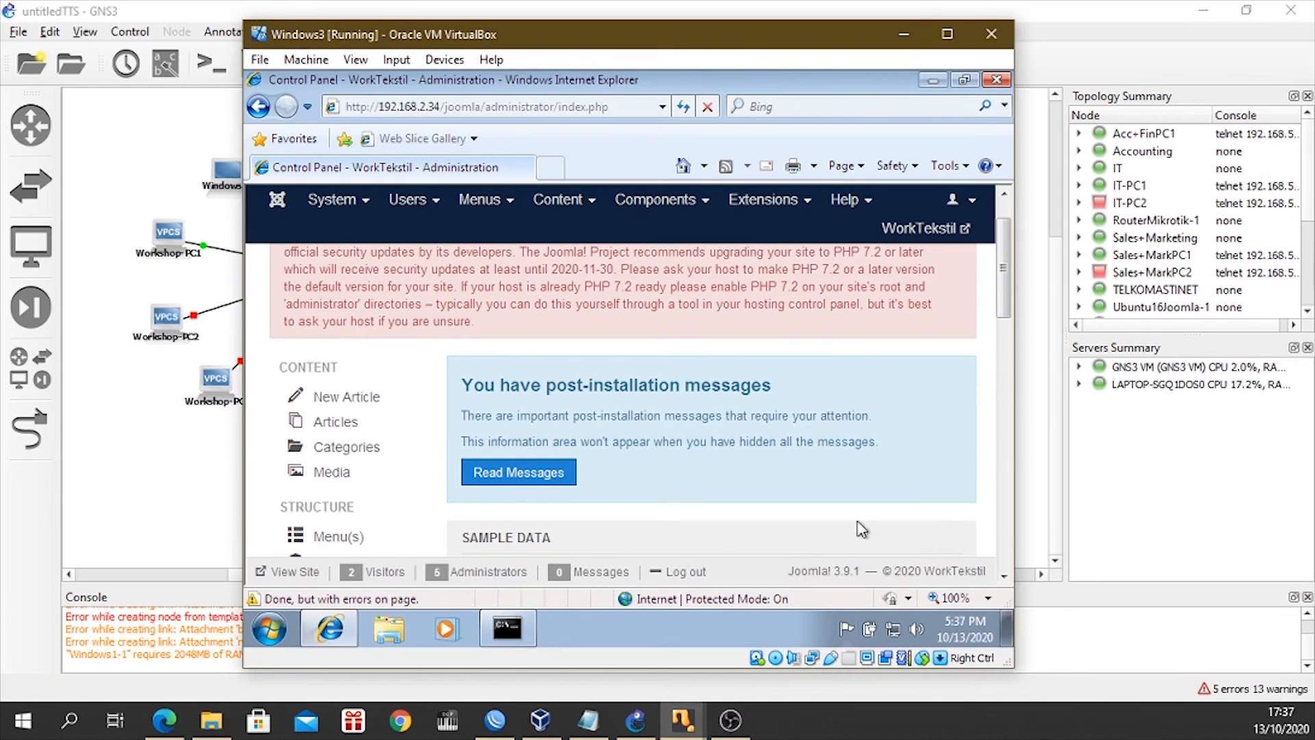
pyautogui.click(991, 33)
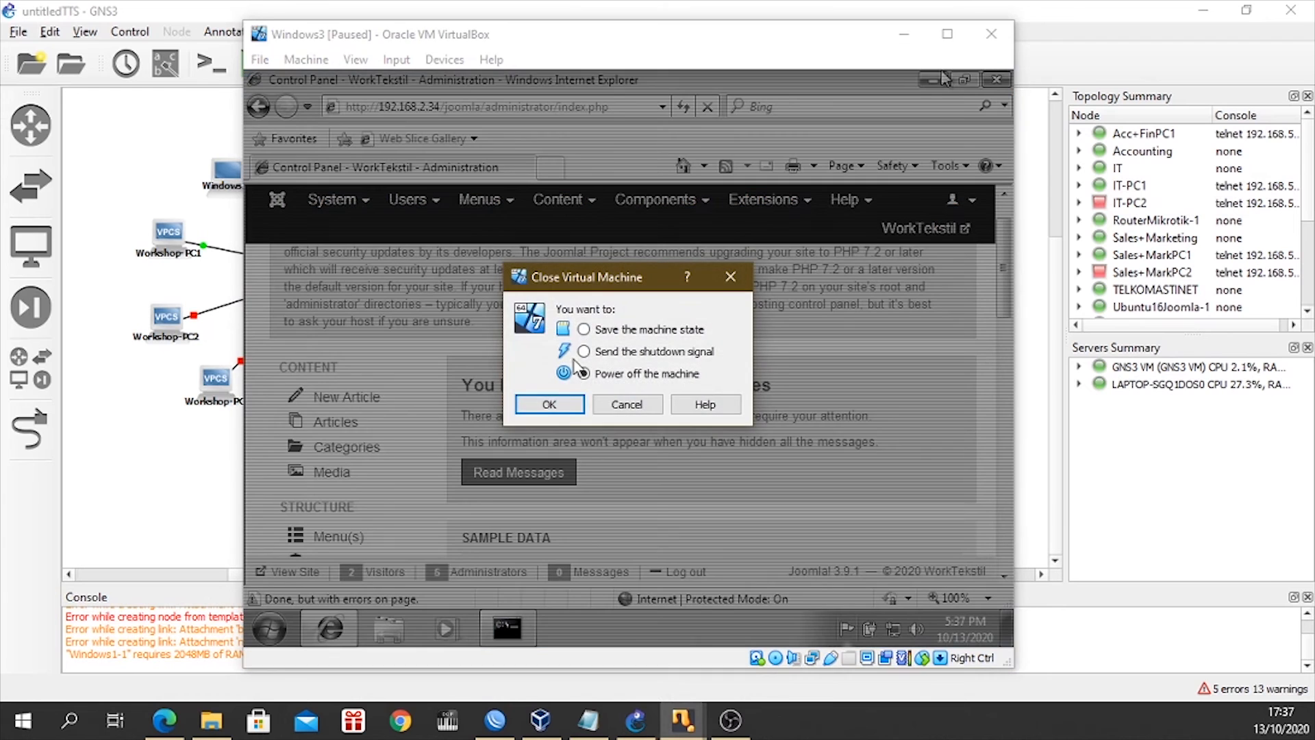
pyautogui.click(550, 405)
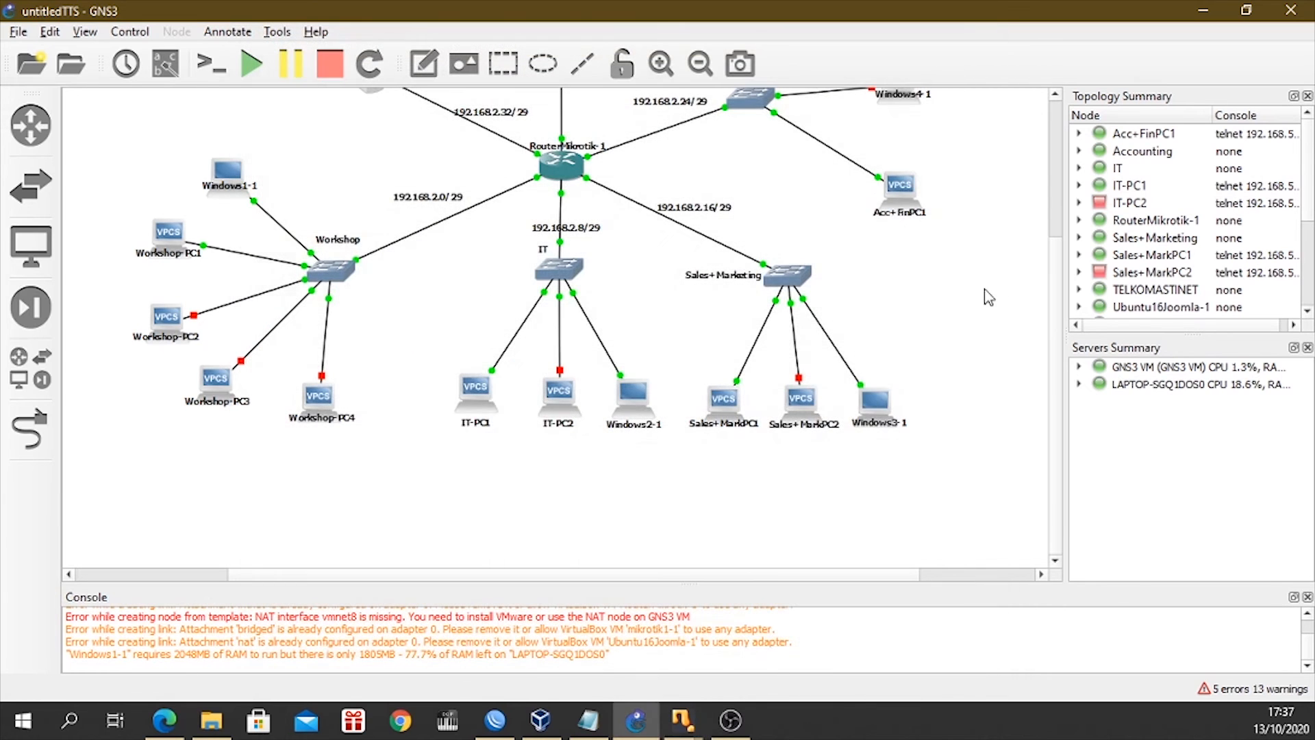
# Start the Windows4-1 node attached to the Accounting switch.
pyautogui.scroll(1, 943, 326)
pyautogui.click(905, 163)
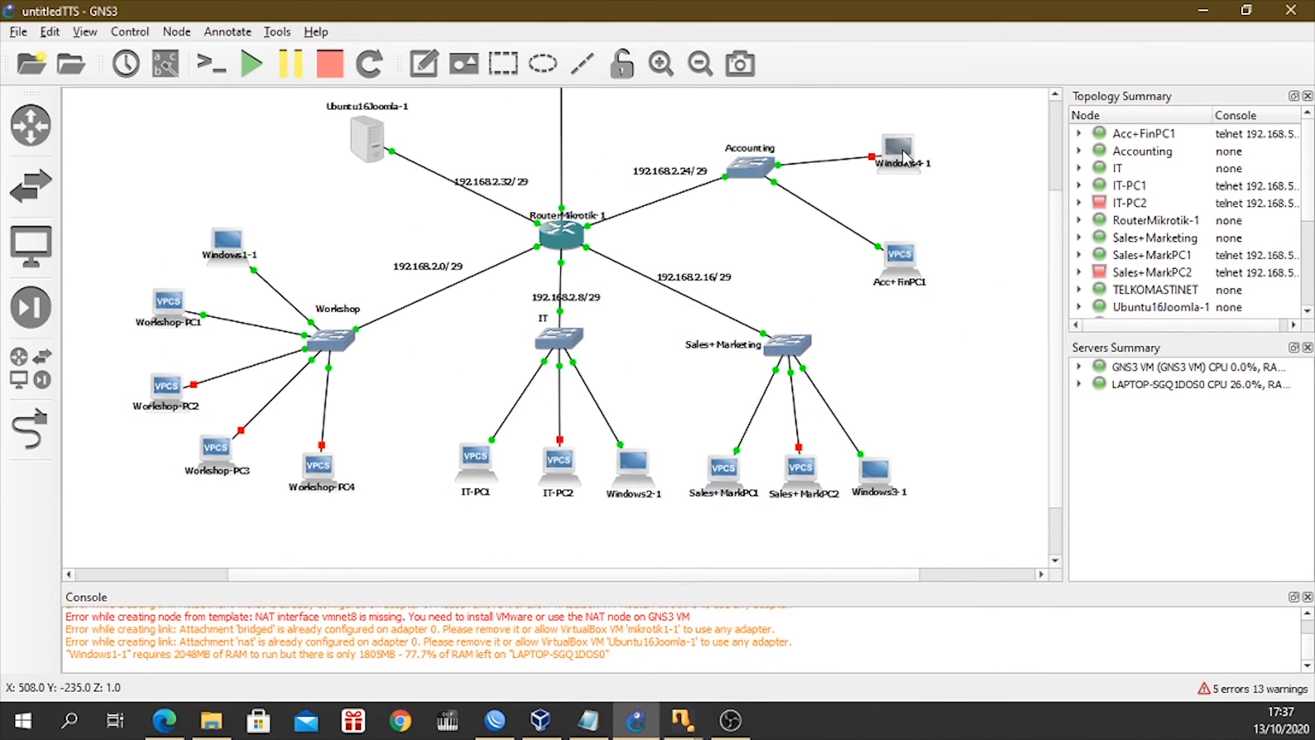
pyautogui.rightClick(901, 152)
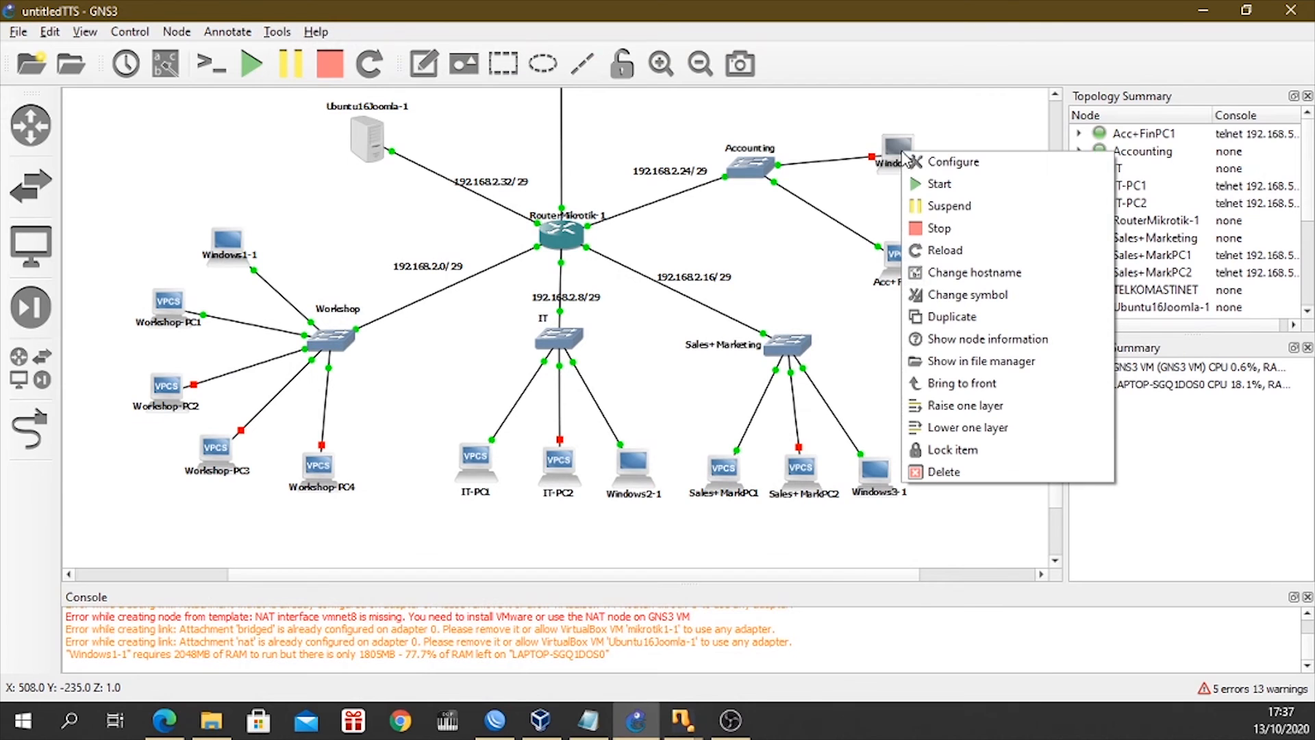
pyautogui.click(939, 184)
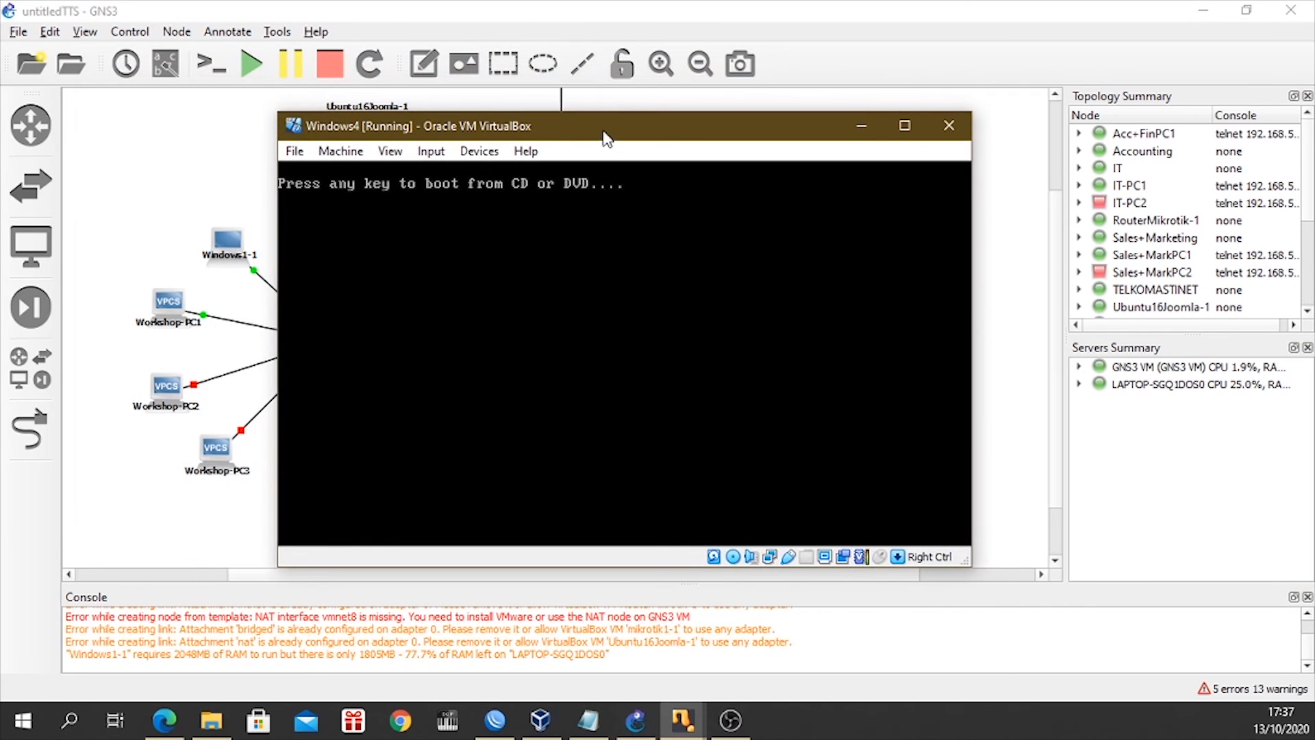
# Reposition the Windows4 virtual machine window during boot and dismiss the mouse pointer integration notice.
pyautogui.moveTo(601, 131); pyautogui.dragTo(631, 229)
pyautogui.click(892, 224)
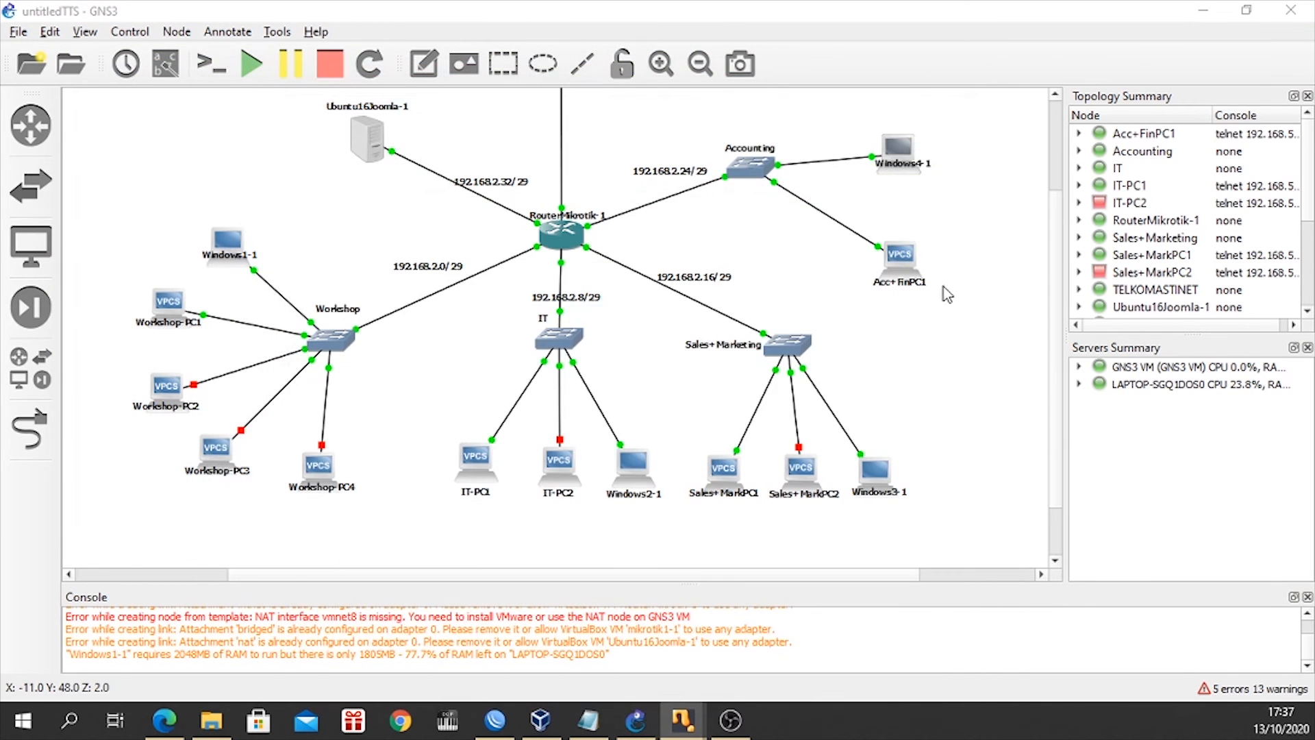
pyautogui.moveTo(0, 57); pyautogui.dragTo(749, 46)
pyautogui.press('Return')
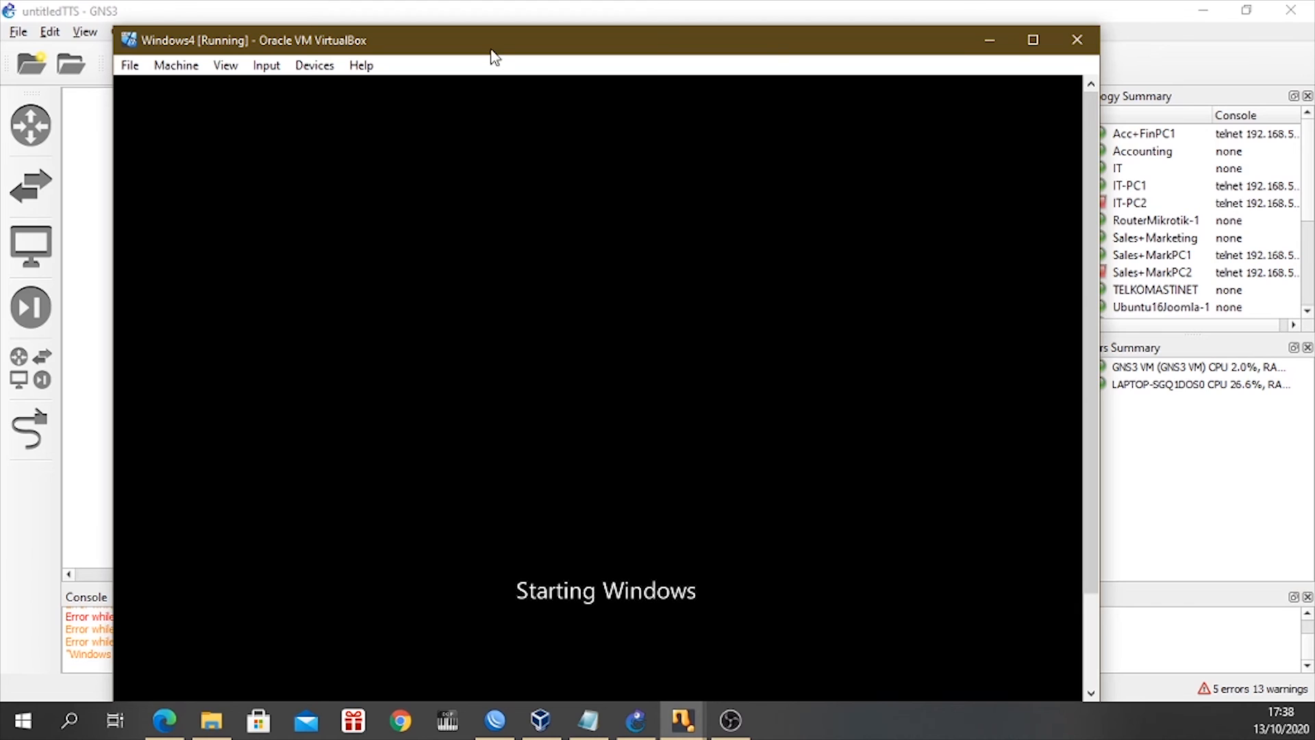
pyautogui.moveTo(494, 57); pyautogui.dragTo(567, 38)
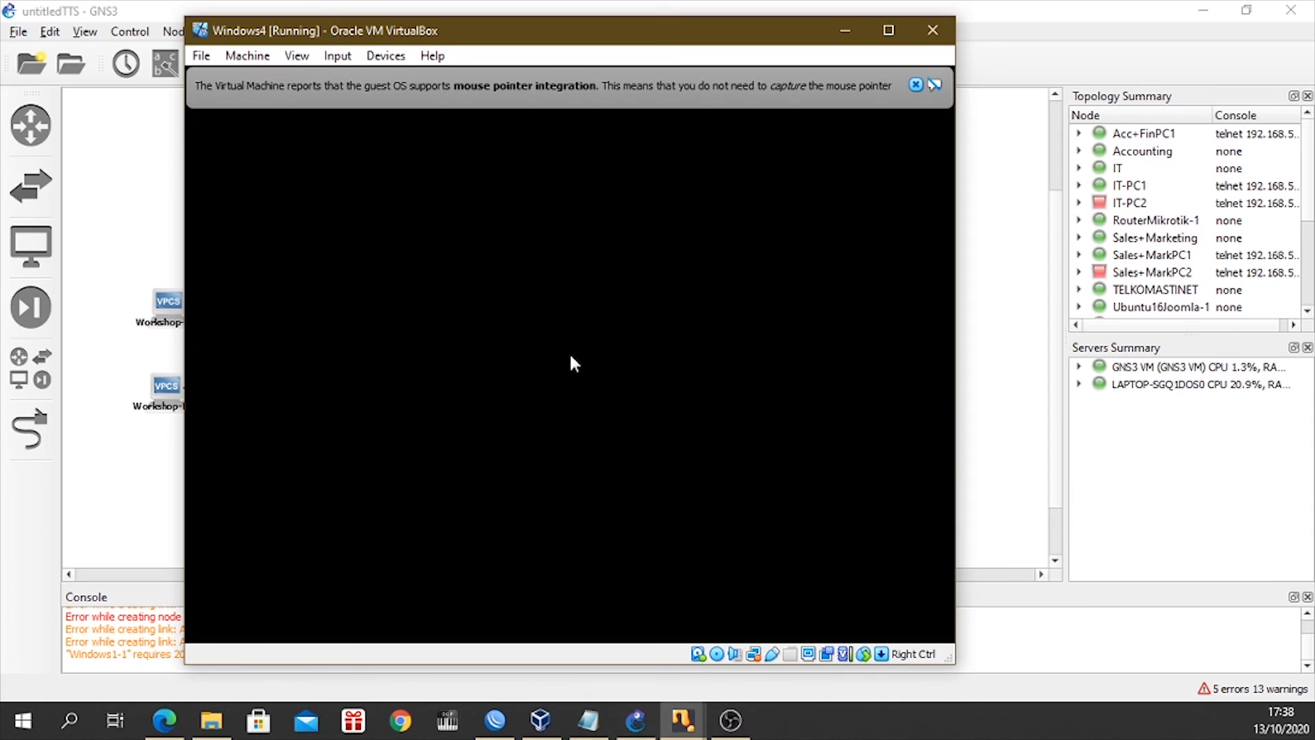
pyautogui.click(916, 84)
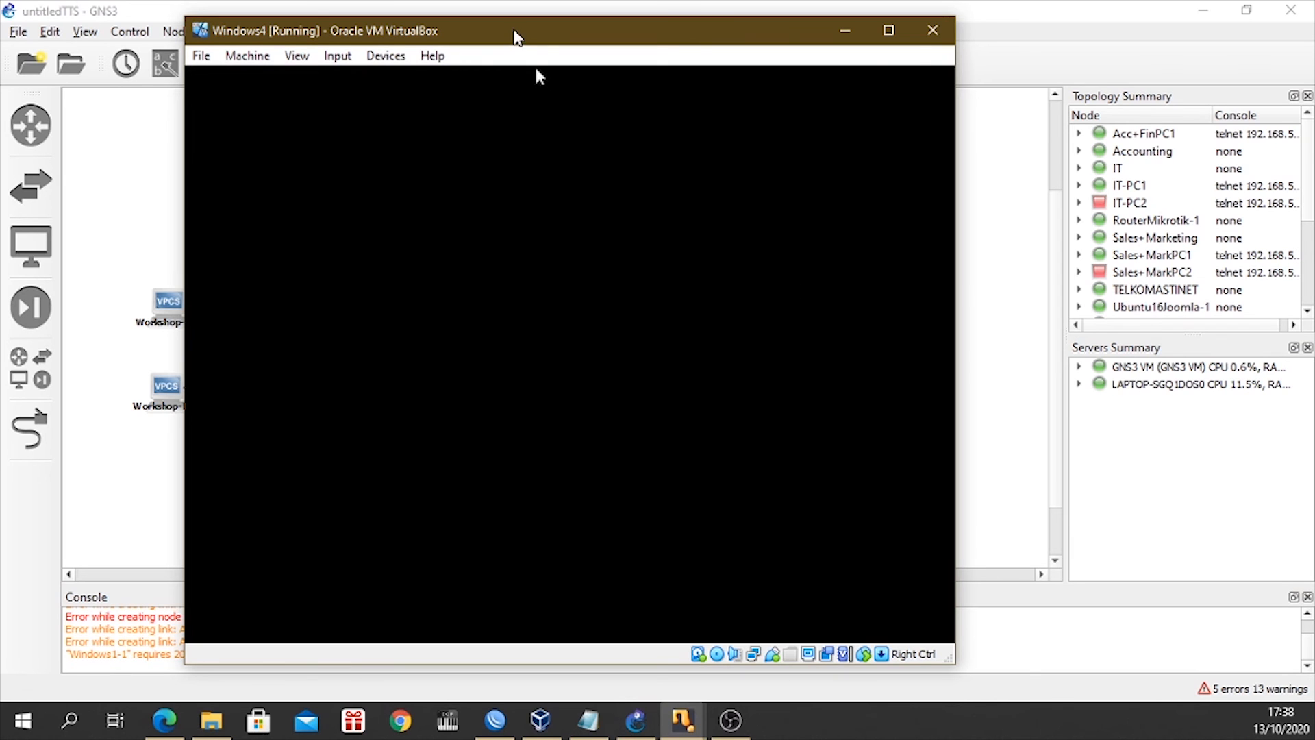
pyautogui.moveTo(515, 36); pyautogui.dragTo(524, 40)
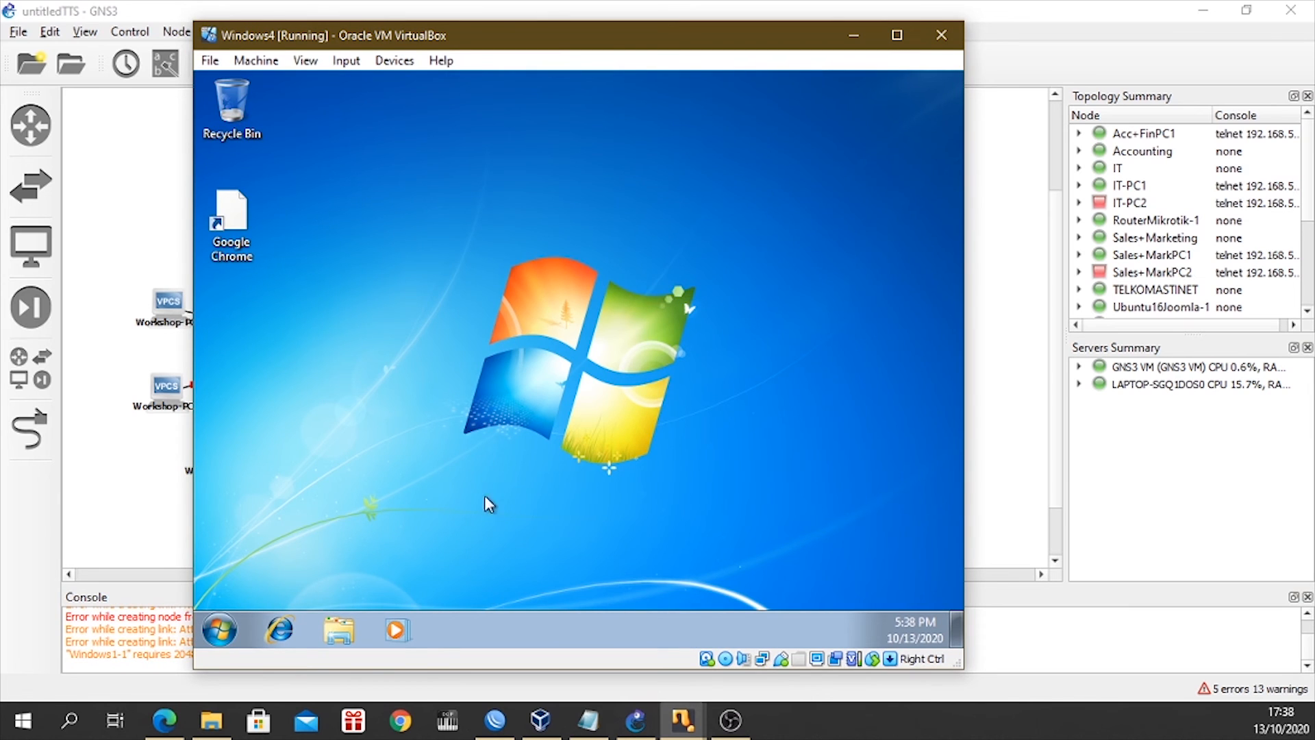
pyautogui.moveTo(484, 32); pyautogui.dragTo(518, 38)
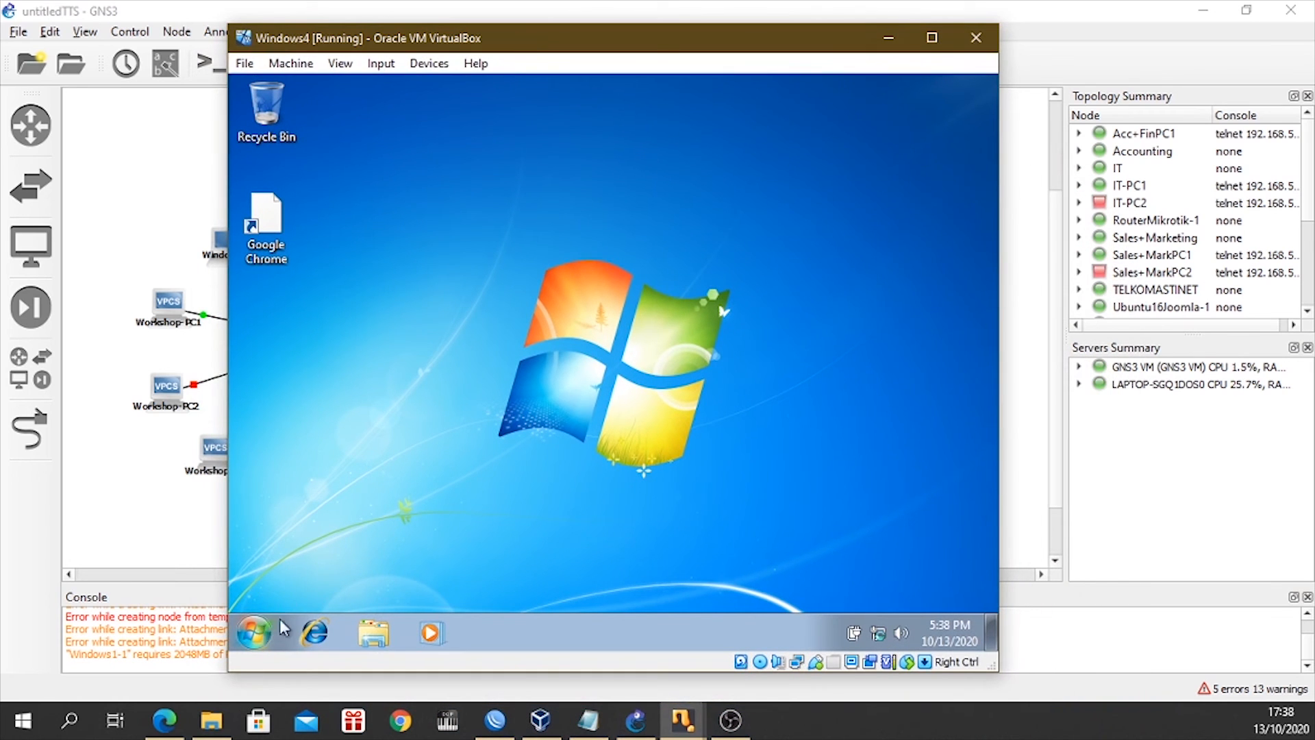
# Open a command prompt in Windows4 and set the network location to Public network, closing the location dialog.
pyautogui.press('super')
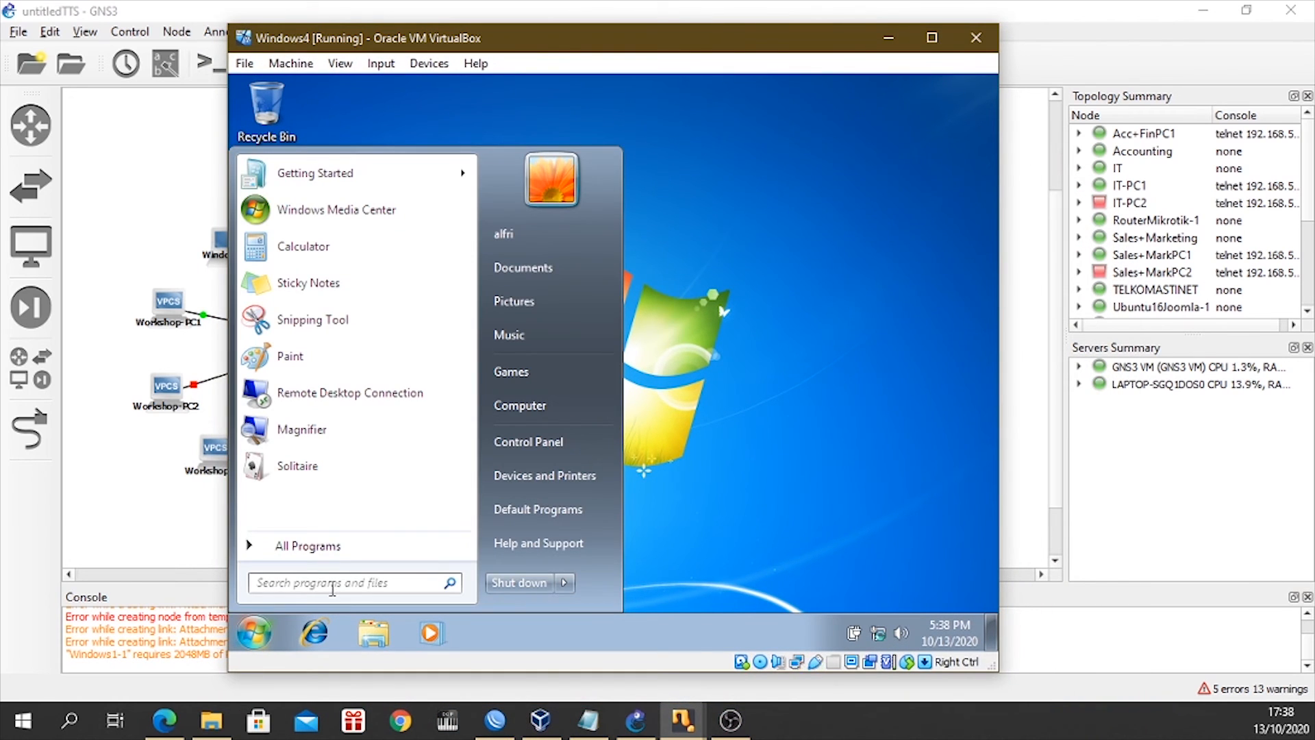
pyautogui.write('cmd')
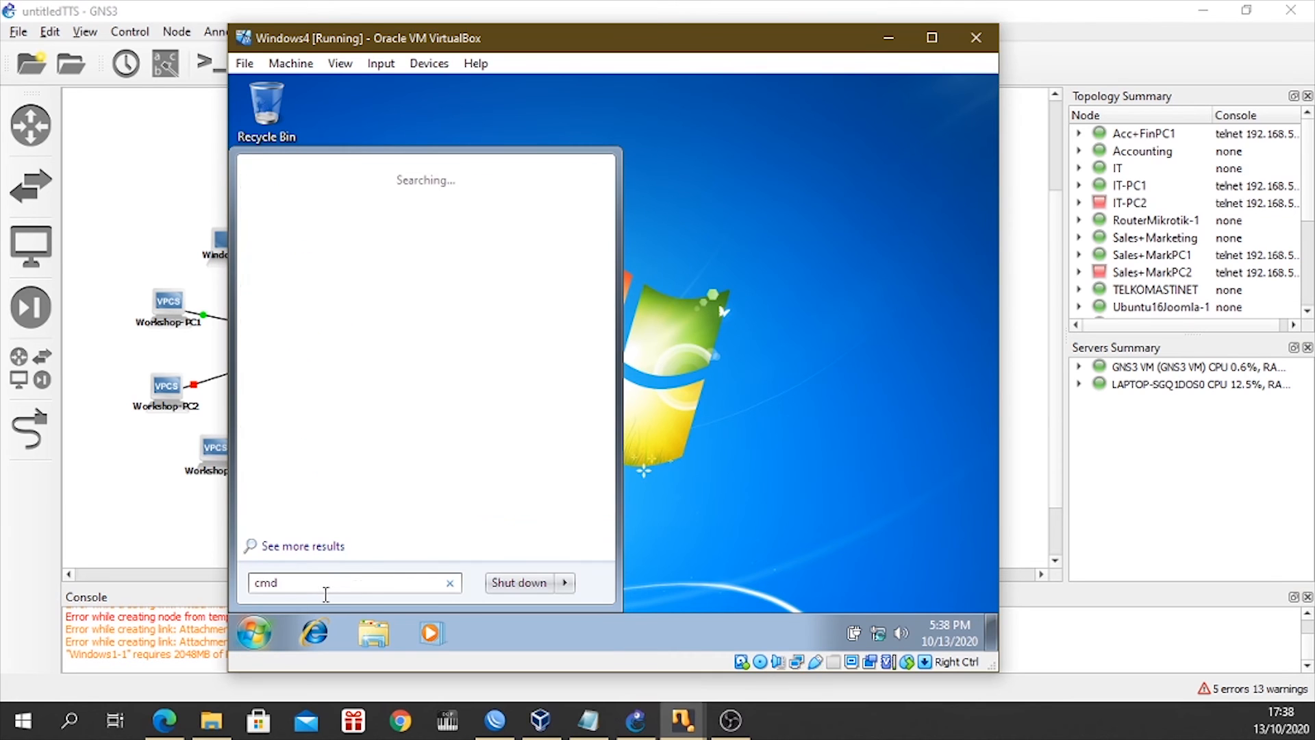
pyautogui.press('Return')
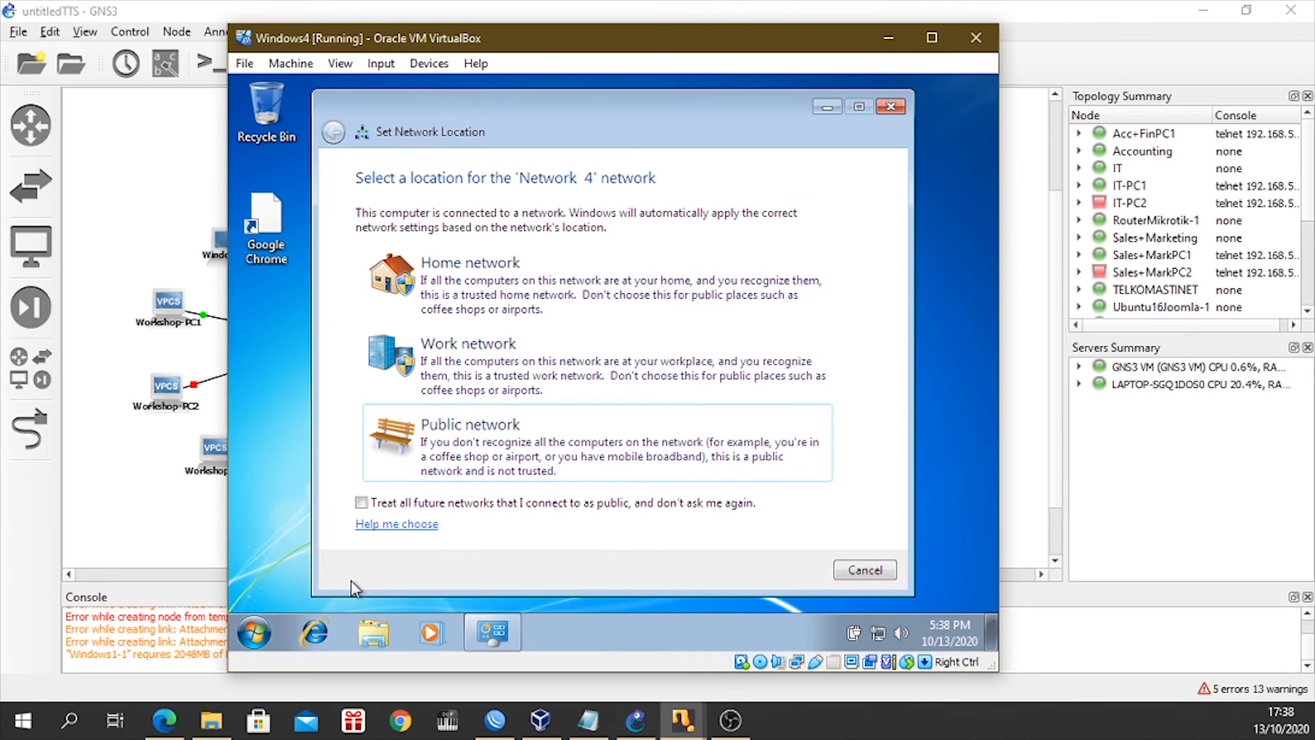
pyautogui.click(670, 591)
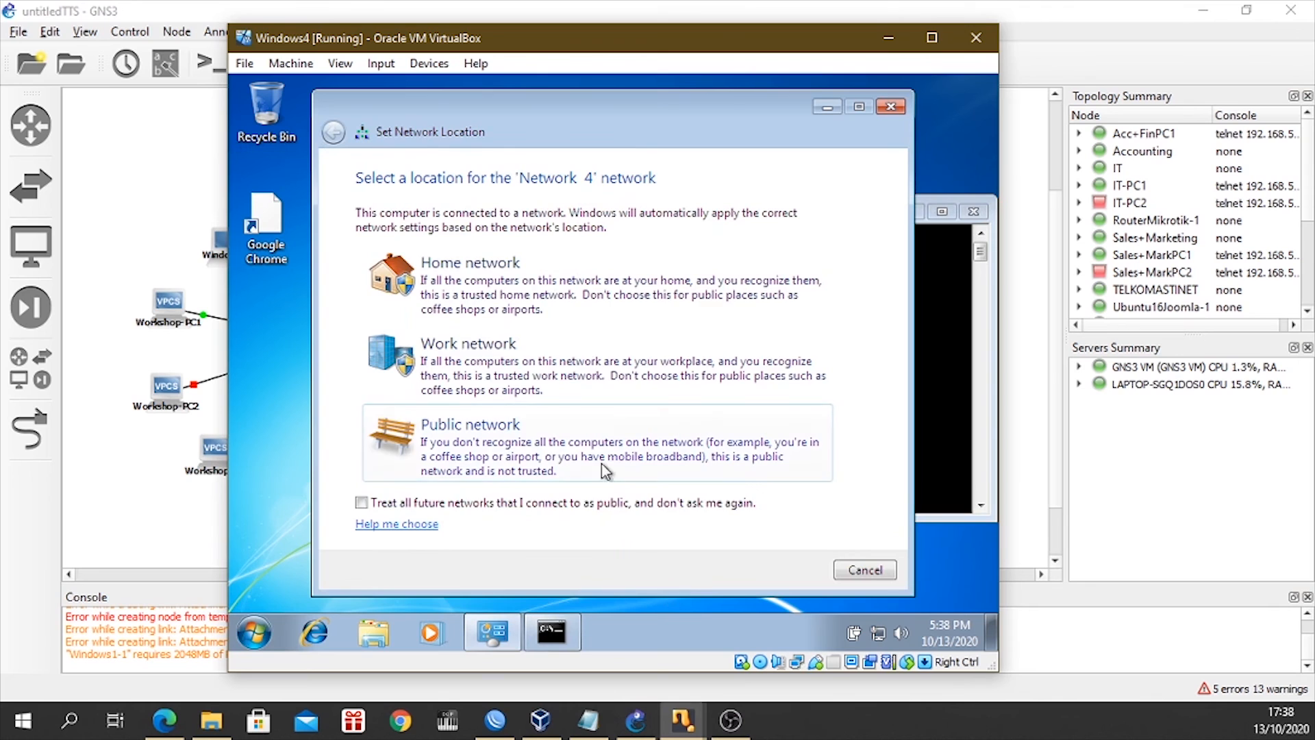
pyautogui.click(599, 457)
pyautogui.click(849, 563)
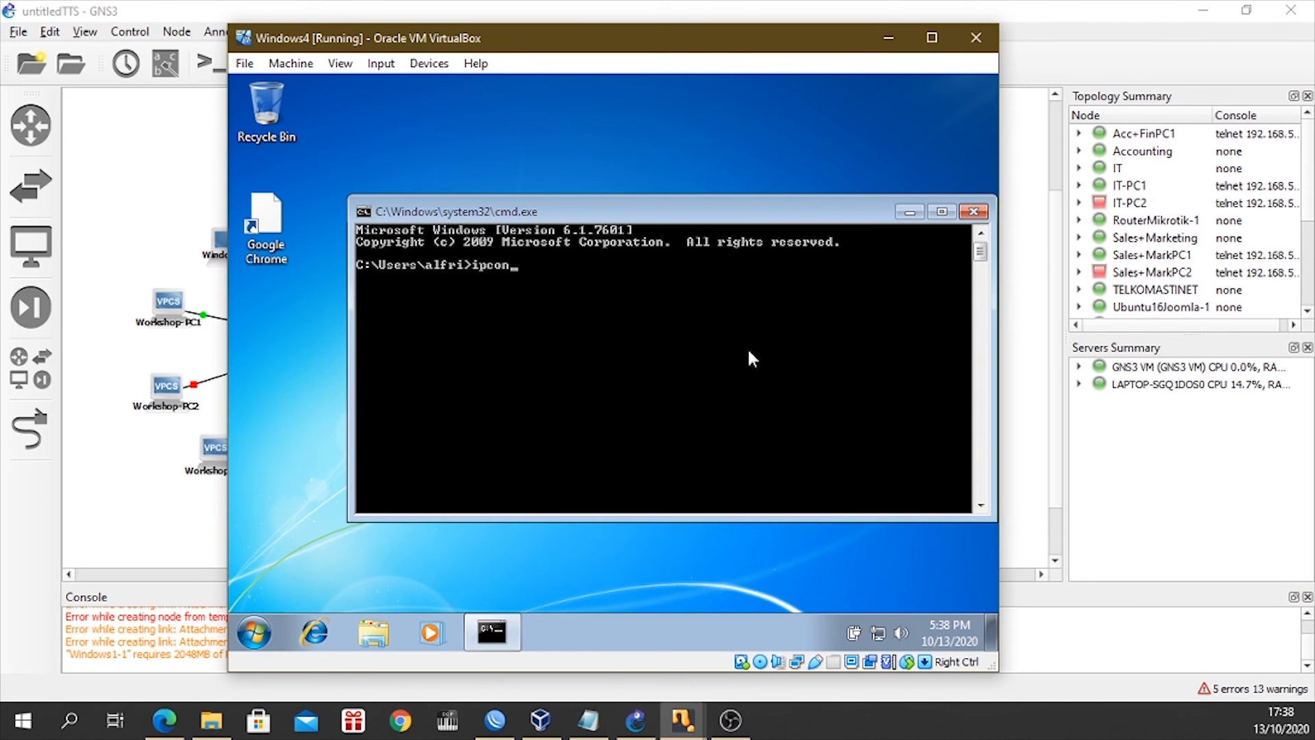
# Run ipconfig in Windows4 and compare its addressing with the Host4 row, 192.168.2.24, in the TTS Kamjar notes.
pyautogui.write('ipconfig')
pyautogui.press('Return')
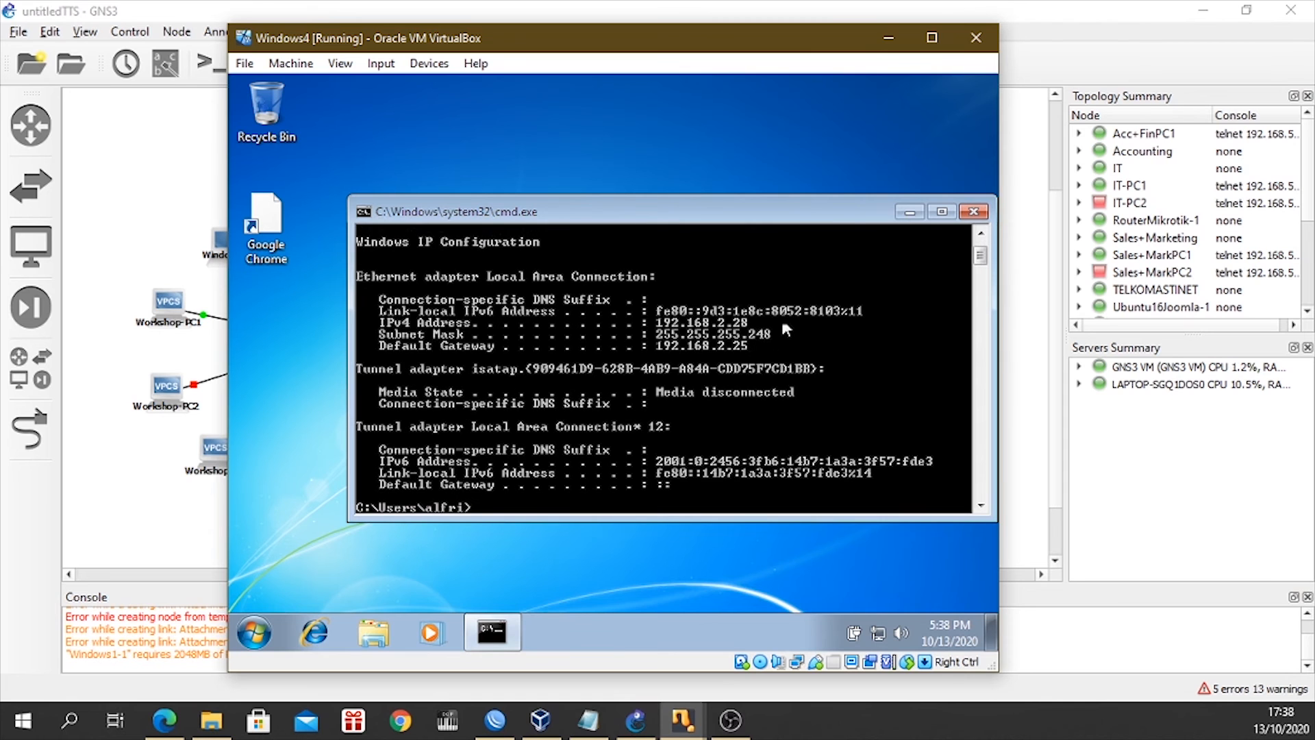
pyautogui.moveTo(906, 211); pyautogui.dragTo(887, 213)
pyautogui.click(587, 719)
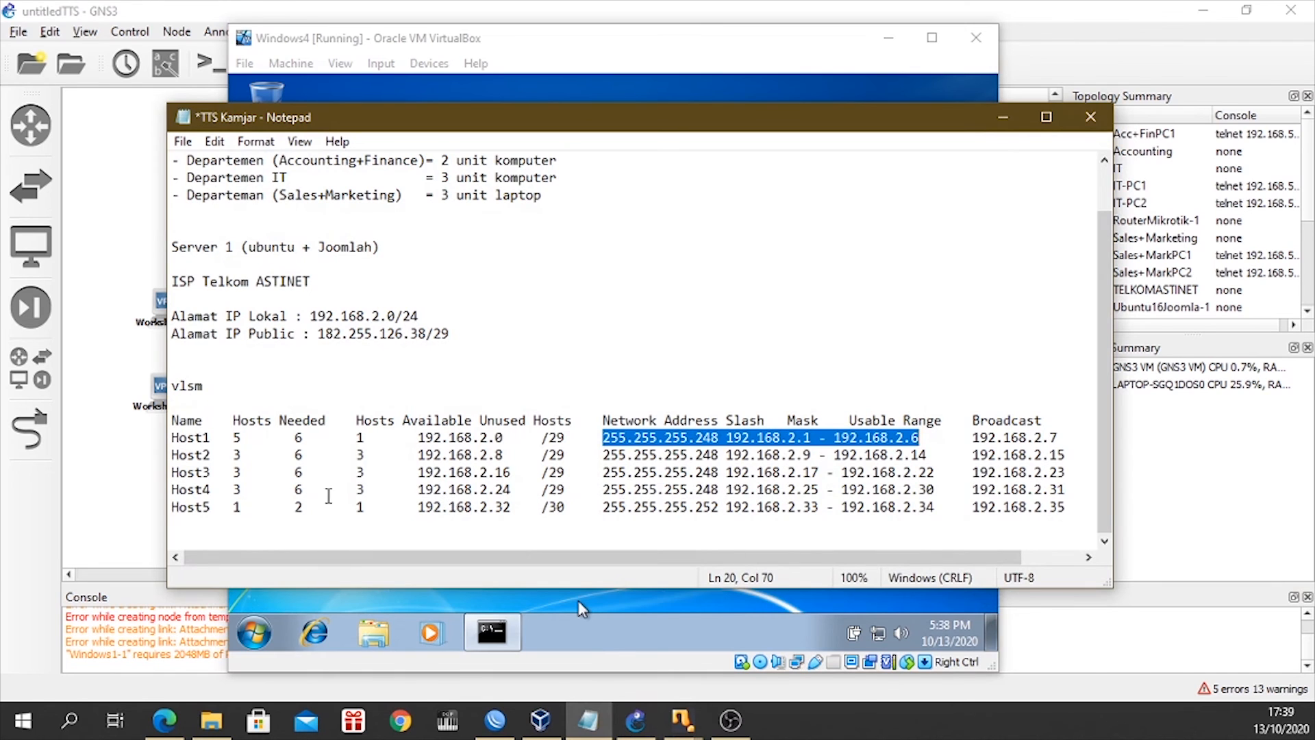
pyautogui.moveTo(355, 490); pyautogui.dragTo(514, 494)
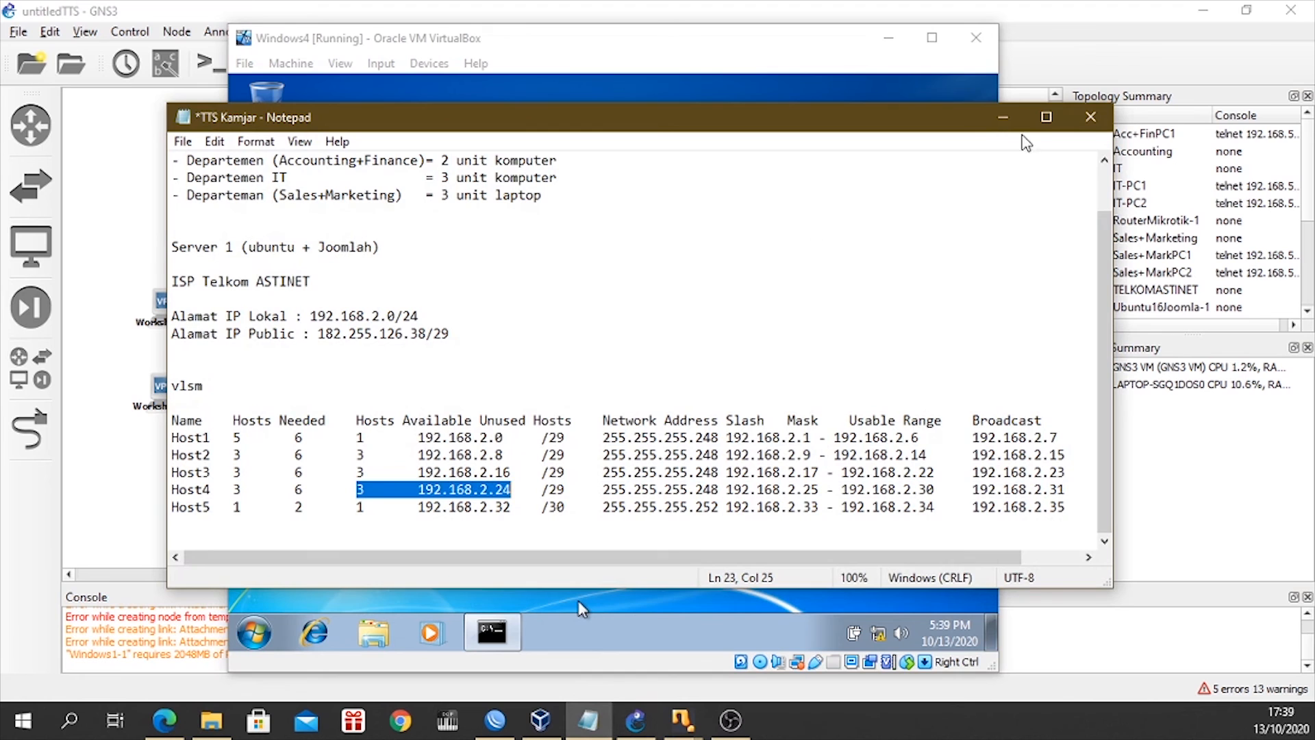
pyautogui.click(1003, 117)
# Check Windows4-1's place in the topology and ping 192.168.2.34 from the Windows4 command prompt.
pyautogui.click(888, 38)
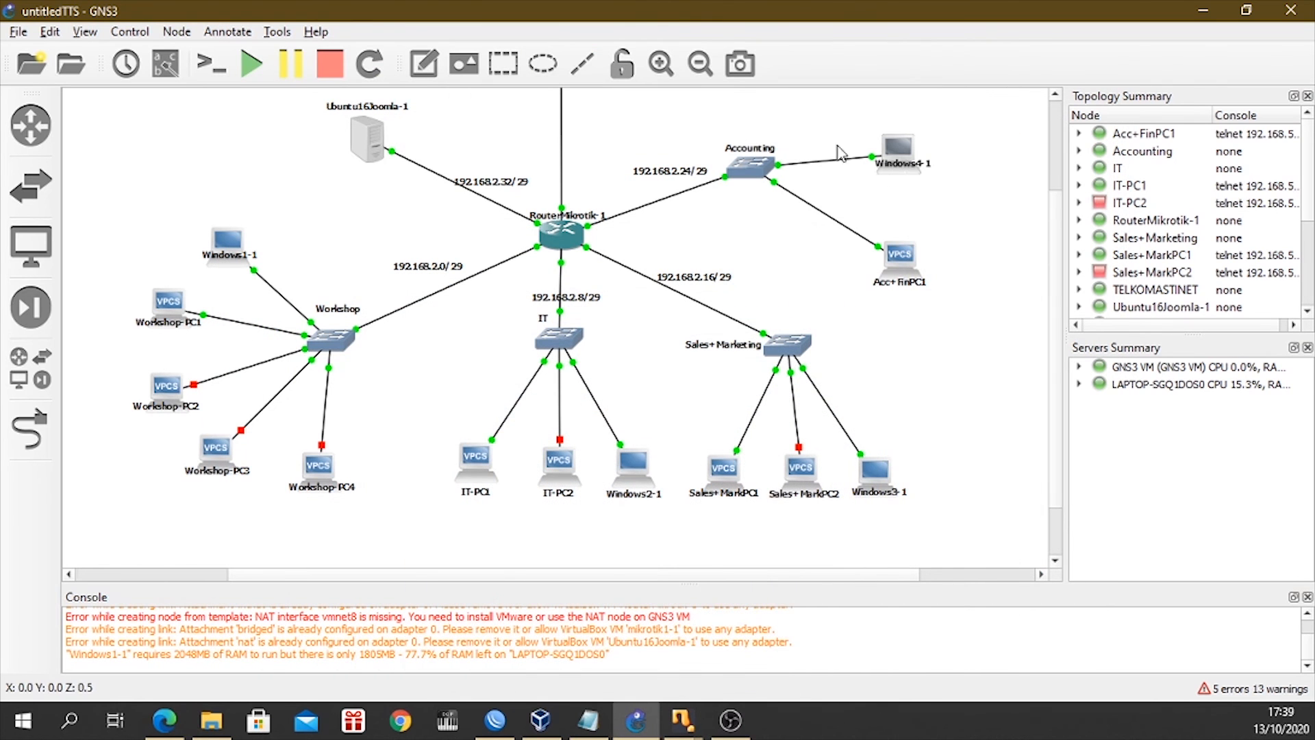
pyautogui.moveTo(682, 719)
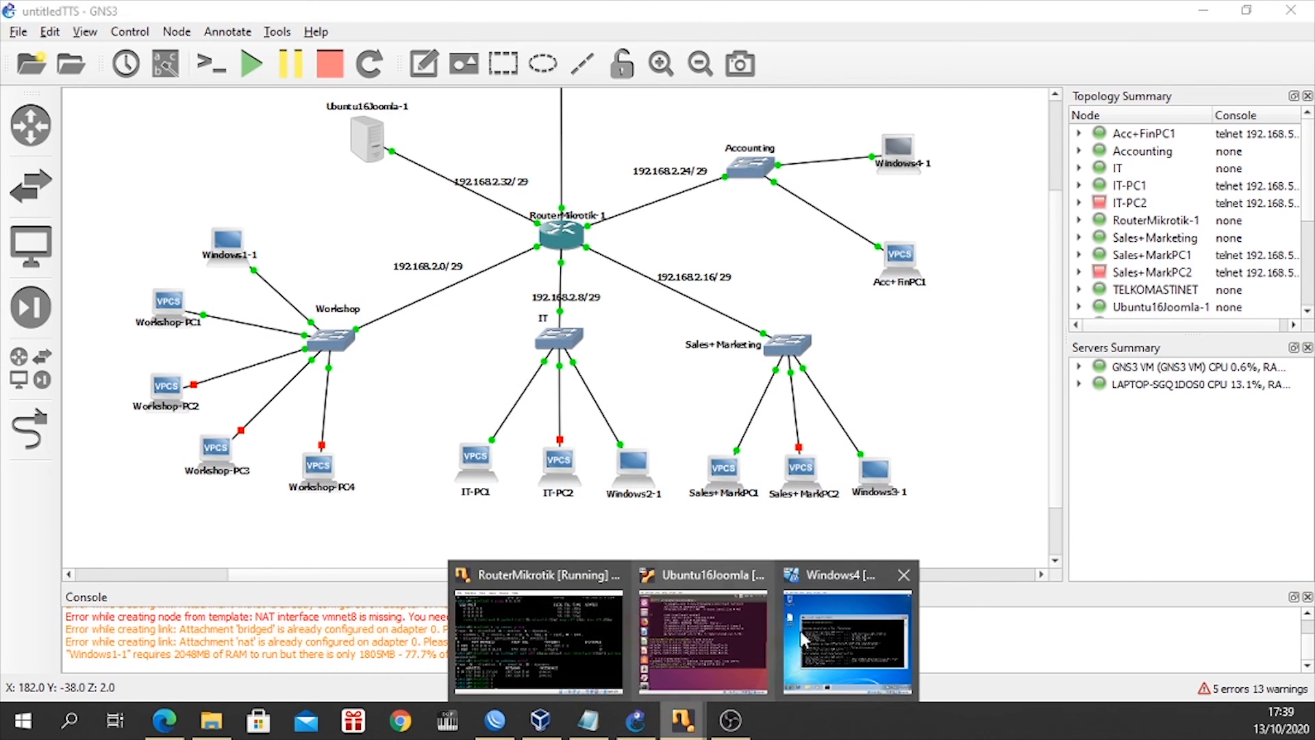
pyautogui.click(837, 624)
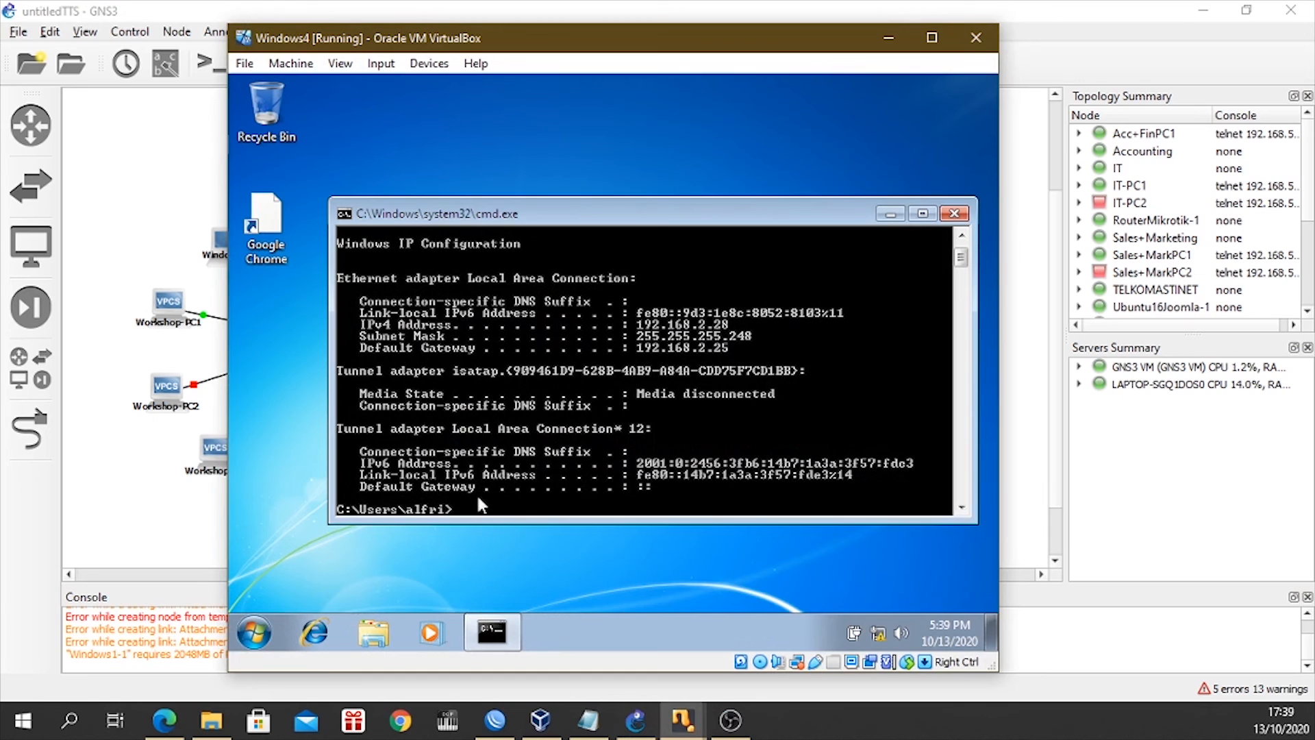
pyautogui.write('ping 192.168.2.34')
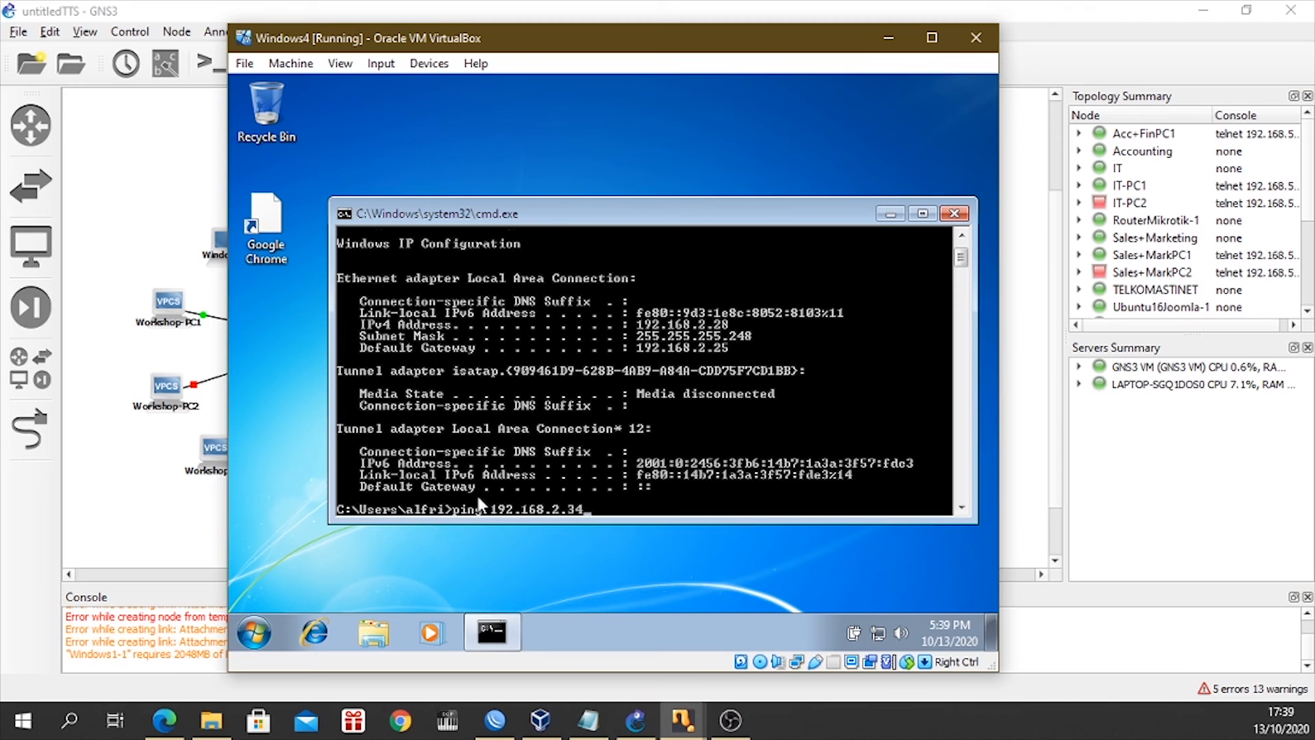
pyautogui.press('Return')
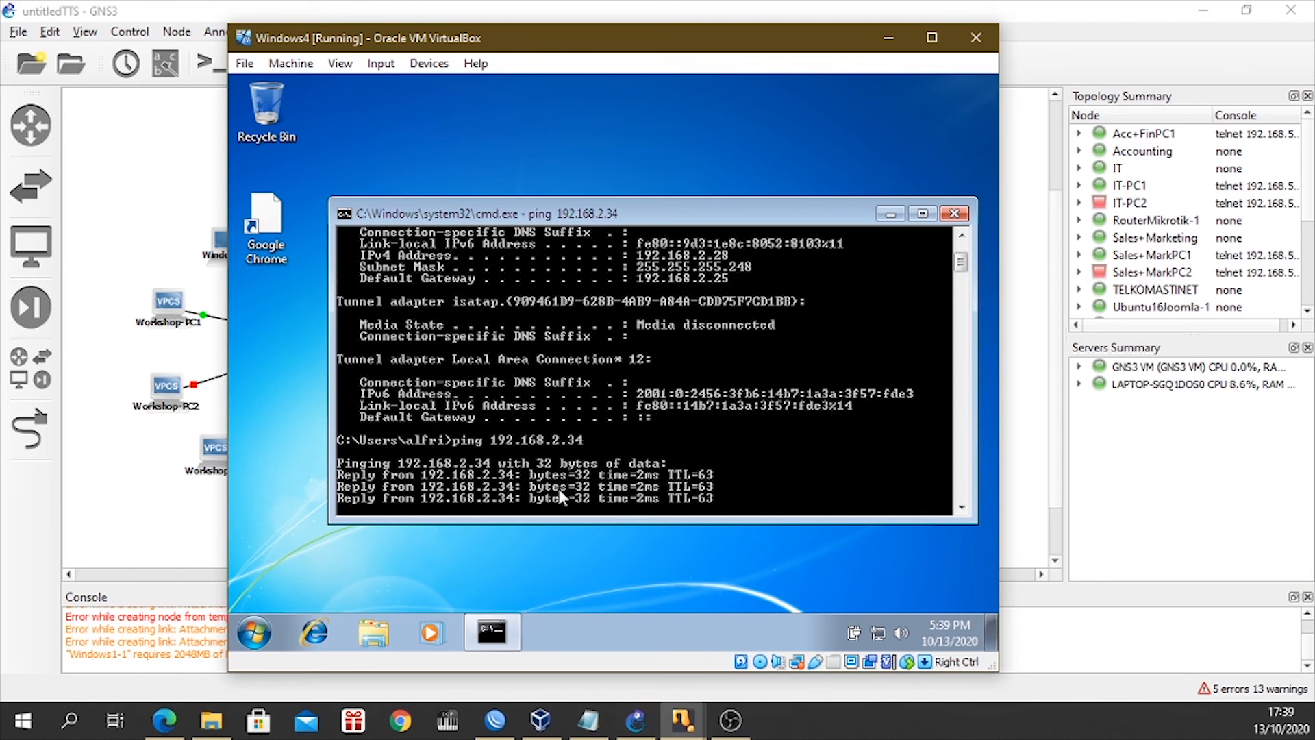
pyautogui.press('Return')
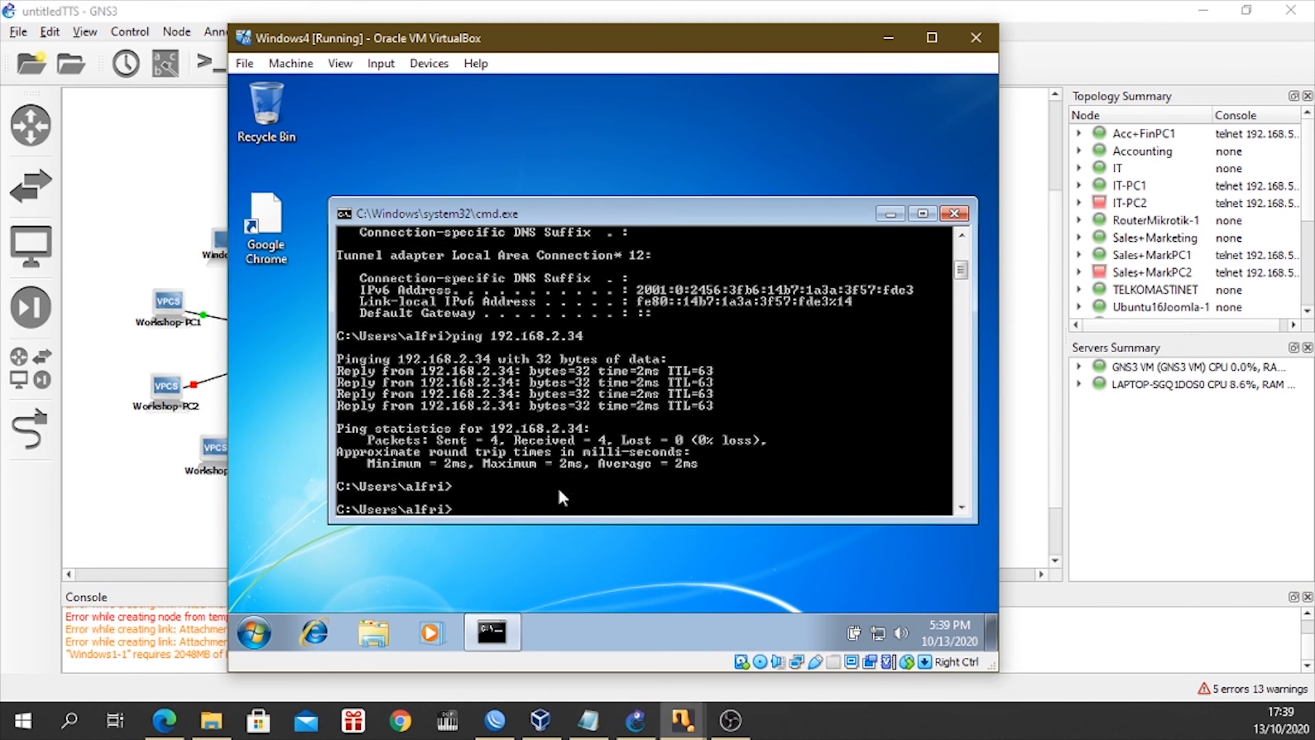
# Open Internet Explorer in Windows4 and postpone the Internet Explorer 8 setup.
pyautogui.click(304, 637)
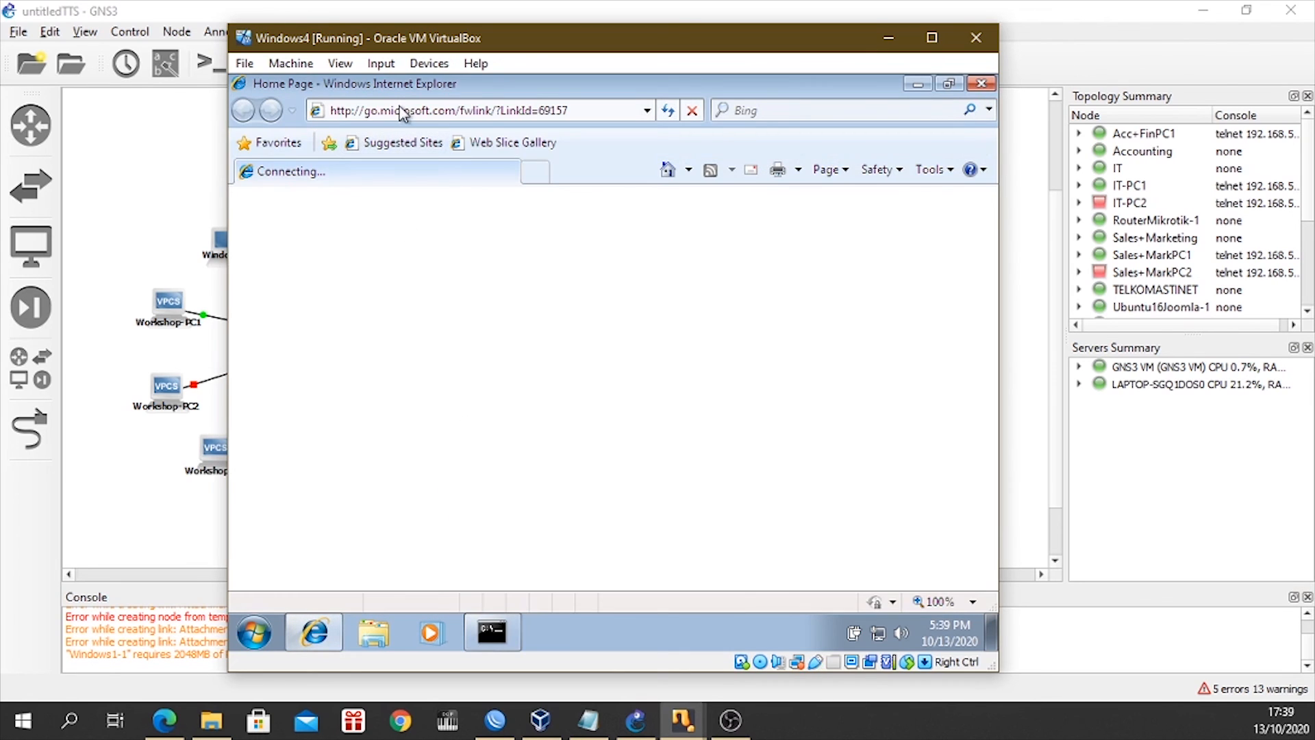
pyautogui.click(402, 112)
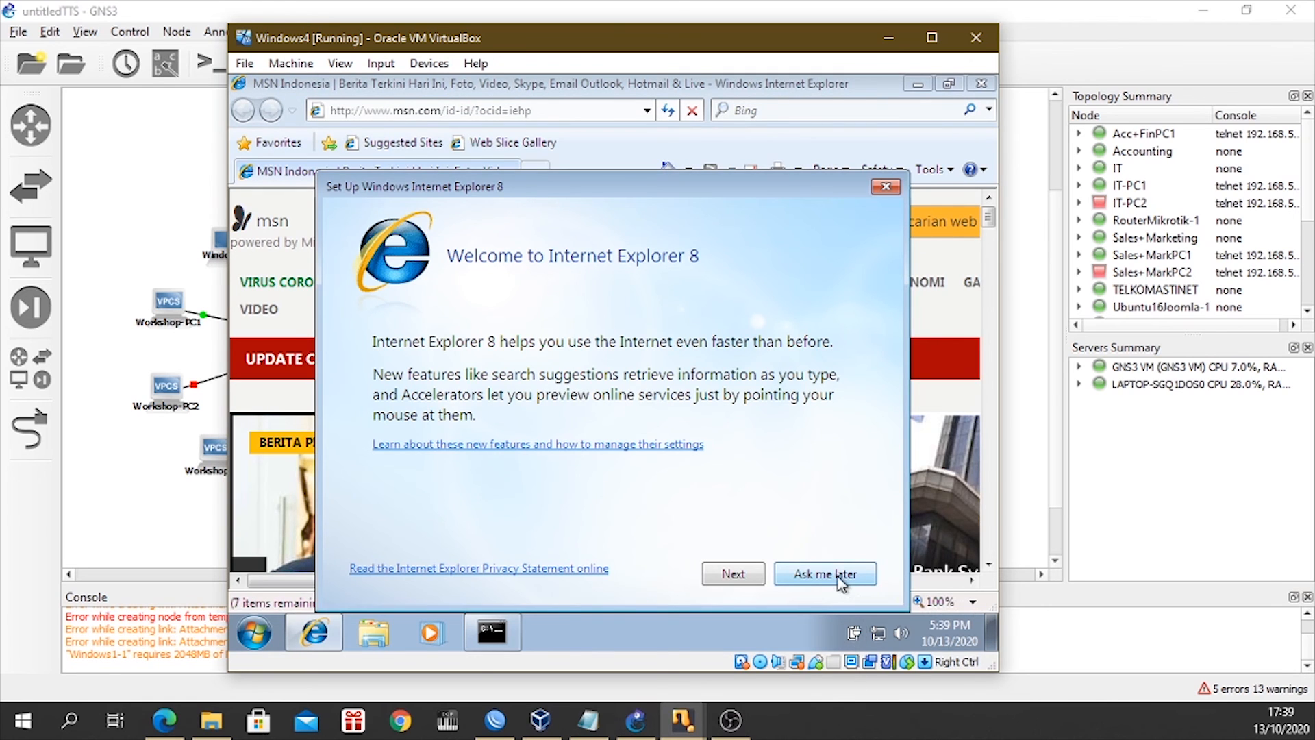
pyautogui.click(837, 577)
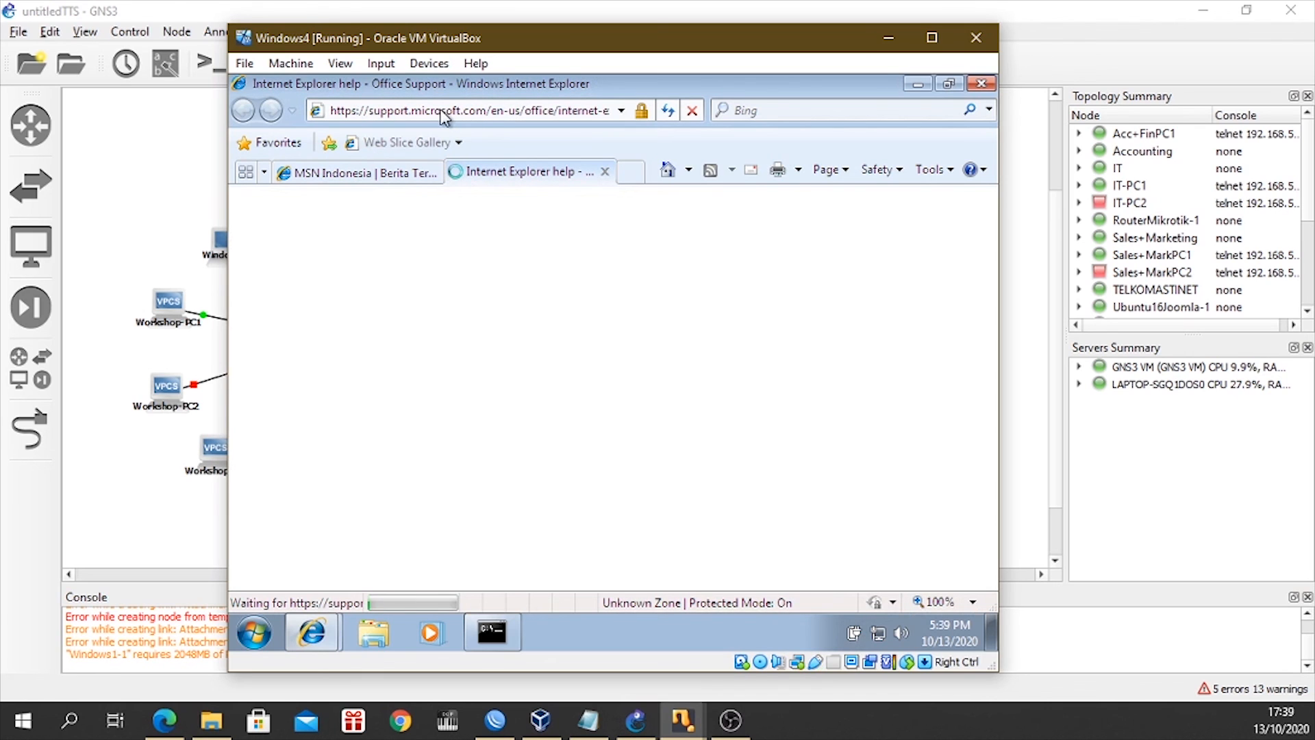
# Load the Joomla site at 192.168.2.34/joomla in Windows4's Internet Explorer.
pyautogui.click(444, 116)
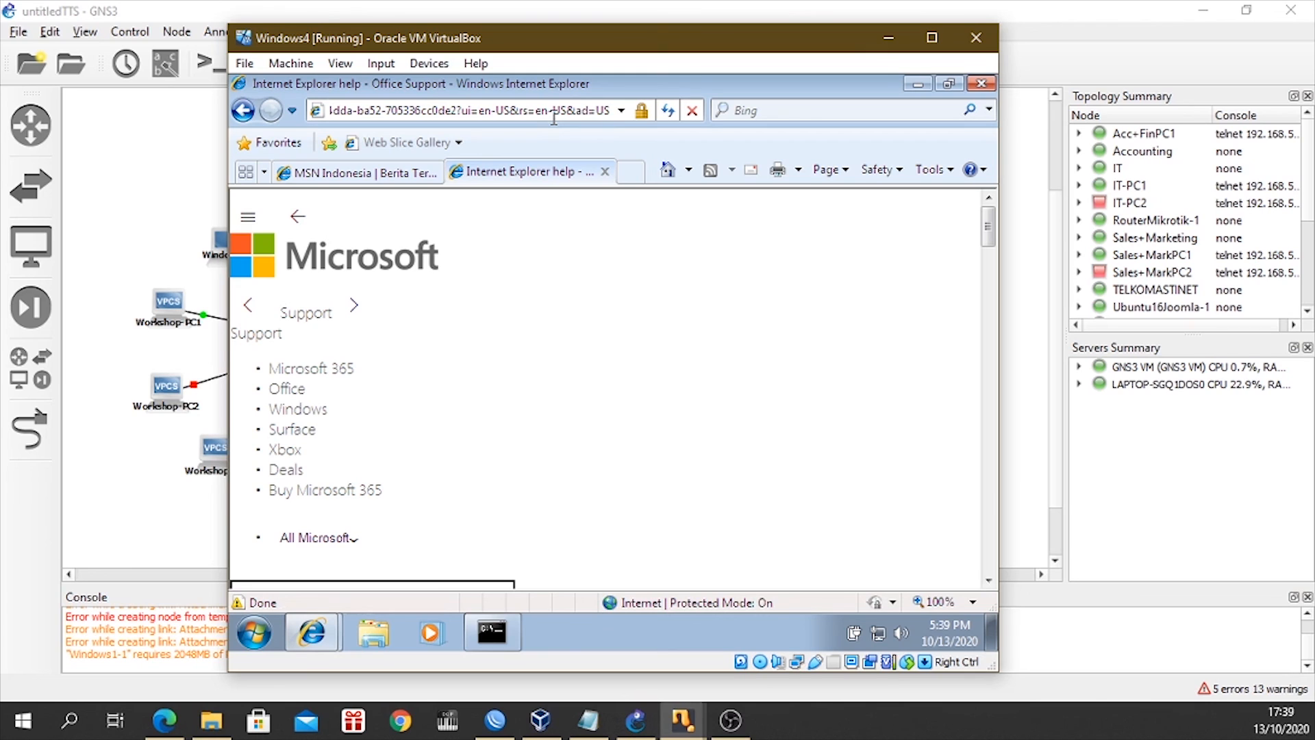
pyautogui.click(553, 118)
pyautogui.write('192.168.2')
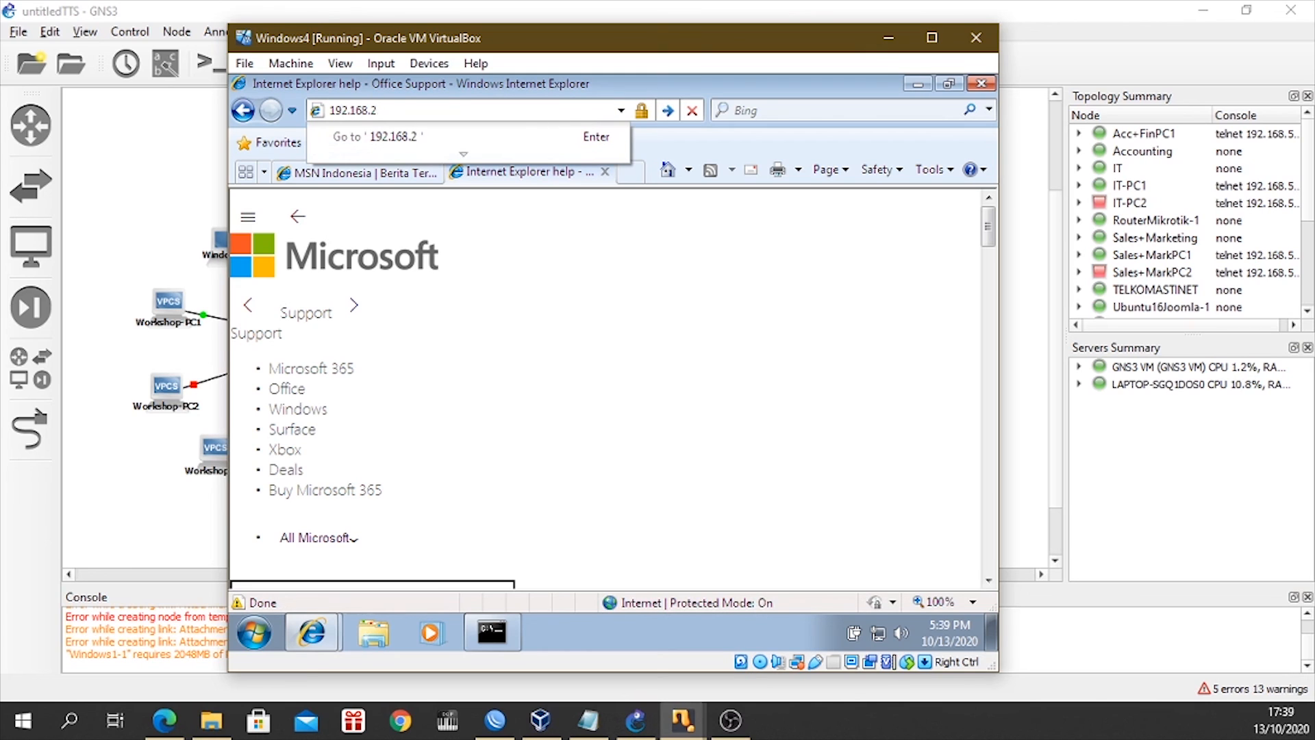
pyautogui.write('.34/joom')
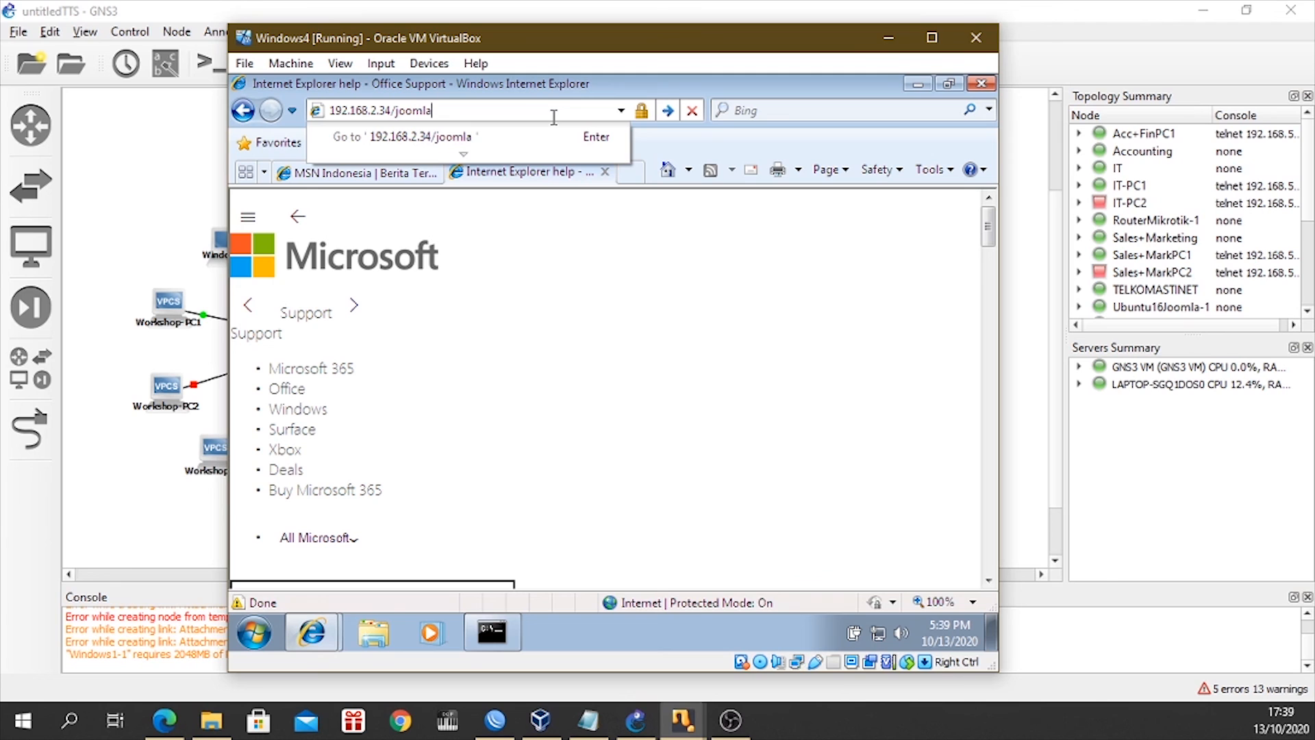
pyautogui.write('la')
pyautogui.press('Return')
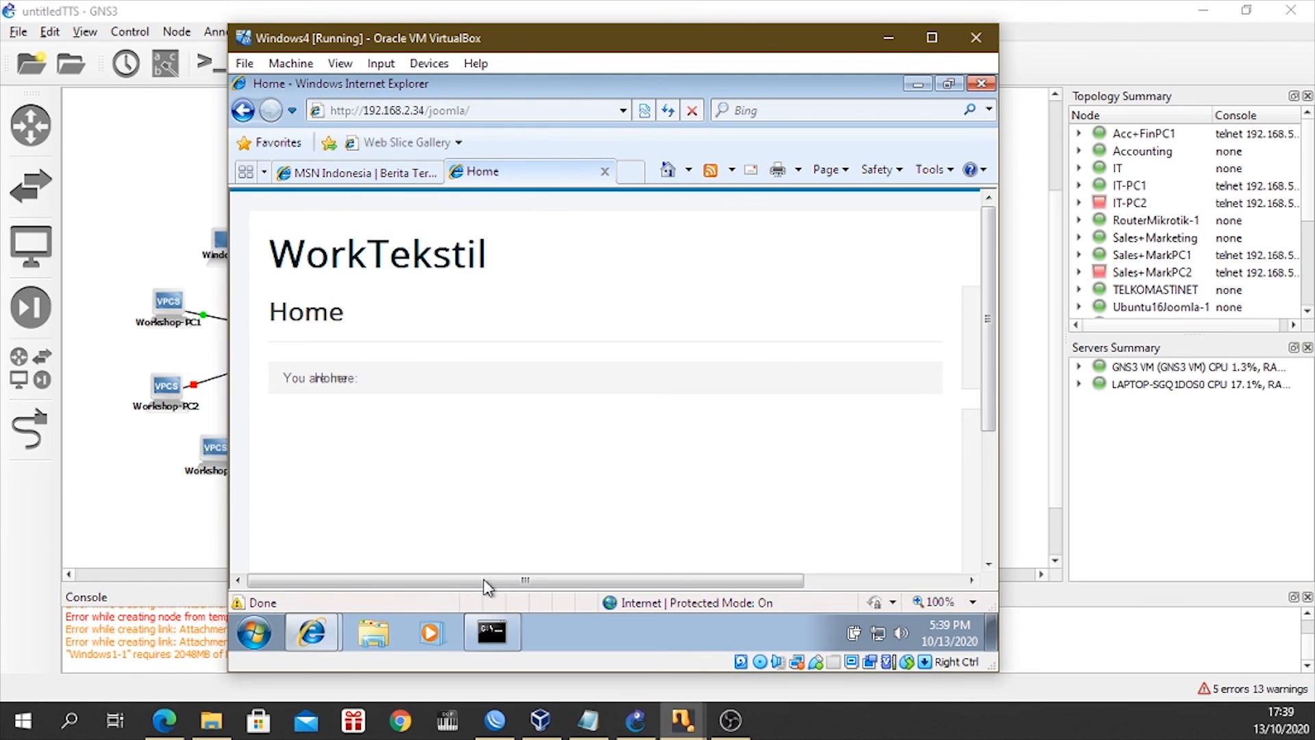
# Locate the Login Form on the WorkTekstil home page and place the cursor in its username field.
pyautogui.moveTo(490, 580); pyautogui.dragTo(759, 583)
pyautogui.scroll(-2, 798, 473)
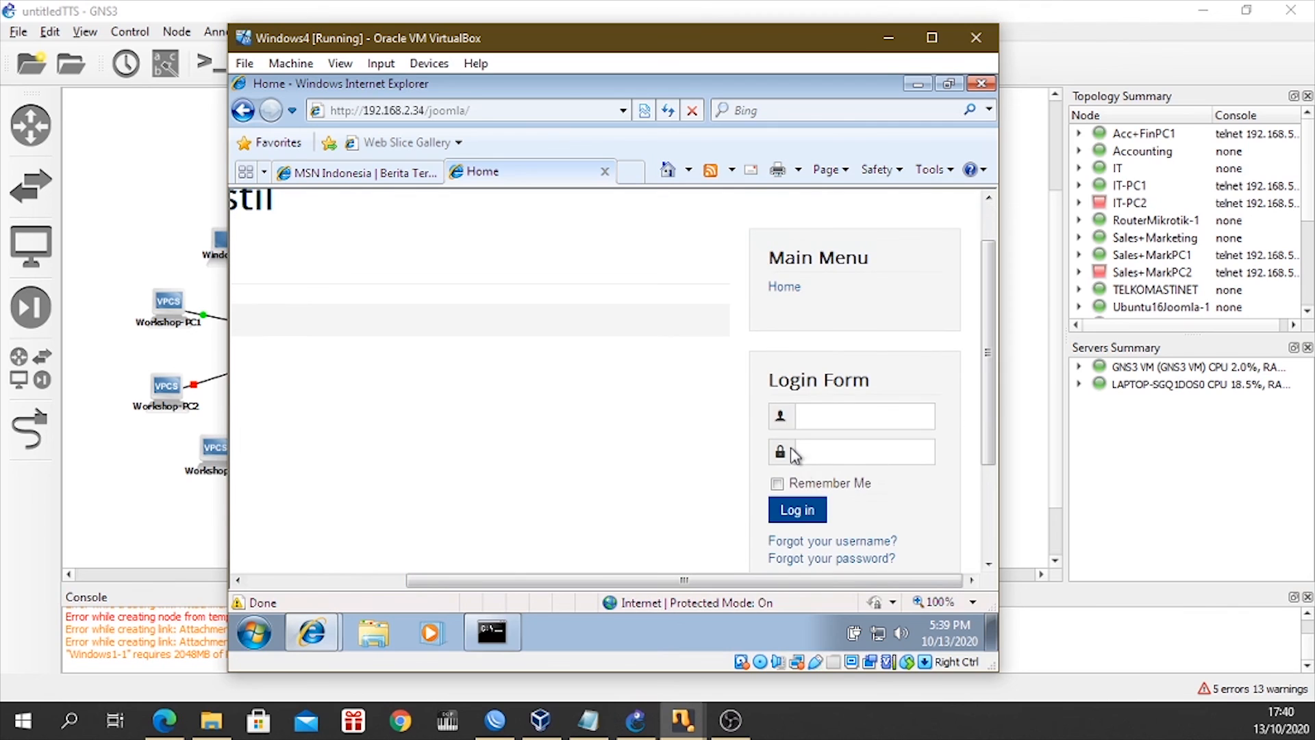
pyautogui.click(828, 417)
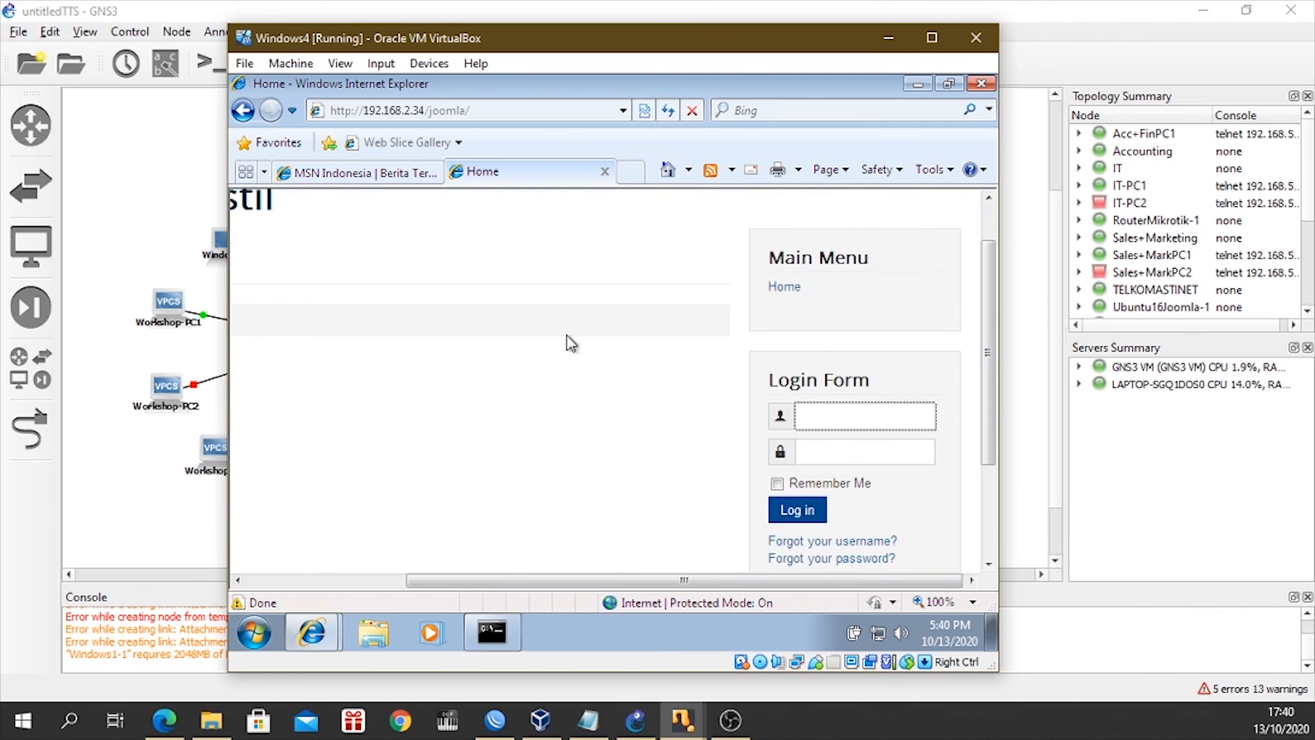
# Open the Joomla administrator login page at 192.168.2.34/joomla/administrator.
pyautogui.click(488, 110)
pyautogui.click(488, 110)
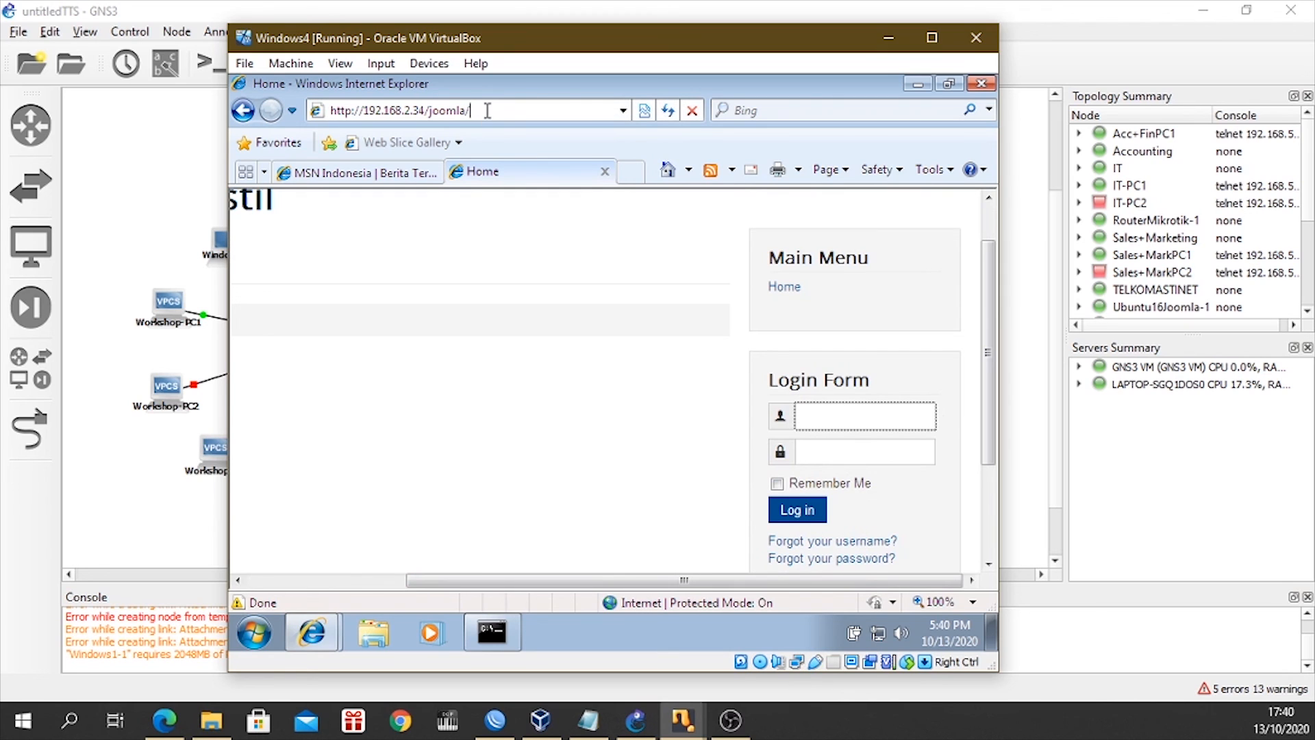
pyautogui.write('administrator')
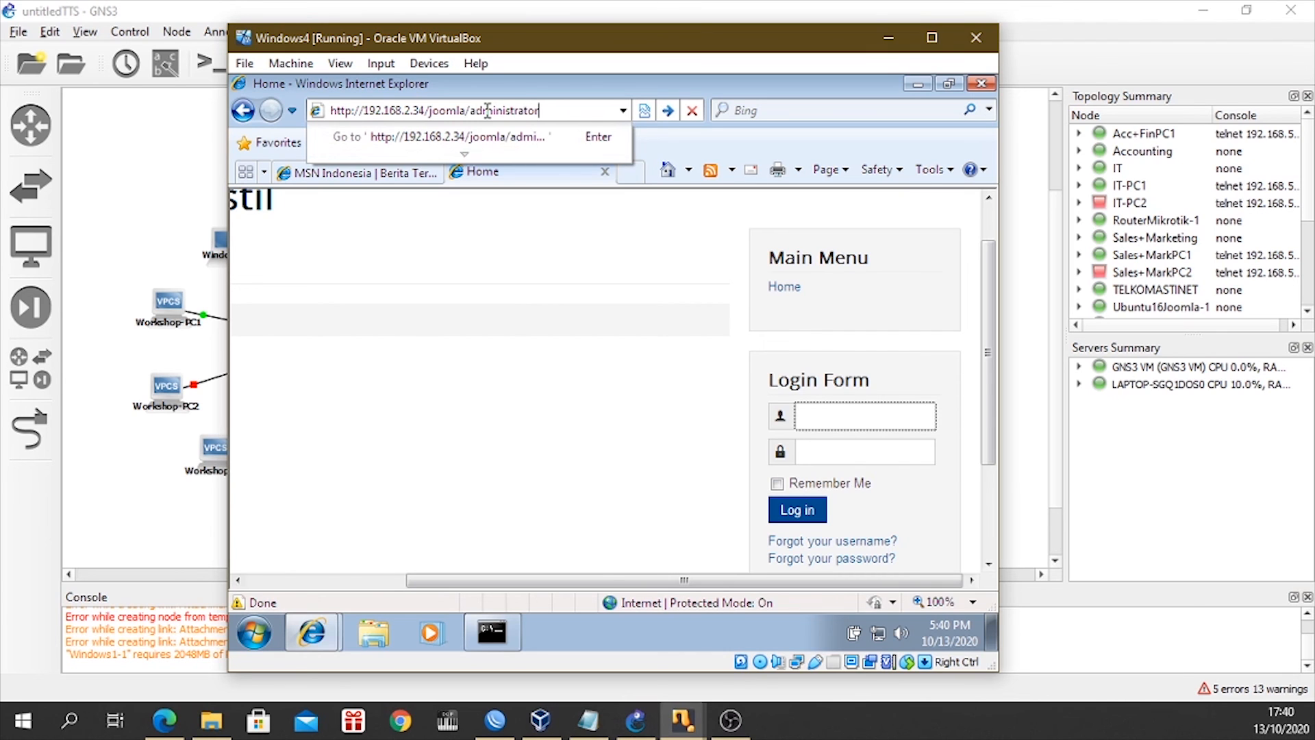
pyautogui.press('Return')
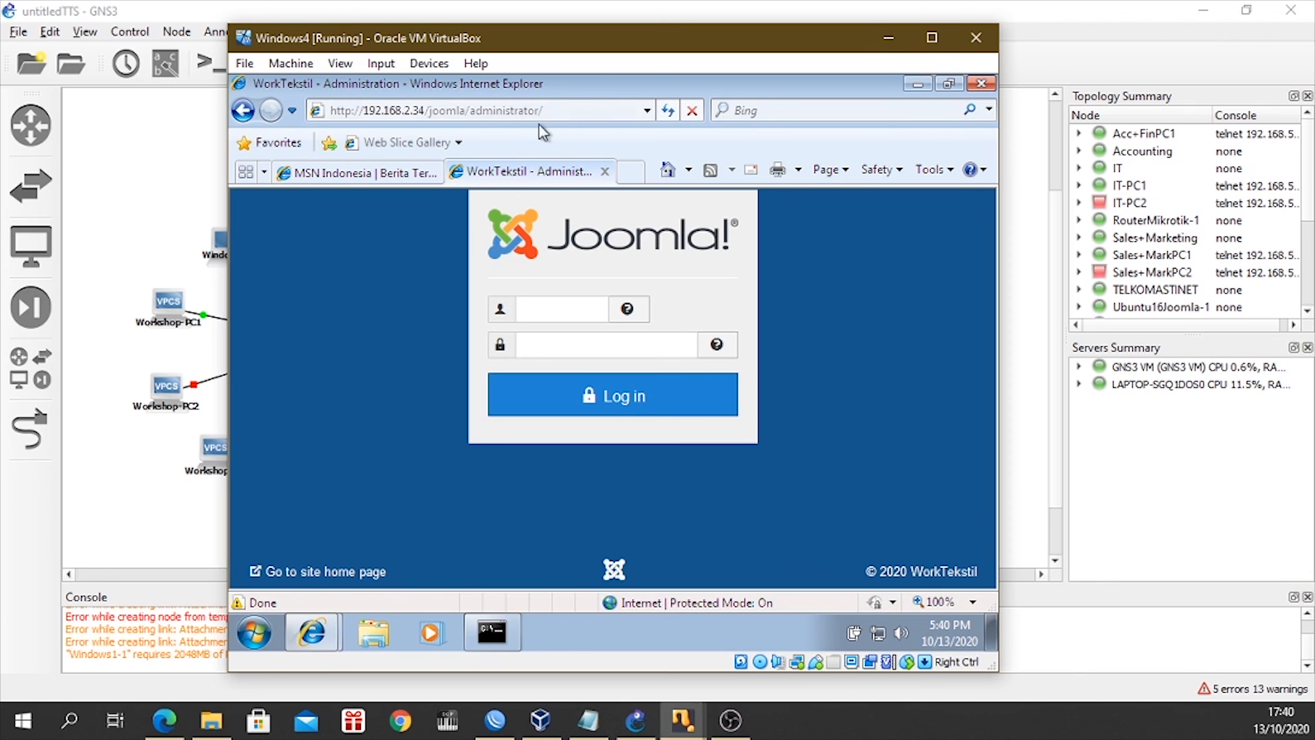
# Ping 8.8.8.8 from the Windows4 command prompt, then close the virtual machine's window to return to the topology.
pyautogui.click(491, 617)
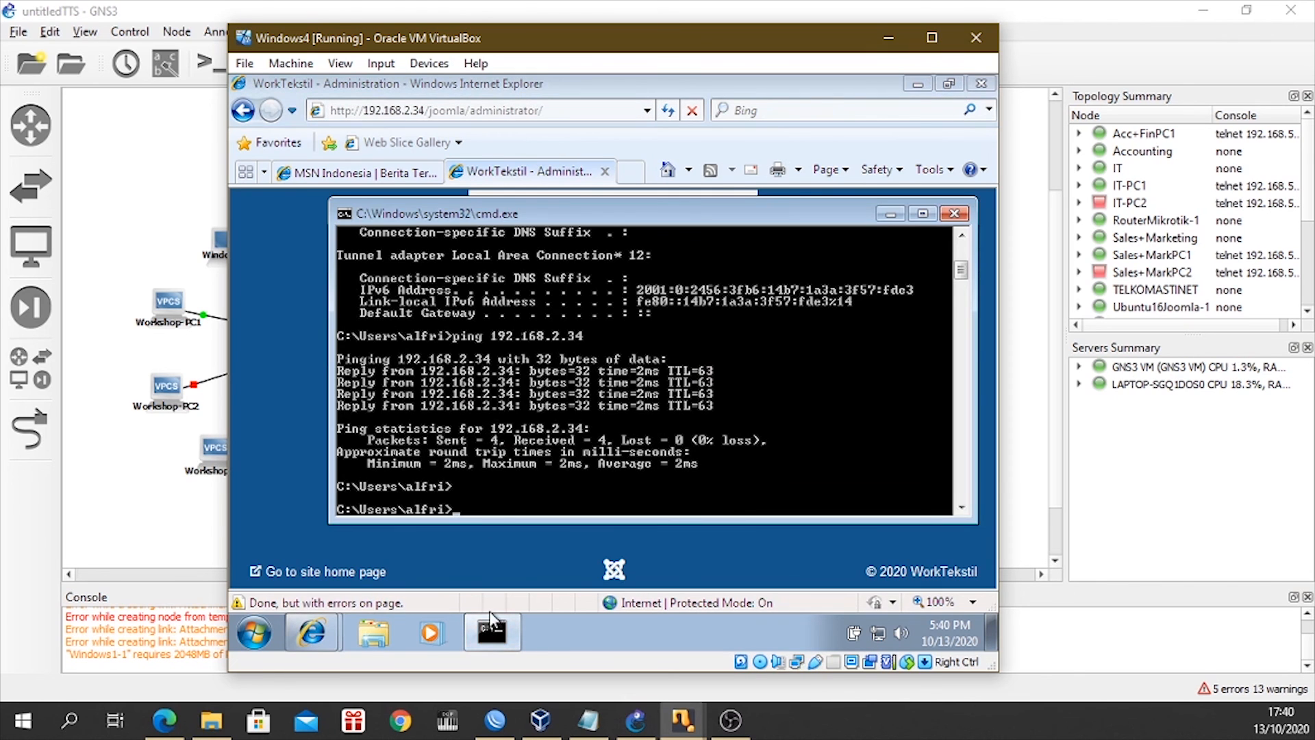
pyautogui.write('ping 8.8.8.8')
pyautogui.press('Return')
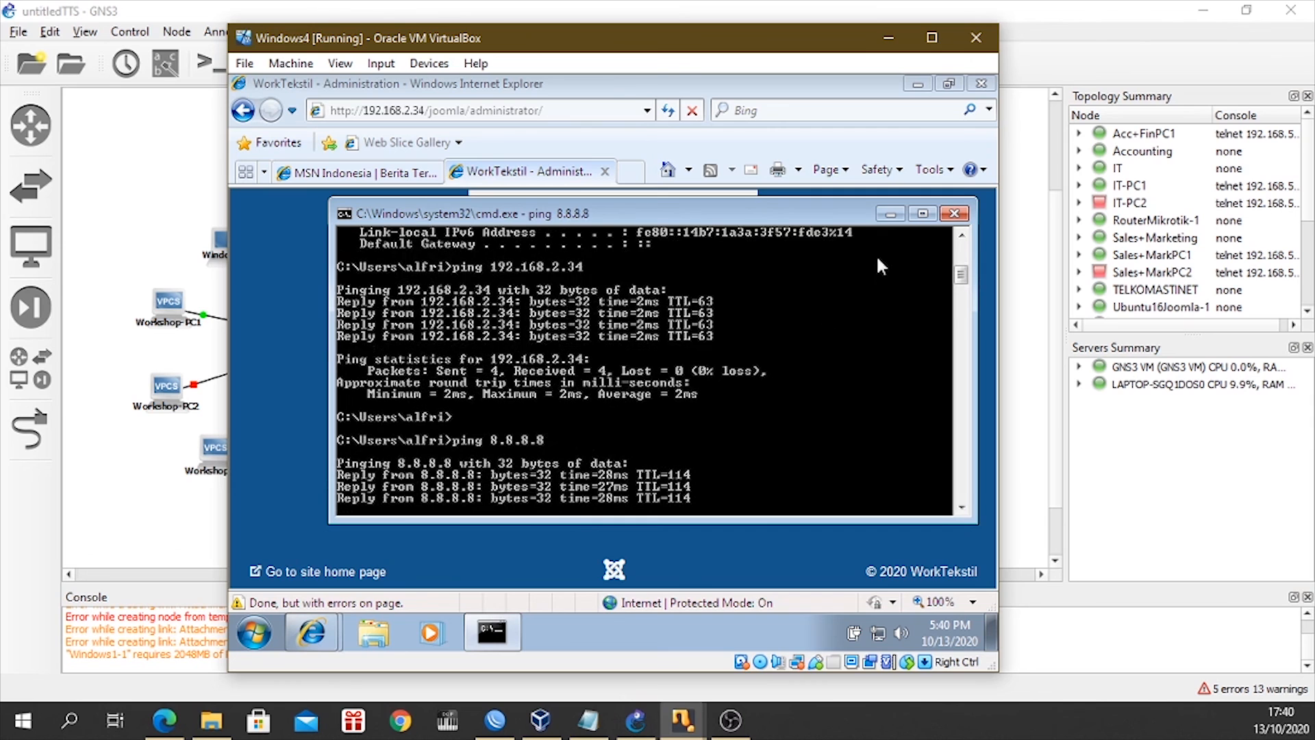
pyautogui.hotkey('ctrl', 'c')
pyautogui.click(890, 214)
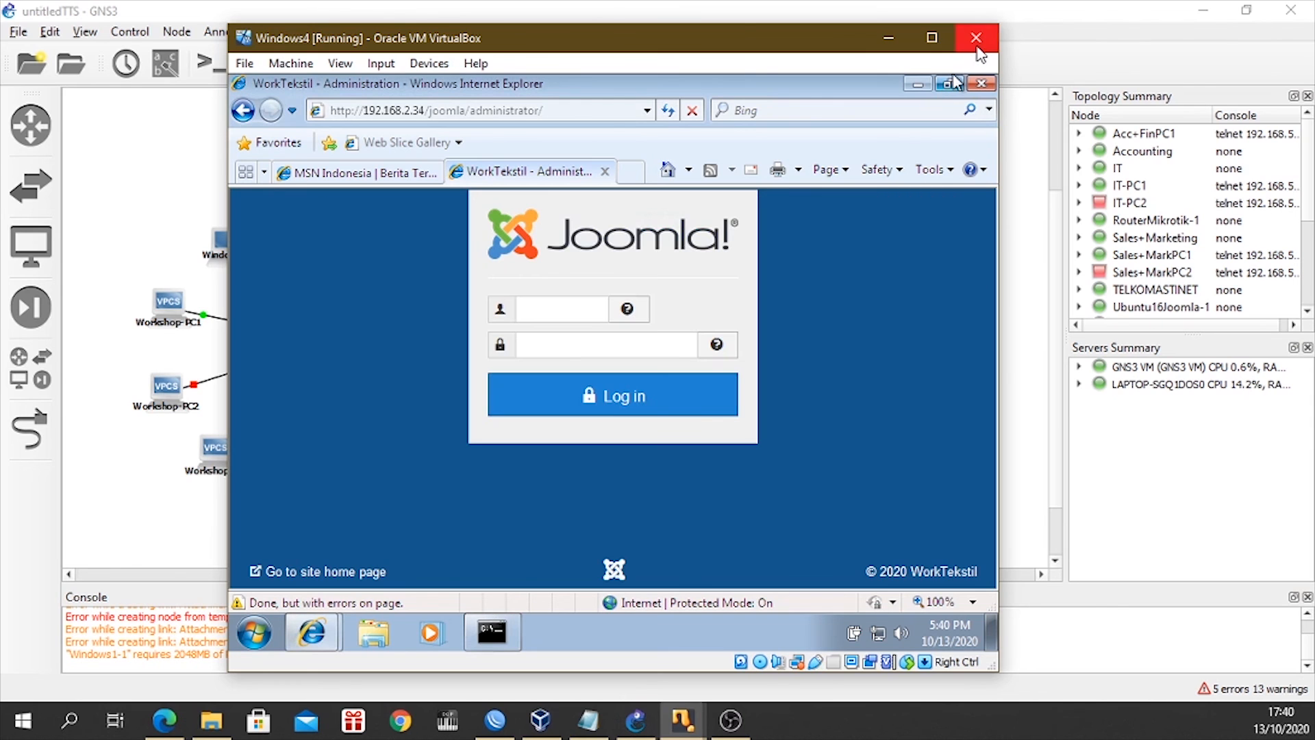
pyautogui.press('Control_R+q')
pyautogui.click(537, 408)
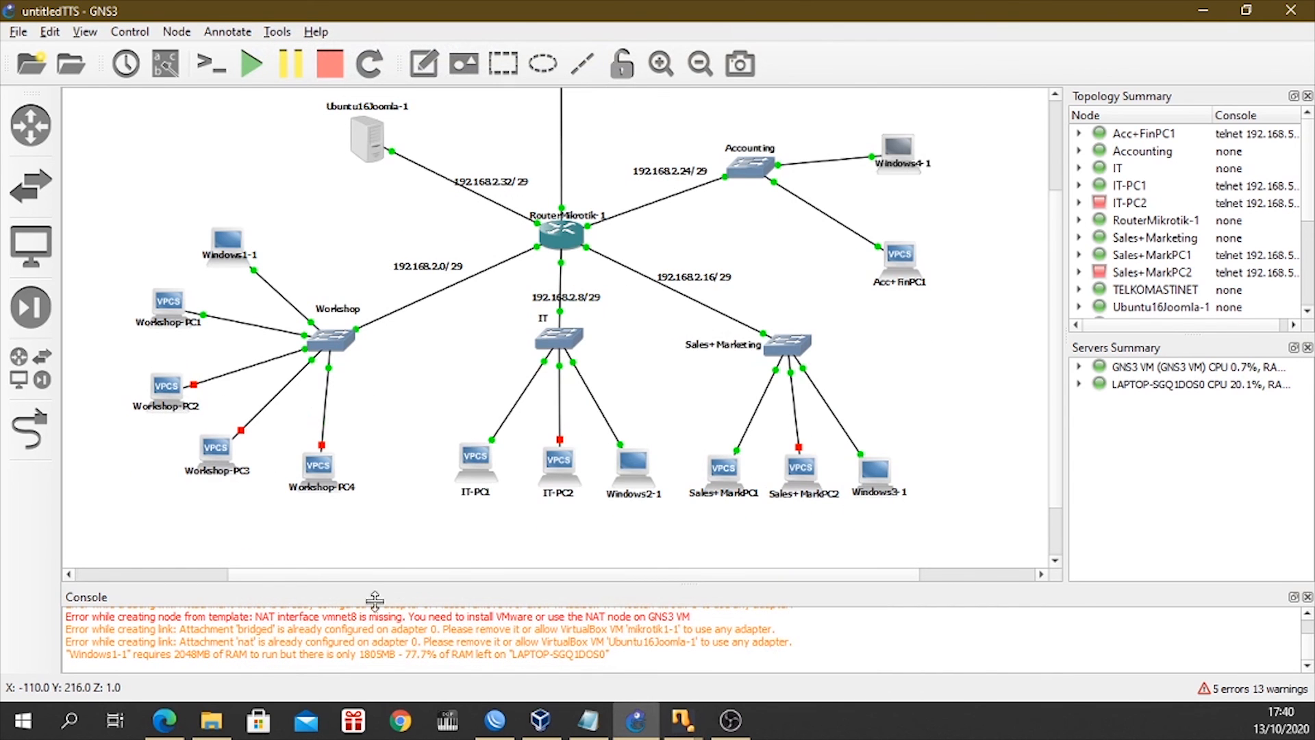
# Switch to Edge to review the company requirements in TTS-KAMJAR-2020.pdf, then return to the GNS3 topology.
pyautogui.click(164, 720)
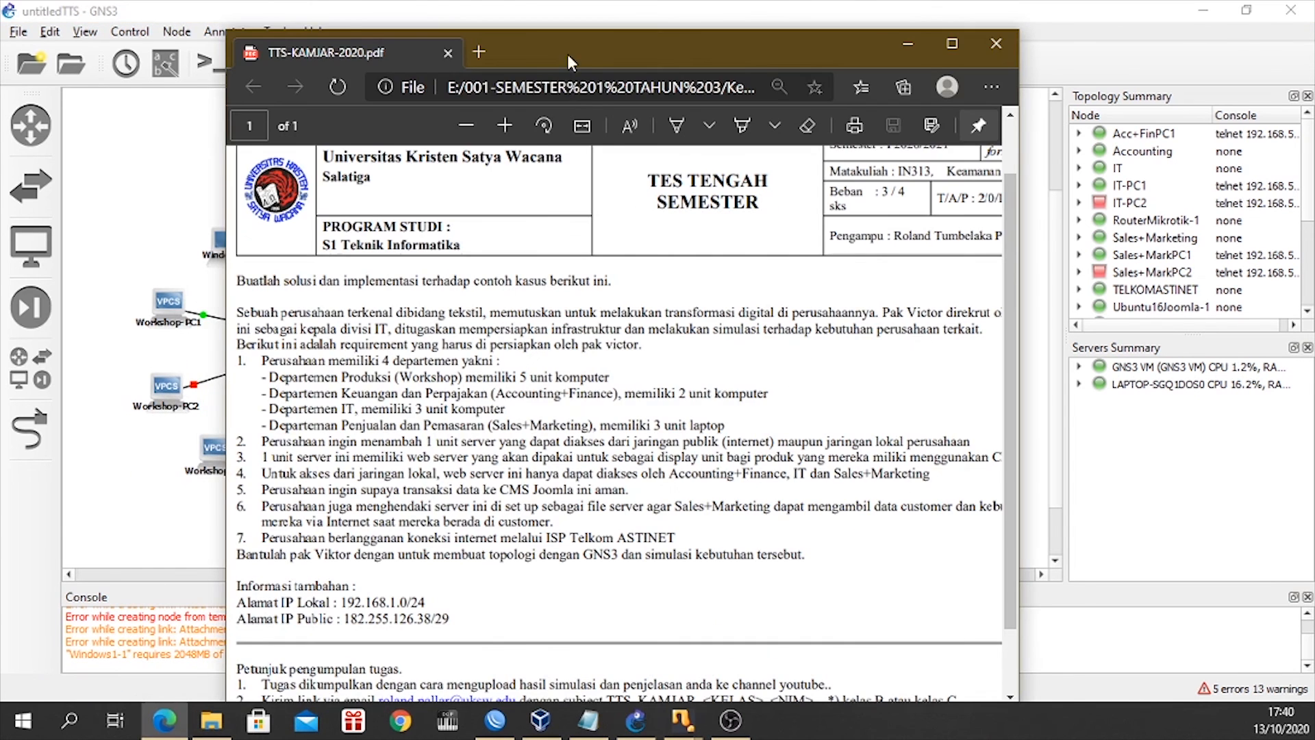
pyautogui.moveTo(567, 55); pyautogui.dragTo(680, 38)
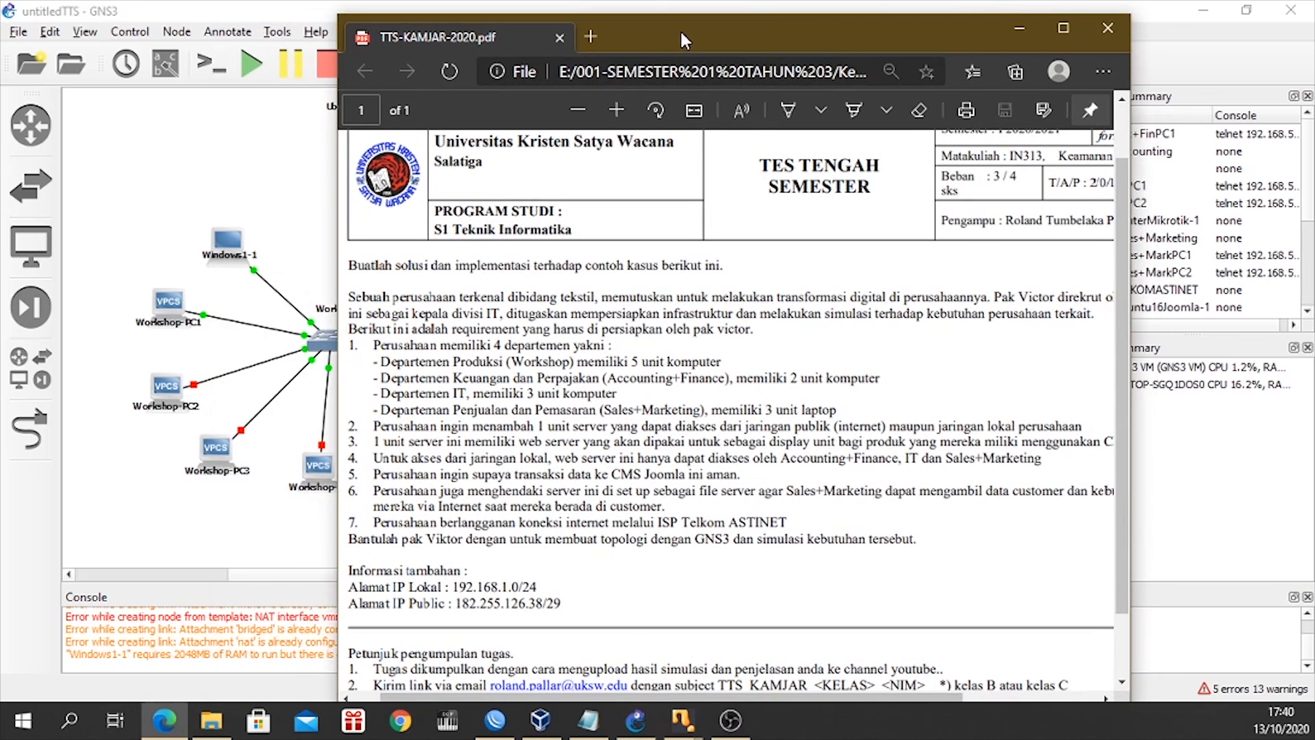
pyautogui.click(1020, 31)
# Examine the topology from the TELKOMASTINET cloud and RouterMikrotik-1 through the Joomla server, department switches, subnets and client computers.
pyautogui.scroll(1, 459, 483)
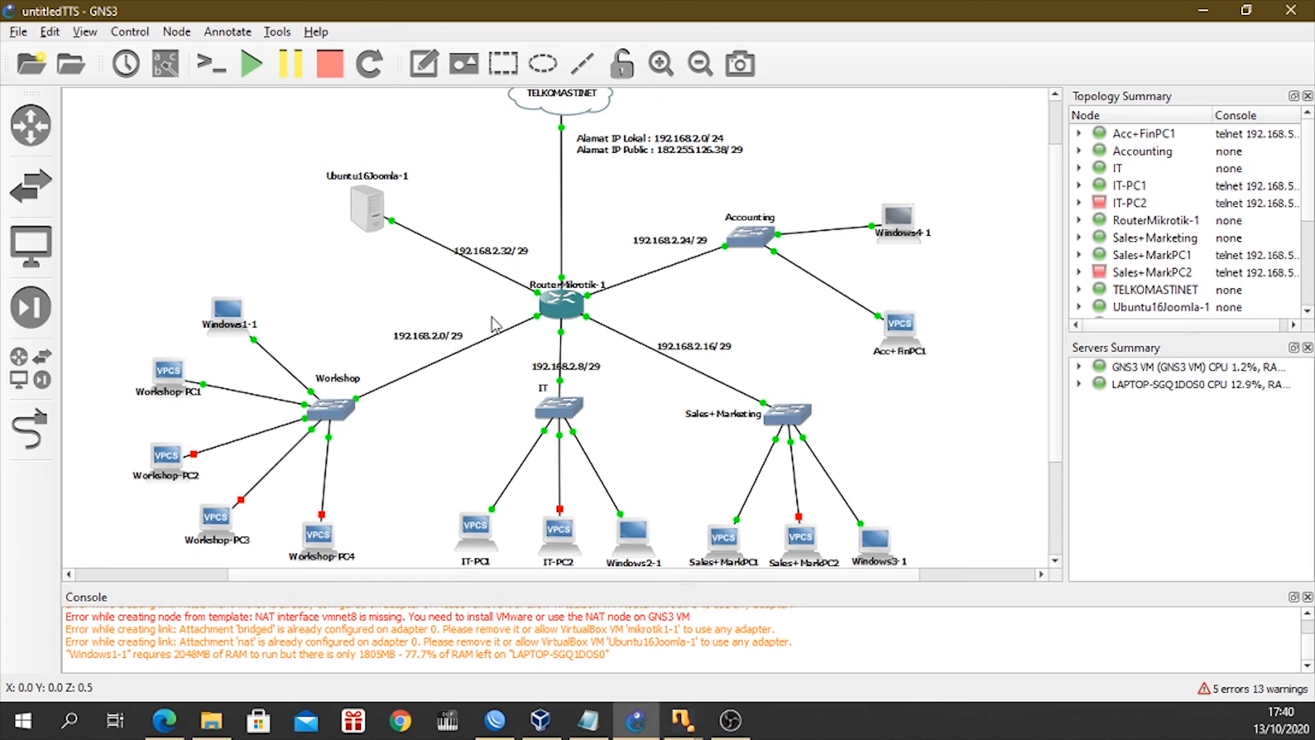
pyautogui.scroll(-2, 757, 421)
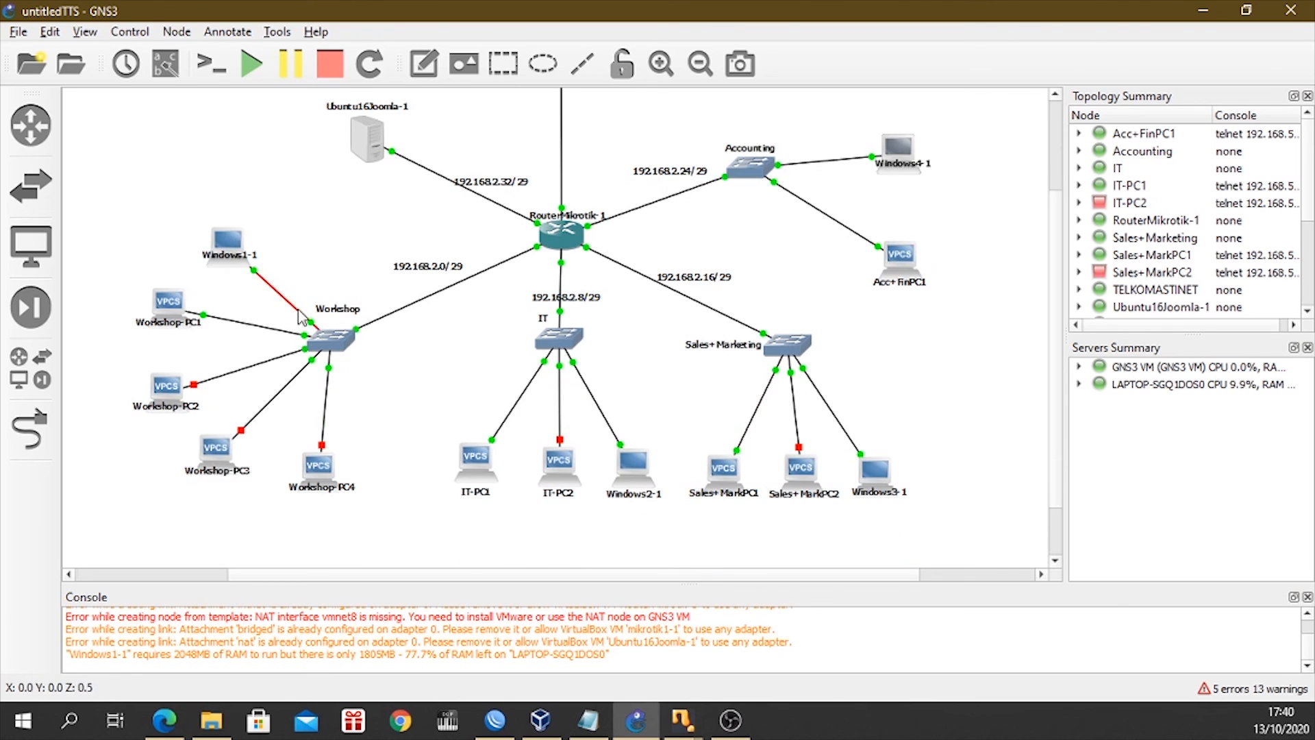
pyautogui.scroll(2, 407, 387)
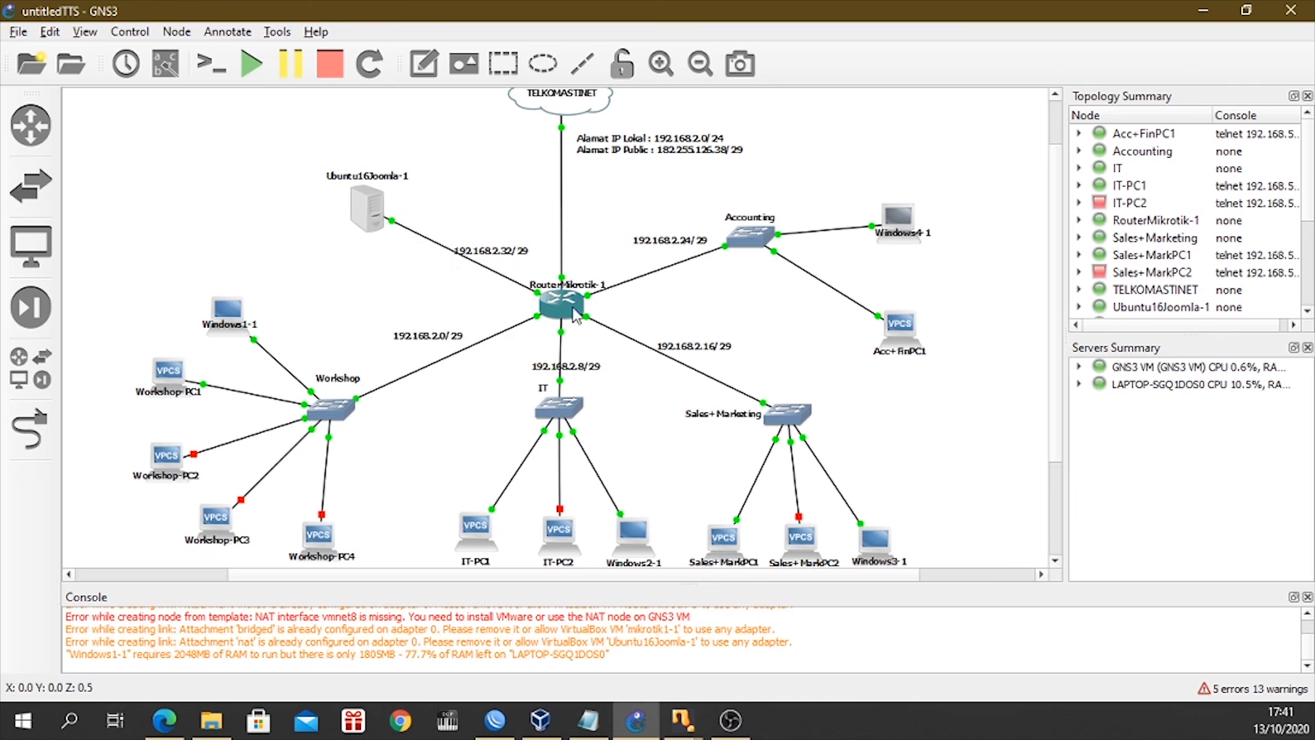
pyautogui.scroll(-2, 774, 418)
pyautogui.scroll(2, 774, 418)
pyautogui.scroll(1, 588, 459)
pyautogui.scroll(-1, 588, 459)
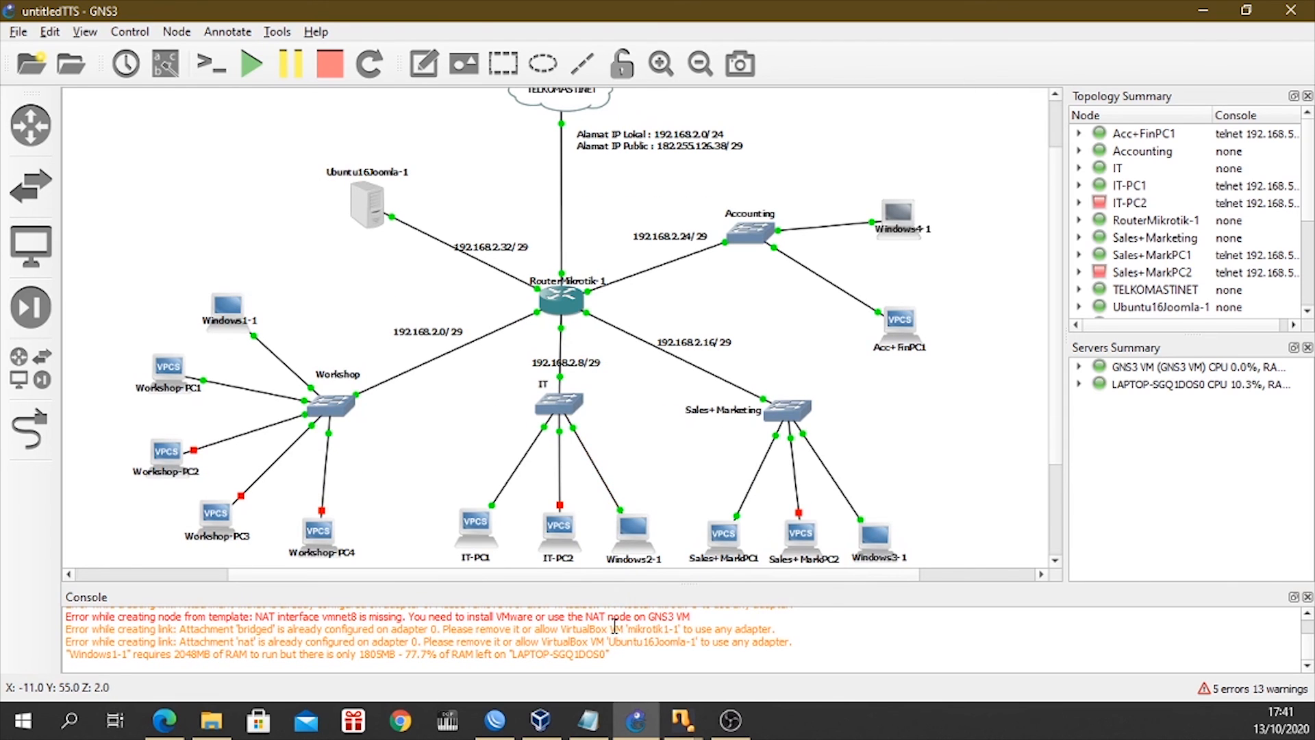
pyautogui.scroll(-1, 889, 442)
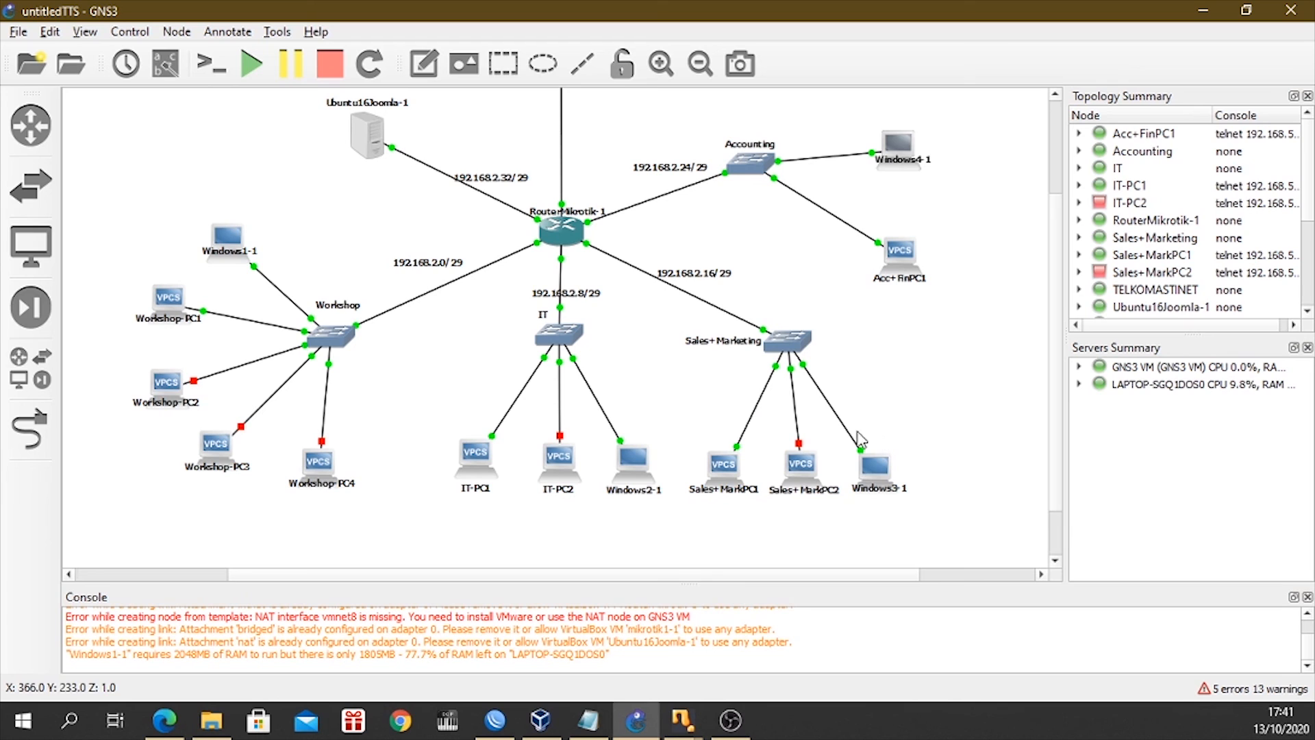
pyautogui.scroll(1, 529, 401)
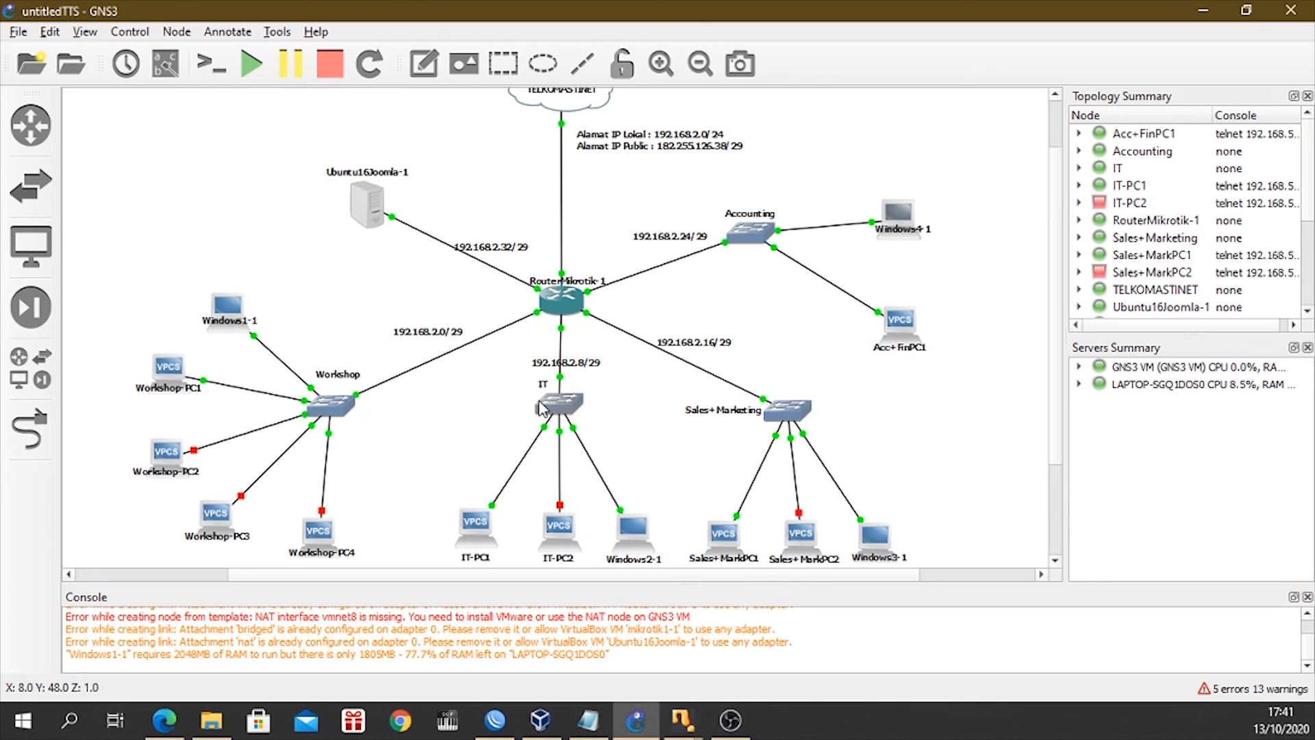